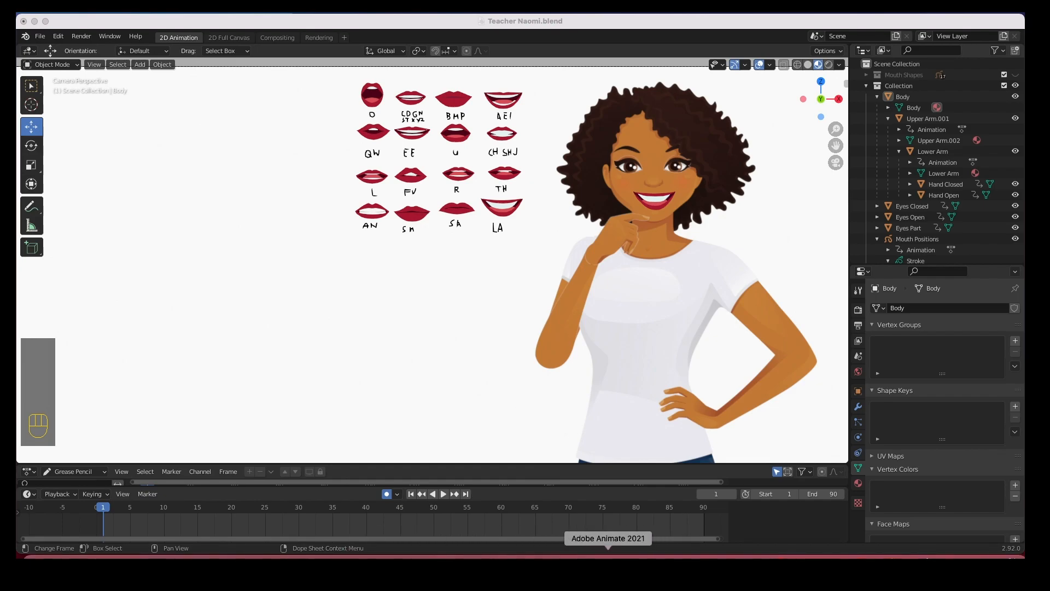
In Illustrator, look over the Teacher Naomi.ai artwork, then the Lip Sync 2.svg chart of 16 lip shapes
{"action": "left_click", "coordinate": [580, 555]}
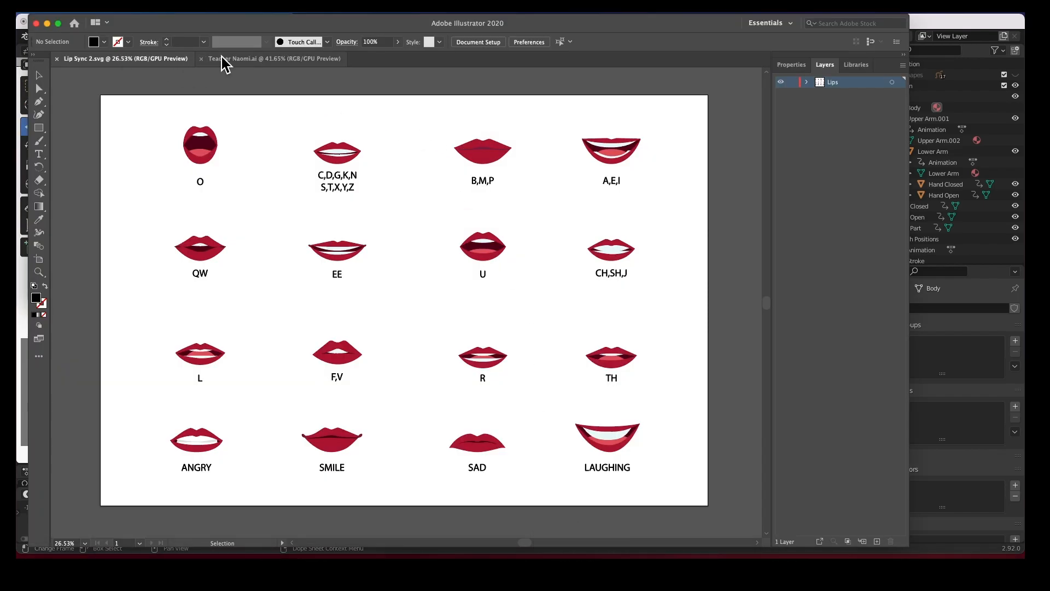
{"action": "left_click", "coordinate": [233, 66]}
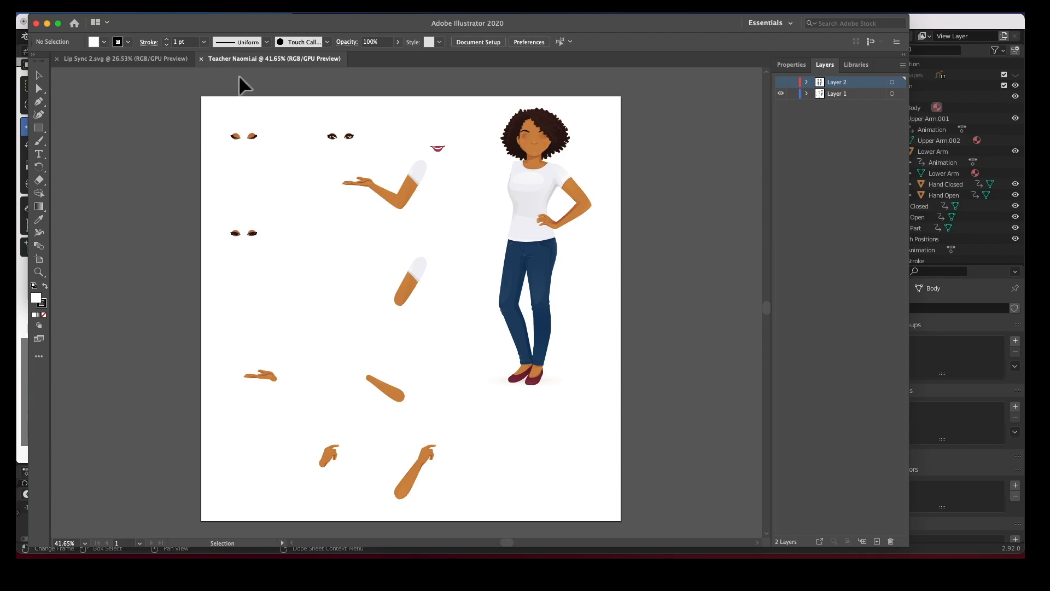
{"action": "left_click", "coordinate": [145, 61]}
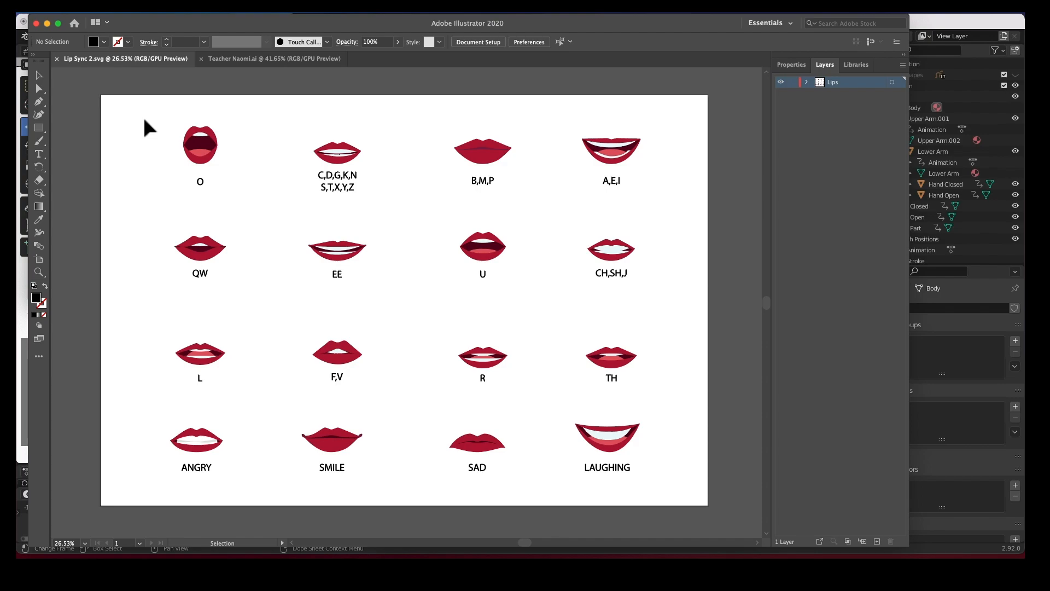
{"action": "left_click_drag", "start_coordinate": [129, 109], "coordinate": [381, 187]}
{"action": "left_click", "coordinate": [330, 108]}
{"action": "mouse_move", "coordinate": [499, 557]}
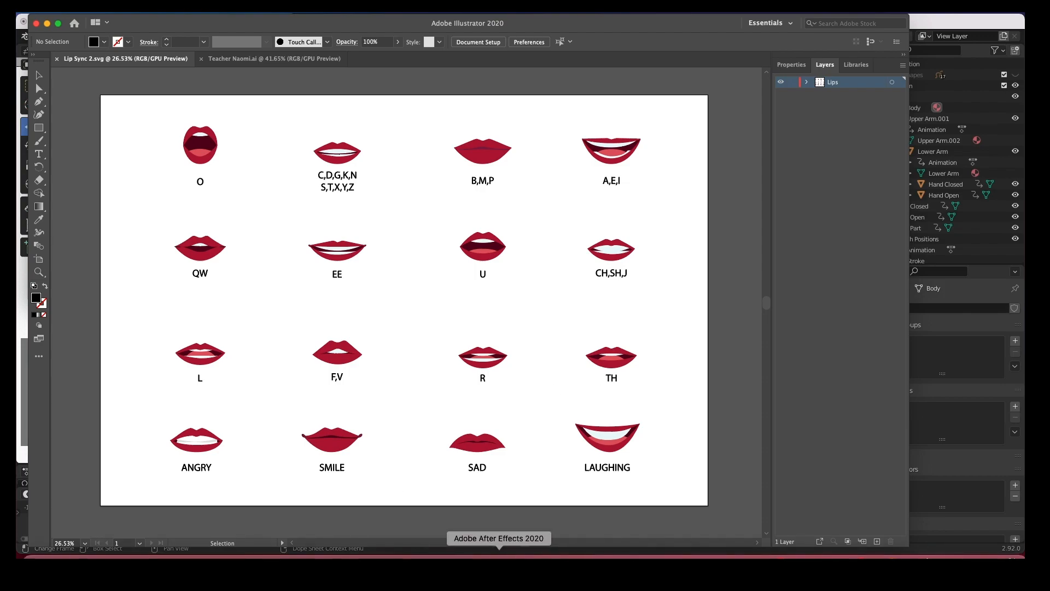
Return to Blender and select the Mouth Positions object
{"action": "left_click", "coordinate": [472, 553]}
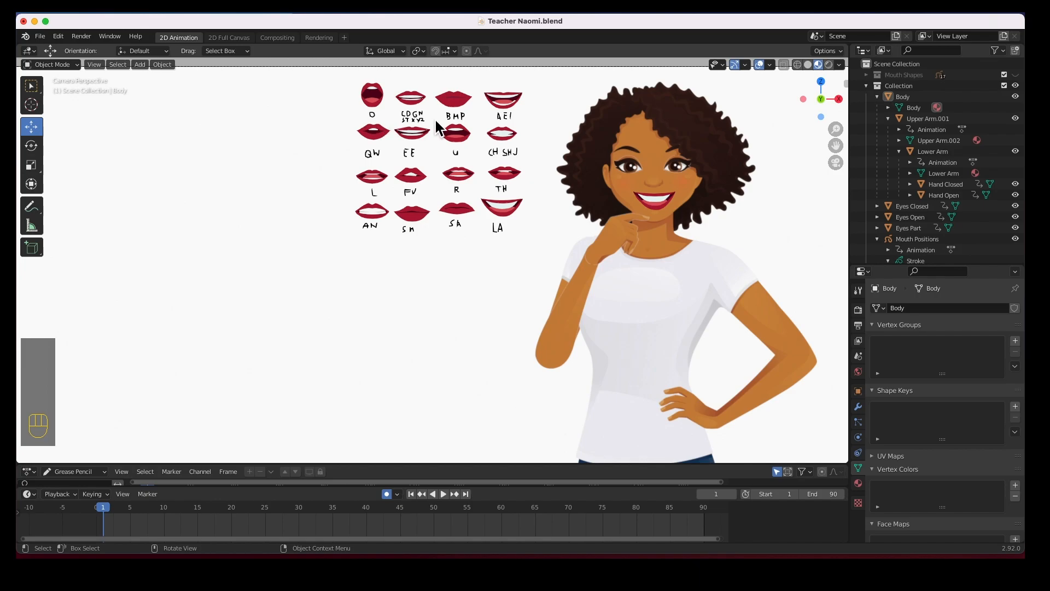
{"action": "left_click", "coordinate": [460, 103]}
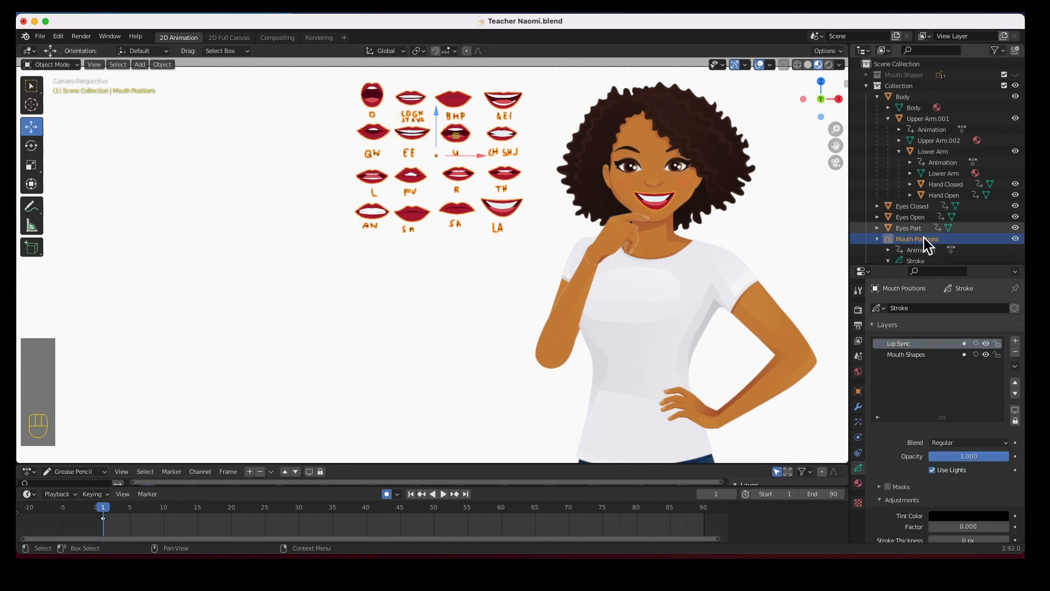
{"action": "scroll", "coordinate": [928, 246], "scroll_direction": "down", "scroll_amount": 3}
{"action": "scroll", "coordinate": [928, 246], "scroll_direction": "down", "scroll_amount": 1}
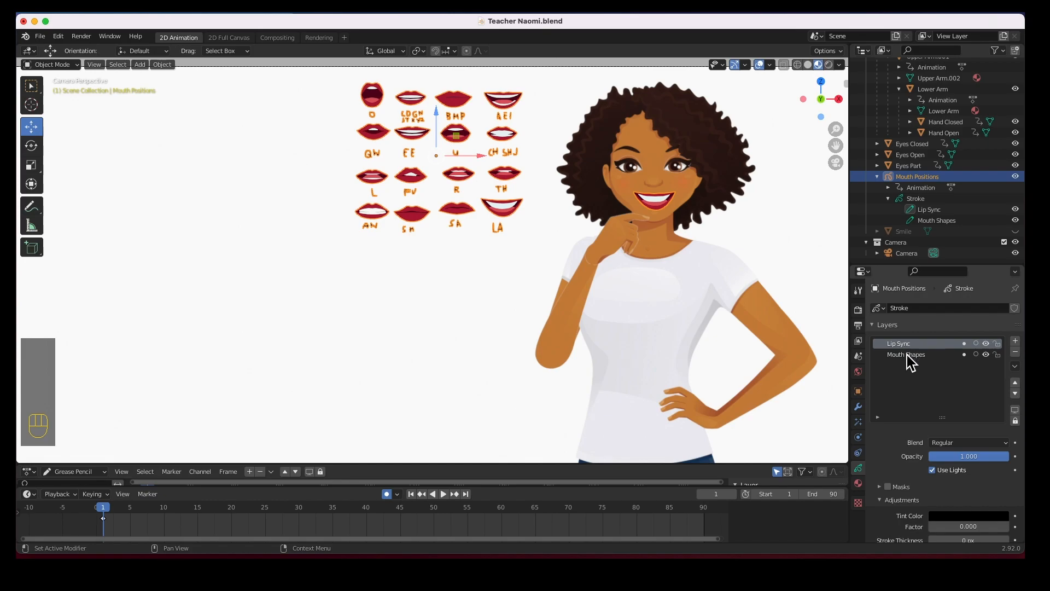
Toggle the Mouth Shapes and Lip Sync layers off and on, leaving both visible
{"action": "left_click", "coordinate": [986, 355]}
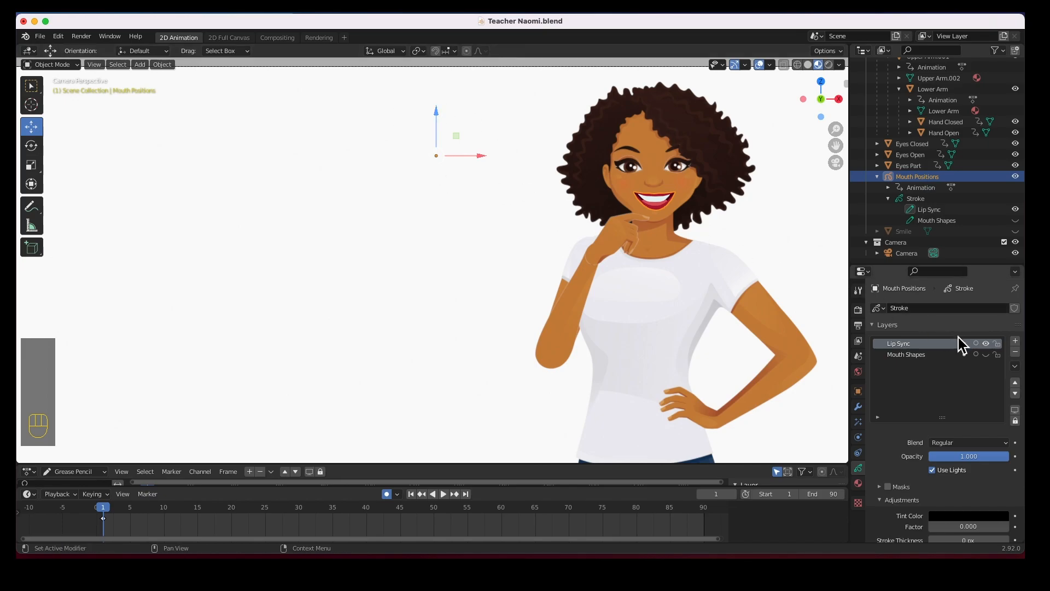
{"action": "left_click", "coordinate": [987, 353]}
{"action": "left_click", "coordinate": [986, 343]}
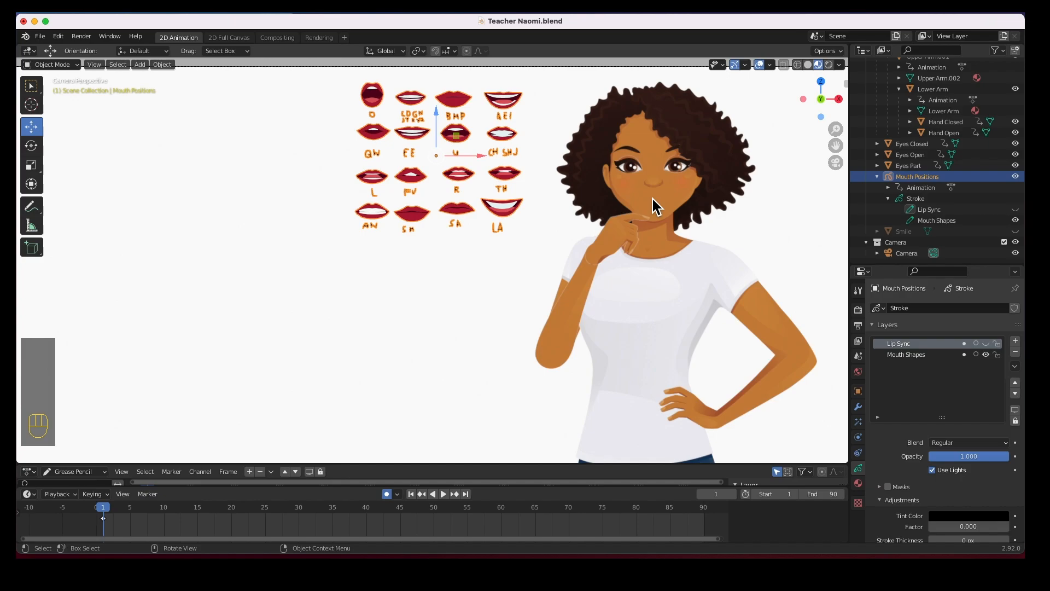
{"action": "left_click", "coordinate": [986, 354]}
{"action": "left_click", "coordinate": [986, 344]}
{"action": "left_click", "coordinate": [986, 355]}
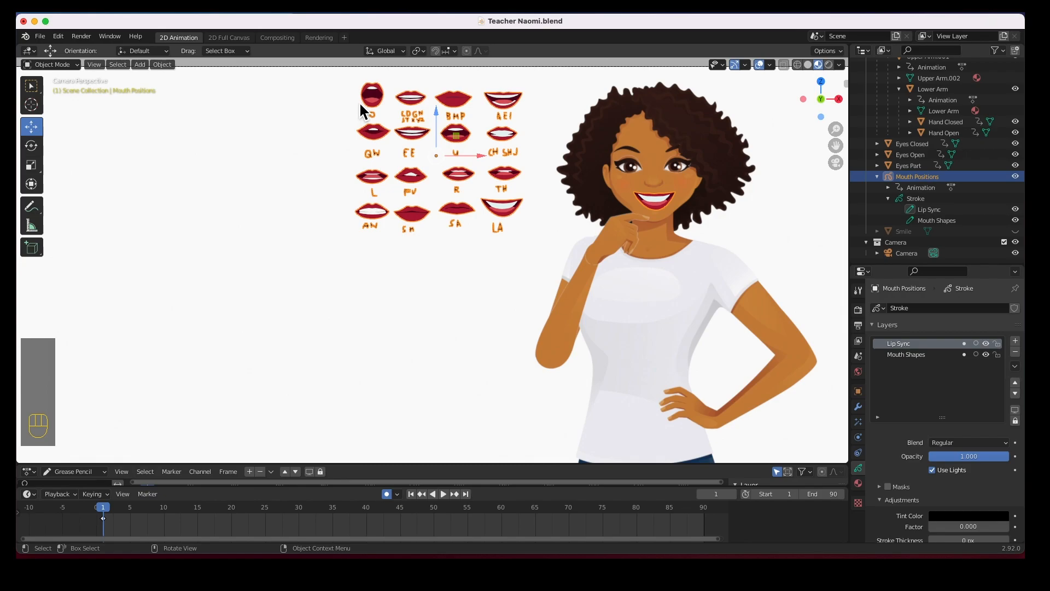
{"action": "left_click", "coordinate": [655, 253]}
{"action": "left_click", "coordinate": [607, 247]}
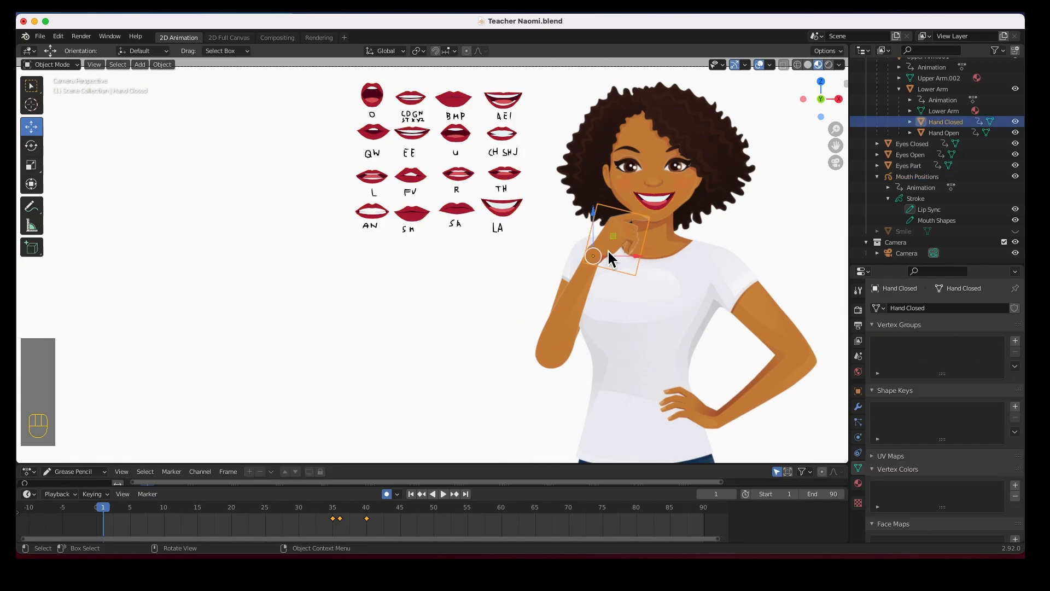
{"action": "left_click", "coordinate": [578, 290]}
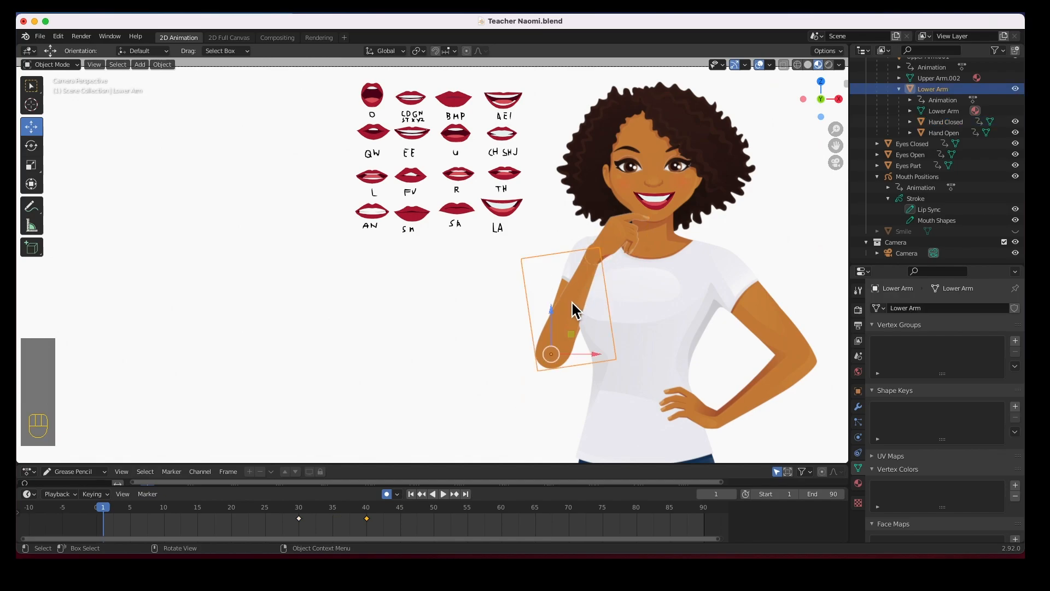
{"action": "left_click", "coordinate": [580, 249]}
{"action": "left_click", "coordinate": [582, 243]}
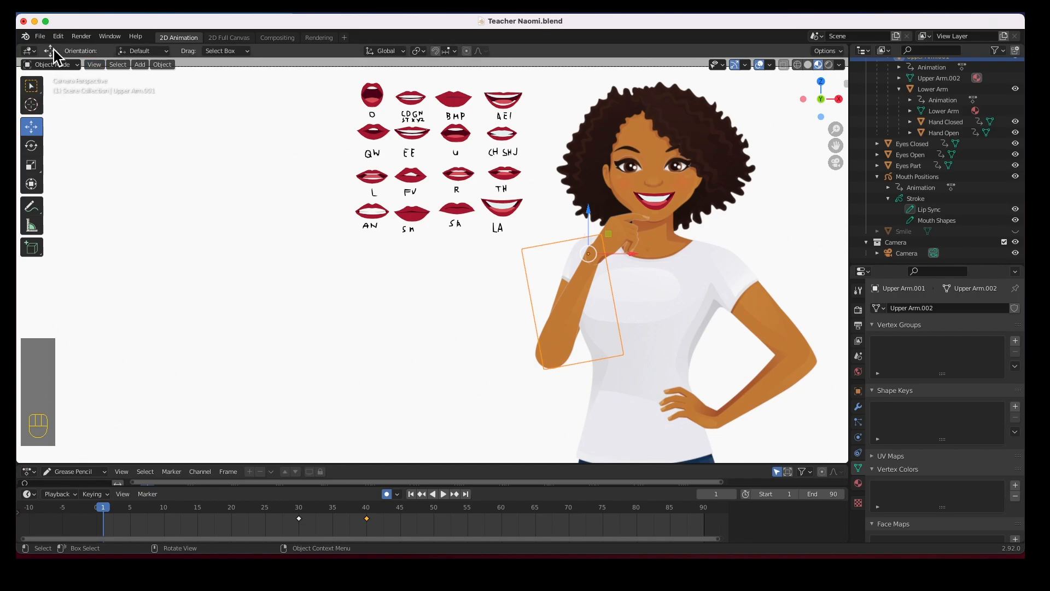
Create a new 2D Animation file, discarding unsaved changes to the Teacher Naomi scene
{"action": "left_click", "coordinate": [40, 36]}
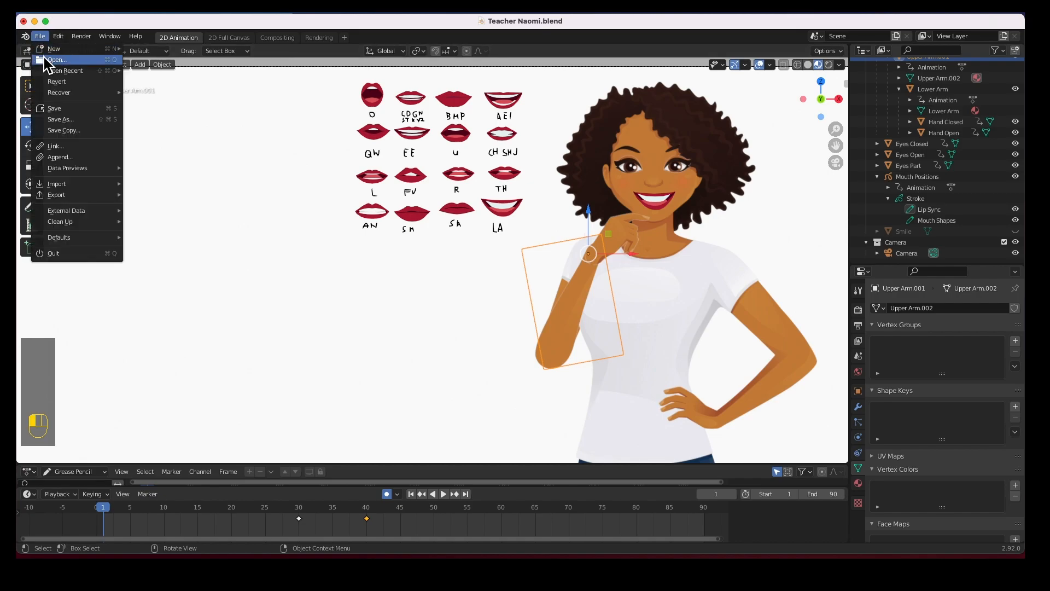
{"action": "mouse_move", "coordinate": [48, 51]}
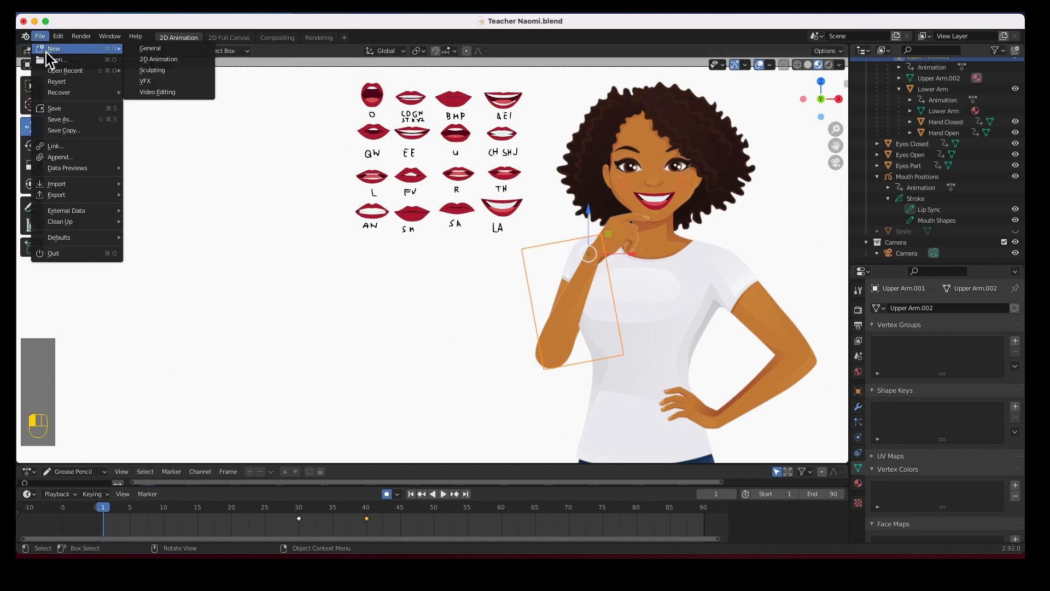
{"action": "left_click", "coordinate": [153, 60]}
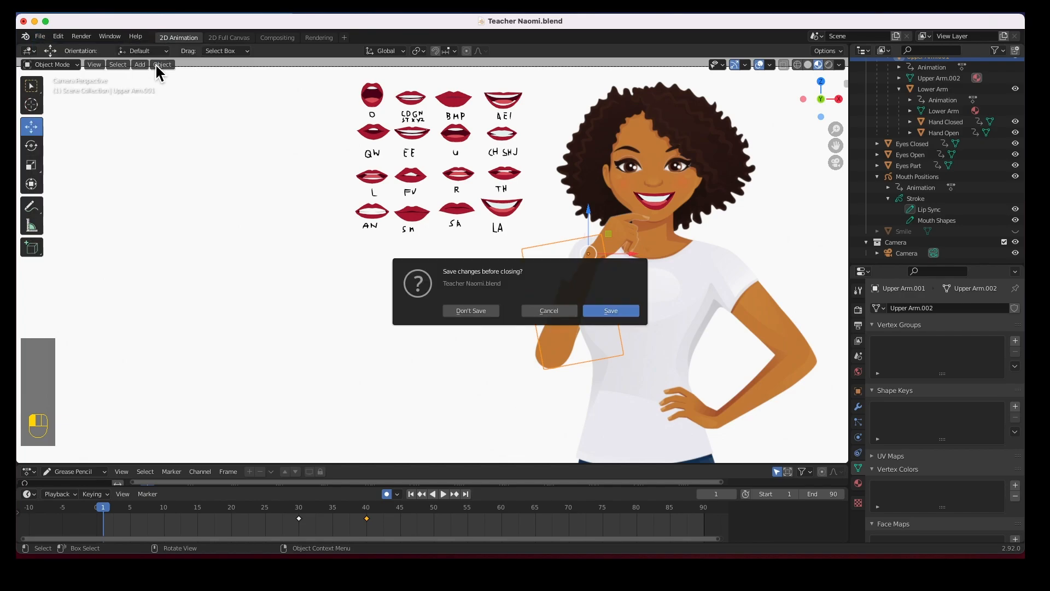
{"action": "left_click", "coordinate": [471, 310]}
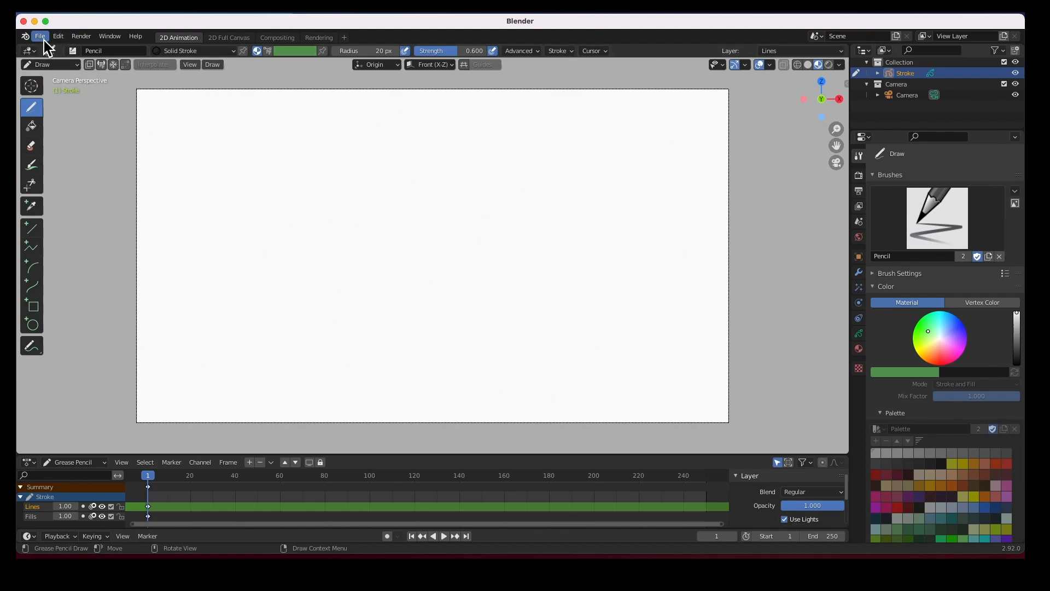
Switch the new file from drawing mode to Object Mode
{"action": "left_click", "coordinate": [42, 37]}
{"action": "left_click", "coordinate": [48, 64]}
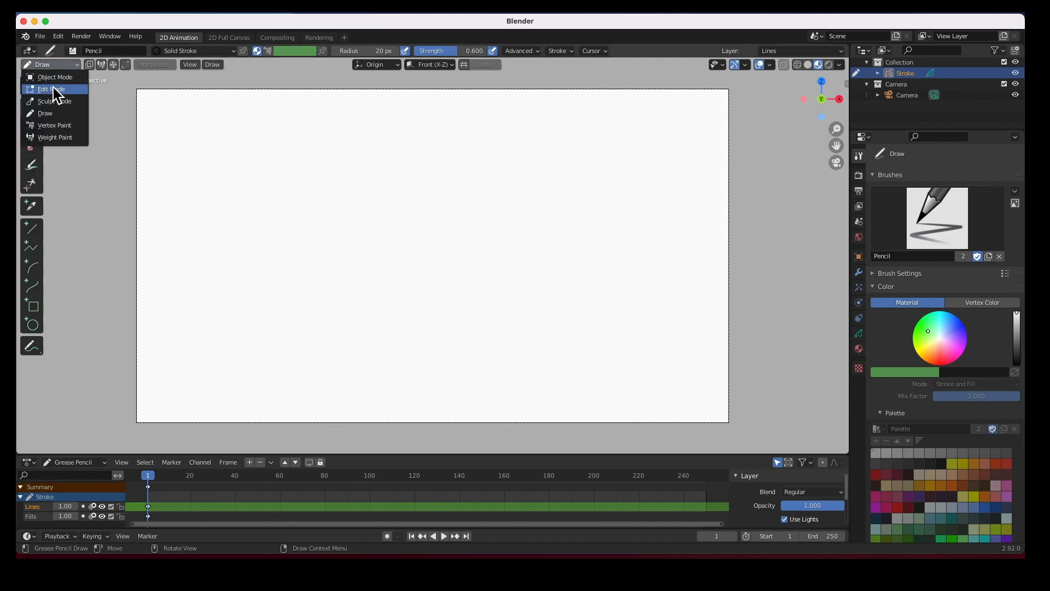
{"action": "left_click", "coordinate": [55, 77]}
{"action": "left_click", "coordinate": [162, 65]}
{"action": "mouse_move", "coordinate": [140, 67]}
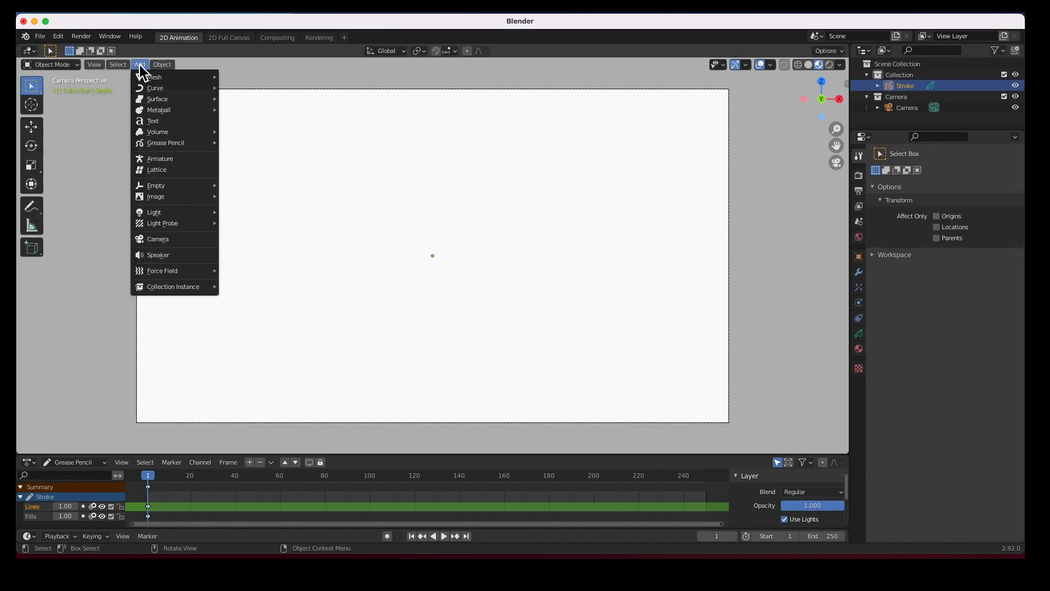
{"action": "mouse_move", "coordinate": [152, 200]}
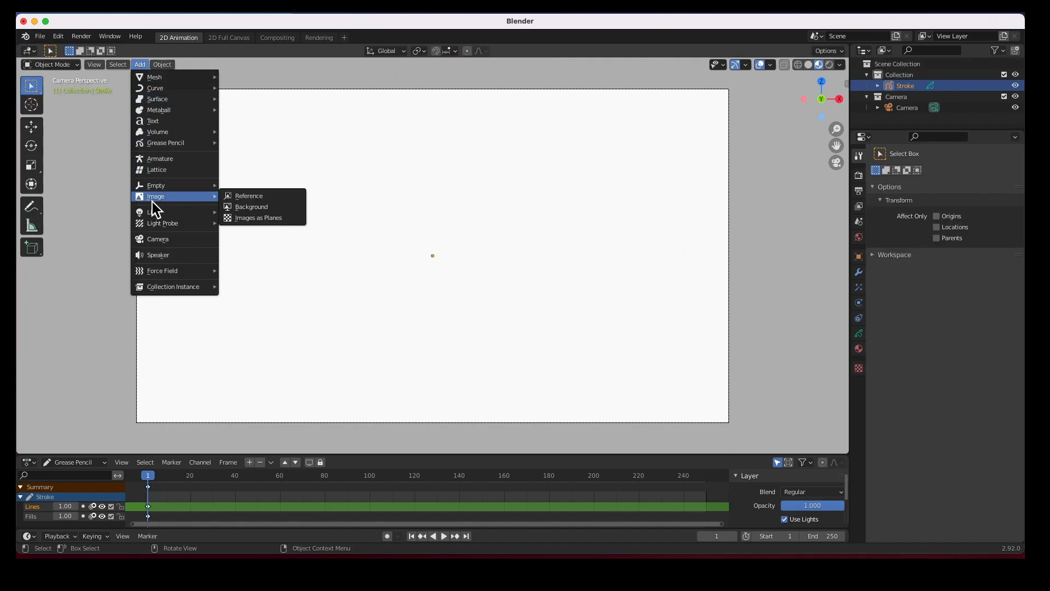
Import Body.png from Desktop/Teacher Naomi/300ppi as an image plane
{"action": "left_click", "coordinate": [248, 217]}
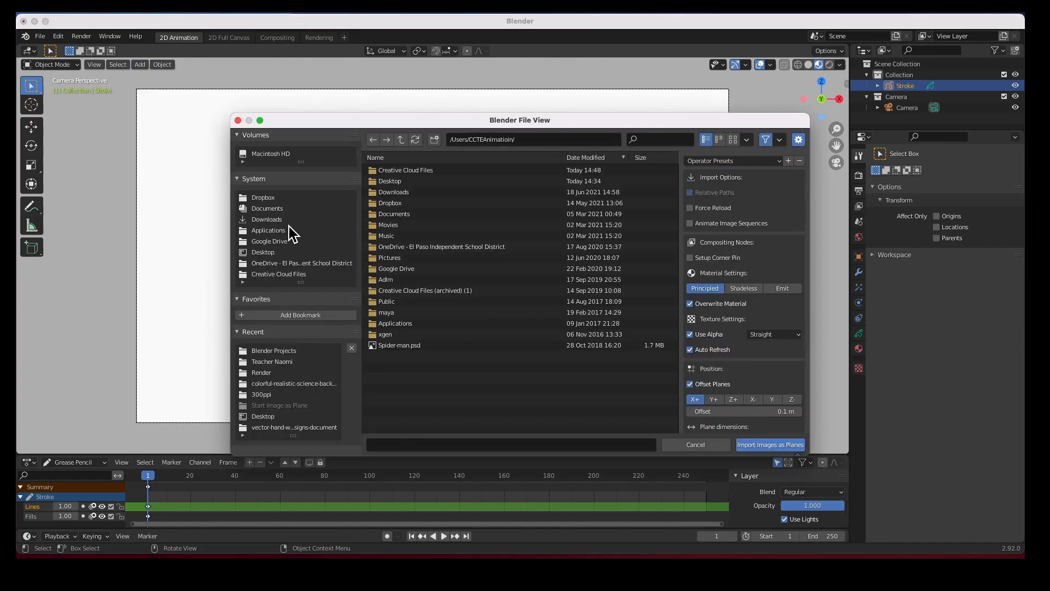
{"action": "double_click", "coordinate": [397, 181]}
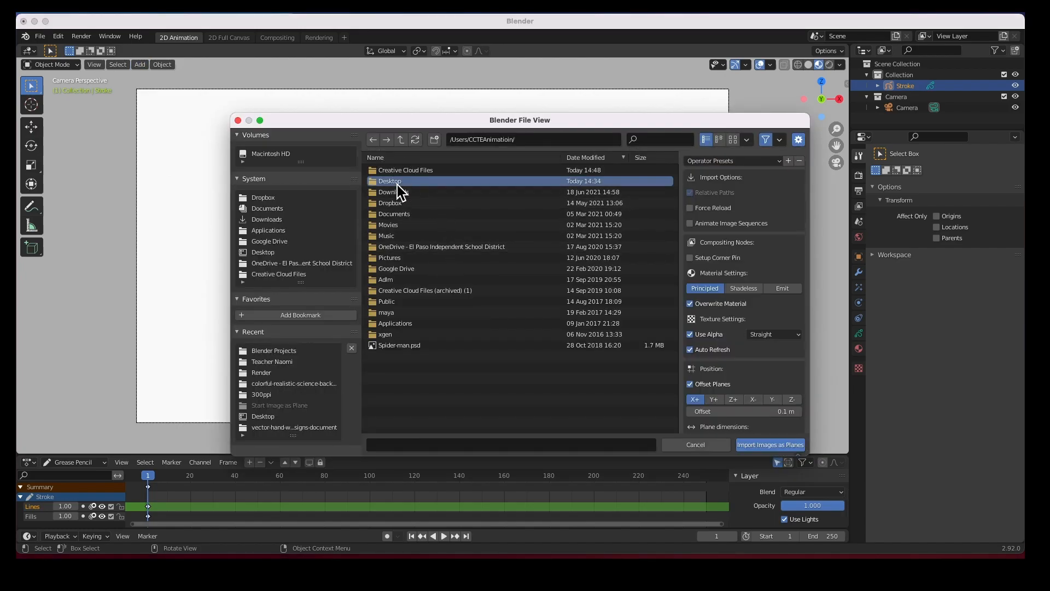
{"action": "double_click", "coordinate": [398, 179]}
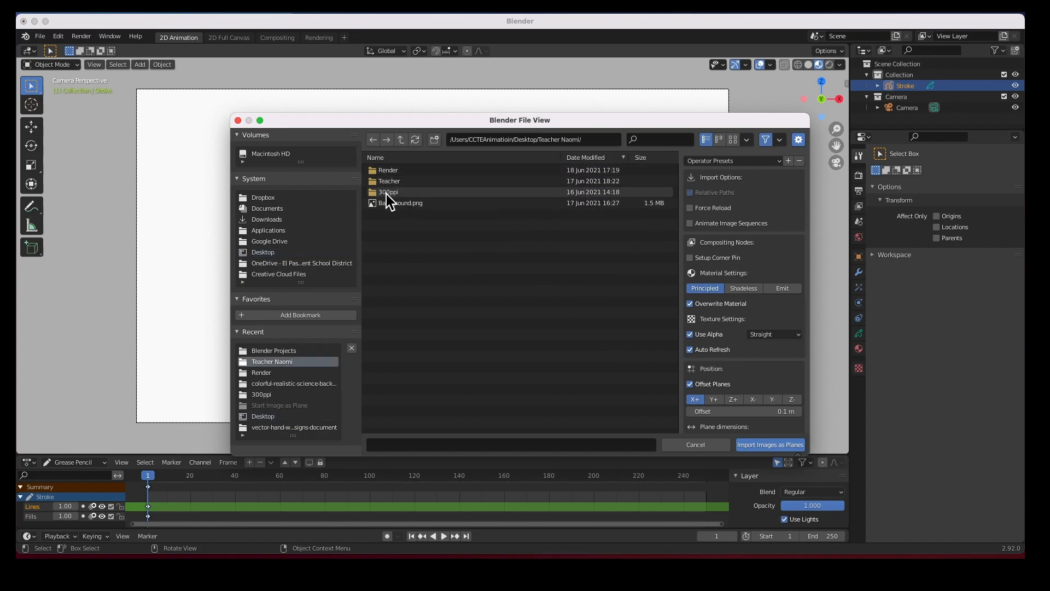
{"action": "double_click", "coordinate": [386, 192]}
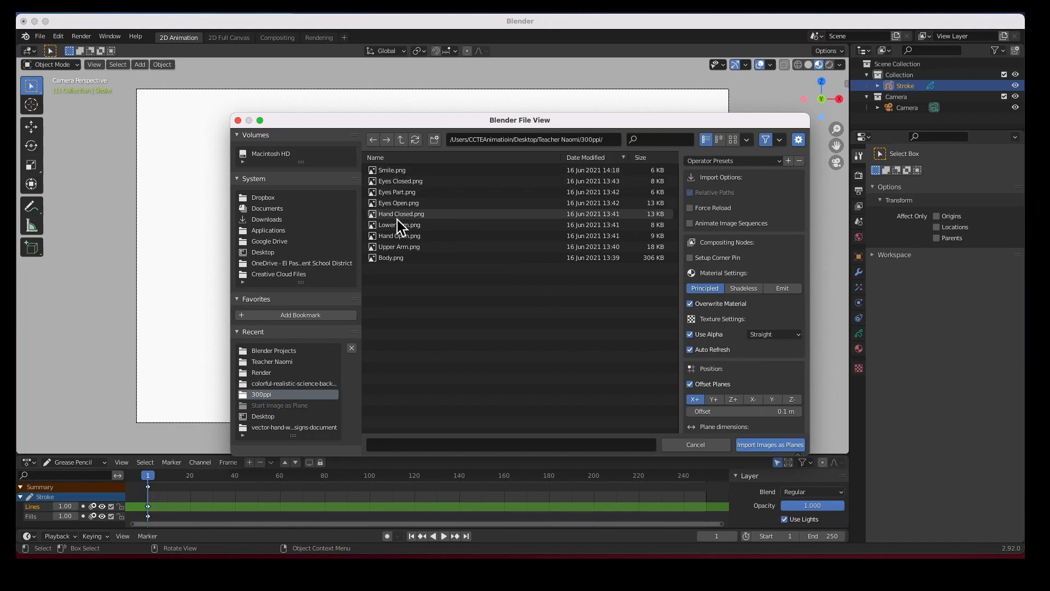
{"action": "left_click", "coordinate": [393, 258]}
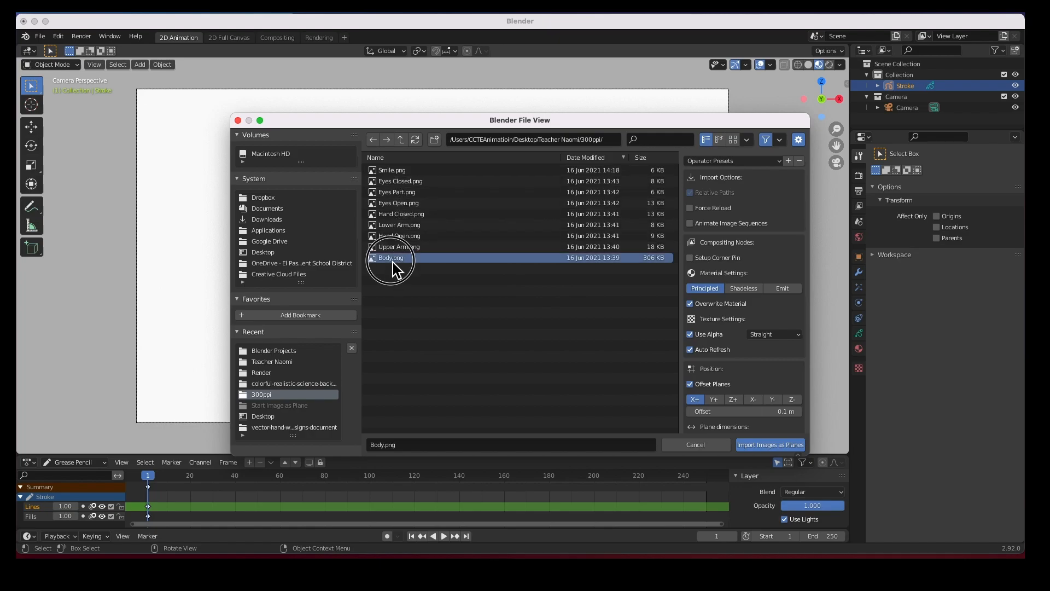
{"action": "left_click", "coordinate": [770, 445]}
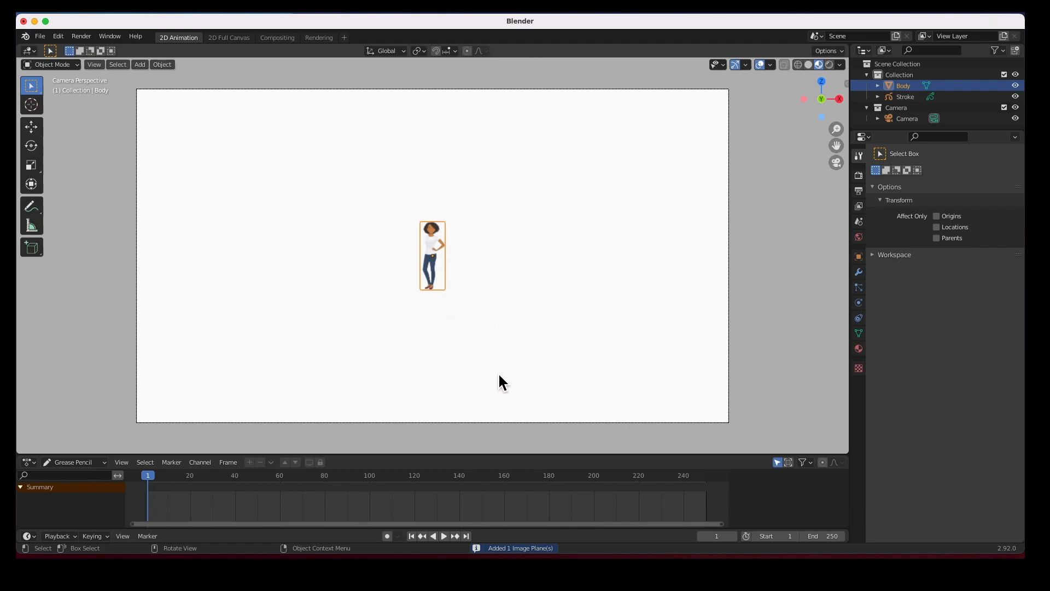
Enlarge the Body image plane in two scale passes
{"action": "key", "text": "s"}
{"action": "left_click", "coordinate": [450, 307]}
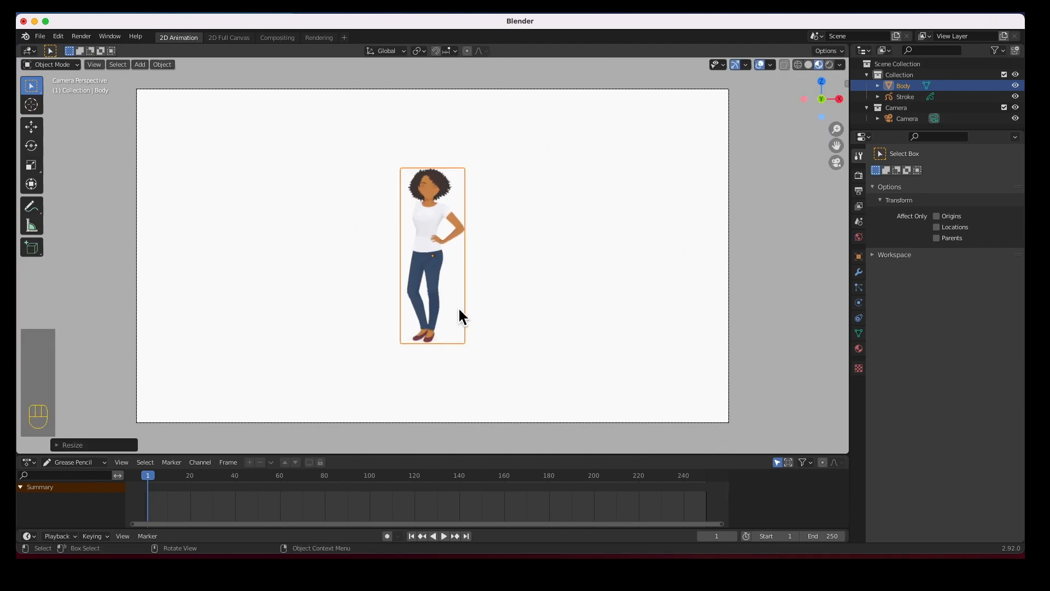
{"action": "key", "text": "s"}
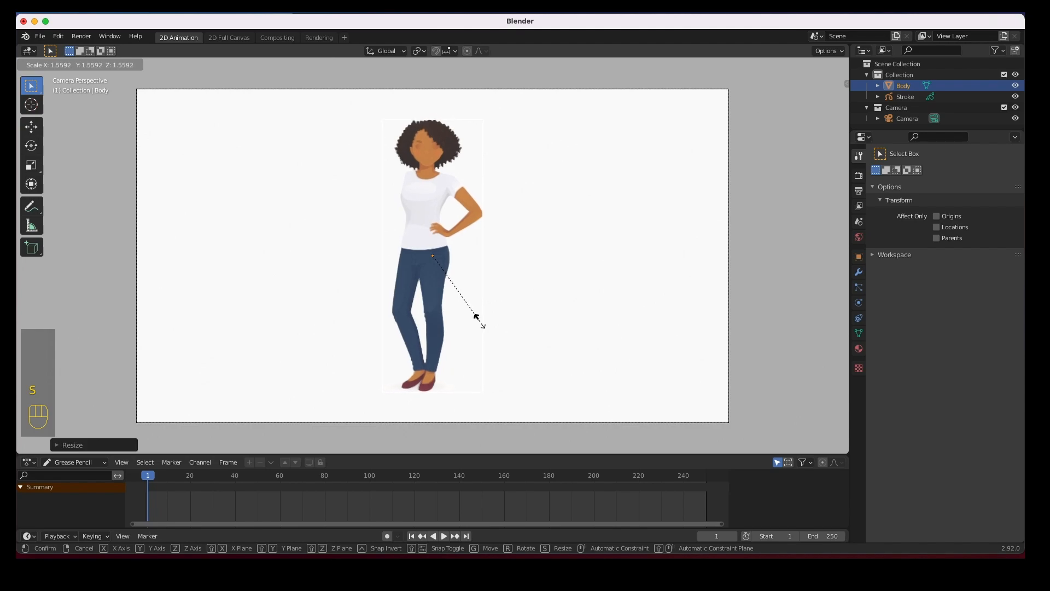
{"action": "left_click", "coordinate": [475, 316]}
Move the Body plane to the right of the camera frame, enlarge it slightly, then deselect
{"action": "key", "text": "shift+space"}
{"action": "key", "text": "g"}
{"action": "left_click_drag", "start_coordinate": [440, 255], "coordinate": [681, 266]}
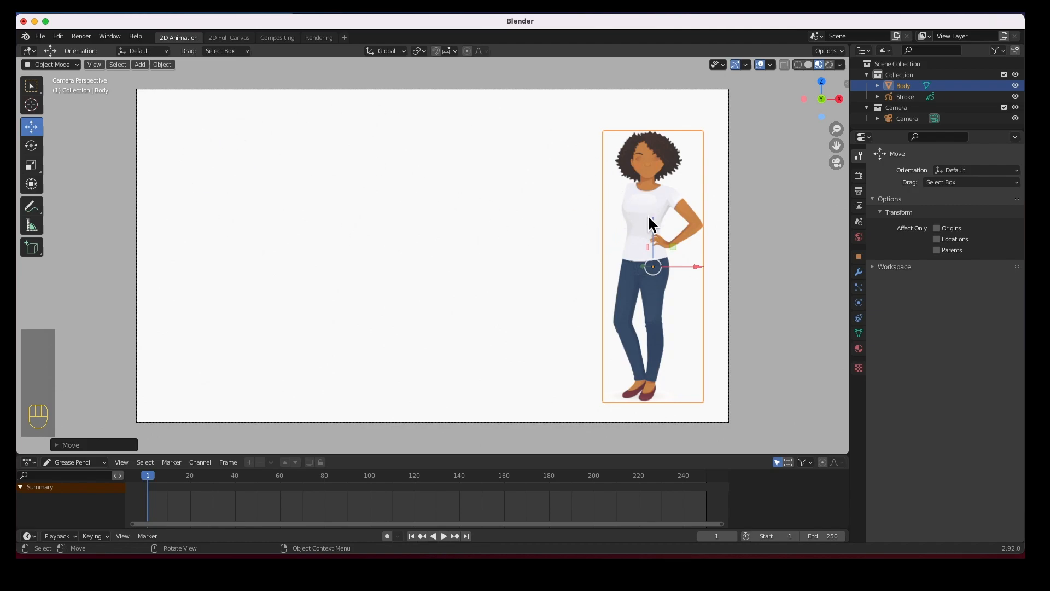
{"action": "mouse_move", "coordinate": [669, 267]}
{"action": "left_mouse_down"}
{"action": "mouse_move", "coordinate": [676, 272]}
{"action": "mouse_move", "coordinate": [667, 274]}
{"action": "left_mouse_up"}
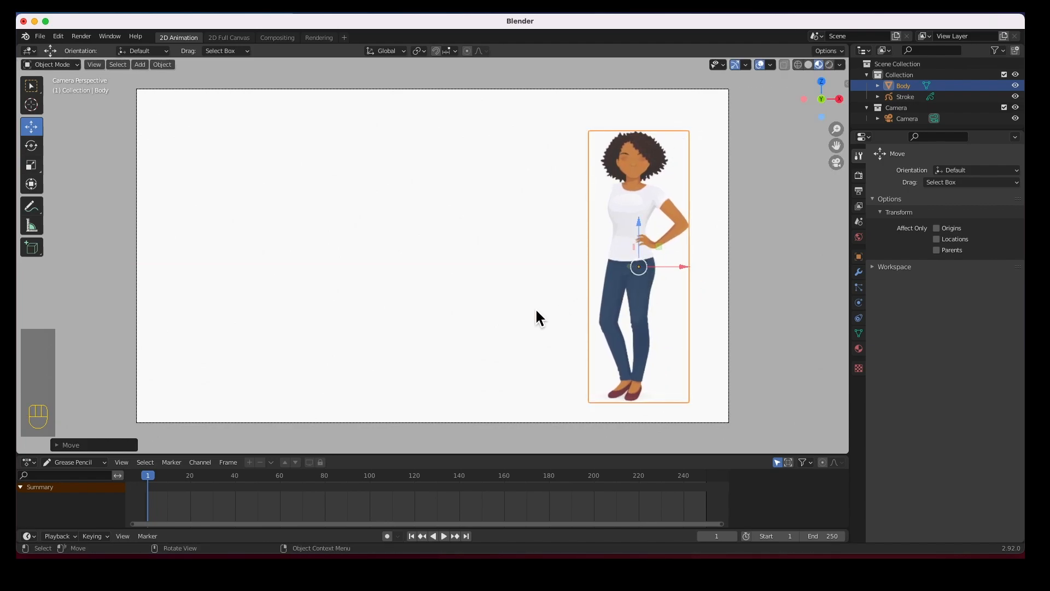
{"action": "key", "text": "s"}
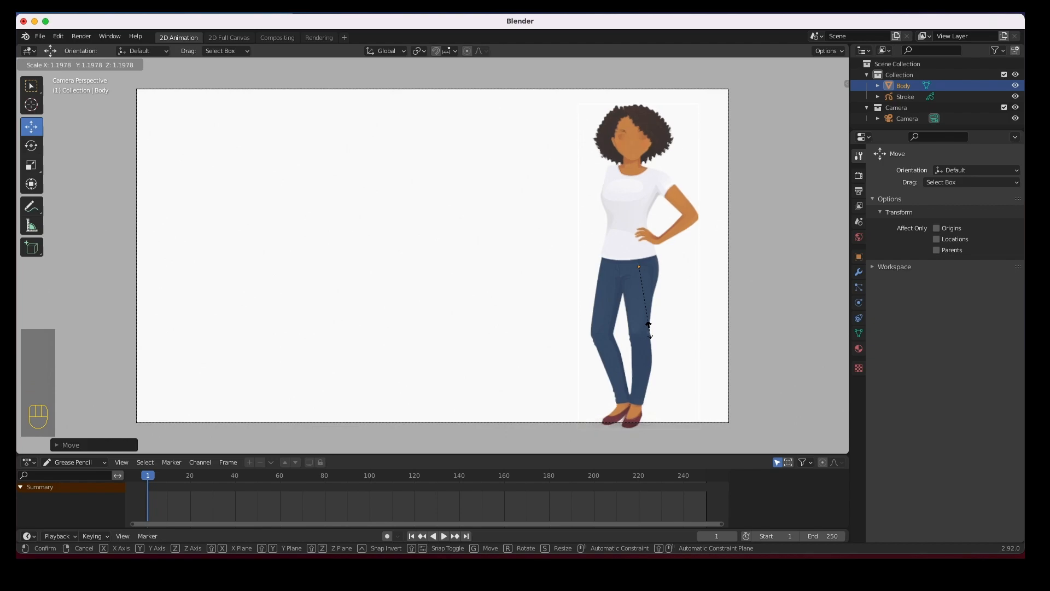
{"action": "left_click", "coordinate": [648, 328]}
{"action": "left_click_drag", "start_coordinate": [645, 255], "coordinate": [644, 245]}
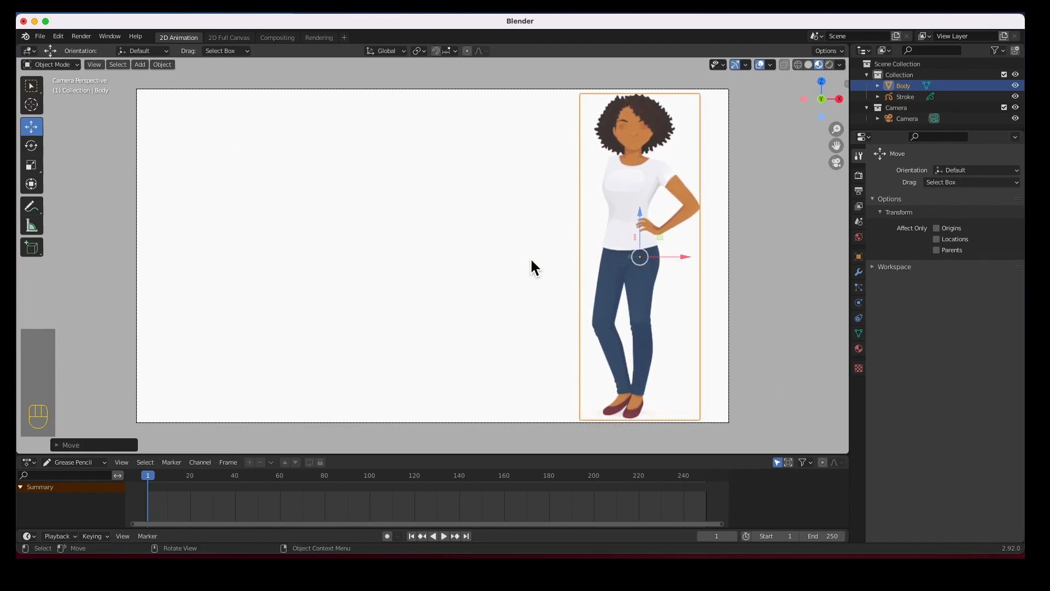
{"action": "left_click", "coordinate": [530, 260]}
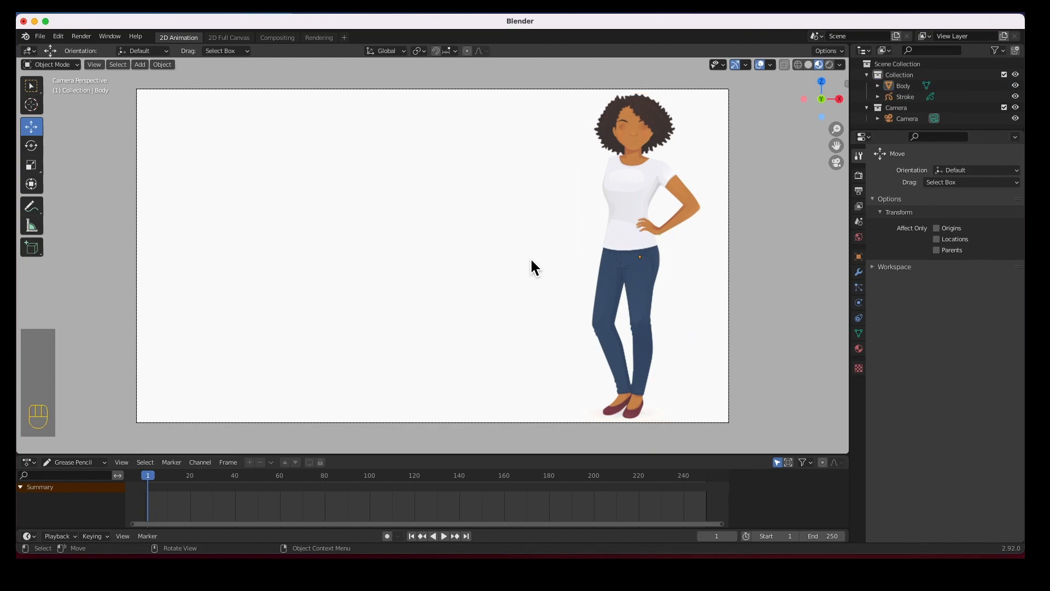
Import Upper Arm, Hand Open, Lower Arm and Hand Closed PNGs from the 300ppi folder as planes
{"action": "left_click", "coordinate": [141, 65]}
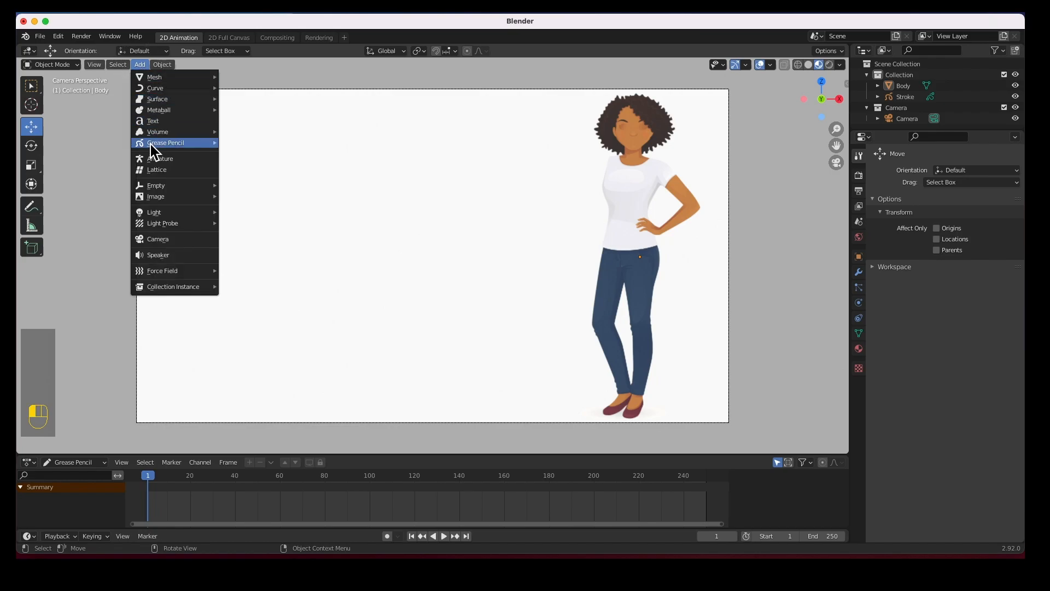
{"action": "mouse_move", "coordinate": [218, 199]}
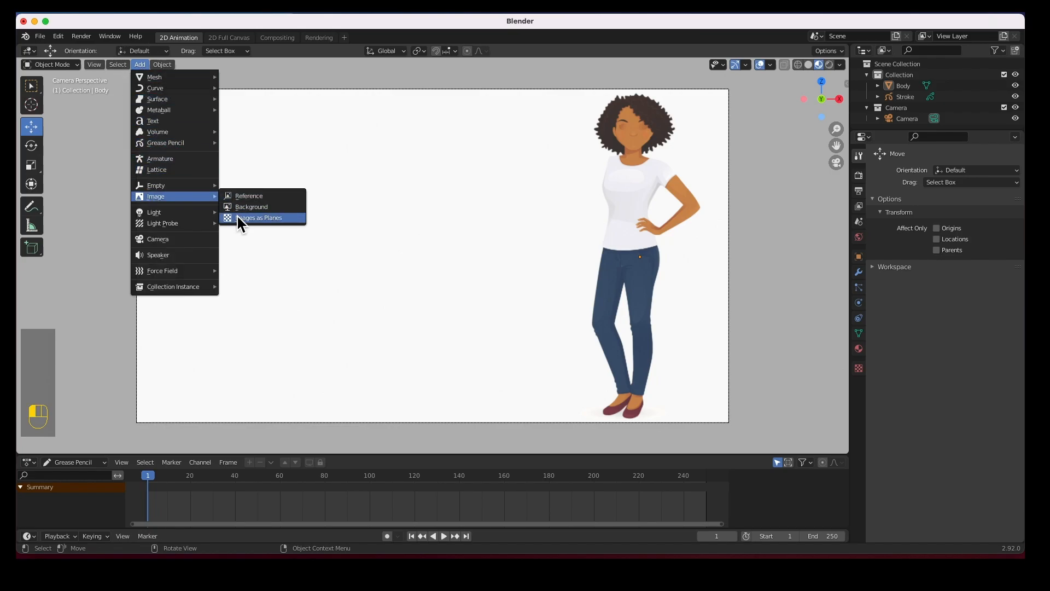
{"action": "left_click", "coordinate": [239, 218]}
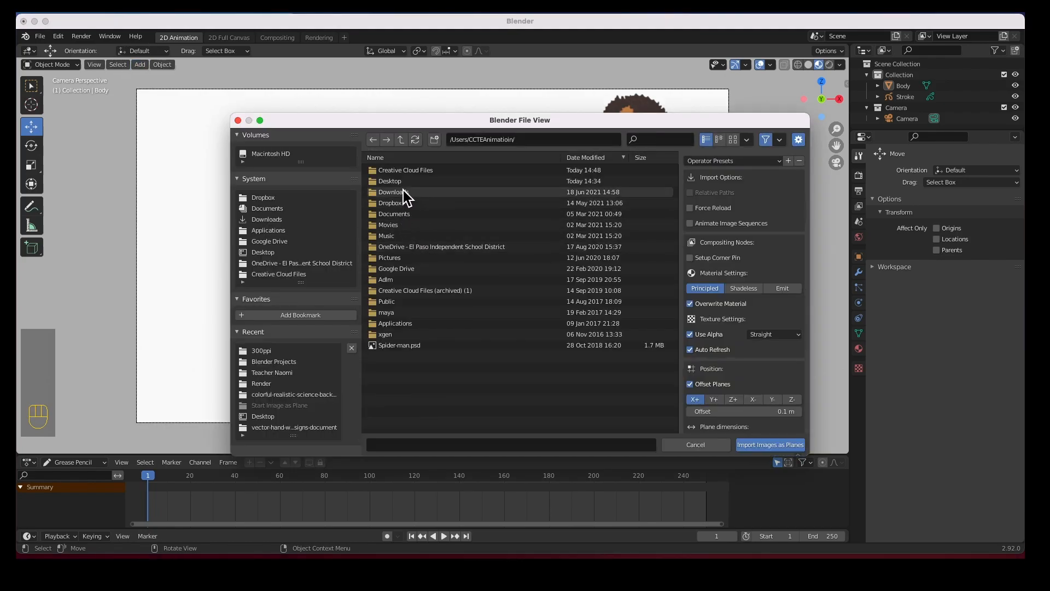
{"action": "left_click", "coordinate": [263, 251]}
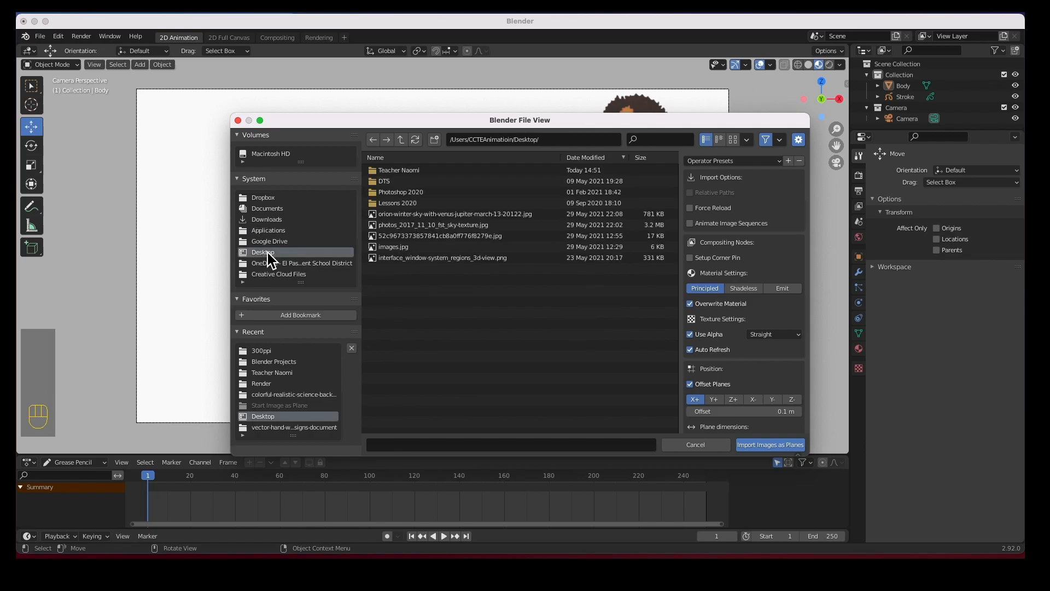
{"action": "left_click", "coordinate": [405, 173]}
{"action": "left_click", "coordinate": [405, 173]}
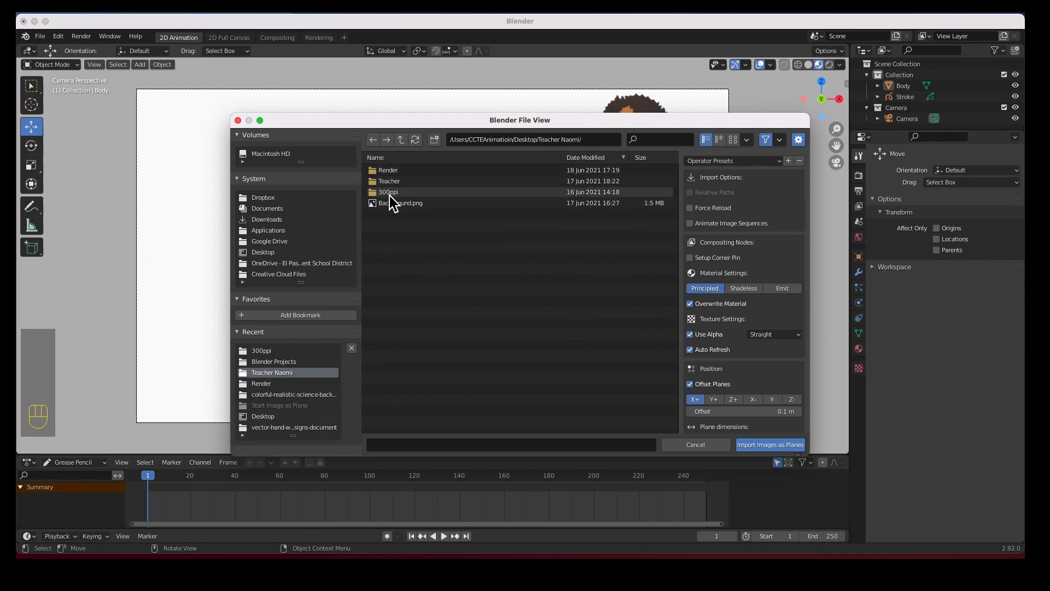
{"action": "double_click", "coordinate": [389, 192]}
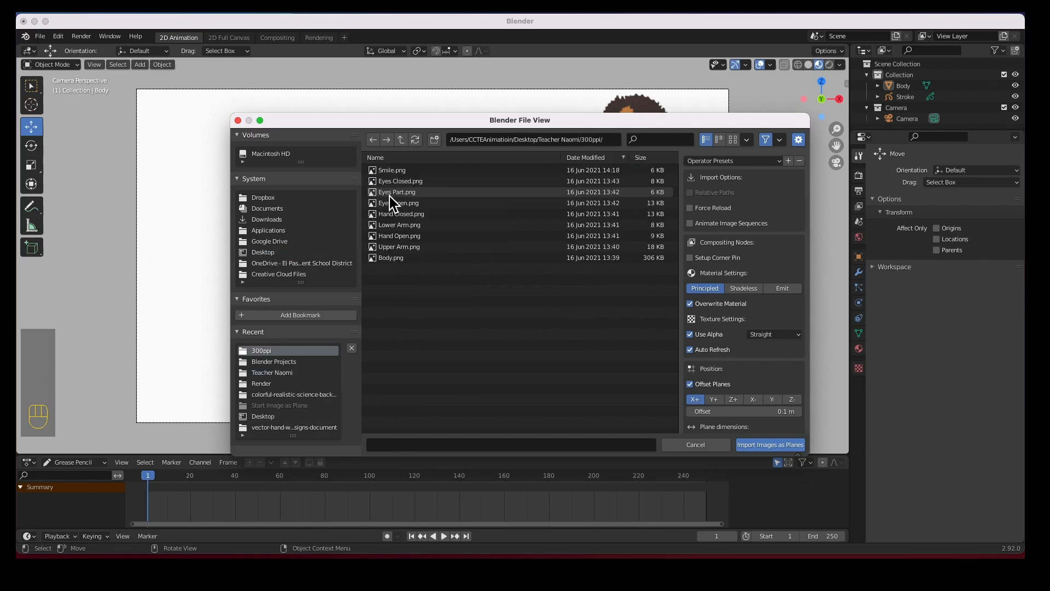
{"action": "left_click", "coordinate": [404, 247]}
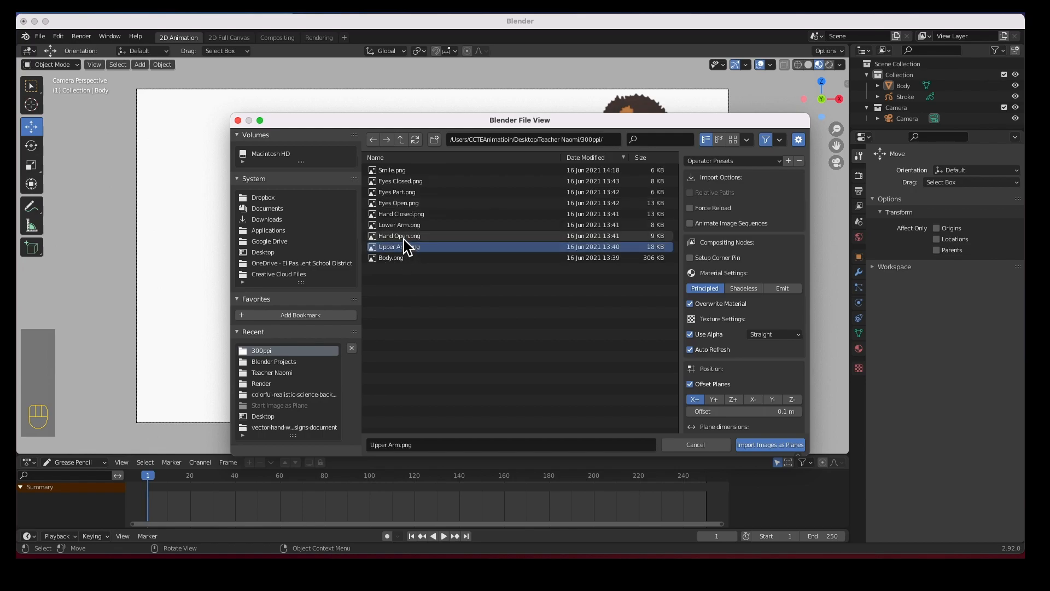
{"action": "left_click", "coordinate": [405, 238], "text": "shift"}
{"action": "left_click", "coordinate": [404, 223], "text": "shift"}
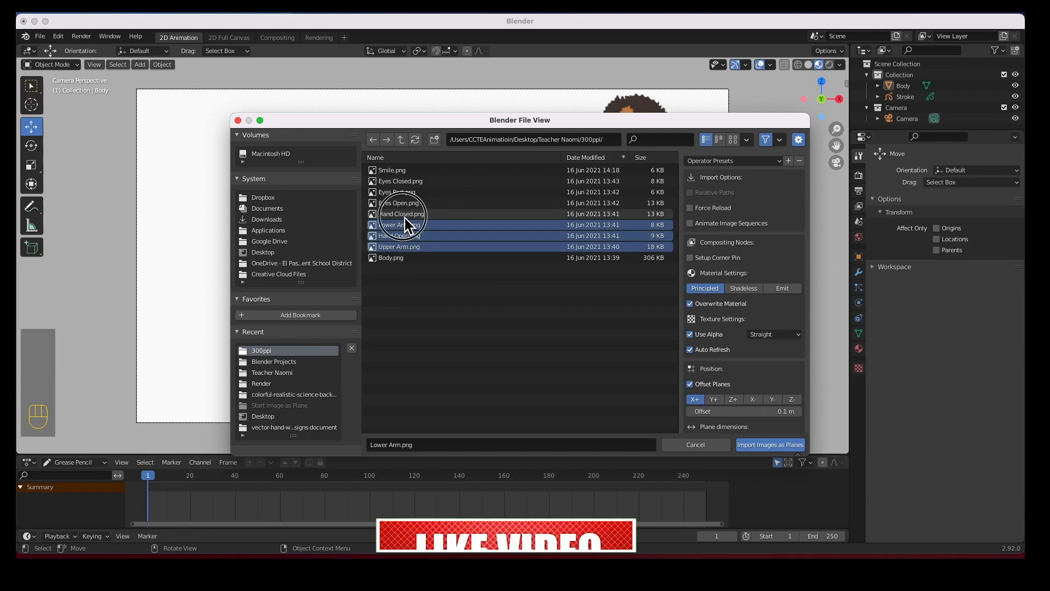
{"action": "left_click", "coordinate": [404, 213], "text": "shift"}
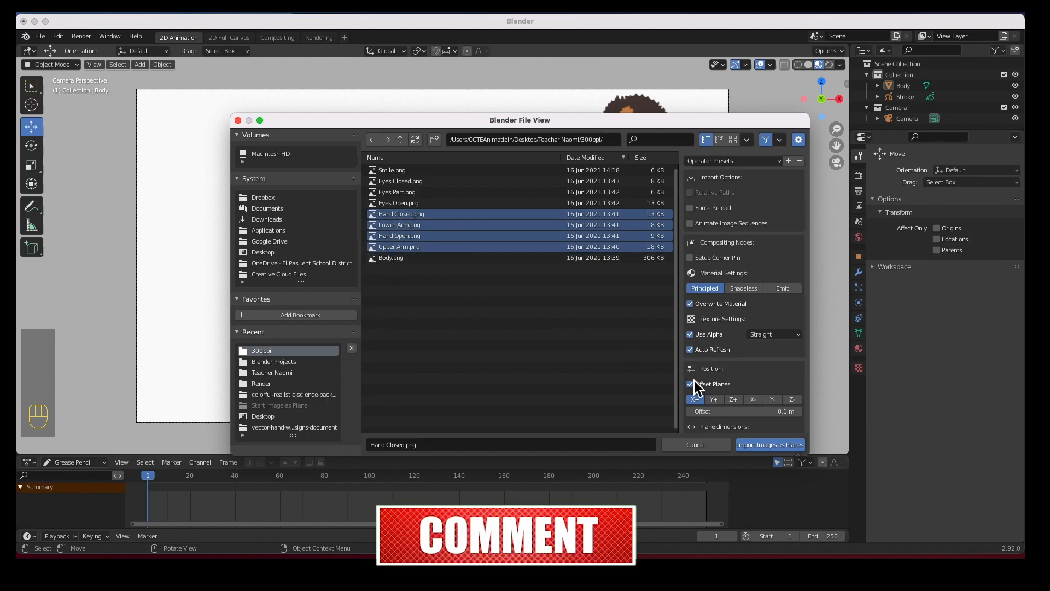
{"action": "left_click", "coordinate": [752, 444]}
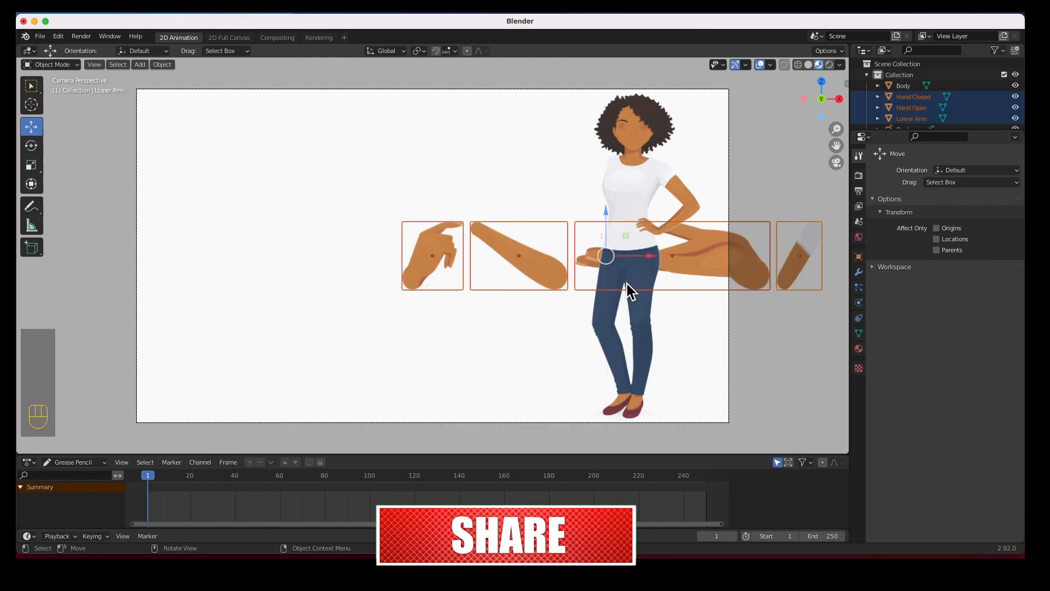
Move the four arm and hand planes left of the character
{"action": "left_click_drag", "start_coordinate": [643, 258], "coordinate": [378, 241]}
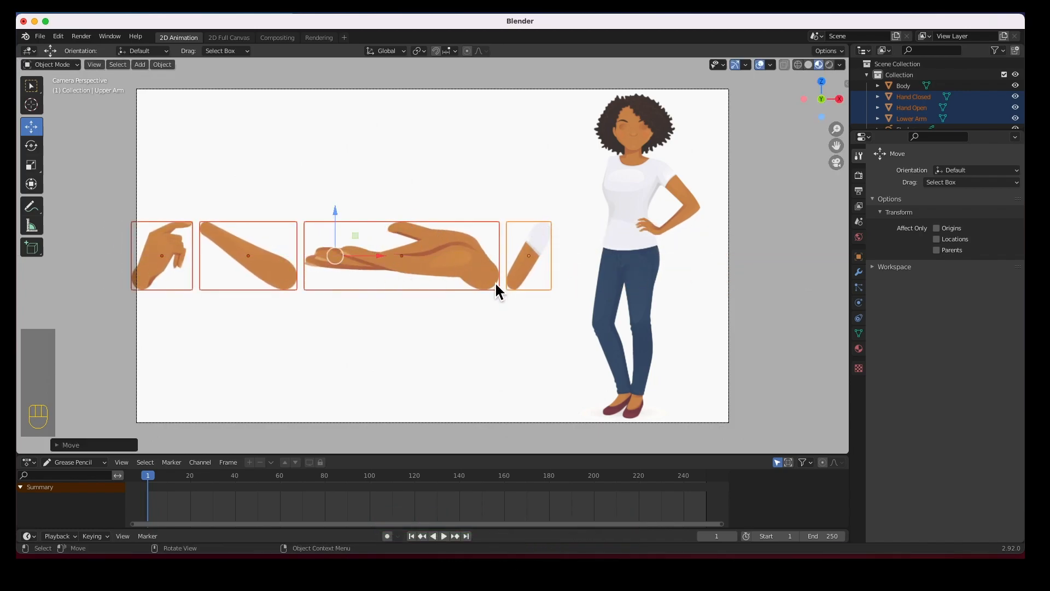
{"action": "left_click", "coordinate": [377, 349]}
{"action": "left_click", "coordinate": [264, 264]}
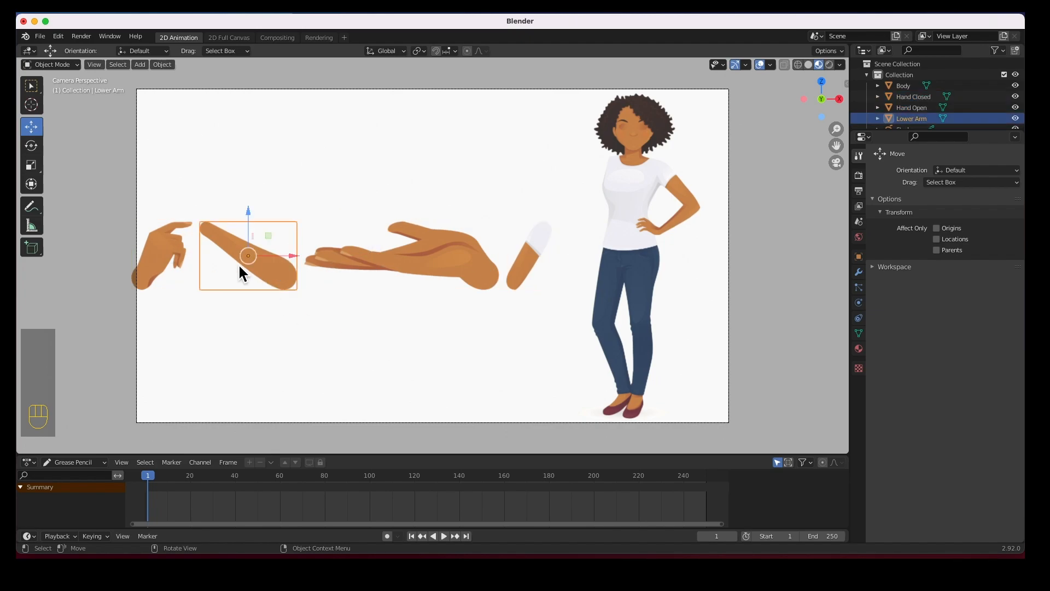
Scale the Upper Arm plane to about 0.70 and fit it onto the character's shoulder
{"action": "left_click", "coordinate": [527, 259]}
{"action": "left_click_drag", "start_coordinate": [530, 257], "coordinate": [601, 198]}
{"action": "scroll", "coordinate": [601, 217], "scroll_direction": "up", "scroll_amount": 3}
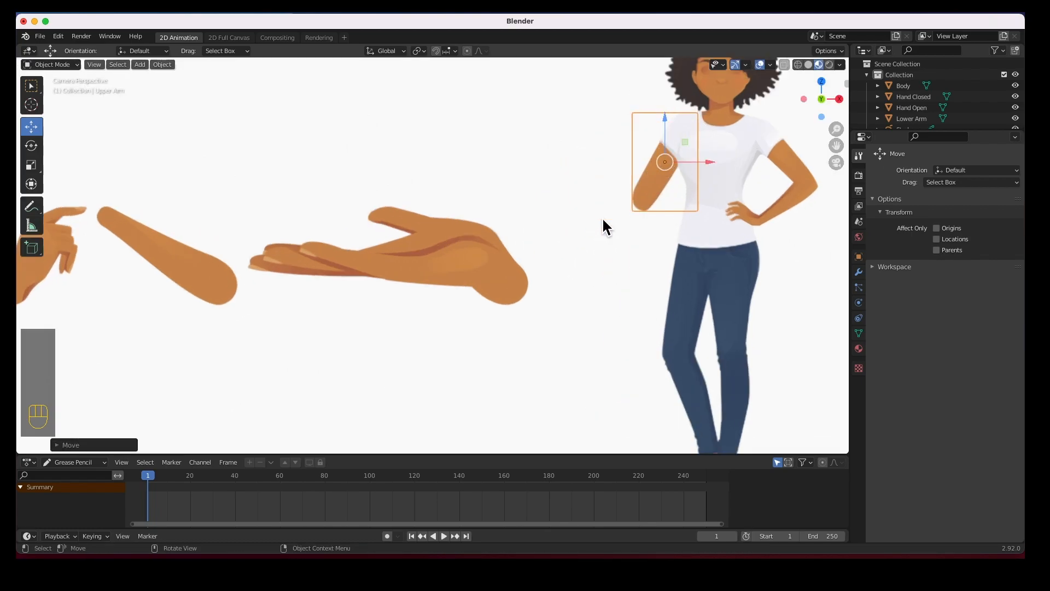
{"action": "middle_click_drag", "start_coordinate": [710, 228], "coordinate": [445, 284], "text": "shift"}
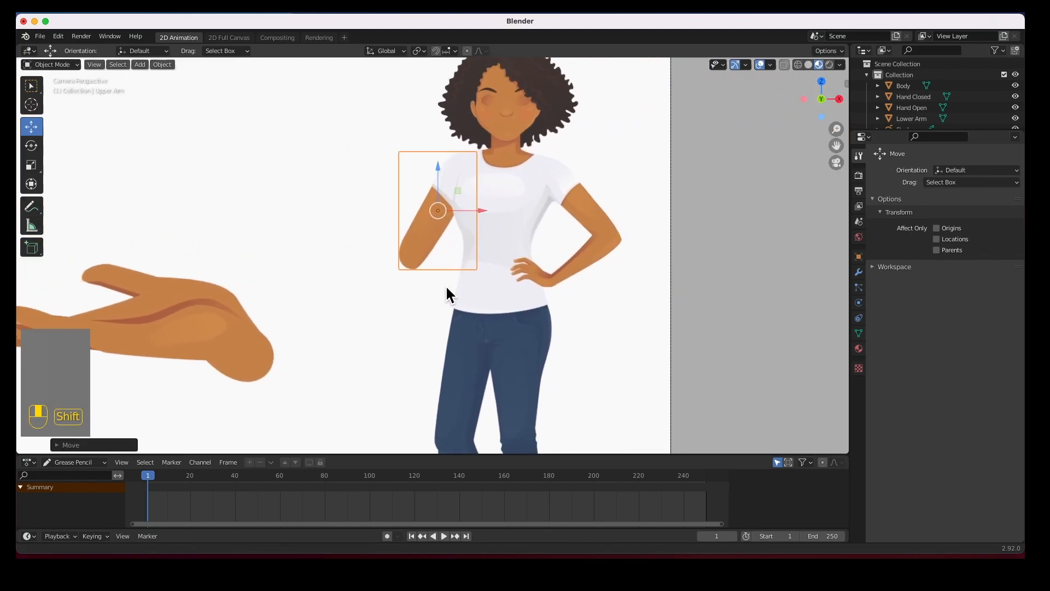
{"action": "scroll", "coordinate": [461, 274], "scroll_direction": "up", "scroll_amount": 3}
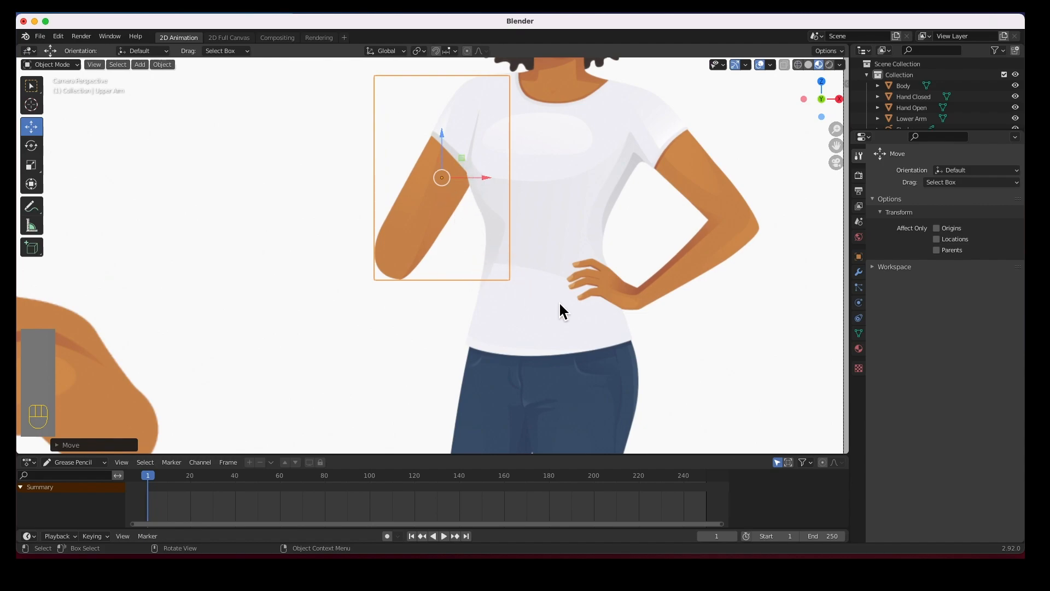
{"action": "key", "text": "s"}
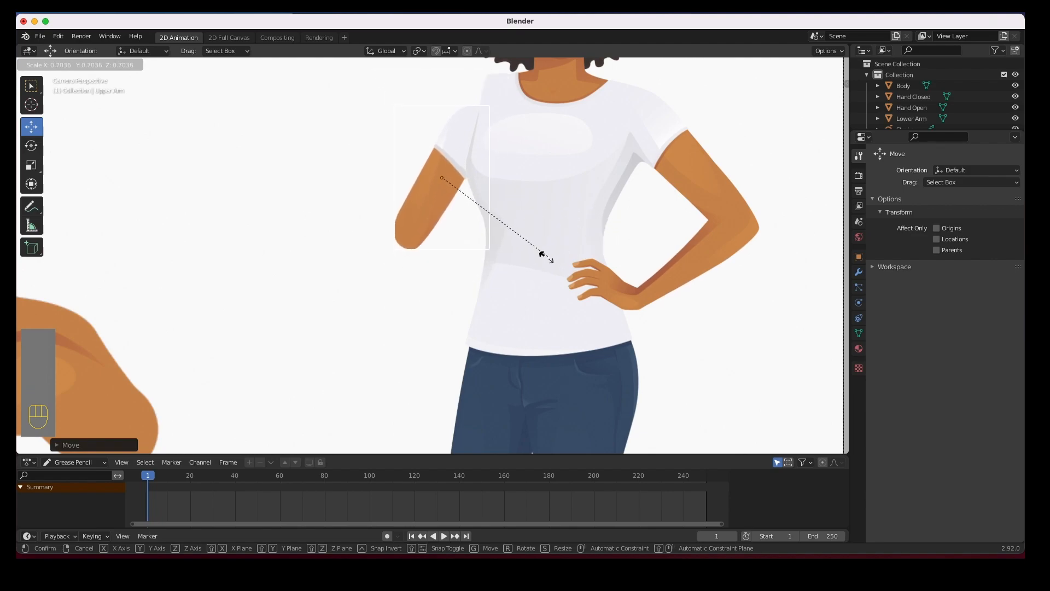
{"action": "left_click", "coordinate": [540, 255]}
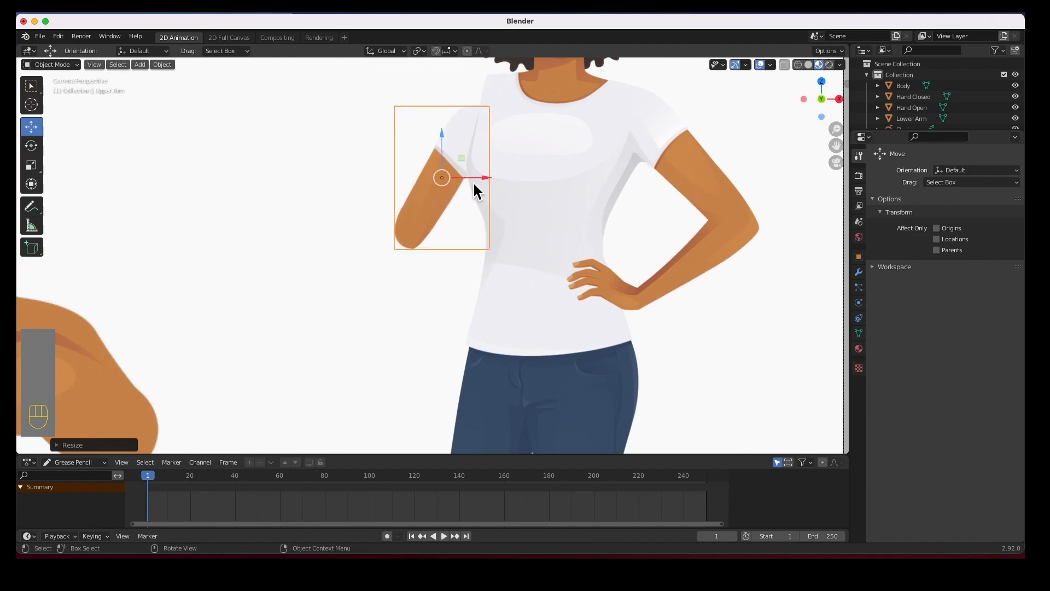
{"action": "left_click_drag", "start_coordinate": [443, 187], "coordinate": [466, 156]}
{"action": "left_click", "coordinate": [336, 221]}
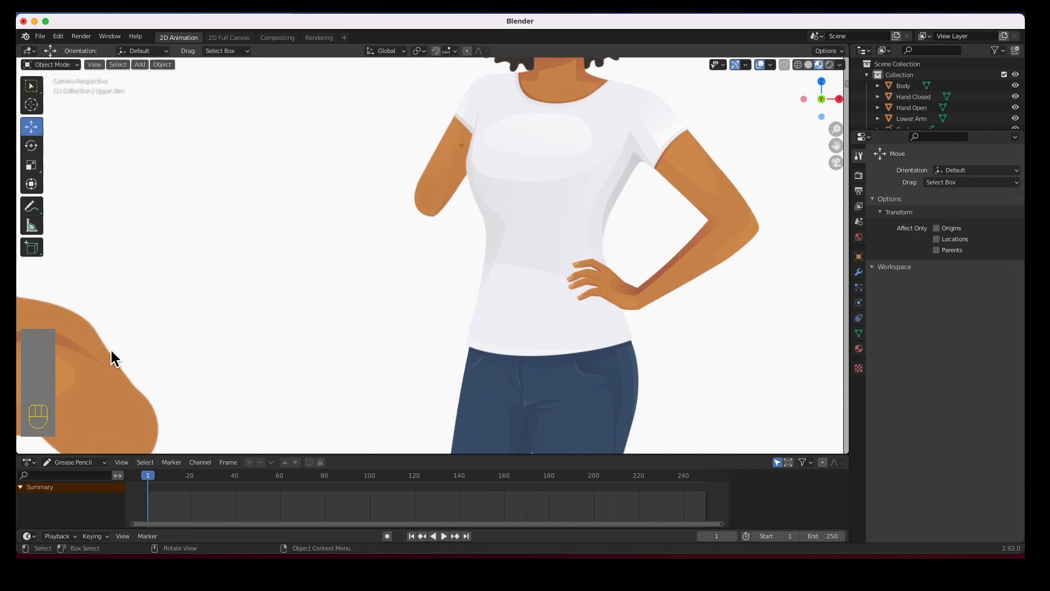
{"action": "scroll", "coordinate": [110, 350], "scroll_direction": "down", "scroll_amount": 5}
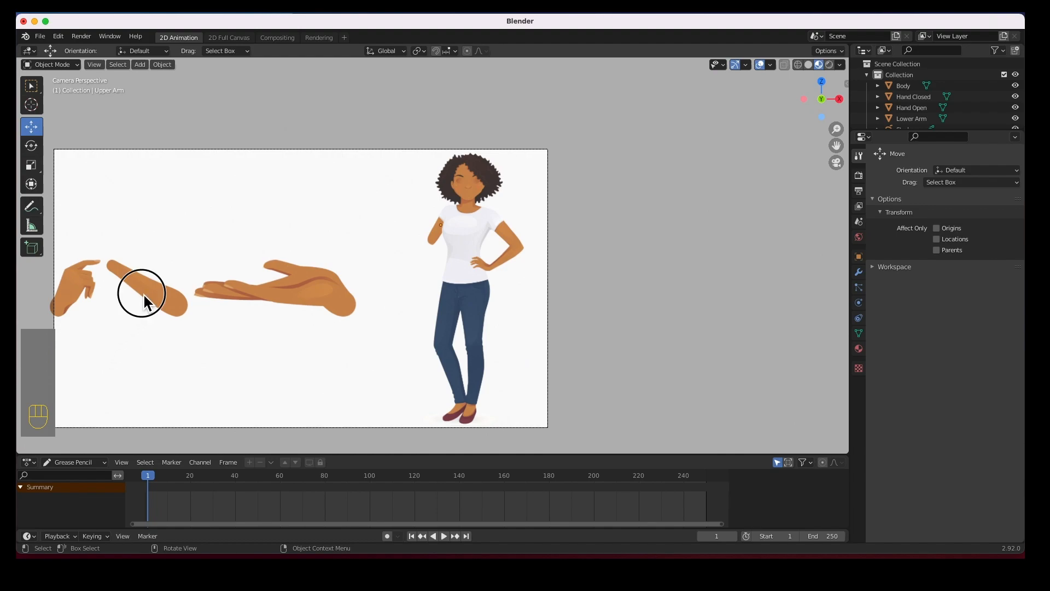
Shrink the Lower Arm plane, about 0.80 on the second pass, and join it at the elbow
{"action": "left_click", "coordinate": [143, 293]}
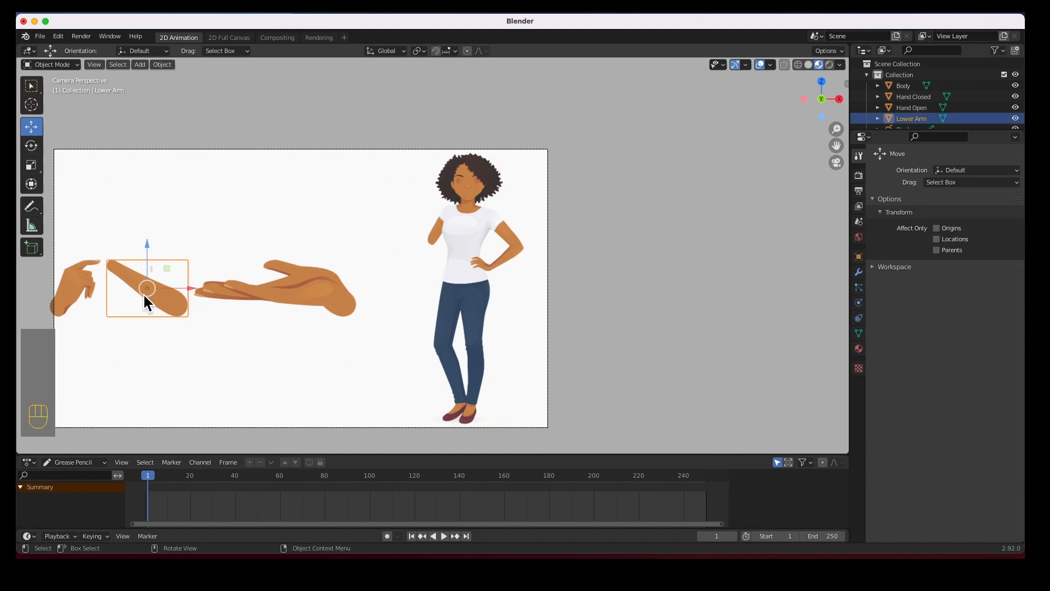
{"action": "key", "text": "s"}
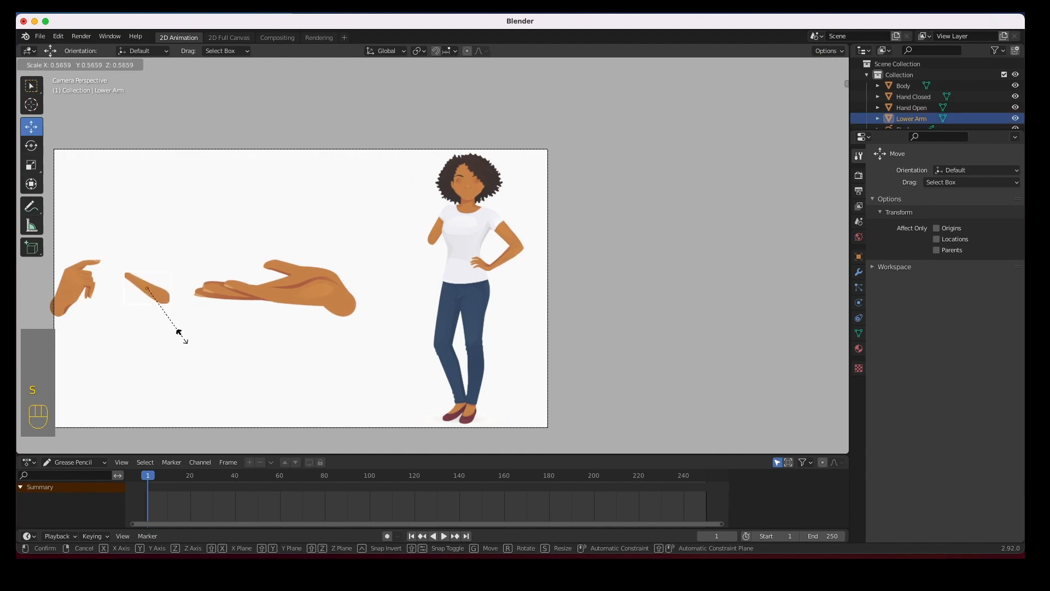
{"action": "left_click", "coordinate": [176, 330]}
{"action": "left_click_drag", "start_coordinate": [160, 298], "coordinate": [432, 235]}
{"action": "scroll", "coordinate": [458, 288], "scroll_direction": "up", "scroll_amount": 5}
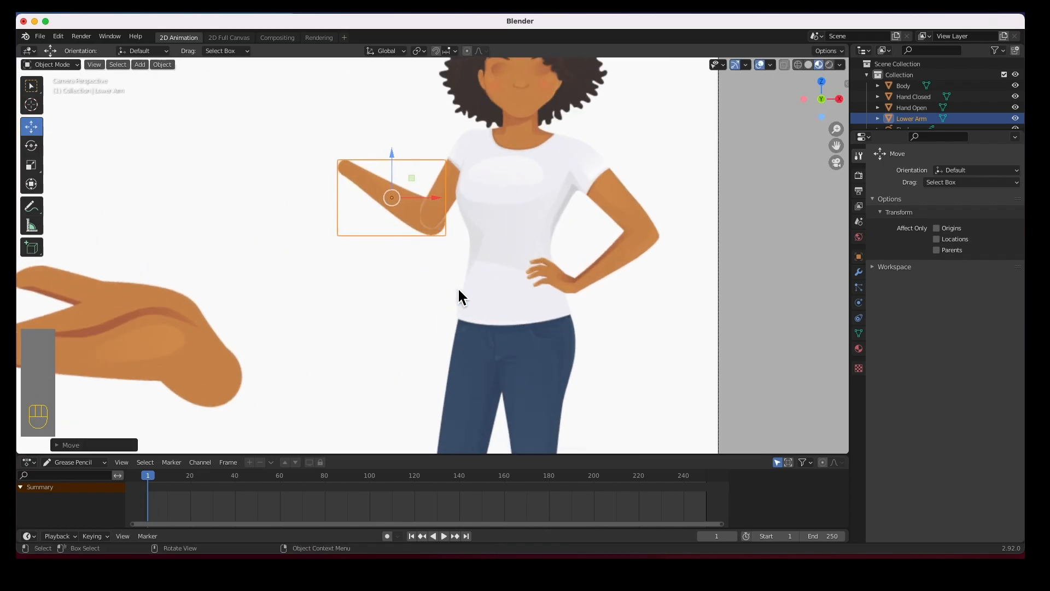
{"action": "scroll", "coordinate": [456, 280], "scroll_direction": "up", "scroll_amount": 2}
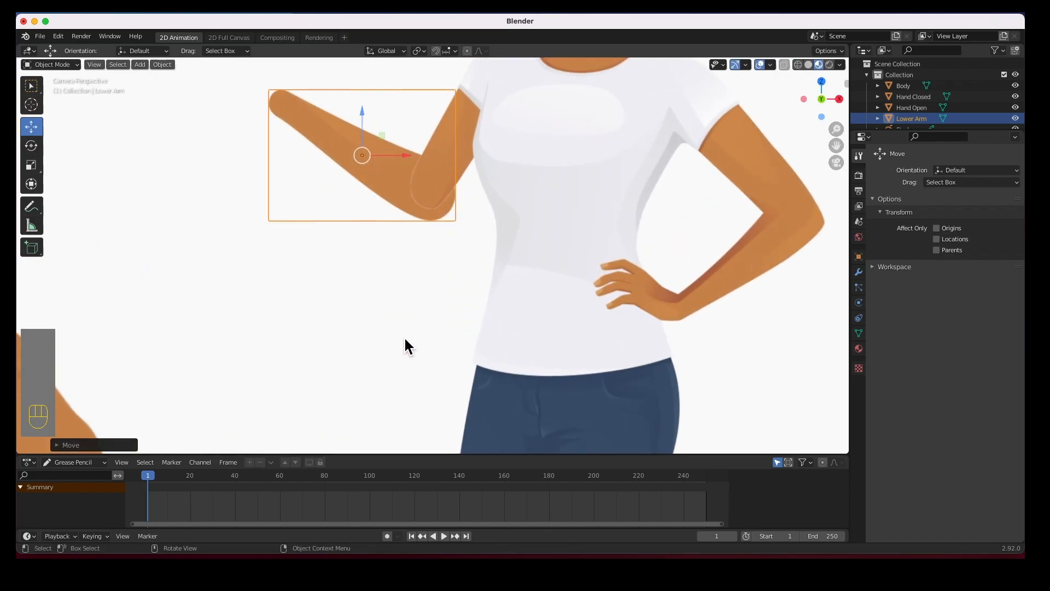
{"action": "key", "text": "s"}
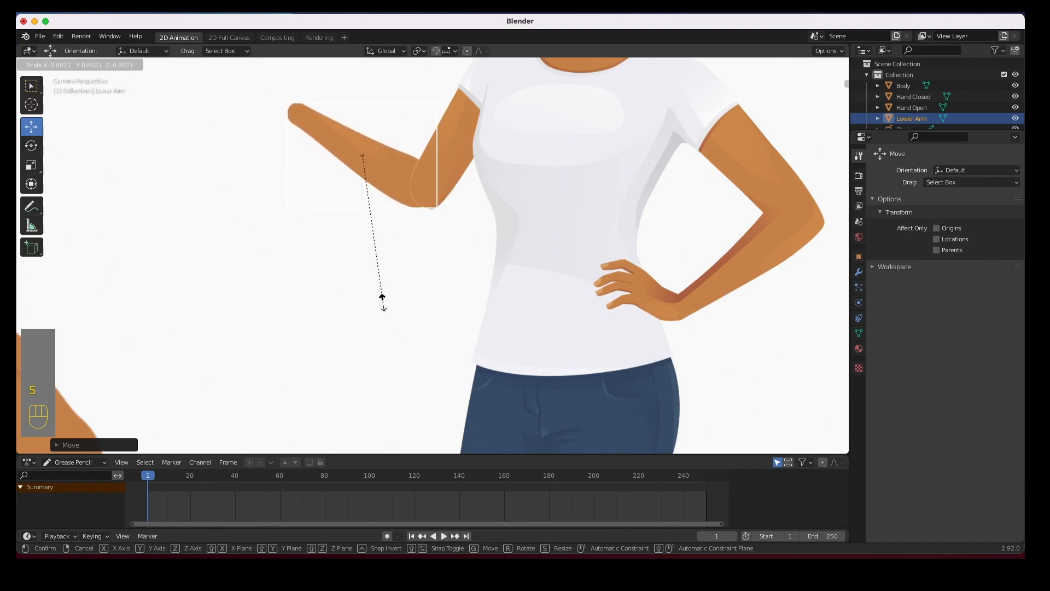
{"action": "left_click", "coordinate": [382, 298]}
{"action": "mouse_move", "coordinate": [363, 159]}
{"action": "left_mouse_down"}
{"action": "mouse_move", "coordinate": [383, 184]}
{"action": "mouse_move", "coordinate": [371, 160]}
{"action": "left_mouse_up"}
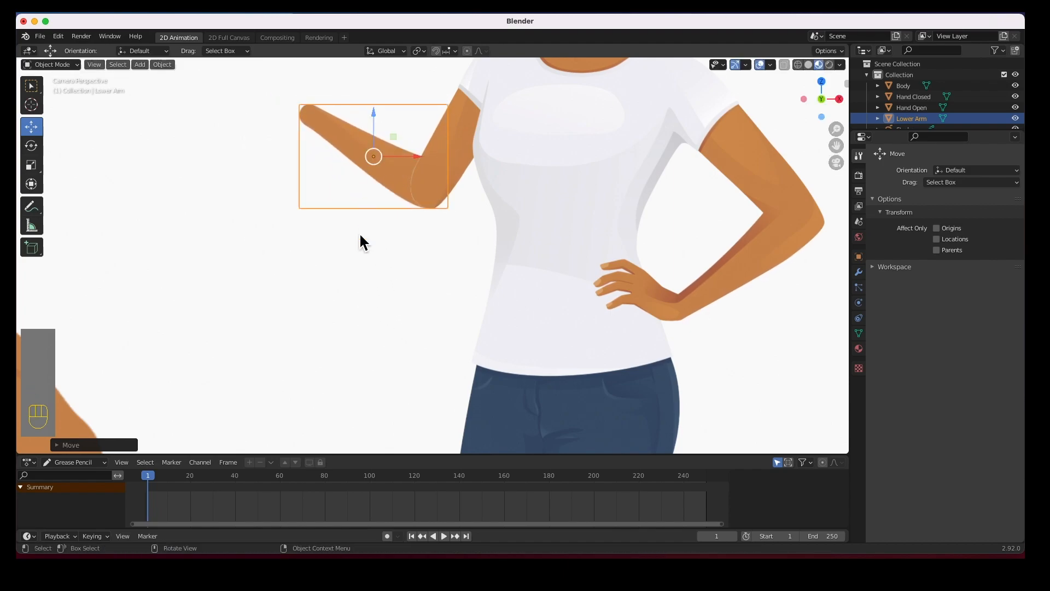
{"action": "left_click", "coordinate": [309, 278]}
{"action": "scroll", "coordinate": [202, 302], "scroll_direction": "down", "scroll_amount": 5}
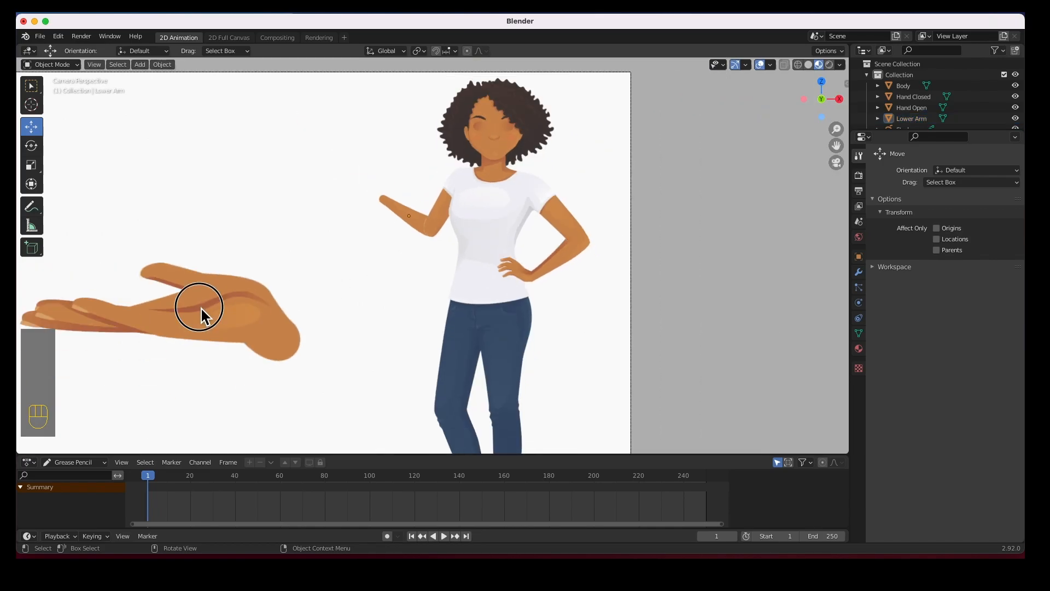
Shrink the Hand Open plane, about 0.90 on the second pass, and attach it to the forearm's end
{"action": "left_click", "coordinate": [202, 309]}
{"action": "key", "text": "s"}
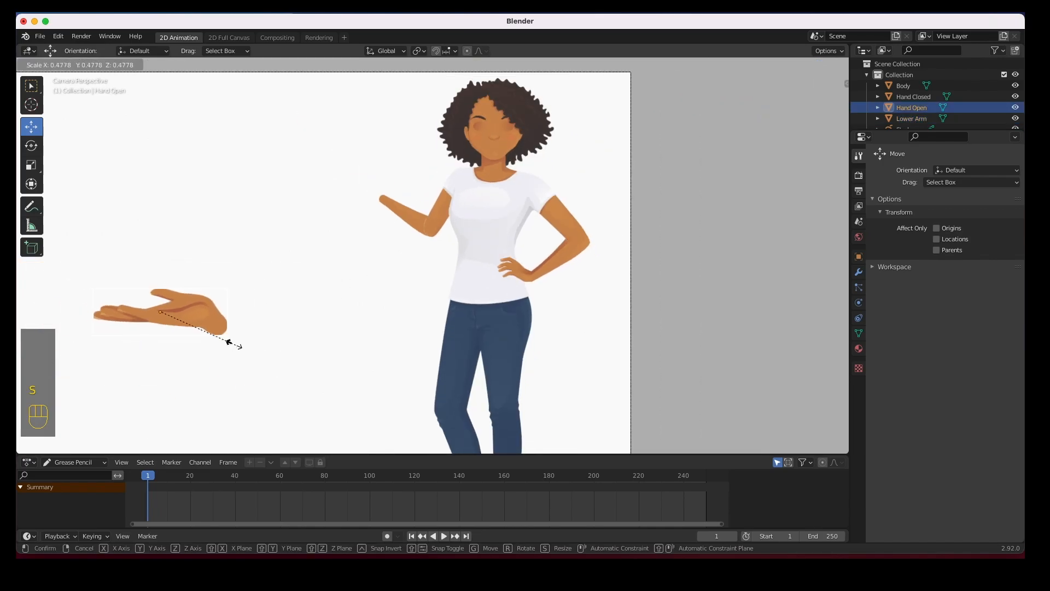
{"action": "left_click", "coordinate": [187, 325]}
{"action": "left_click_drag", "start_coordinate": [162, 312], "coordinate": [583, 304]}
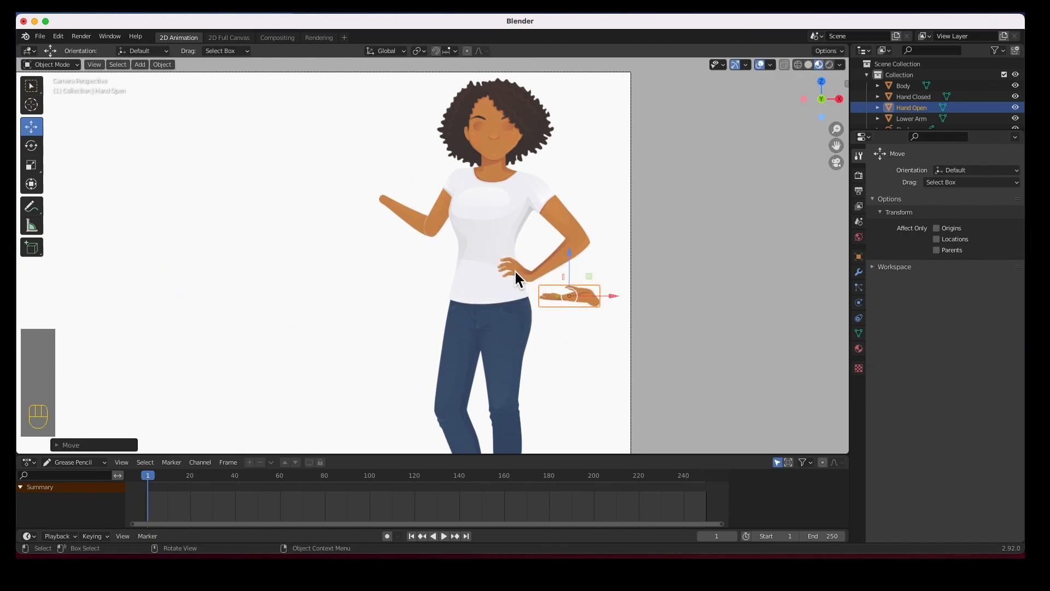
{"action": "key", "text": "s"}
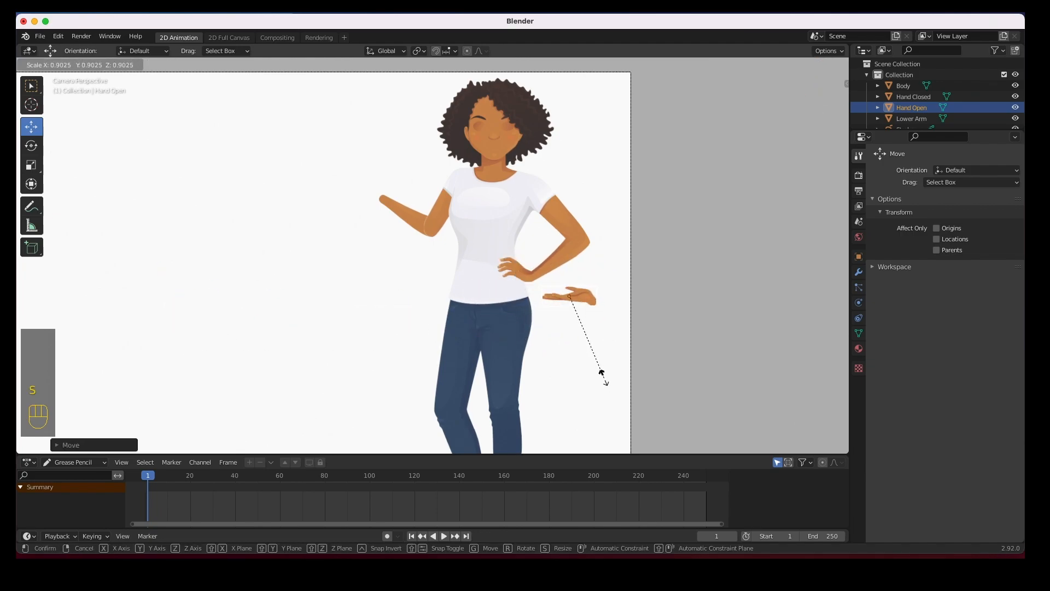
{"action": "left_click", "coordinate": [581, 335]}
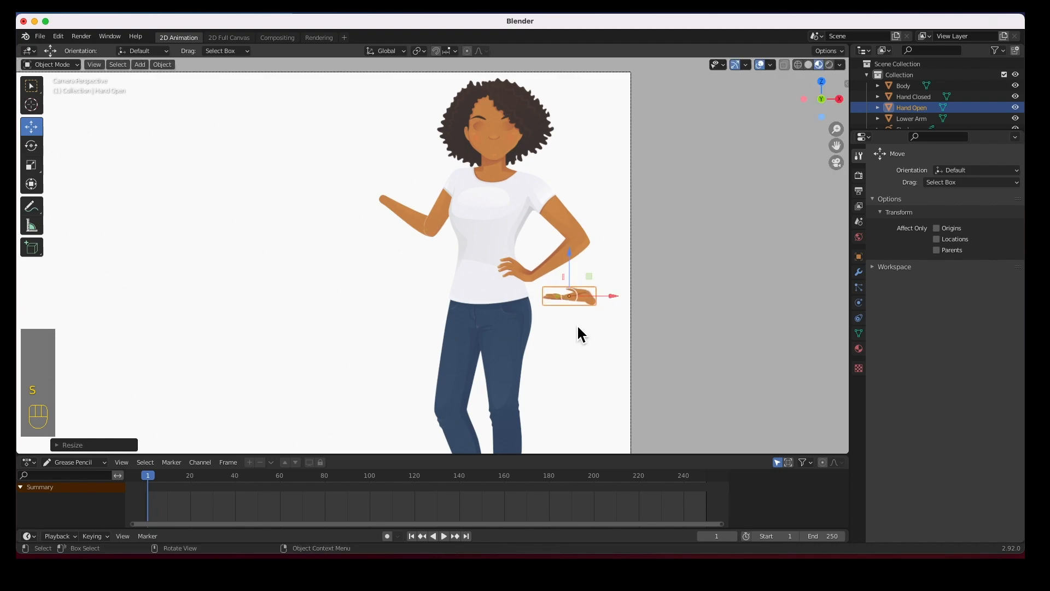
{"action": "left_click_drag", "start_coordinate": [574, 309], "coordinate": [363, 200]}
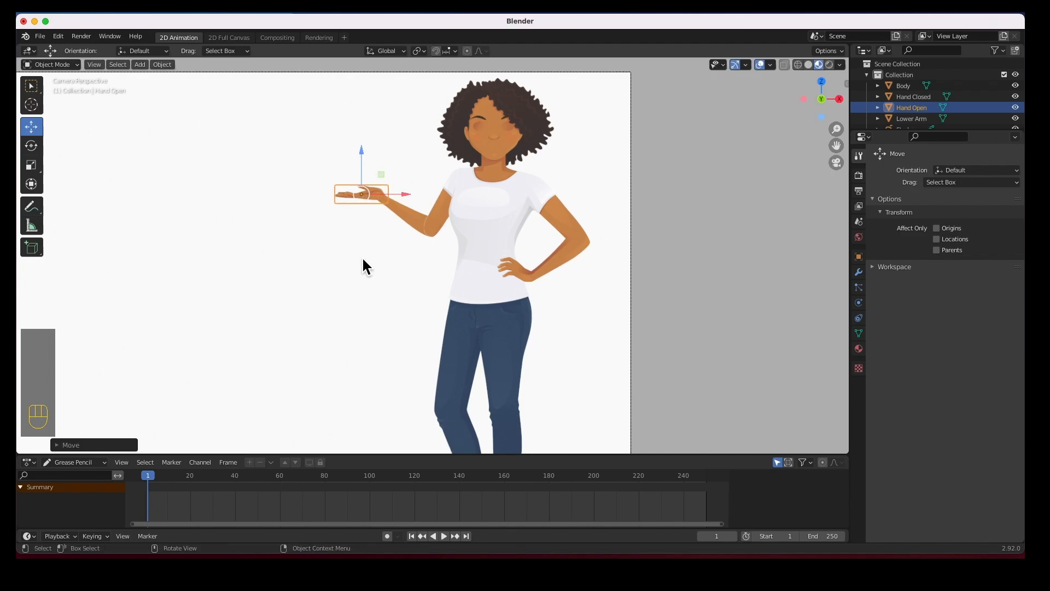
{"action": "scroll", "coordinate": [277, 291], "scroll_direction": "down", "scroll_amount": 2}
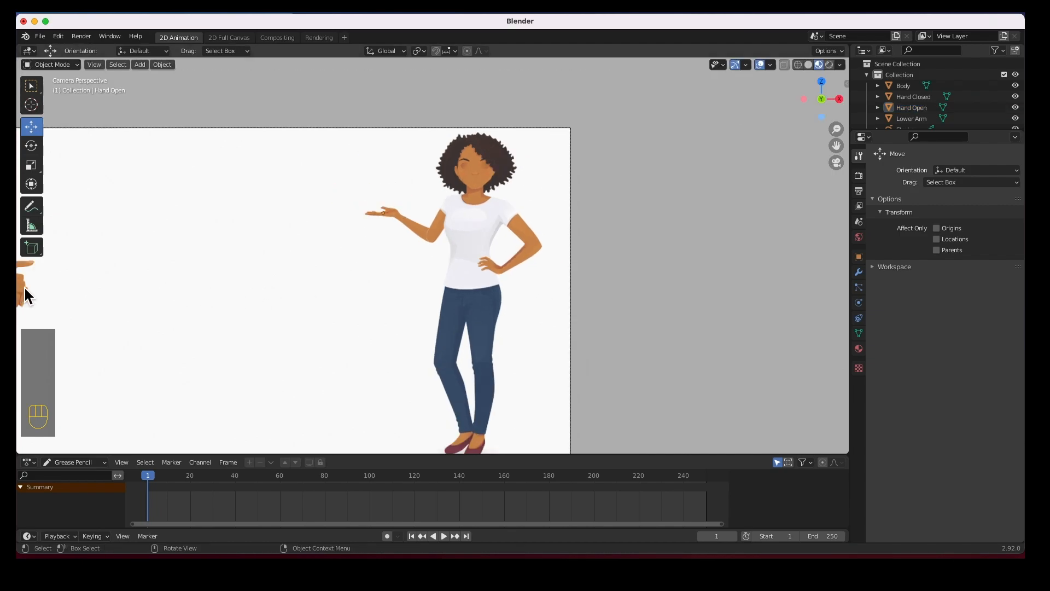
Move the Hand Closed plane onto the figure, scale it down, and set it on the raised palm
{"action": "left_click", "coordinate": [39, 309]}
{"action": "left_click_drag", "start_coordinate": [31, 291], "coordinate": [416, 298]}
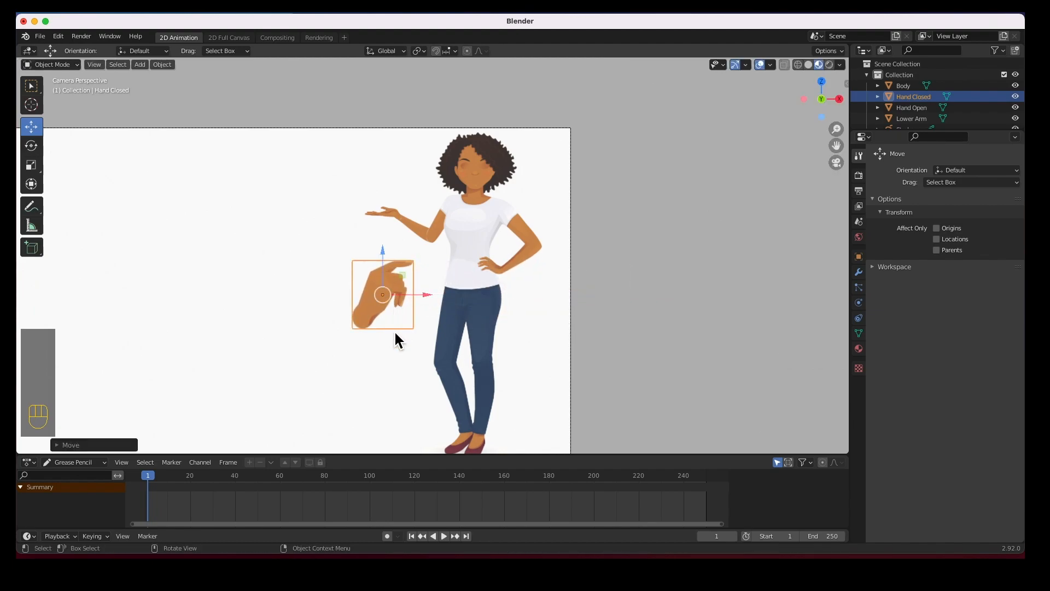
{"action": "key", "text": "s"}
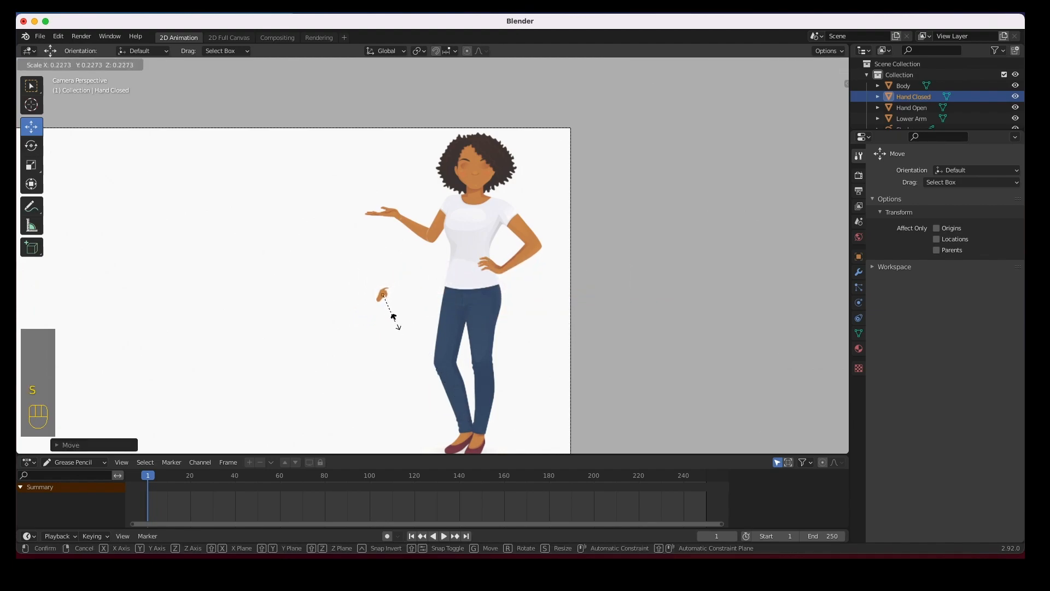
{"action": "left_click", "coordinate": [411, 345]}
{"action": "left_click_drag", "start_coordinate": [384, 295], "coordinate": [406, 206]}
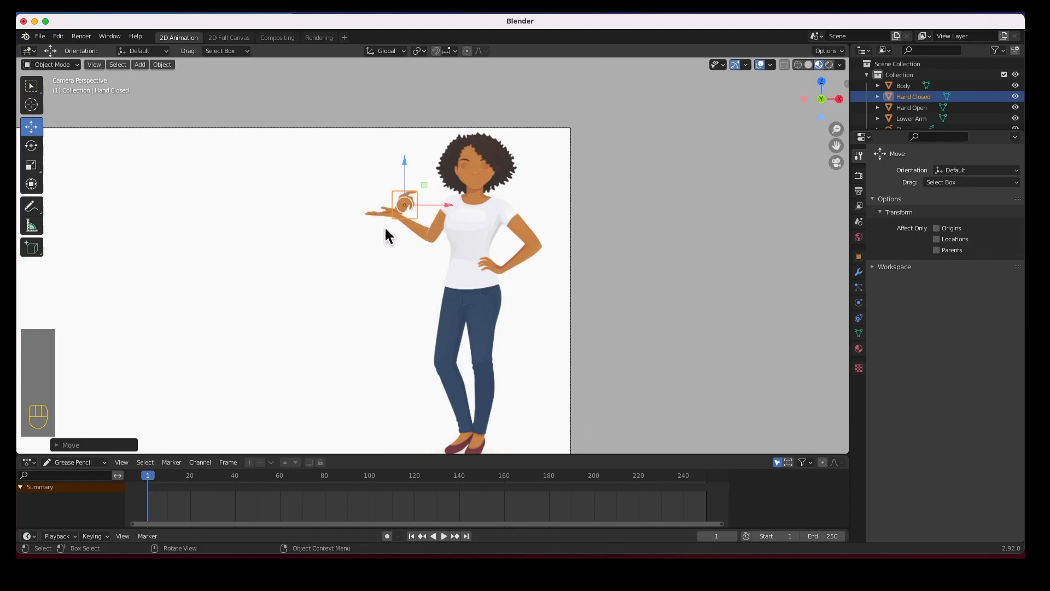
Shrink the closed hand slightly more and fine-tune its position over the open palm
{"action": "key", "text": "KP_Decimal"}
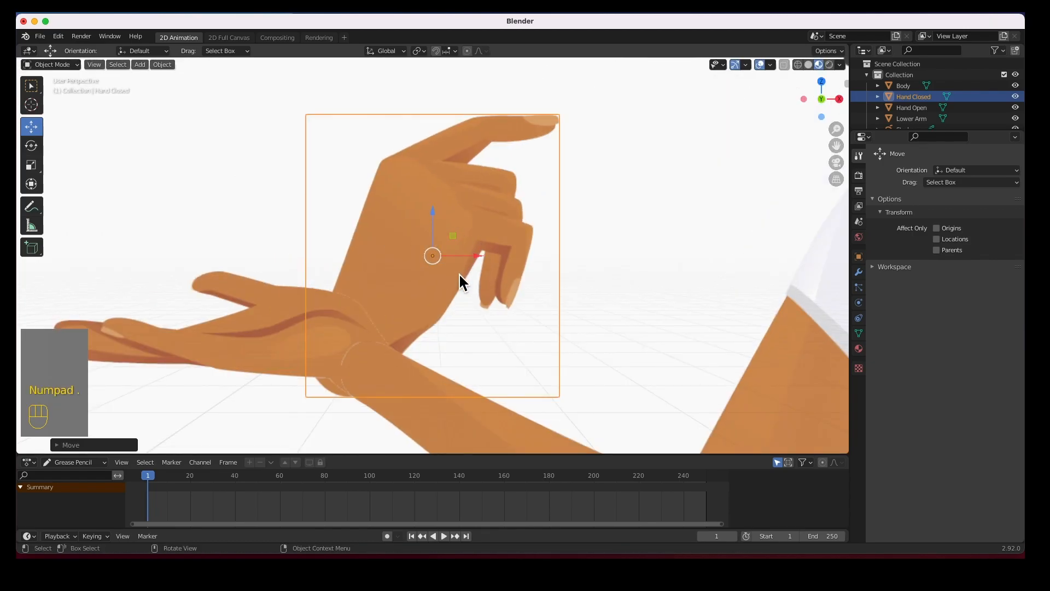
{"action": "scroll", "coordinate": [461, 297], "scroll_direction": "down", "scroll_amount": 5}
{"action": "key", "text": "KP_0"}
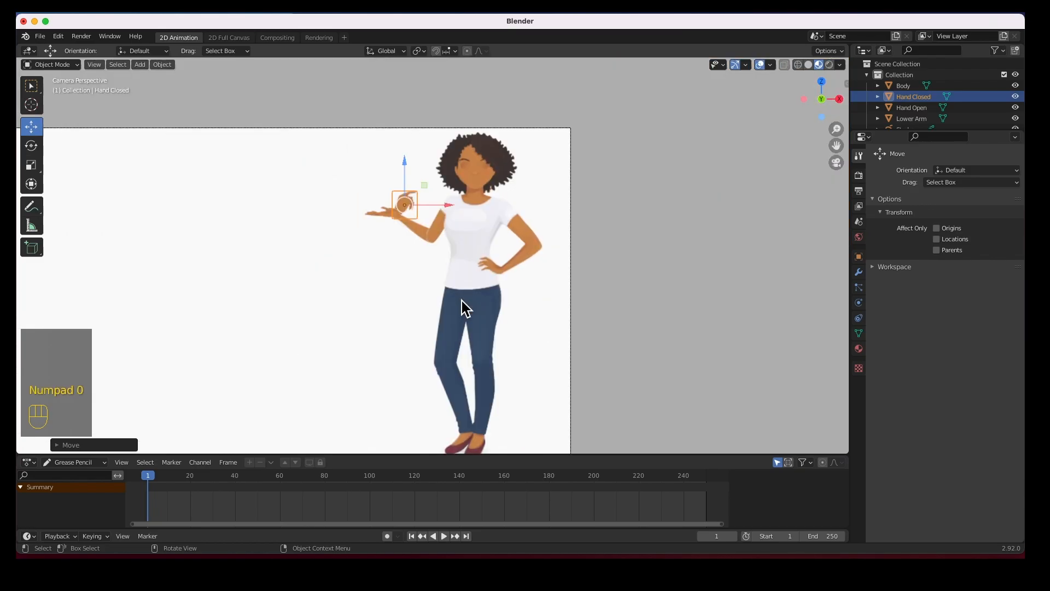
{"action": "scroll", "coordinate": [439, 236], "scroll_direction": "up", "scroll_amount": 8}
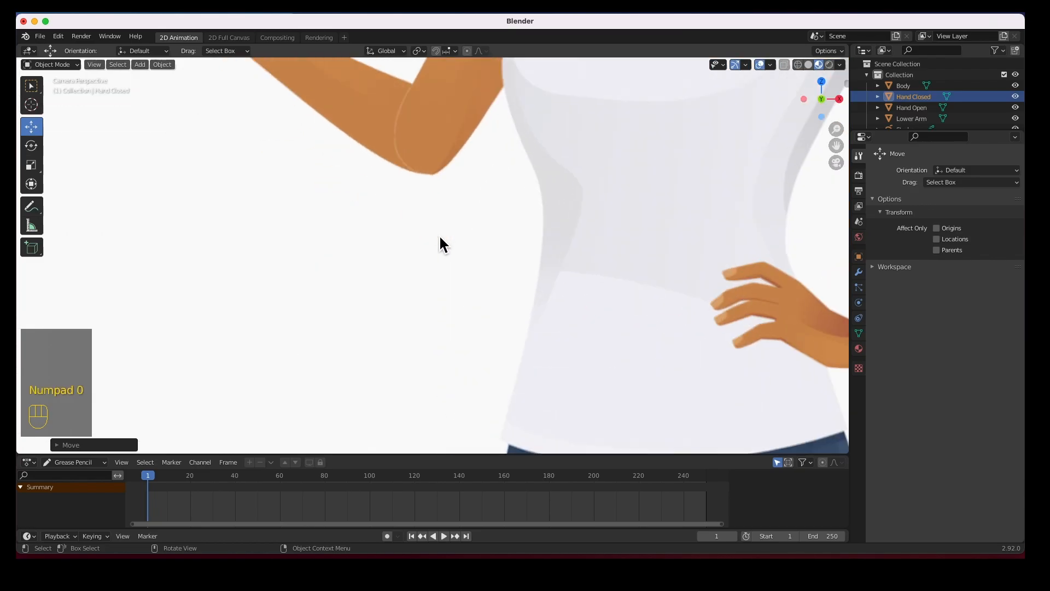
{"action": "middle_click_drag", "start_coordinate": [405, 136], "coordinate": [506, 339], "text": "shift"}
{"action": "scroll", "coordinate": [507, 338], "scroll_direction": "down", "scroll_amount": 4}
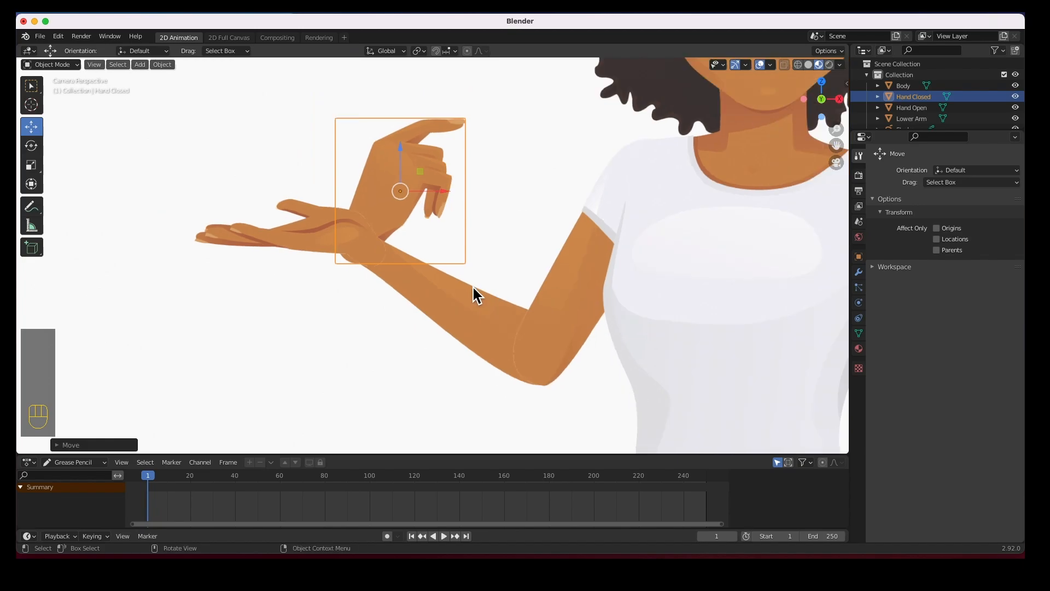
{"action": "key", "text": "s"}
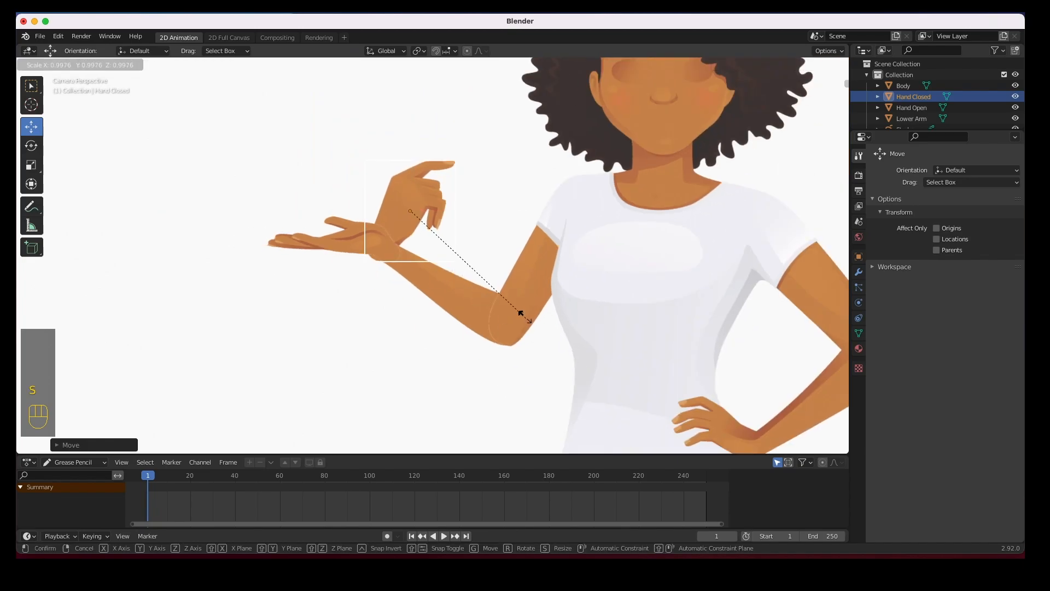
{"action": "left_click", "coordinate": [490, 291]}
{"action": "mouse_move", "coordinate": [408, 219]}
{"action": "left_mouse_down"}
{"action": "mouse_move", "coordinate": [459, 192]}
{"action": "mouse_move", "coordinate": [415, 234]}
{"action": "left_mouse_up"}
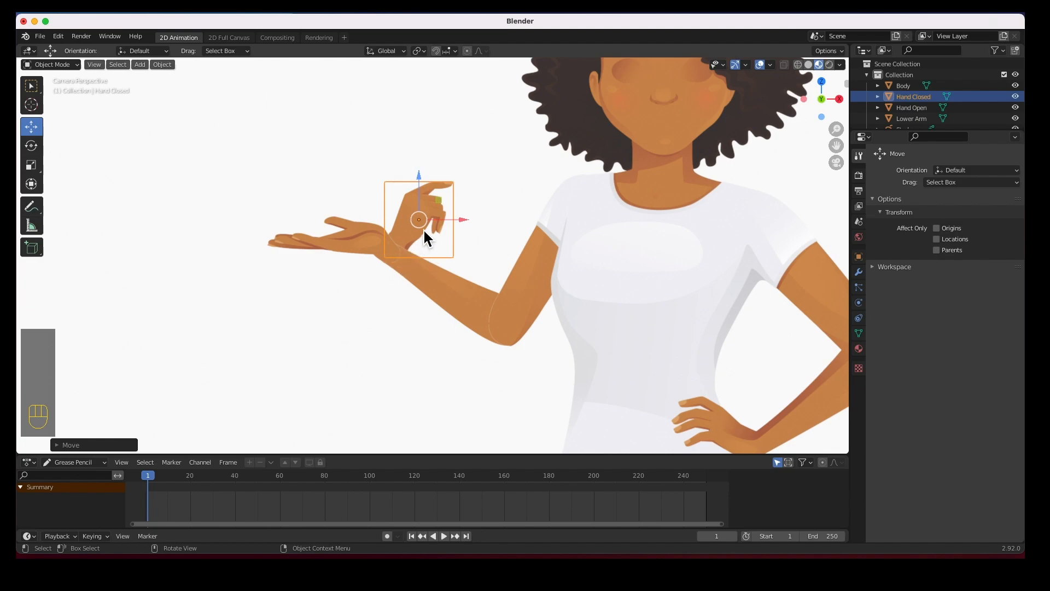
{"action": "left_click_drag", "start_coordinate": [419, 222], "coordinate": [414, 225]}
{"action": "left_click", "coordinate": [353, 324]}
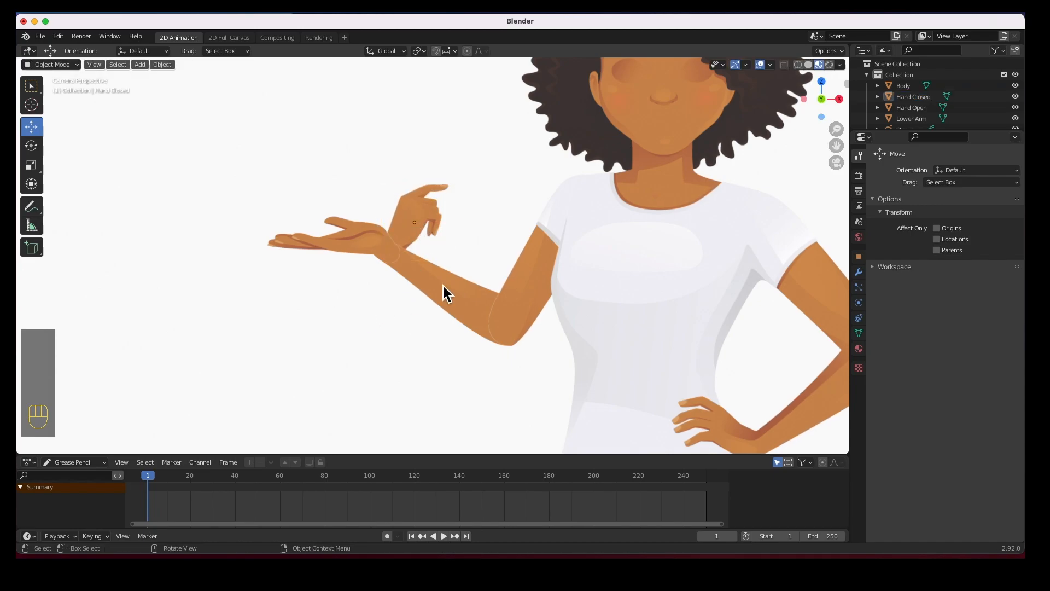
{"action": "scroll", "coordinate": [458, 275], "scroll_direction": "down", "scroll_amount": 2}
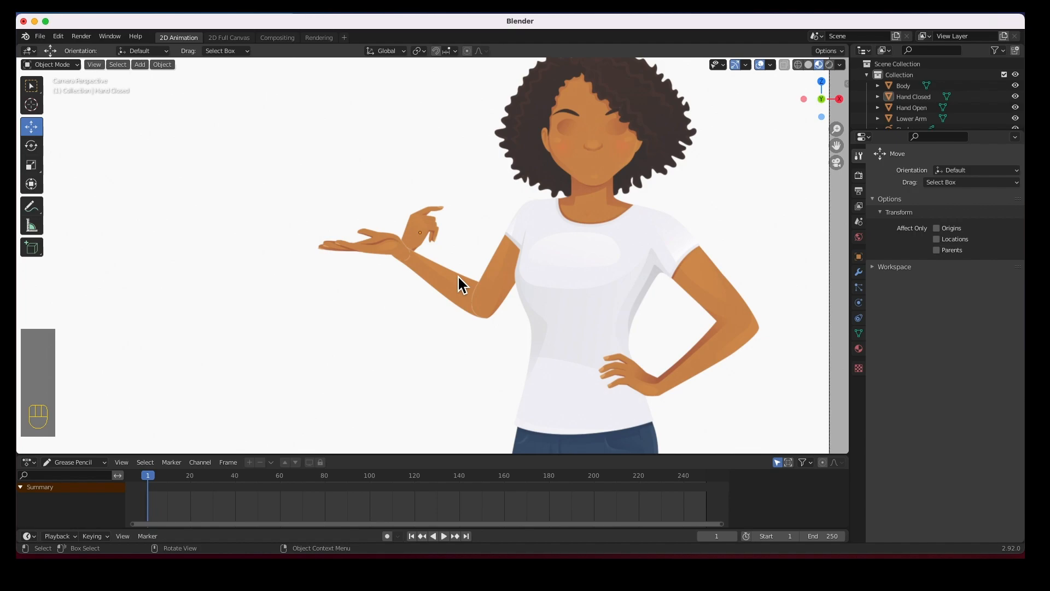
Select the Upper Arm piece and place the 3D cursor on the shoulder
{"action": "left_click", "coordinate": [502, 277]}
{"action": "left_click", "coordinate": [497, 246]}
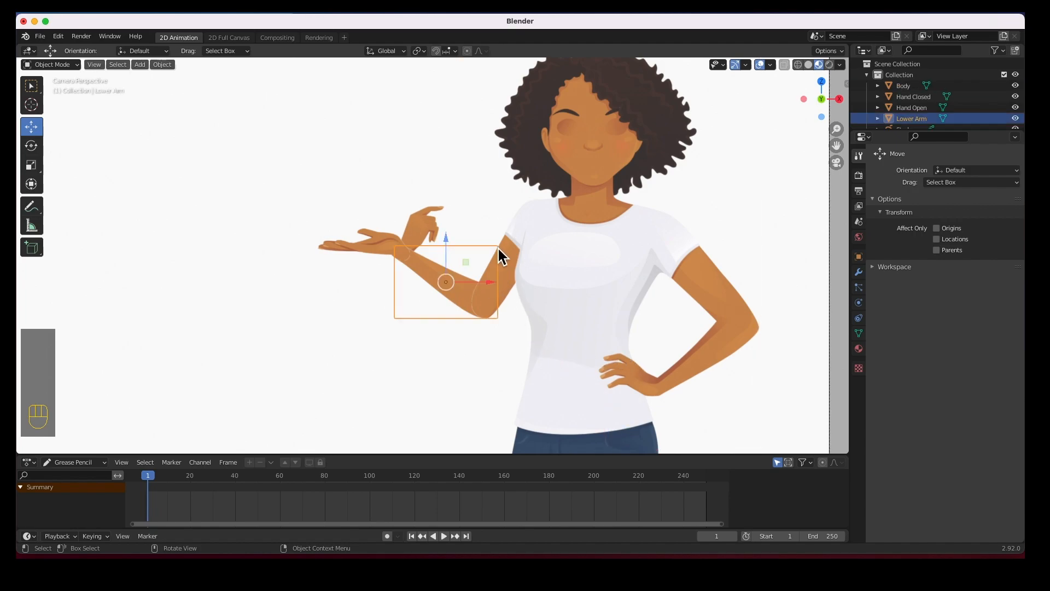
{"action": "left_click", "coordinate": [509, 236]}
{"action": "left_click", "coordinate": [508, 231]}
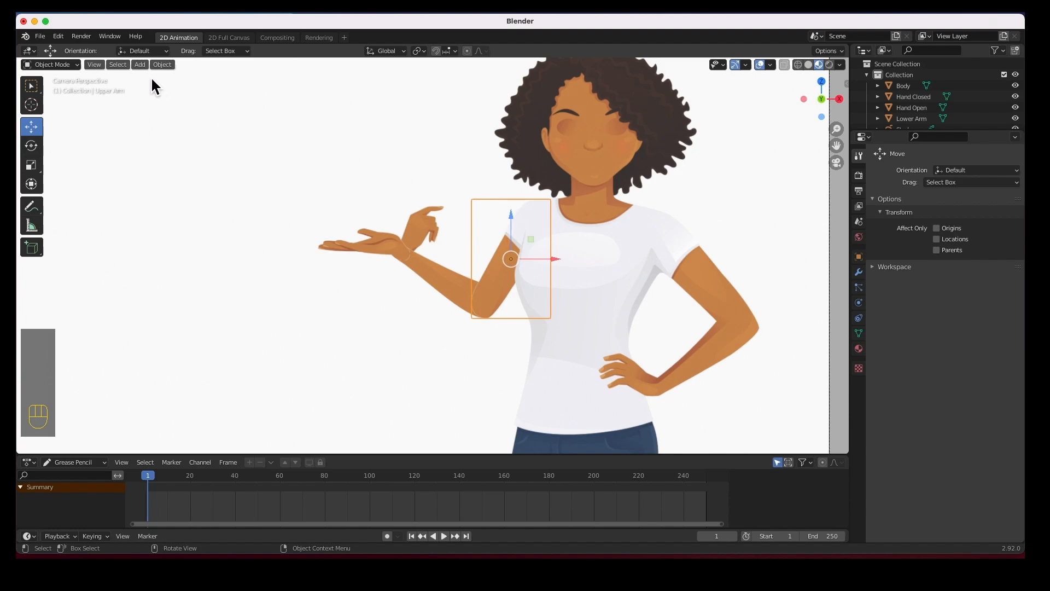
{"action": "left_click", "coordinate": [33, 106]}
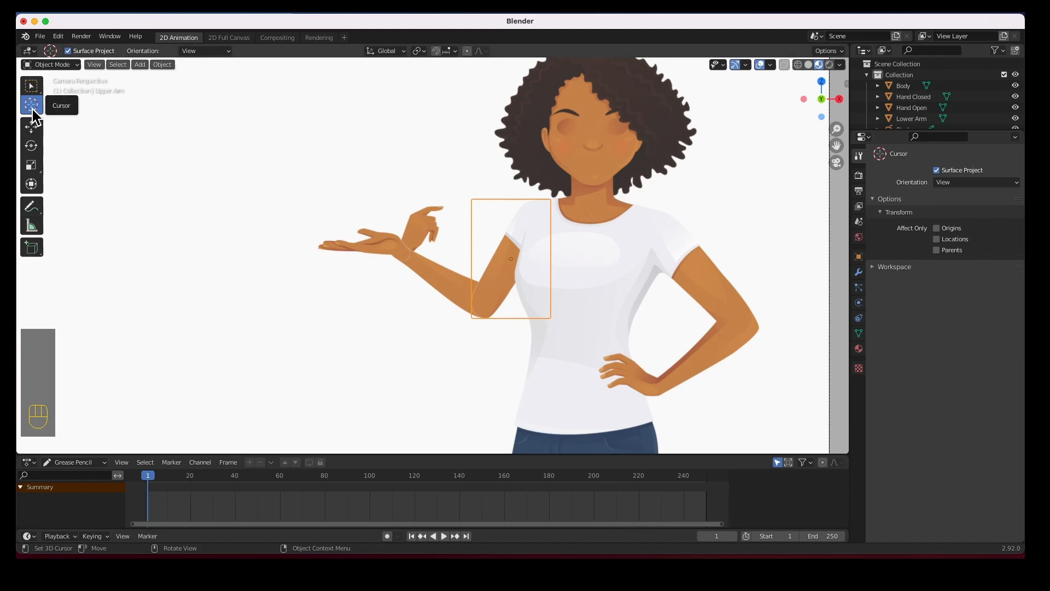
{"action": "left_click", "coordinate": [770, 64]}
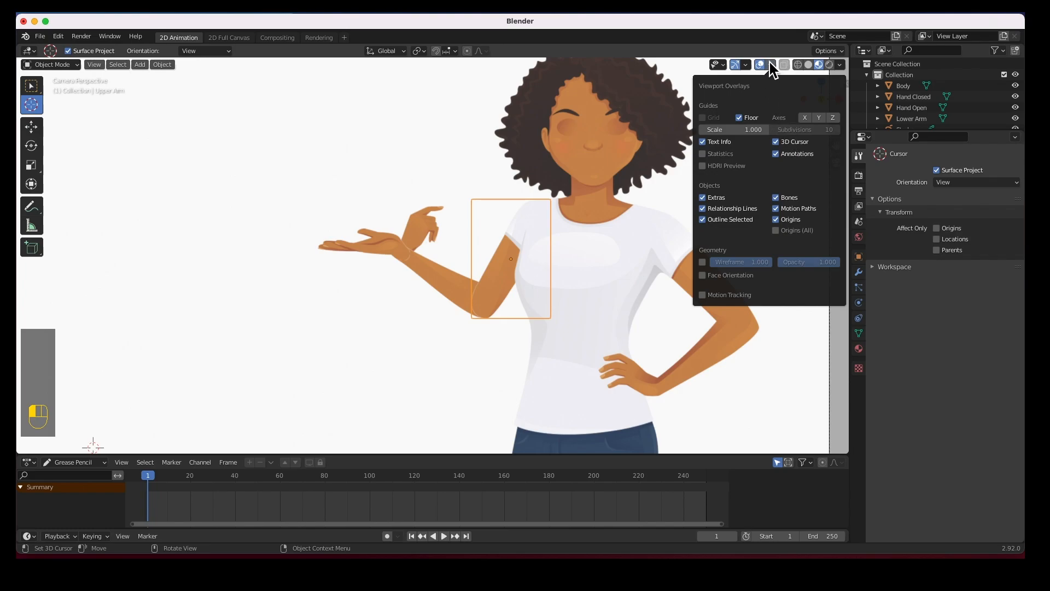
{"action": "left_click", "coordinate": [264, 176]}
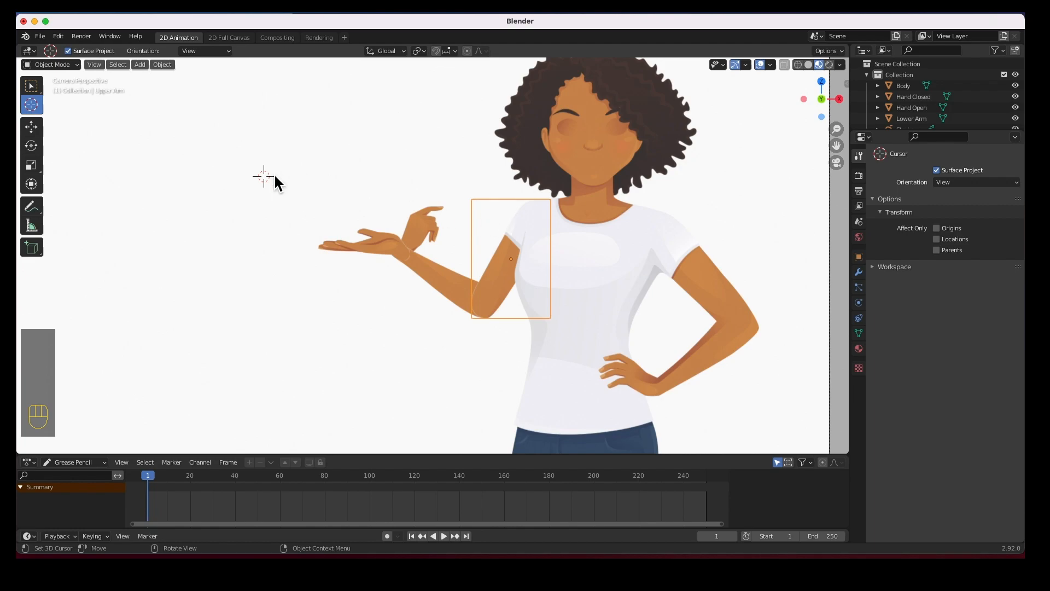
{"action": "left_click", "coordinate": [532, 215]}
{"action": "scroll", "coordinate": [530, 212], "scroll_direction": "up", "scroll_amount": 2}
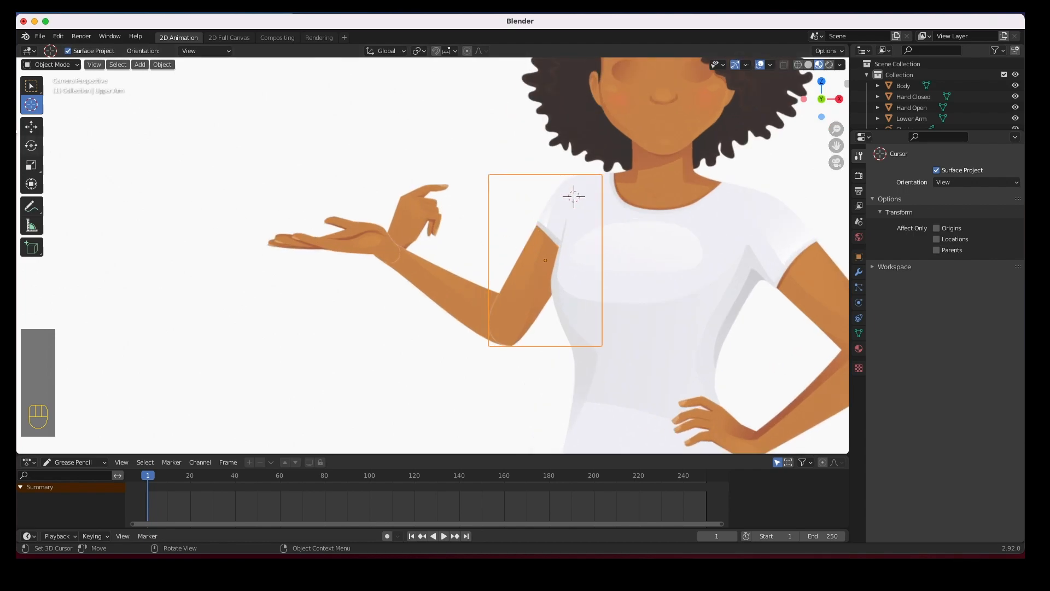
Shift the Upper Arm aside, reselect it, and put the 3D cursor at the top of the sleeve
{"action": "left_click", "coordinate": [31, 126]}
{"action": "left_click_drag", "start_coordinate": [590, 265], "coordinate": [537, 265]}
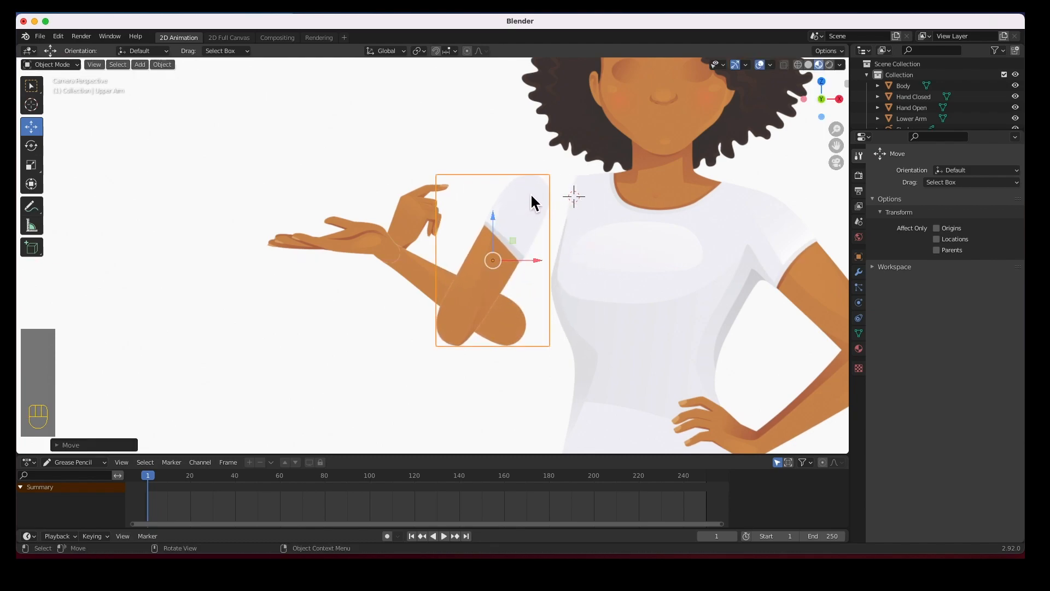
{"action": "left_click", "coordinate": [530, 195]}
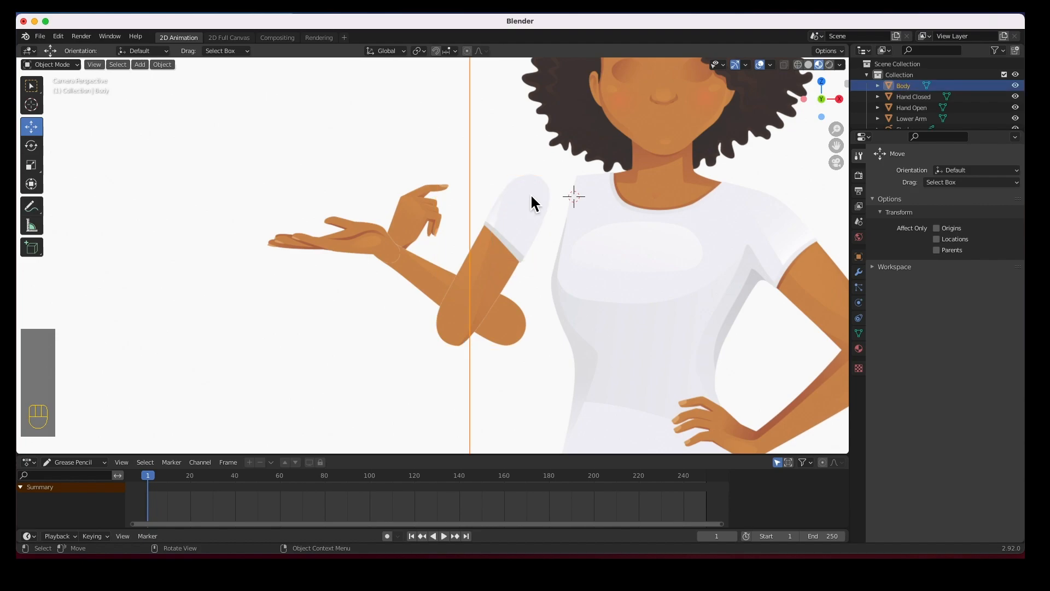
{"action": "left_click", "coordinate": [530, 193]}
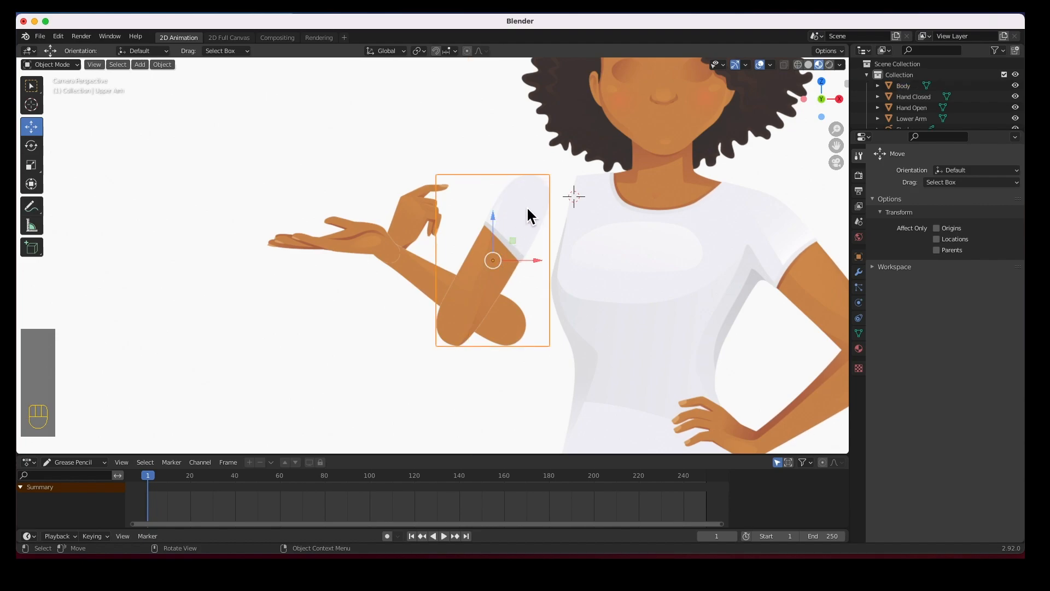
{"action": "left_click", "coordinate": [33, 105]}
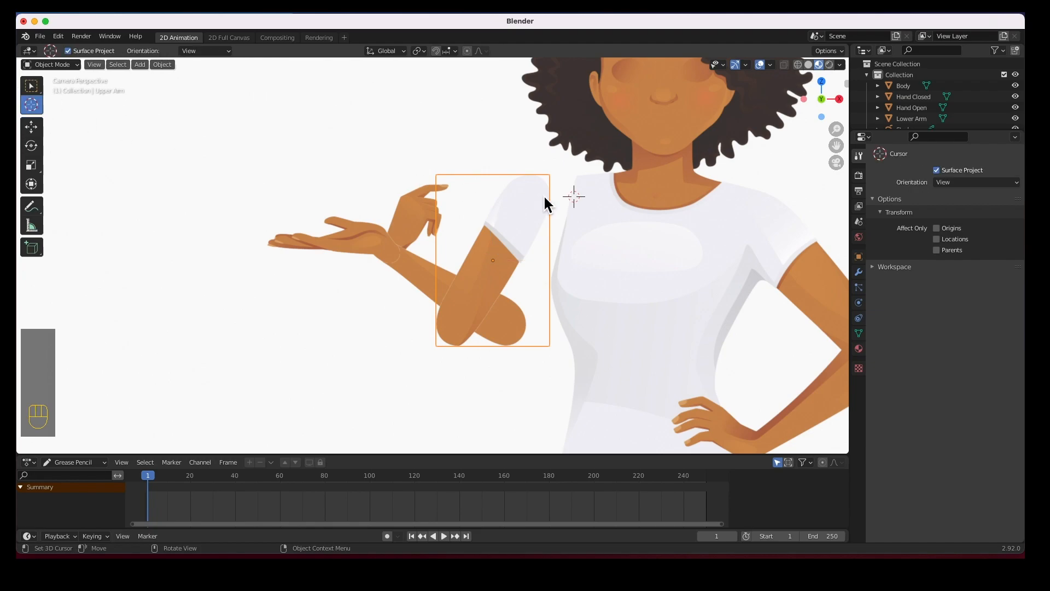
{"action": "left_click", "coordinate": [531, 196]}
Set the Upper Arm's origin to the 3D cursor and move it back onto the shoulder
{"action": "left_click", "coordinate": [164, 65]}
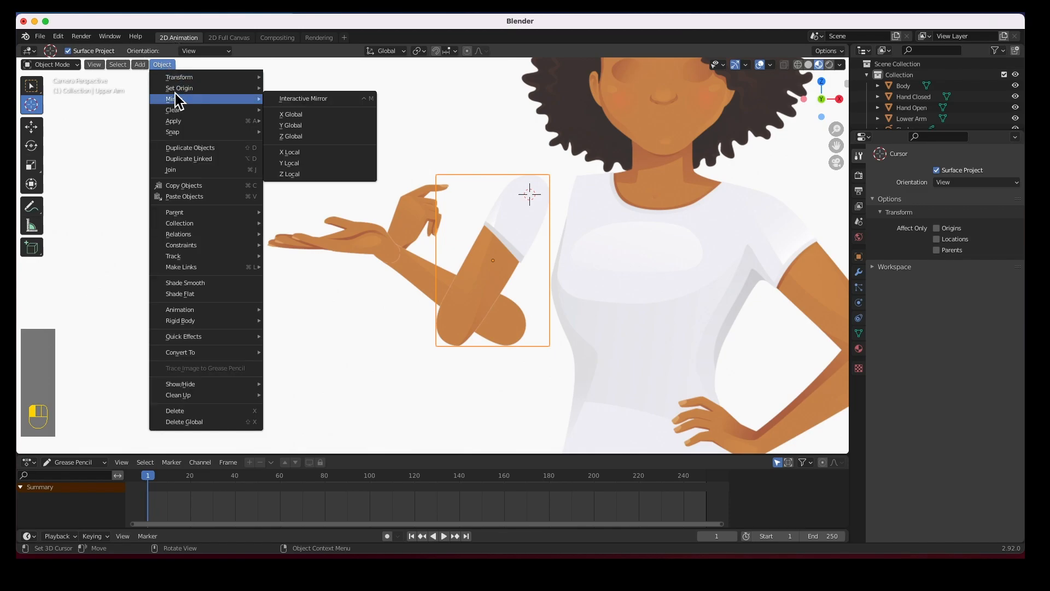
{"action": "mouse_move", "coordinate": [176, 88]}
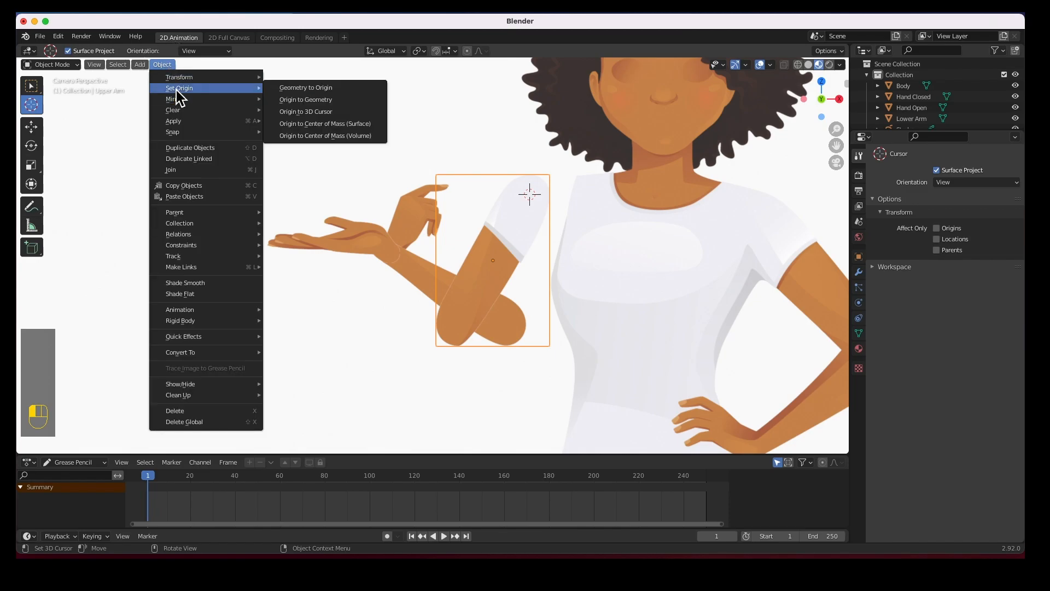
{"action": "left_click", "coordinate": [298, 111]}
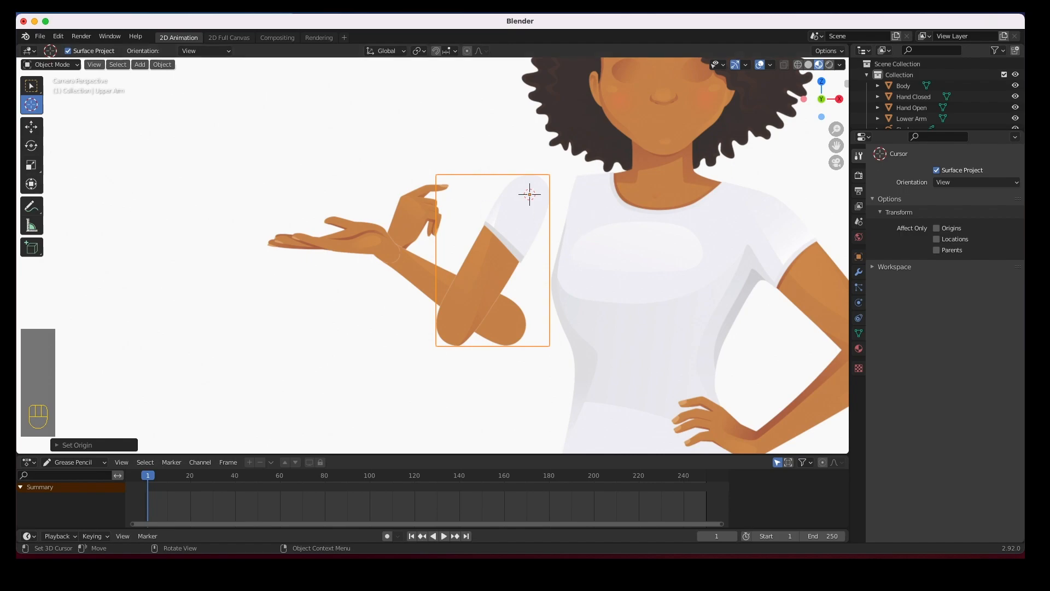
{"action": "left_click", "coordinate": [31, 127]}
{"action": "left_click_drag", "start_coordinate": [575, 195], "coordinate": [640, 203]}
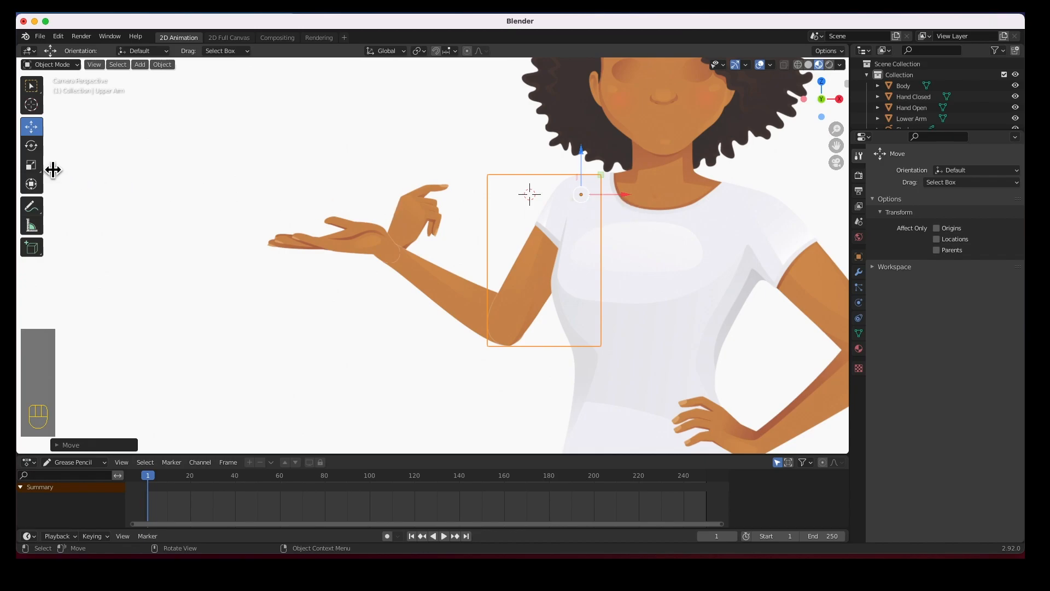
Test-rotate the Upper Arm around its new pivot, then undo the rotation
{"action": "left_click", "coordinate": [30, 145]}
{"action": "left_click_drag", "start_coordinate": [612, 220], "coordinate": [609, 251]}
{"action": "key", "text": "super+z"}
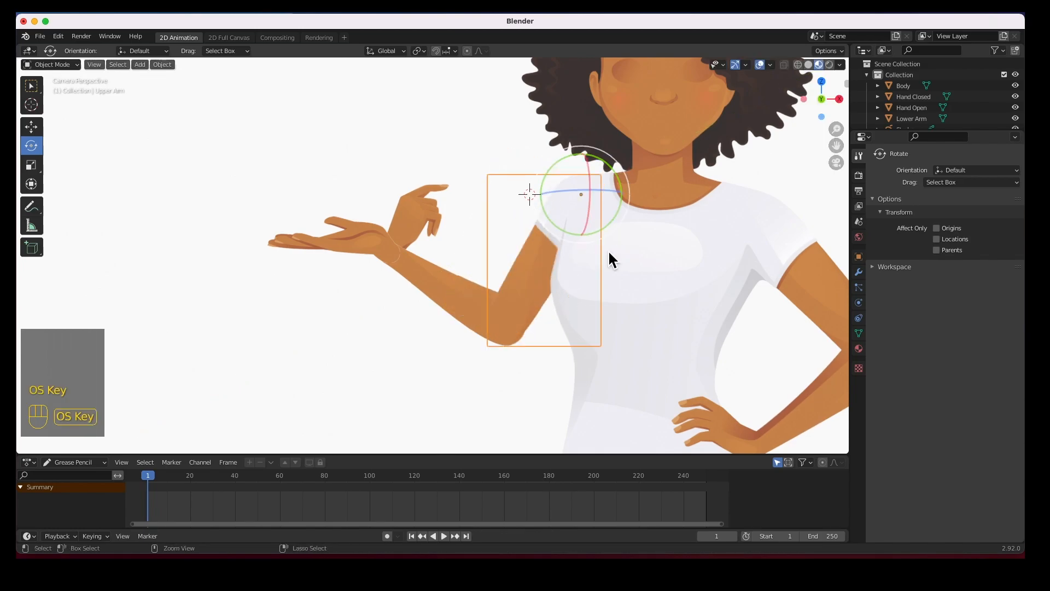
{"action": "key", "text": "super+z"}
Select the Lower Arm, place the 3D cursor at the elbow, and set the origin to the 3D cursor
{"action": "left_click", "coordinate": [420, 275]}
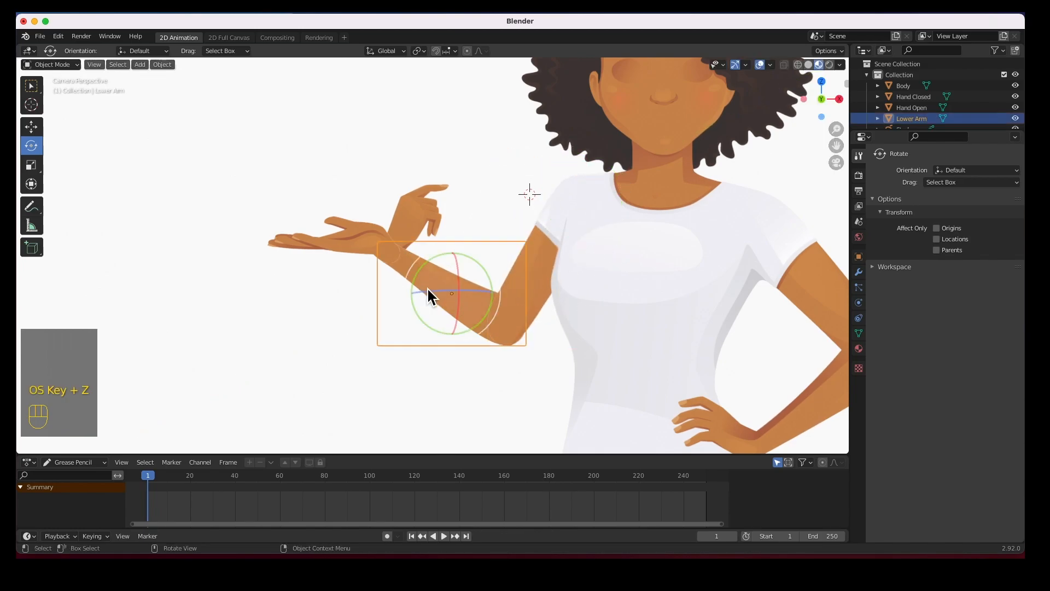
{"action": "left_click", "coordinate": [31, 104]}
{"action": "left_click", "coordinate": [508, 321]}
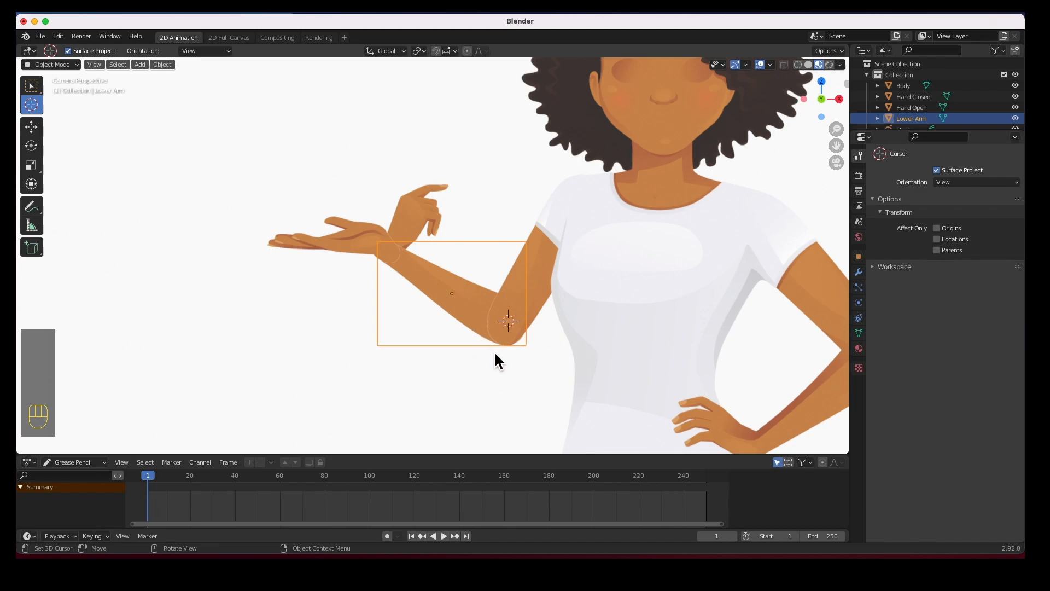
{"action": "left_click", "coordinate": [162, 65]}
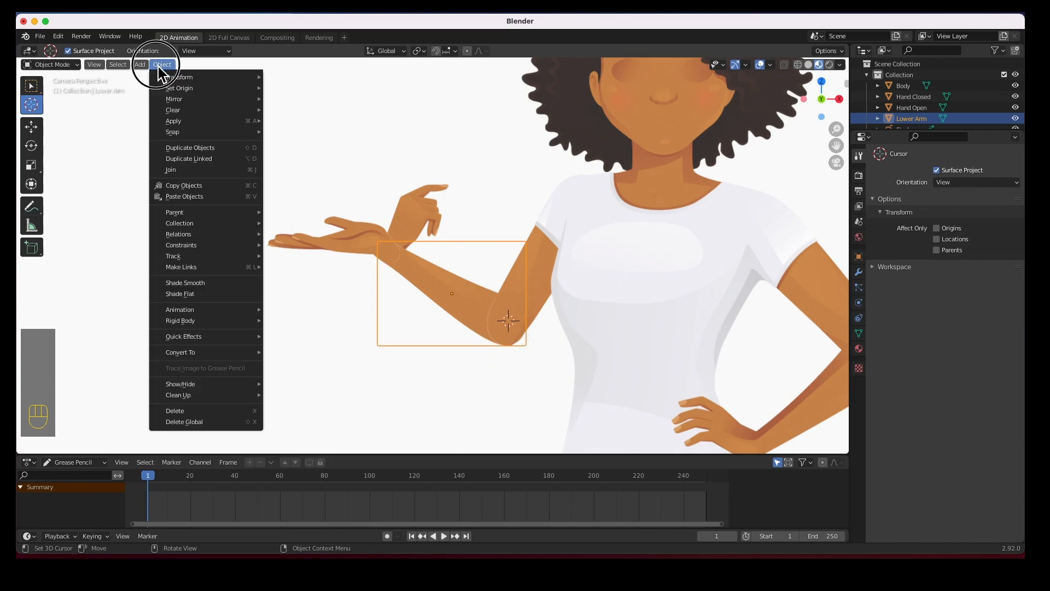
{"action": "left_click", "coordinate": [180, 88]}
{"action": "left_click", "coordinate": [303, 111]}
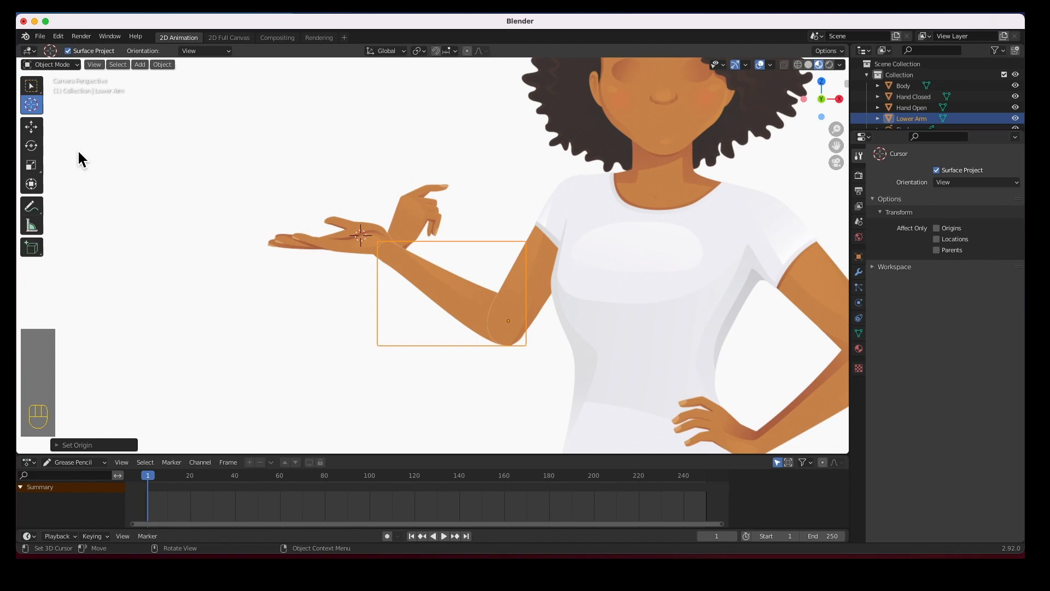
{"action": "left_click", "coordinate": [32, 85]}
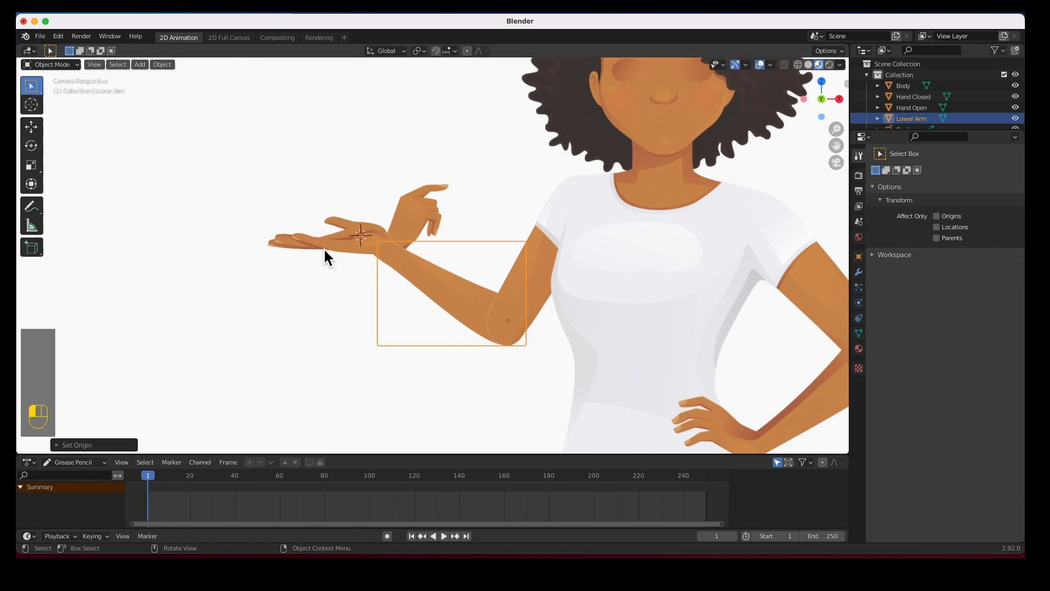
Place the 3D cursor at the wrist and set Hand Open's origin to it
{"action": "left_click", "coordinate": [324, 248]}
{"action": "left_click", "coordinate": [31, 103]}
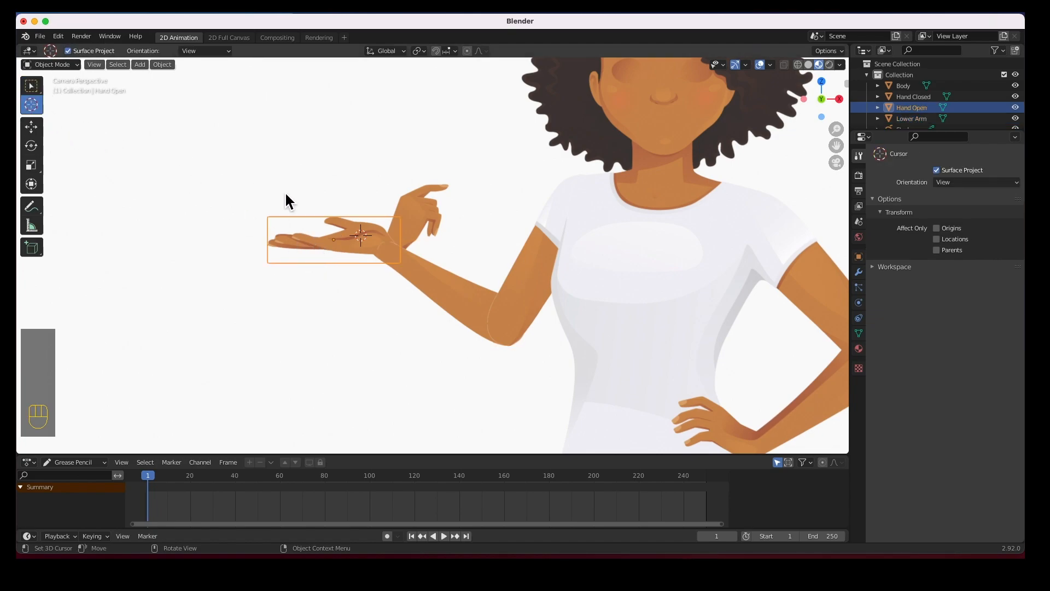
{"action": "left_click_drag", "start_coordinate": [394, 255], "coordinate": [389, 251]}
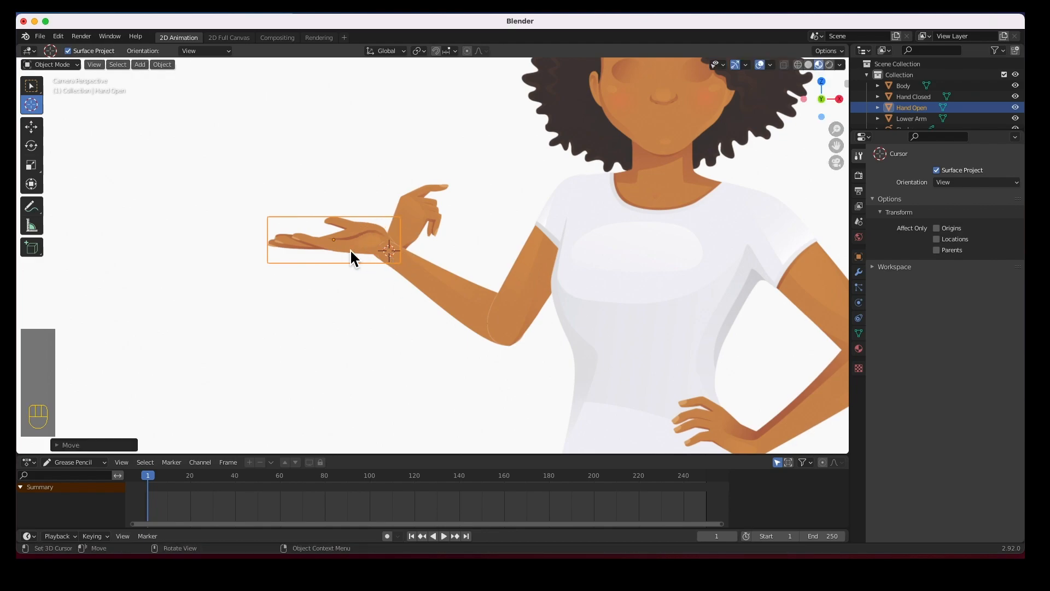
{"action": "left_click", "coordinate": [32, 148]}
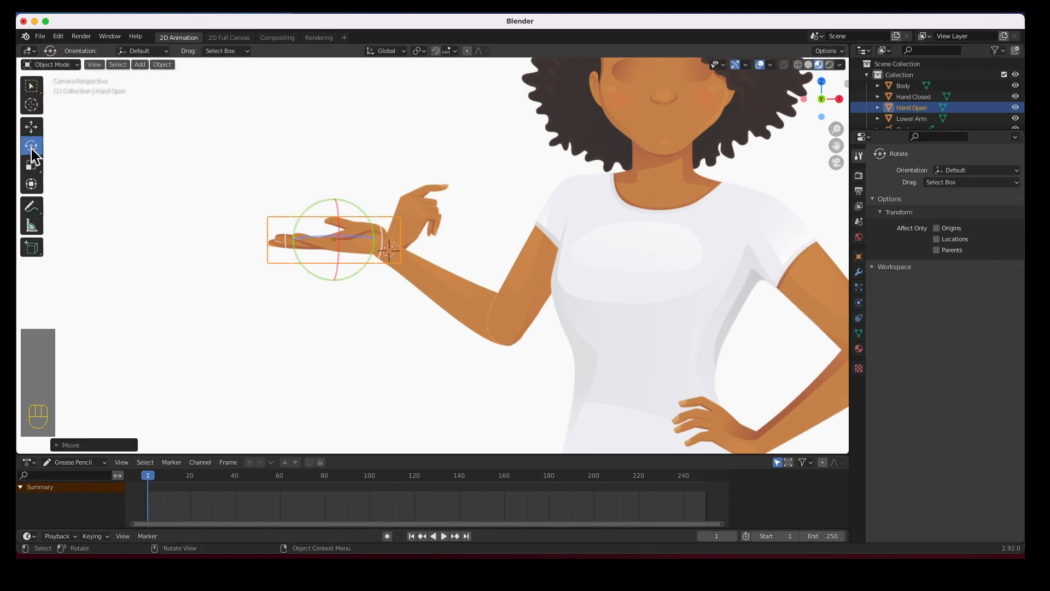
{"action": "left_click", "coordinate": [32, 86]}
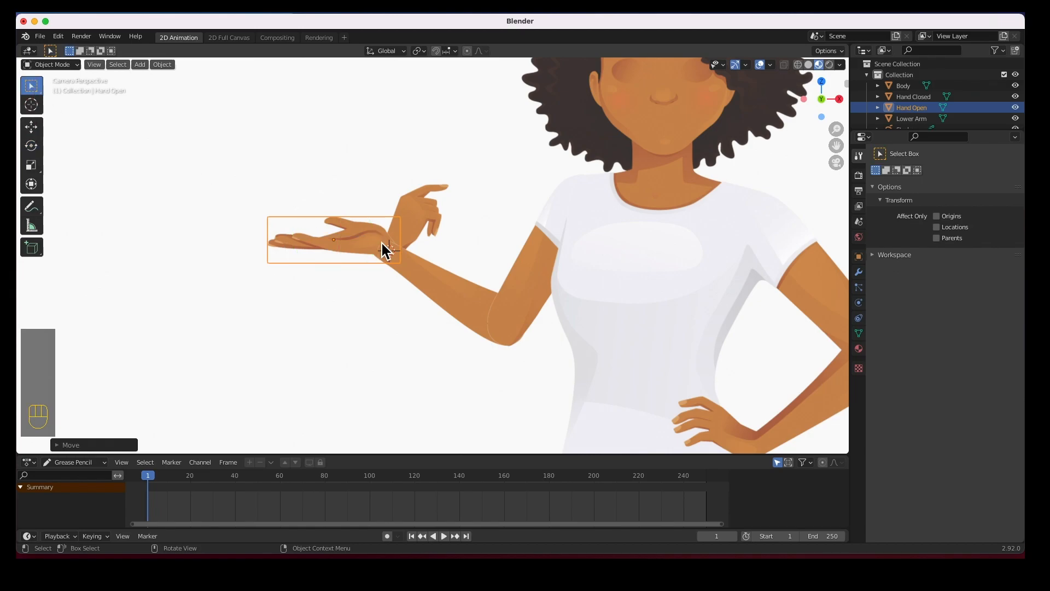
{"action": "left_click", "coordinate": [163, 64]}
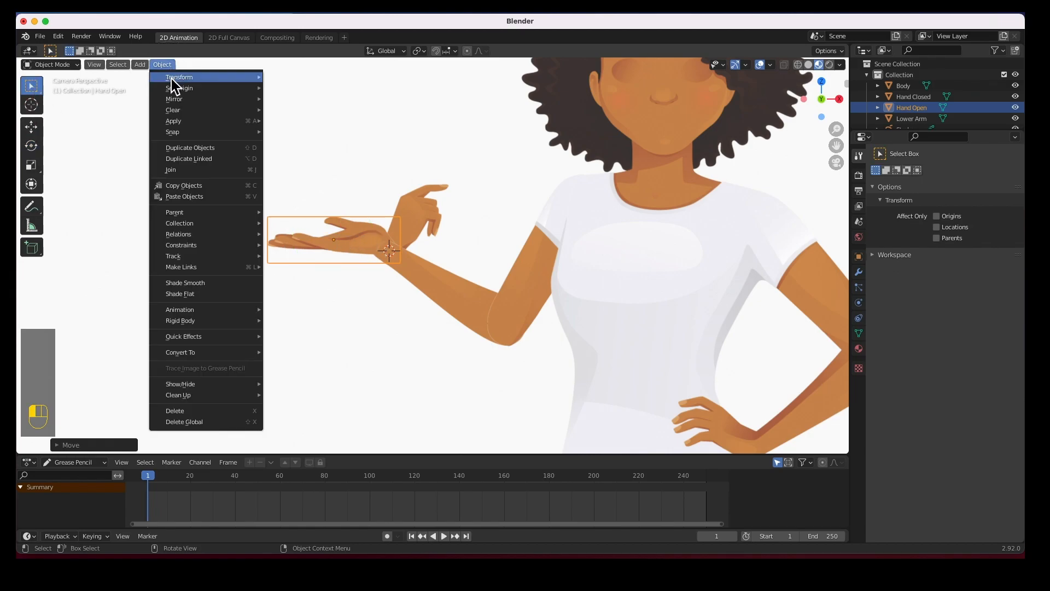
{"action": "mouse_move", "coordinate": [171, 109]}
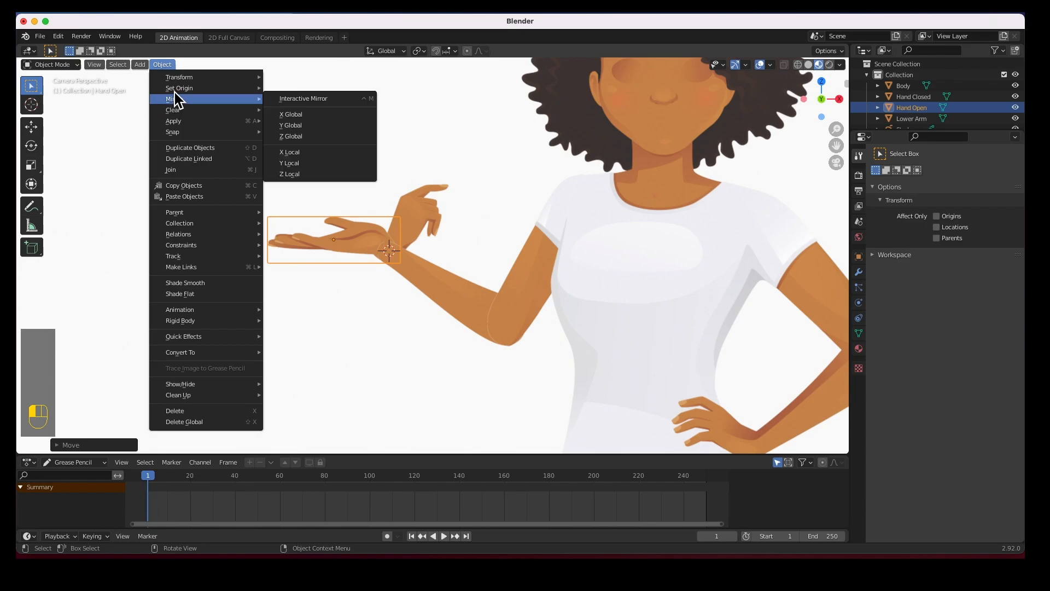
{"action": "mouse_move", "coordinate": [183, 90]}
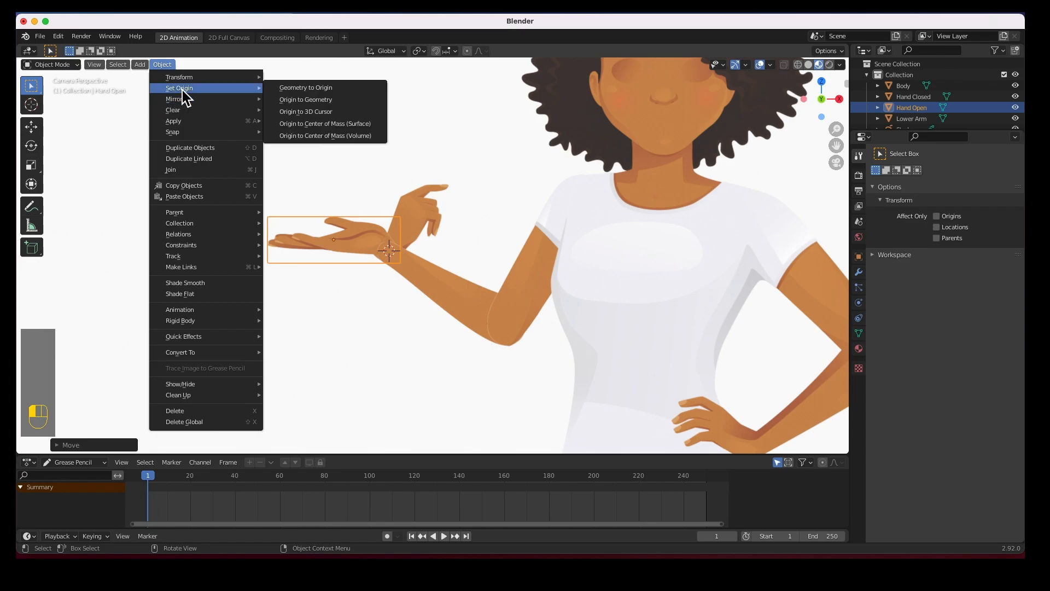
{"action": "left_click", "coordinate": [304, 112]}
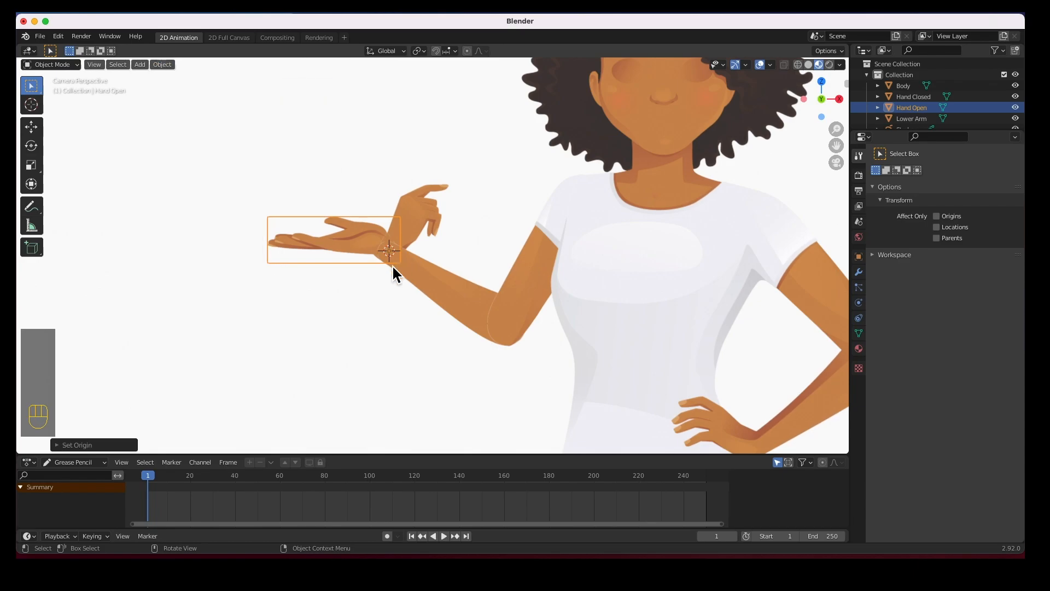
Select Hand Closed and set its origin to the wrist cursor too
{"action": "left_click", "coordinate": [427, 206]}
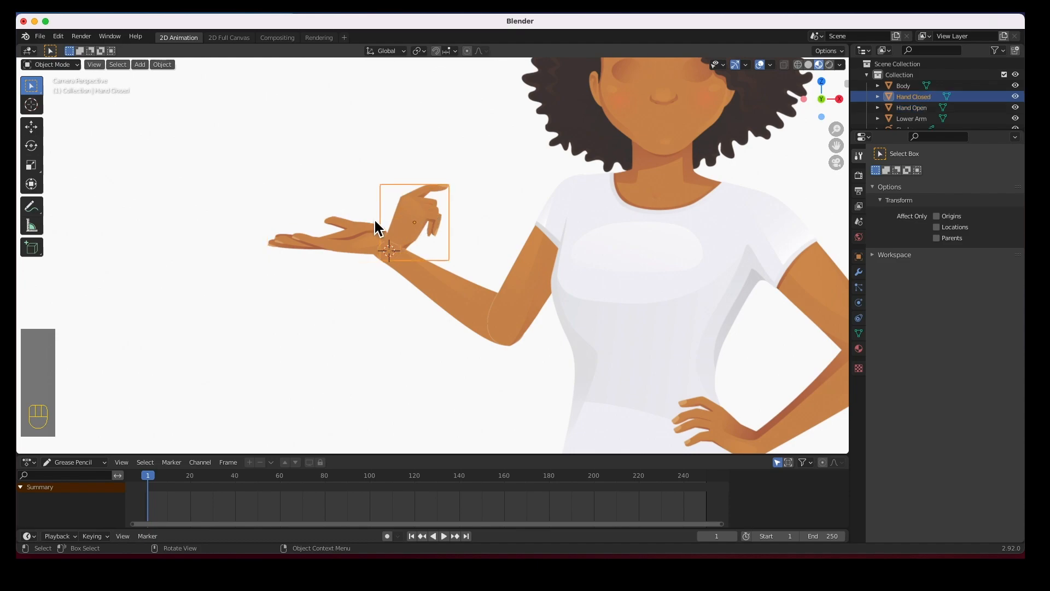
{"action": "left_click", "coordinate": [31, 109]}
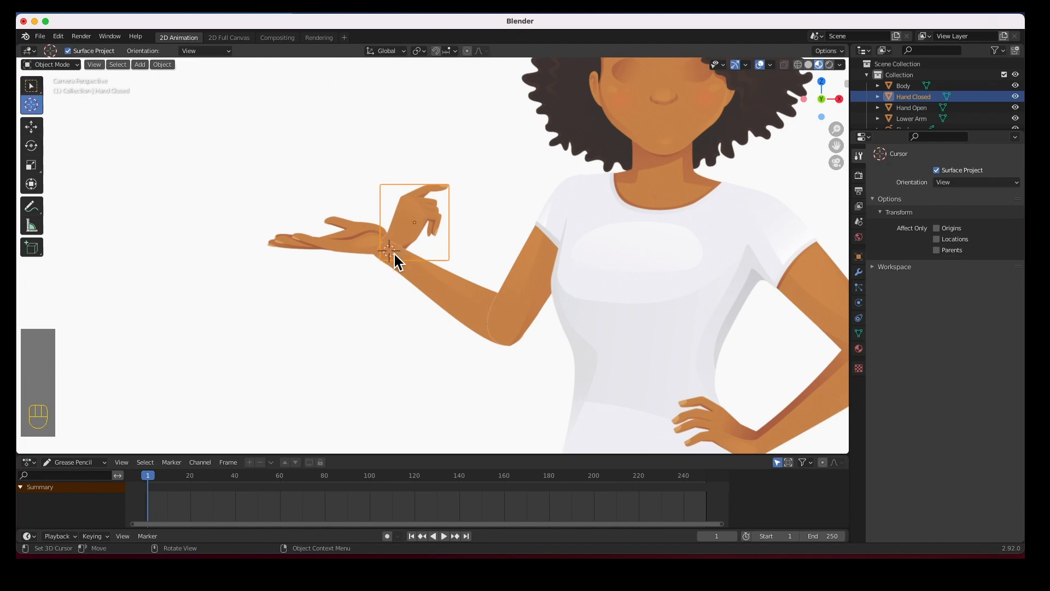
{"action": "left_click", "coordinate": [162, 64]}
{"action": "mouse_move", "coordinate": [169, 88]}
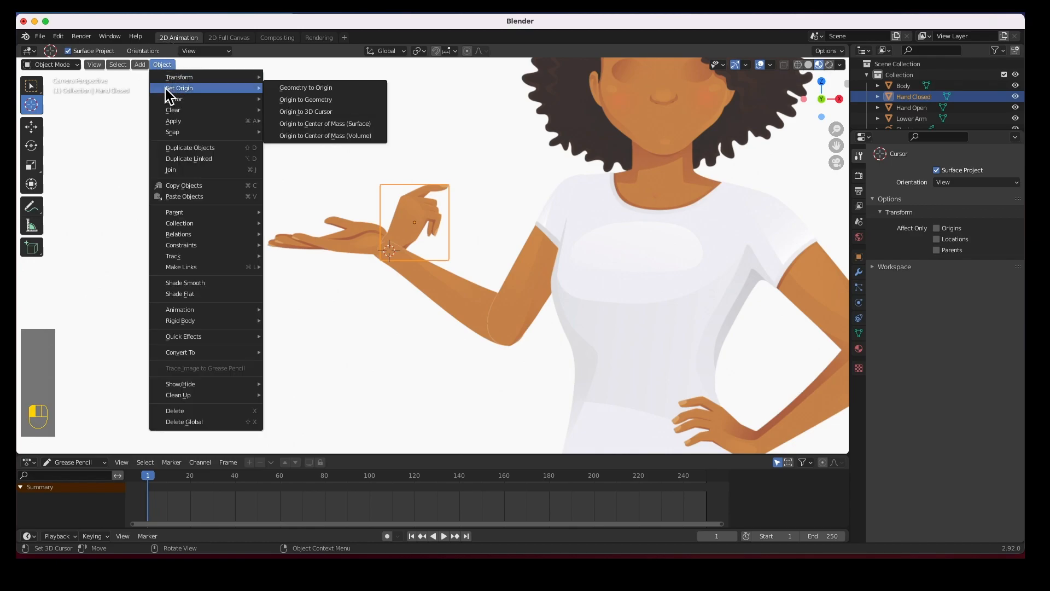
{"action": "left_click", "coordinate": [297, 111]}
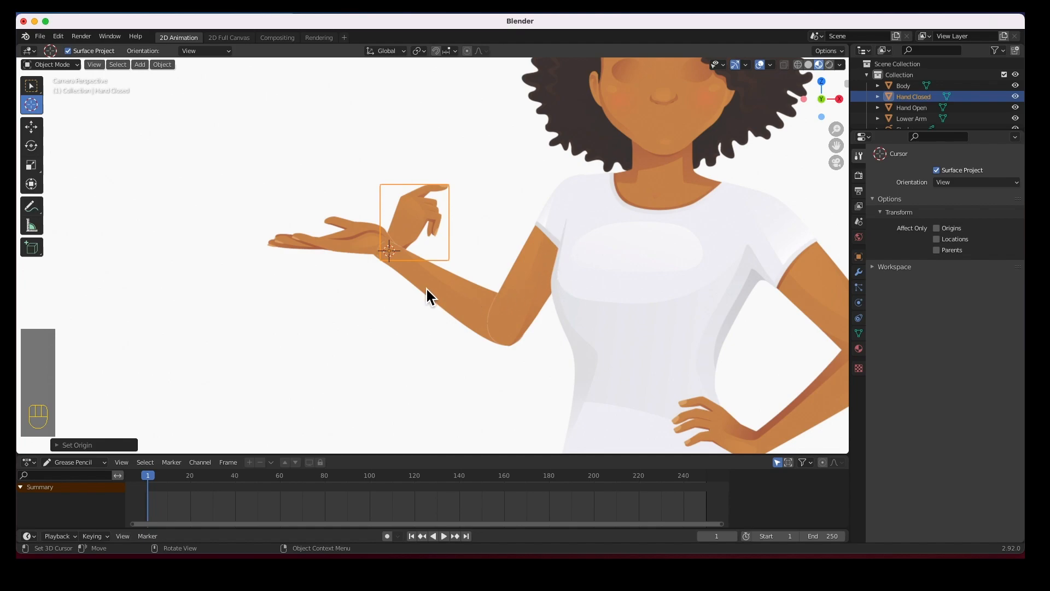
{"action": "left_click", "coordinate": [356, 322]}
{"action": "left_click", "coordinate": [537, 273]}
{"action": "left_click", "coordinate": [31, 85]}
{"action": "left_click", "coordinate": [446, 304]}
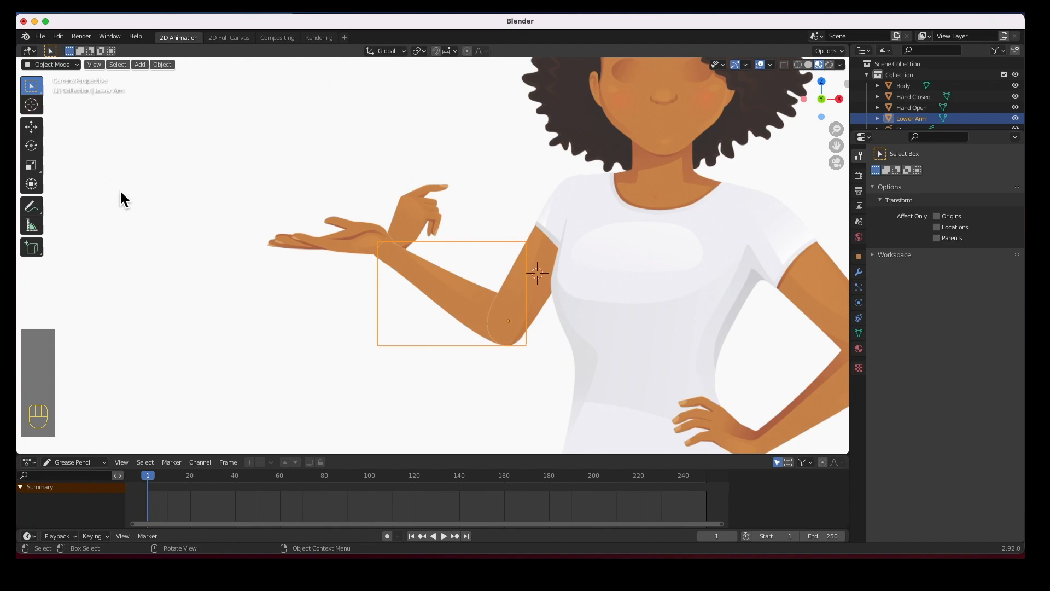
{"action": "left_click", "coordinate": [34, 146]}
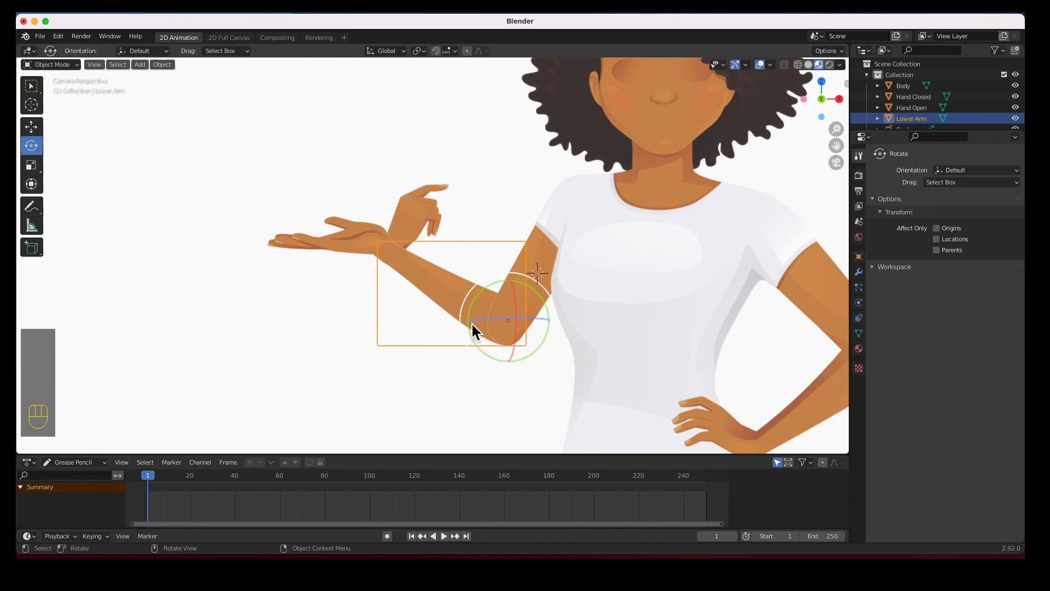
{"action": "left_click_drag", "start_coordinate": [487, 291], "coordinate": [456, 290]}
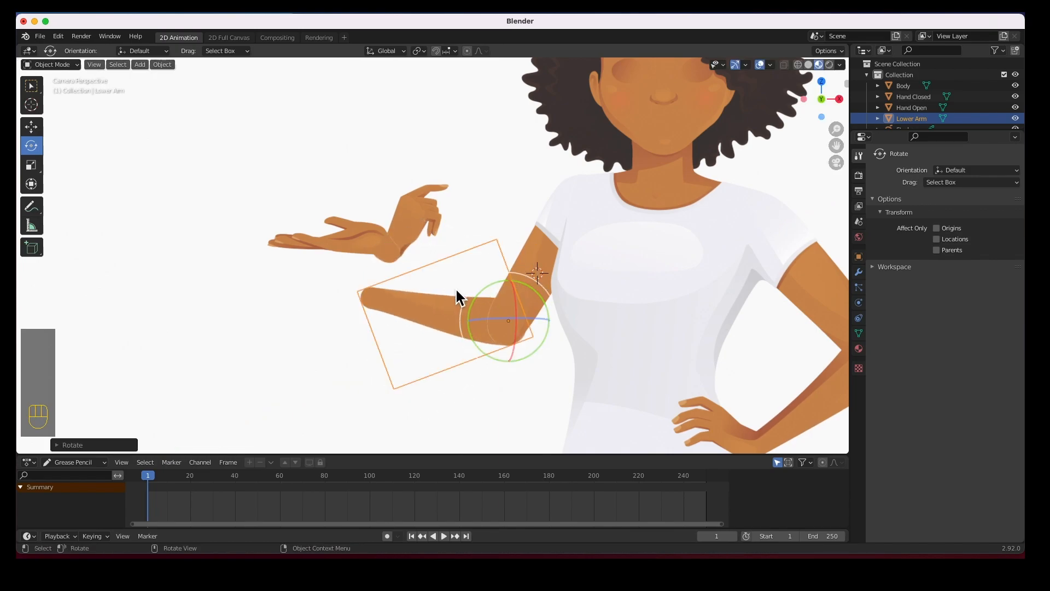
{"action": "key", "text": "super+z"}
{"action": "left_click", "coordinate": [358, 243]}
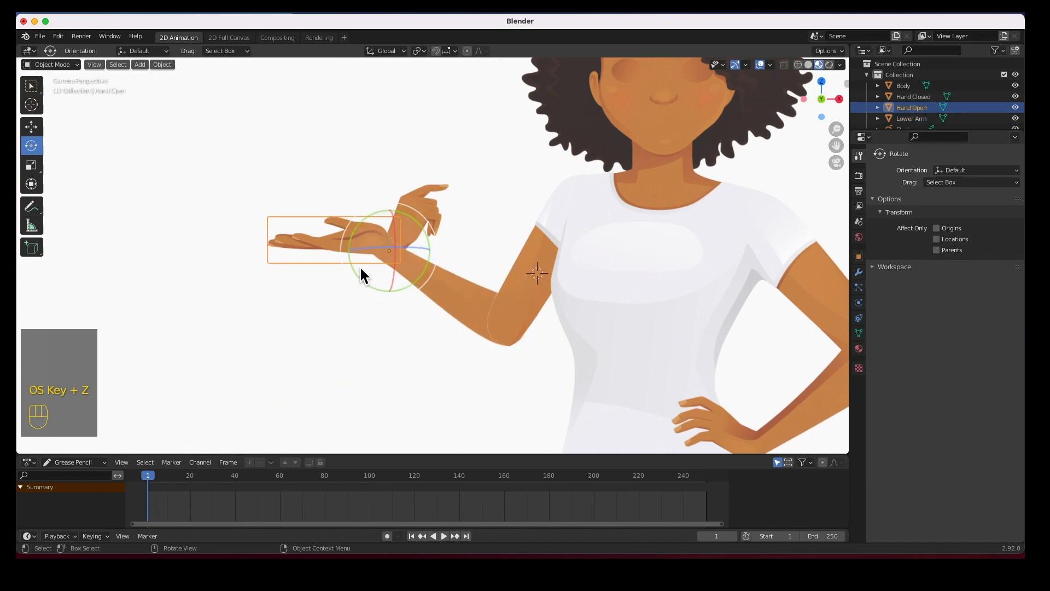
{"action": "mouse_move", "coordinate": [402, 286]}
{"action": "left_mouse_down"}
{"action": "mouse_move", "coordinate": [411, 271]}
{"action": "mouse_move", "coordinate": [389, 287]}
{"action": "mouse_move", "coordinate": [417, 276]}
{"action": "mouse_move", "coordinate": [414, 287]}
{"action": "left_mouse_up"}
{"action": "key", "text": "super+z"}
{"action": "left_click", "coordinate": [426, 201]}
{"action": "mouse_move", "coordinate": [428, 258]}
{"action": "left_mouse_down"}
{"action": "mouse_move", "coordinate": [440, 242]}
{"action": "mouse_move", "coordinate": [441, 251]}
{"action": "left_mouse_up"}
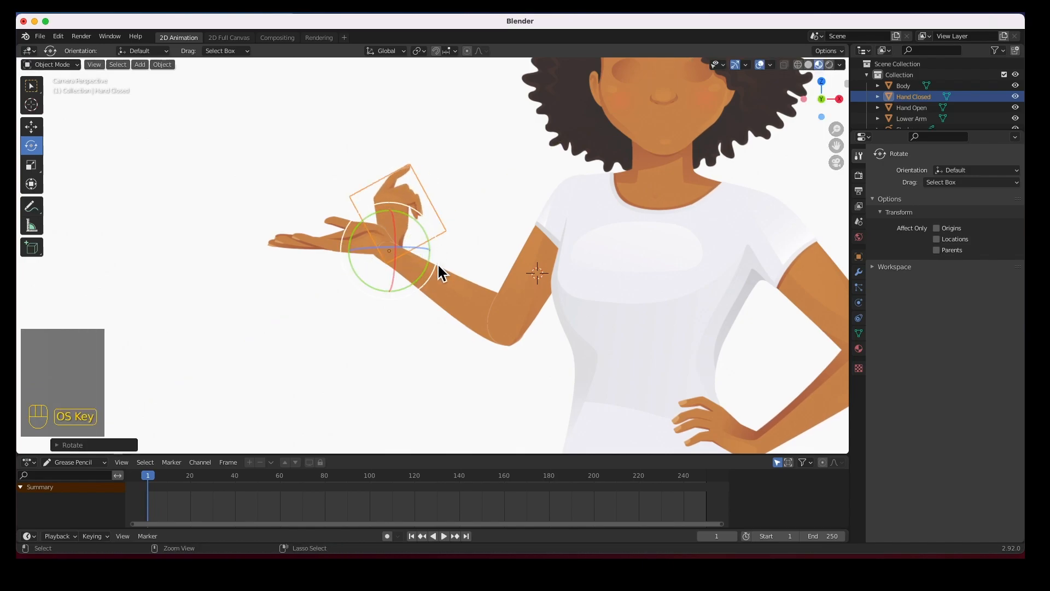
{"action": "key", "text": "super+z"}
{"action": "scroll", "coordinate": [492, 300], "scroll_direction": "down", "scroll_amount": 3}
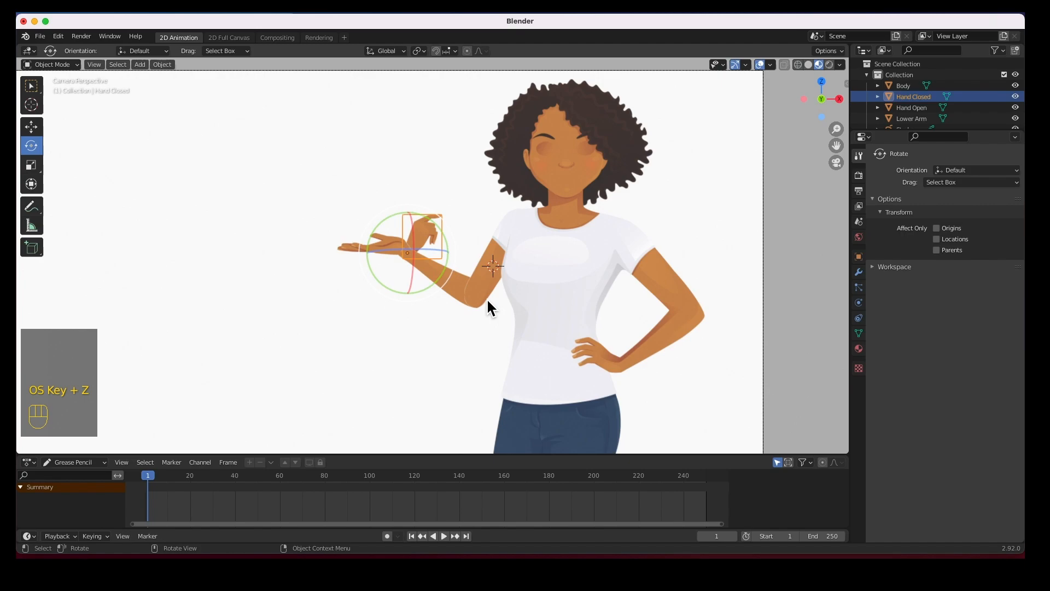
{"action": "scroll", "coordinate": [486, 298], "scroll_direction": "up", "scroll_amount": 1}
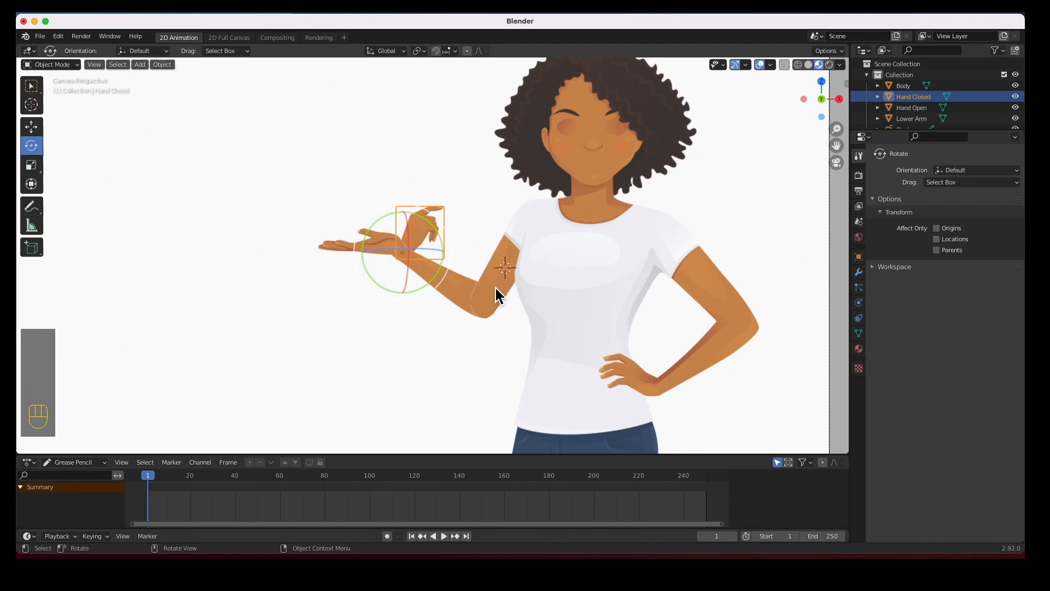
Parent Upper Arm to Body with Object (Keep Transform)
{"action": "left_click", "coordinate": [504, 268]}
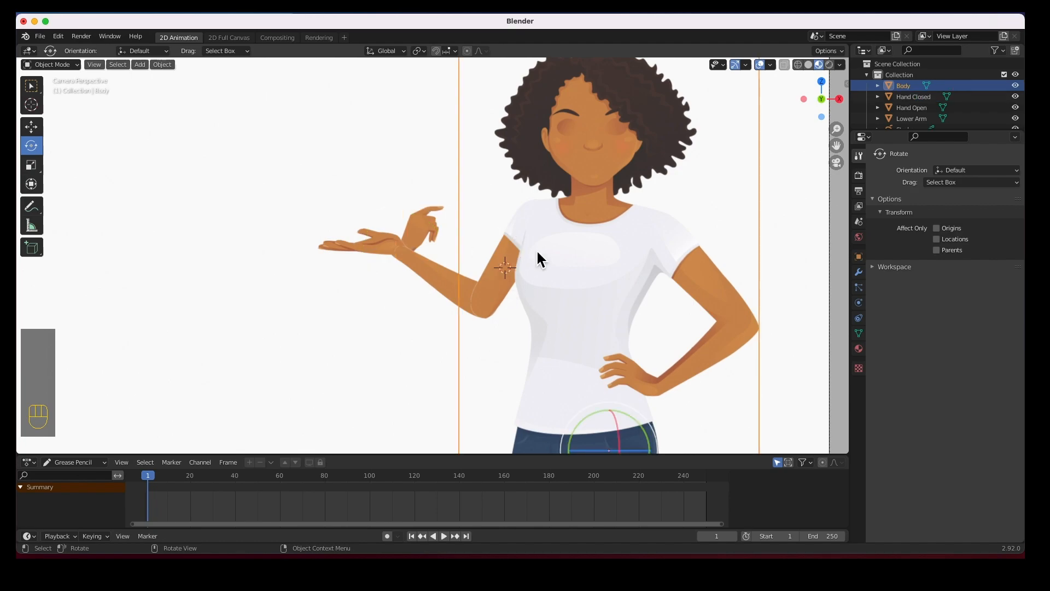
{"action": "left_click", "coordinate": [515, 228]}
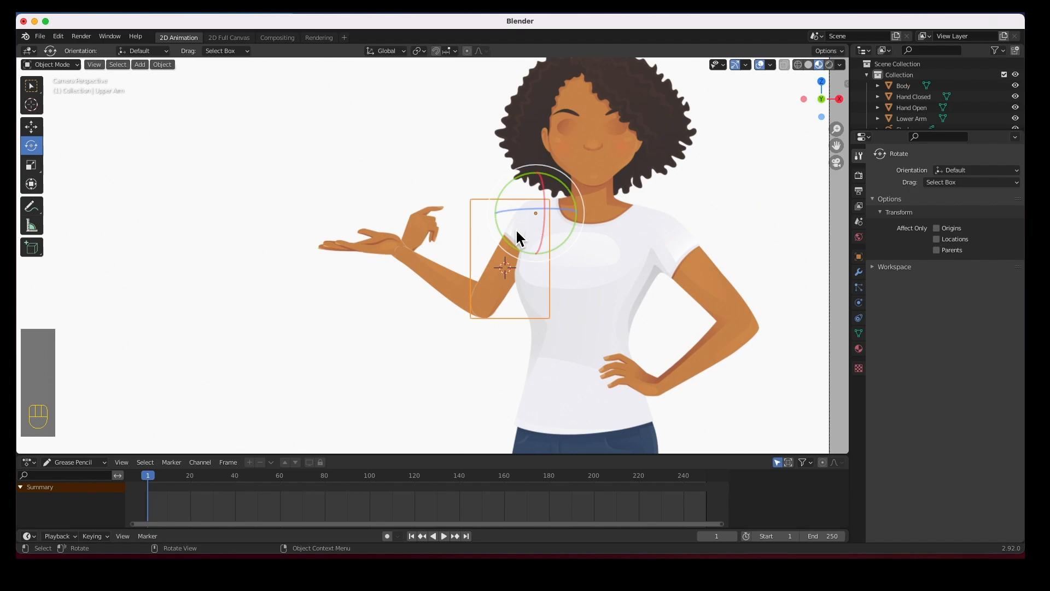
{"action": "key", "text": "shift"}
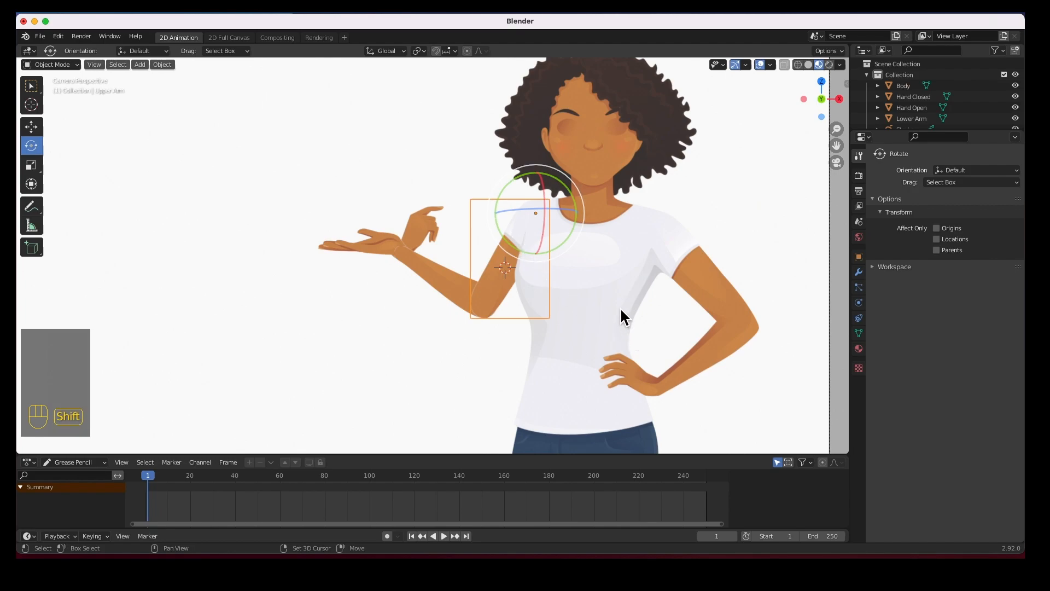
{"action": "left_click", "coordinate": [622, 316], "text": "shift"}
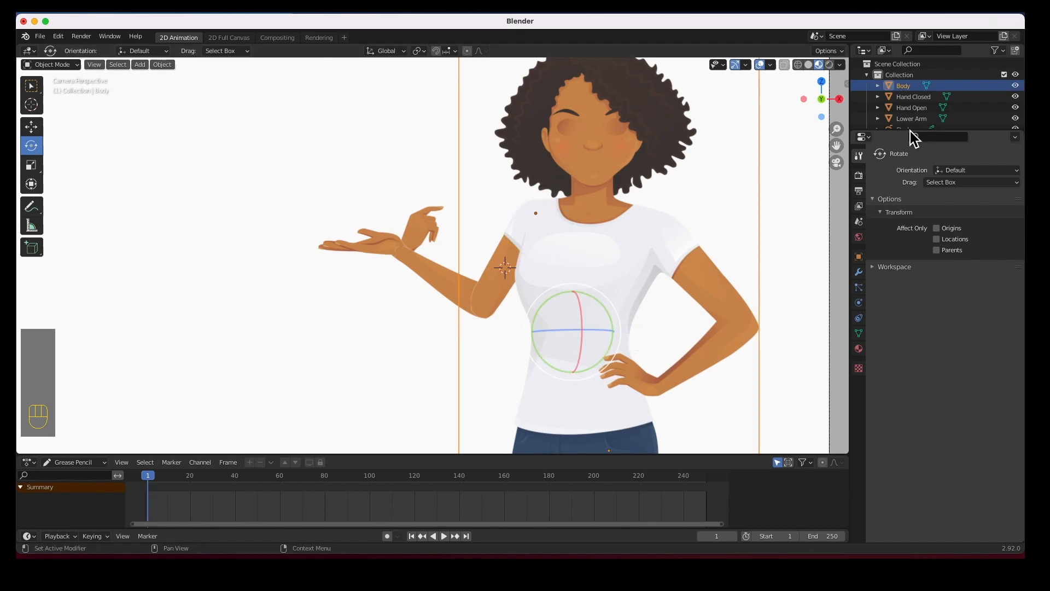
{"action": "left_click_drag", "start_coordinate": [926, 134], "coordinate": [918, 277]}
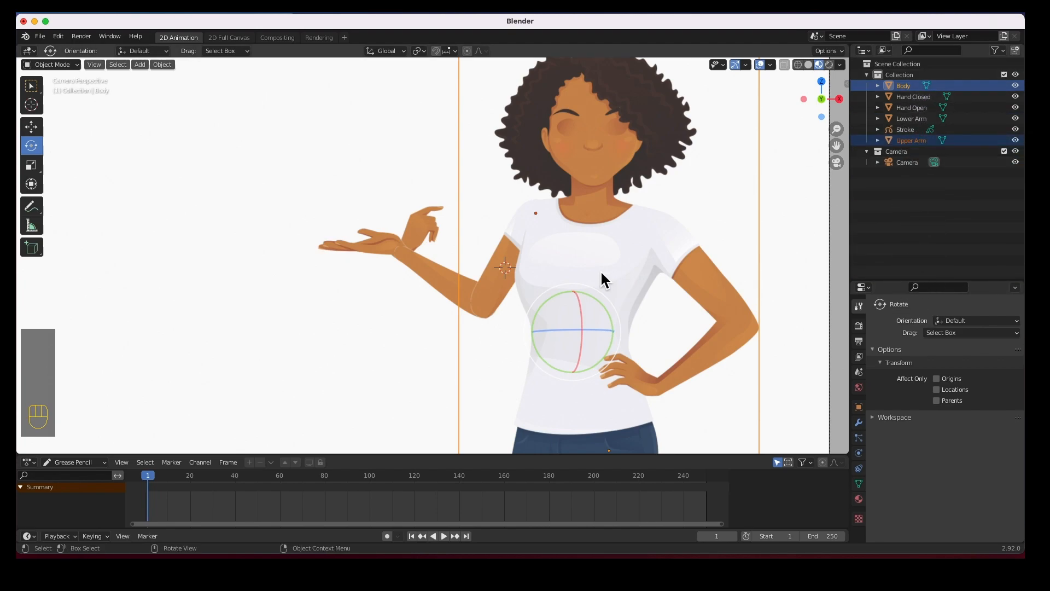
{"action": "key", "text": "super+p"}
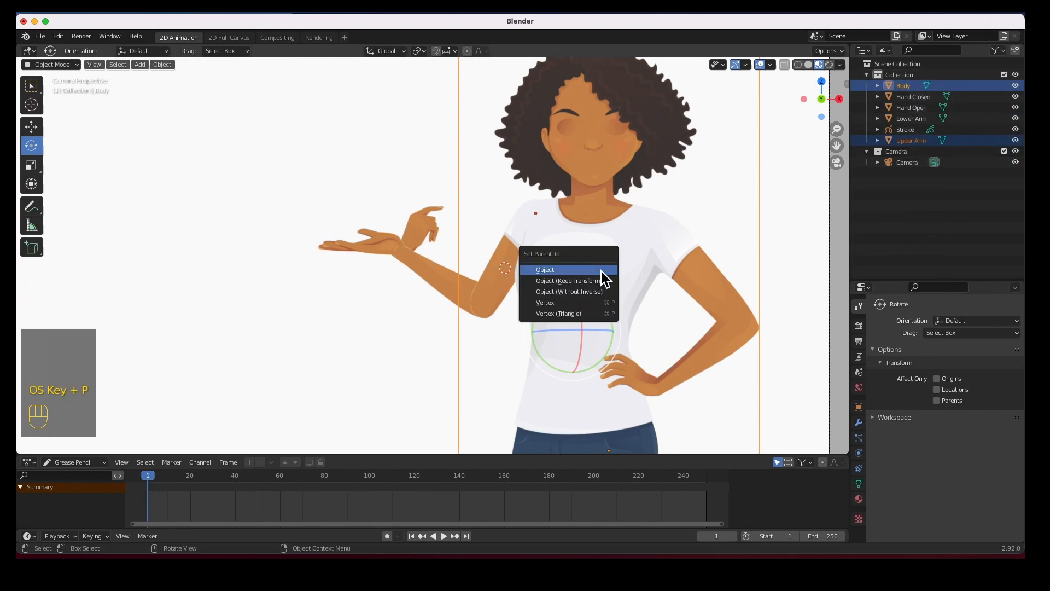
{"action": "left_click", "coordinate": [545, 283]}
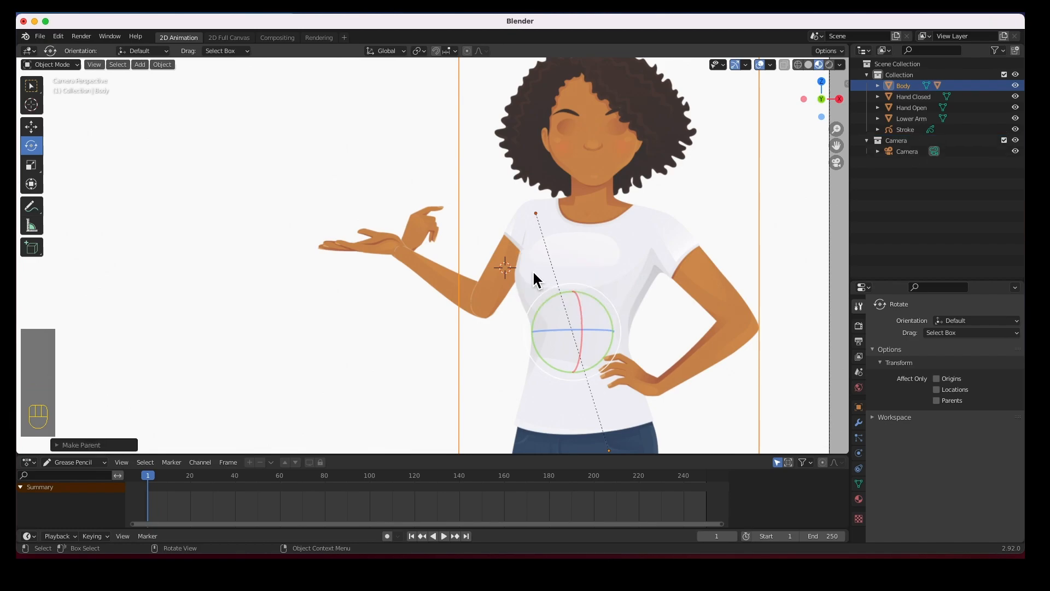
Test the link by moving Body and rotating Upper Arm, undoing each change
{"action": "left_click", "coordinate": [901, 86]}
{"action": "left_click", "coordinate": [31, 127]}
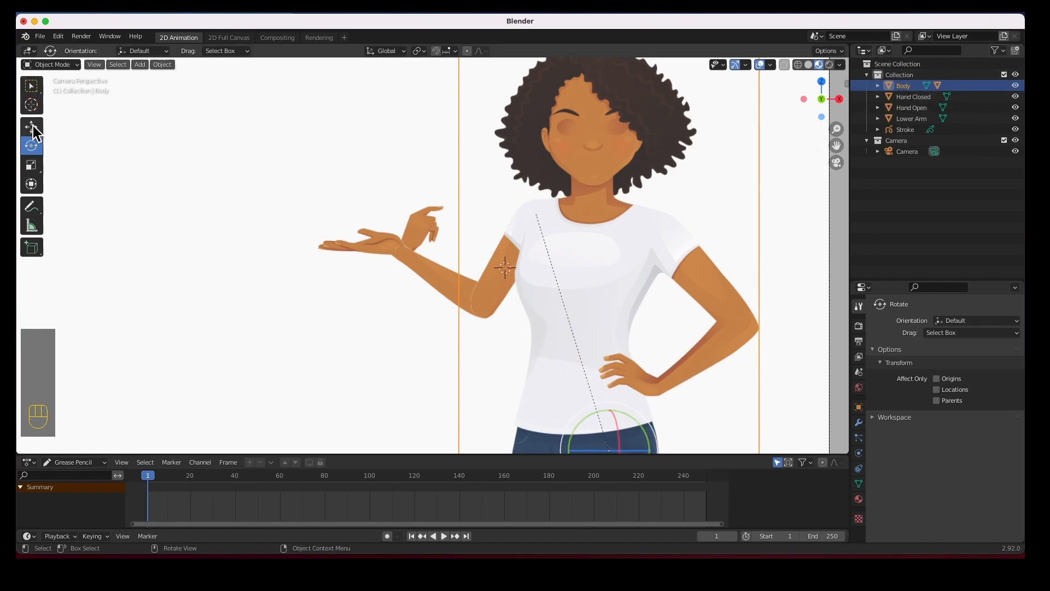
{"action": "left_click_drag", "start_coordinate": [614, 453], "coordinate": [378, 370]}
{"action": "key", "text": "super+z"}
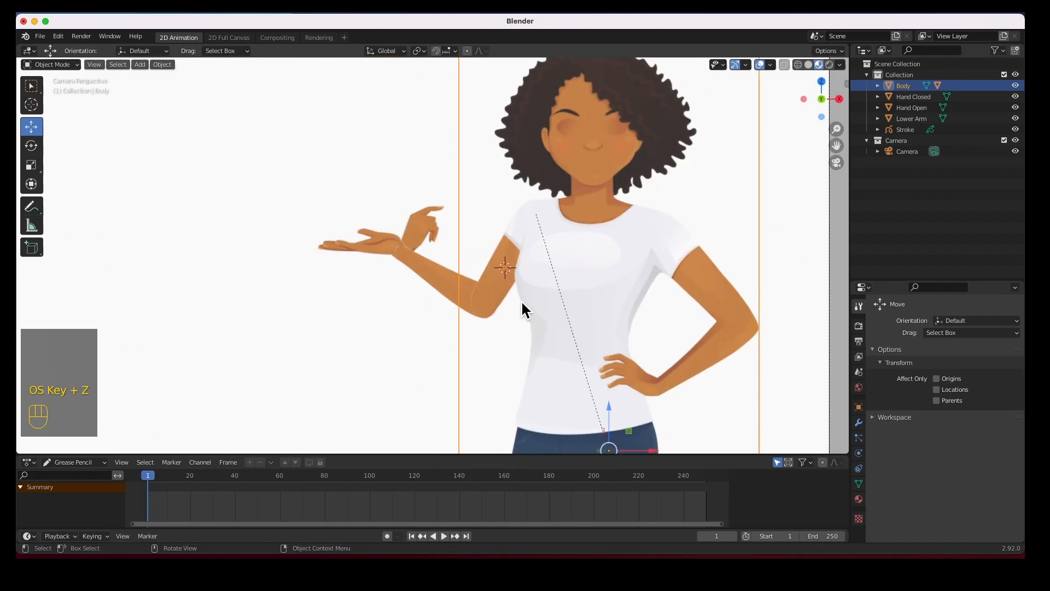
{"action": "left_click", "coordinate": [513, 239]}
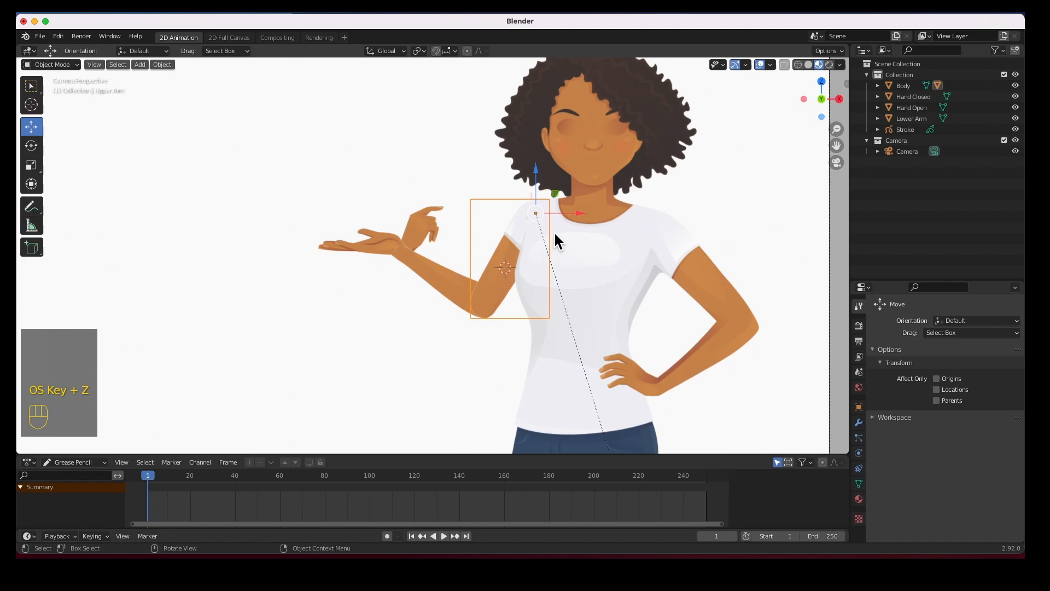
{"action": "left_click", "coordinate": [31, 145]}
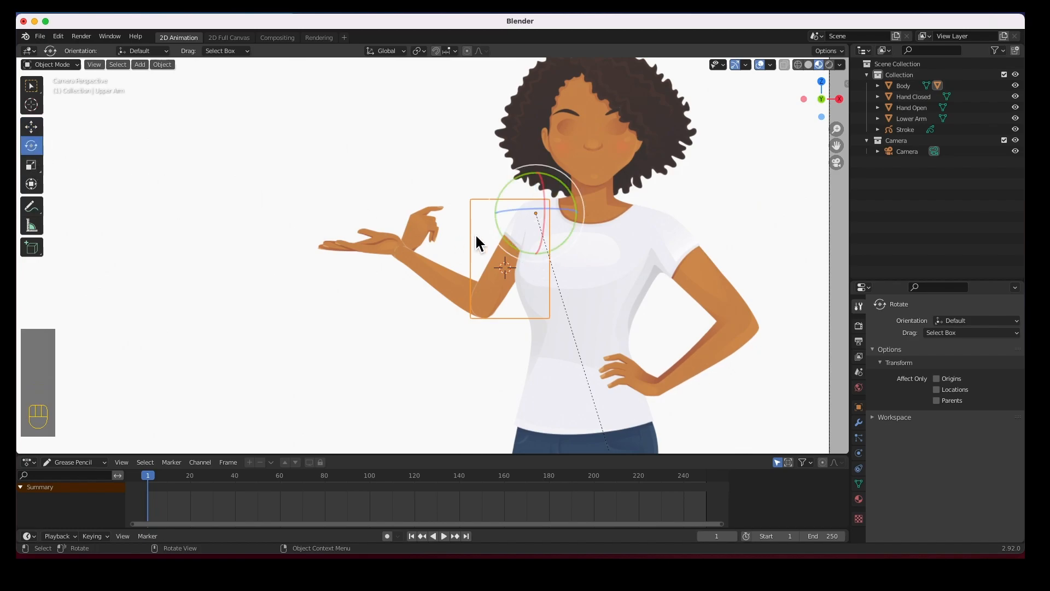
{"action": "left_click_drag", "start_coordinate": [573, 229], "coordinate": [524, 280]}
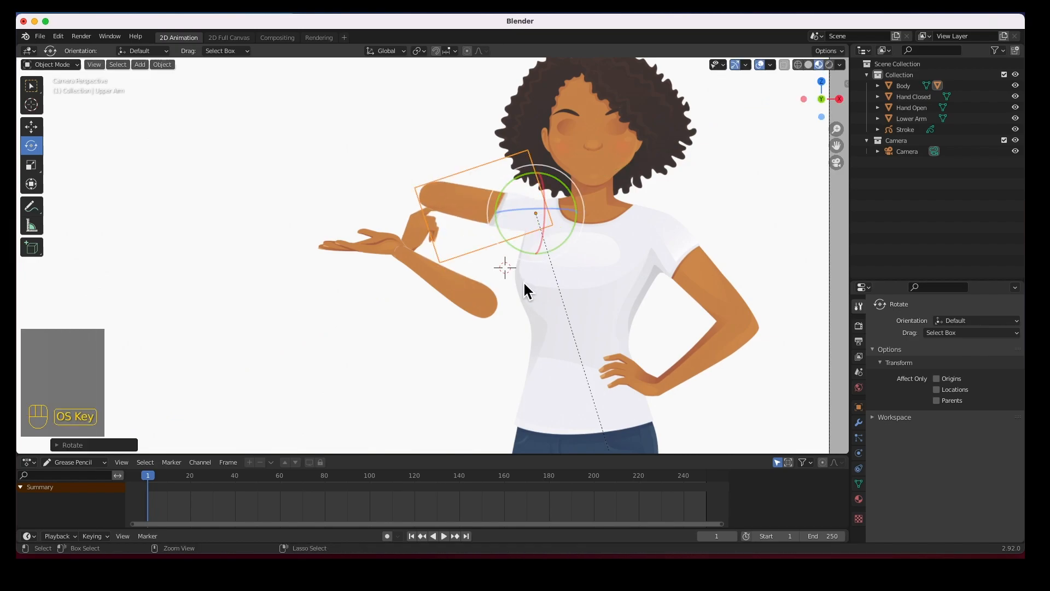
{"action": "key", "text": "super+z"}
Parent Lower Arm to Upper Arm with Object (Keep Transform) via the Outliner
{"action": "left_click", "coordinate": [432, 283]}
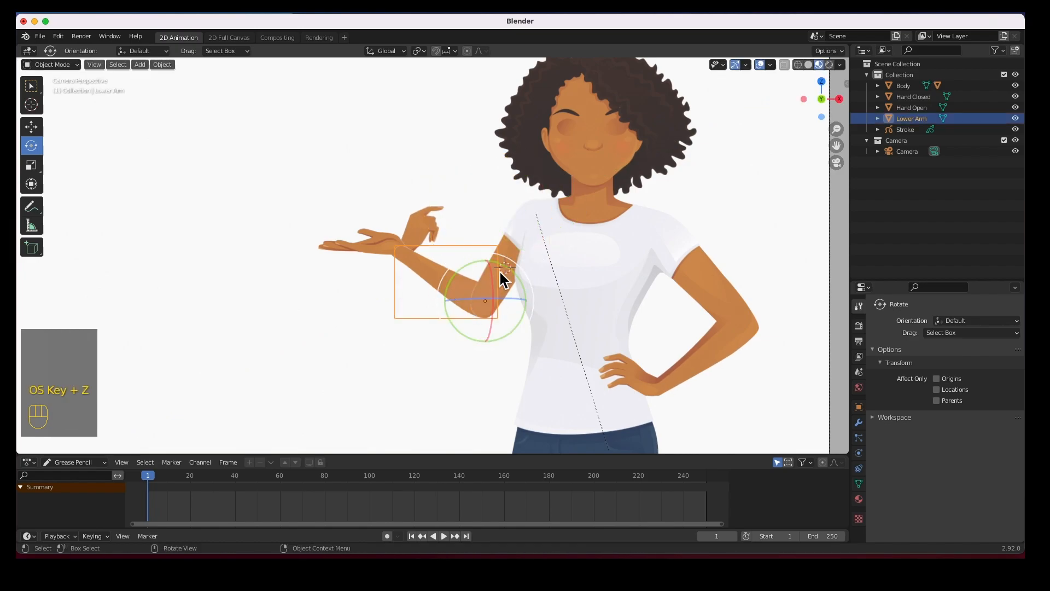
{"action": "left_click", "coordinate": [515, 236], "text": "shift"}
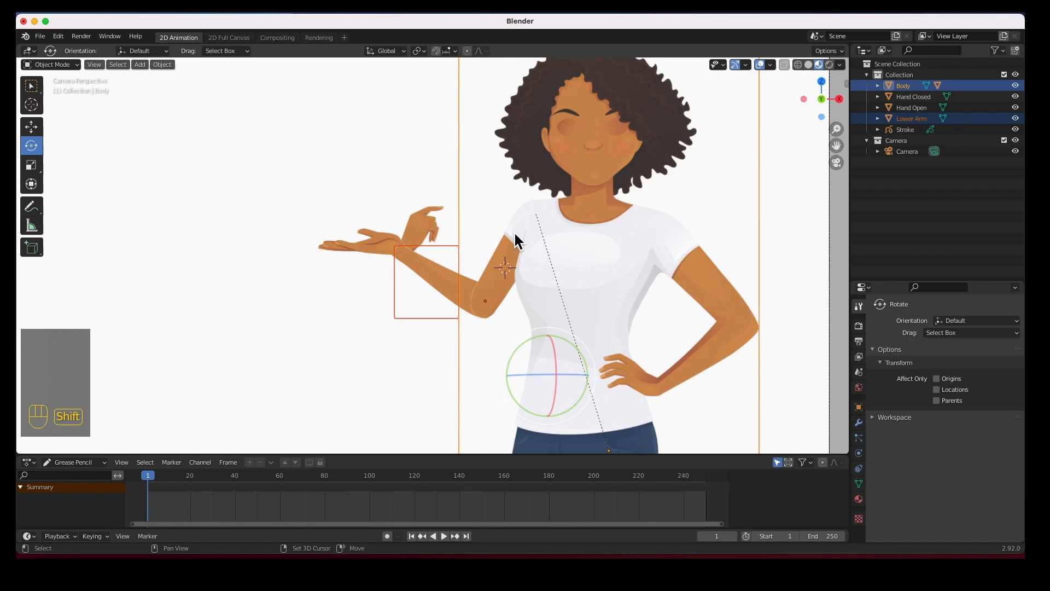
{"action": "left_click", "coordinate": [915, 223]}
{"action": "left_click", "coordinate": [878, 85]}
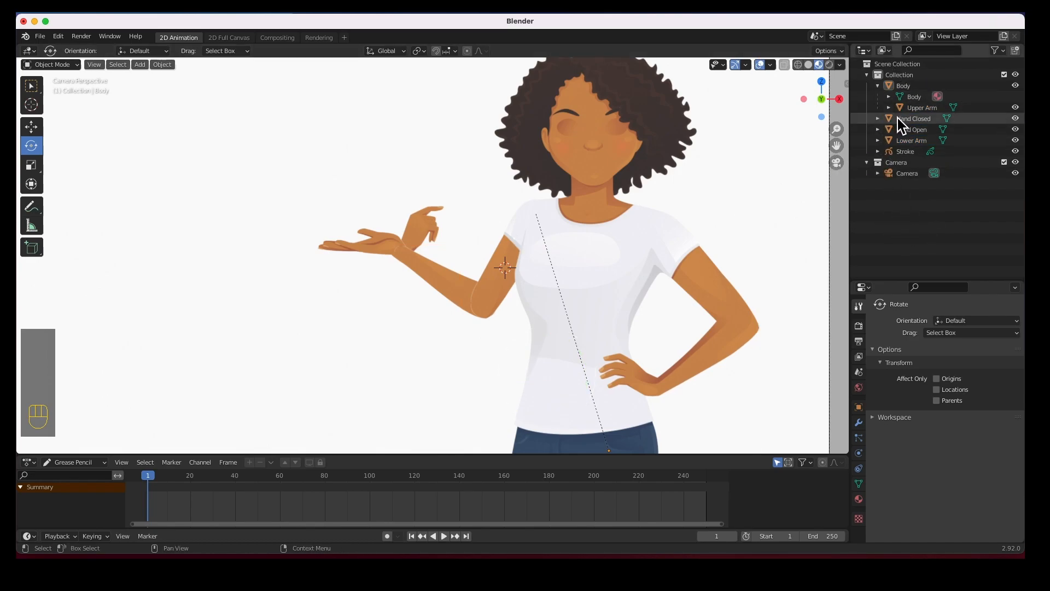
{"action": "left_click", "coordinate": [908, 142]}
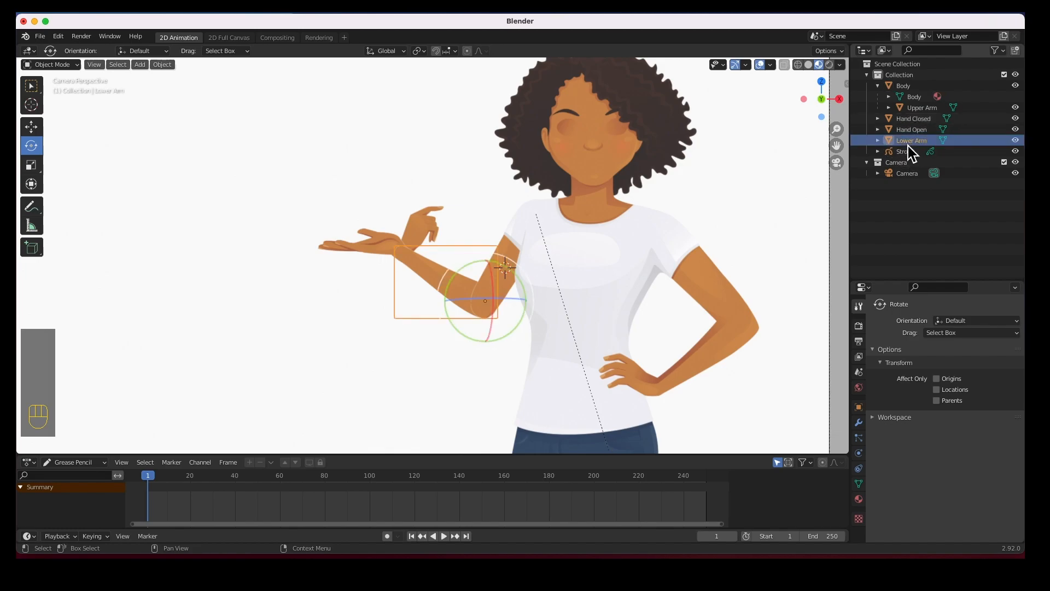
{"action": "left_click", "coordinate": [921, 109], "text": "super"}
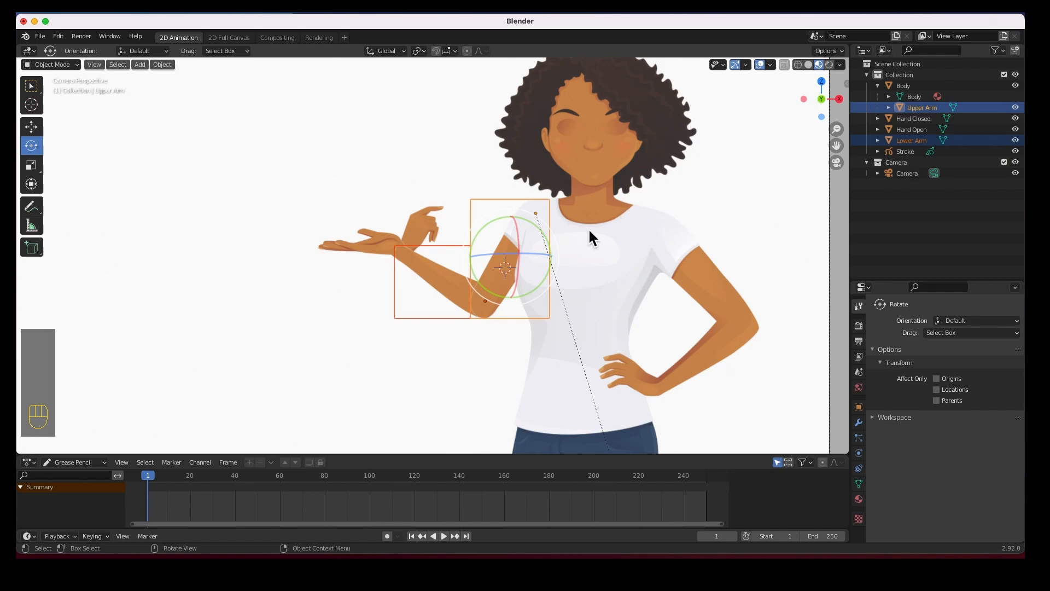
{"action": "key", "text": "super+p"}
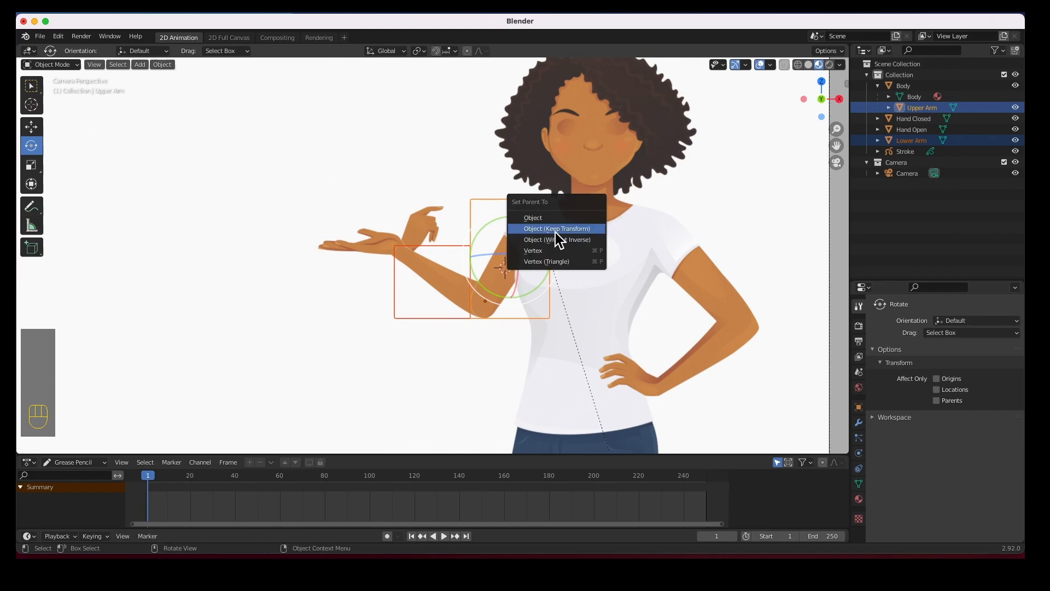
{"action": "left_click", "coordinate": [562, 230]}
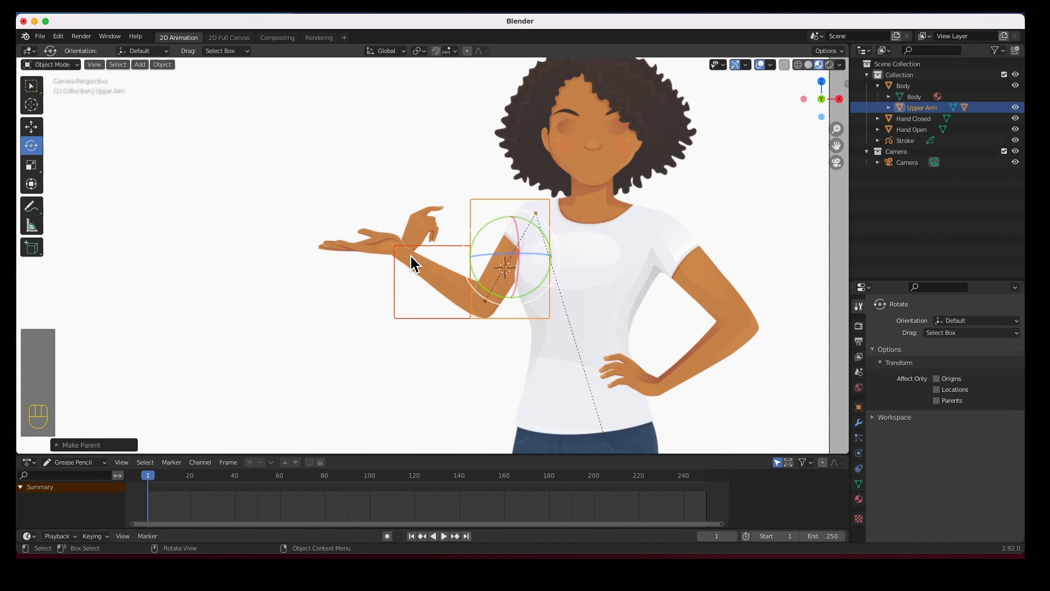
Parent Hand Open to Lower Arm, keeping its transform
{"action": "left_click", "coordinate": [351, 245]}
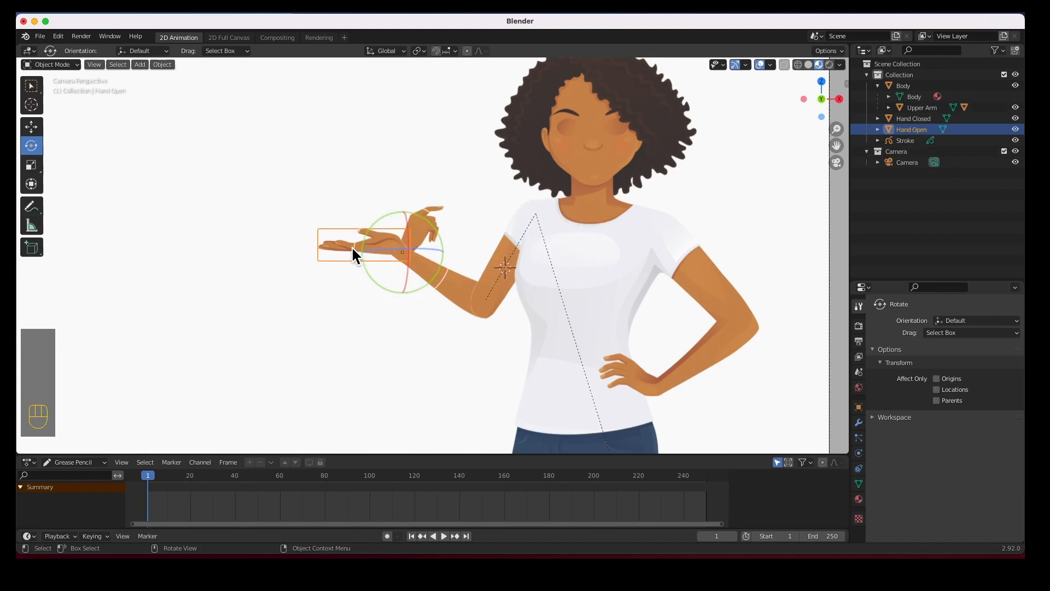
{"action": "left_click", "coordinate": [888, 108]}
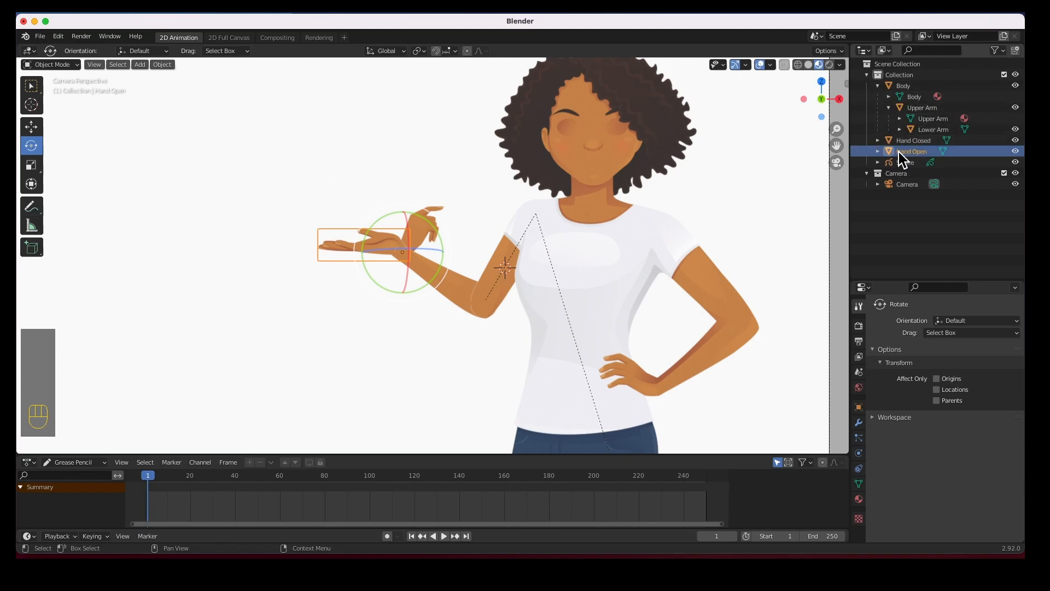
{"action": "key", "text": "super"}
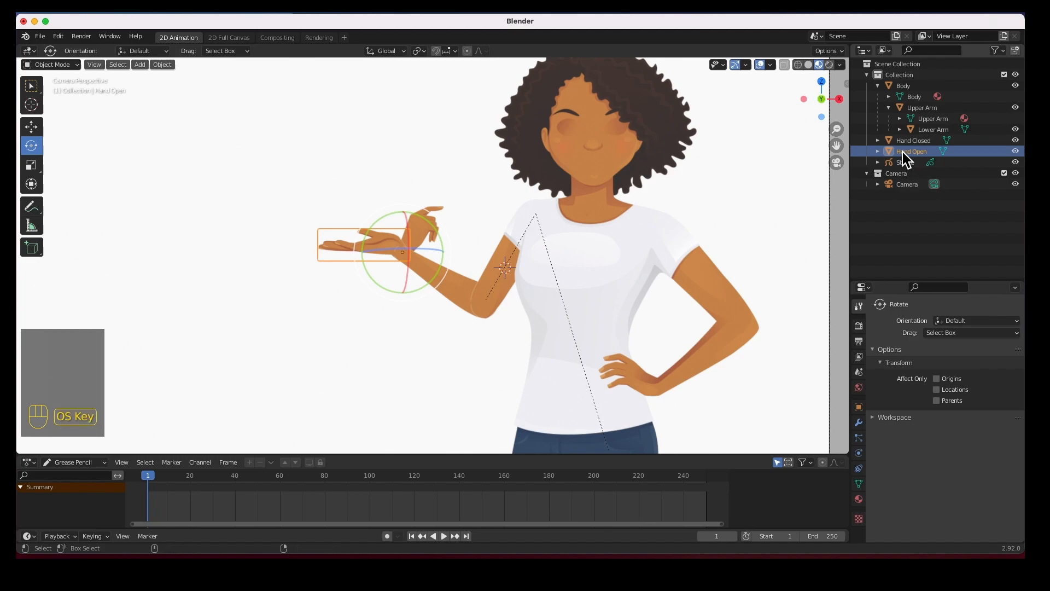
{"action": "left_click", "coordinate": [924, 130], "text": "super"}
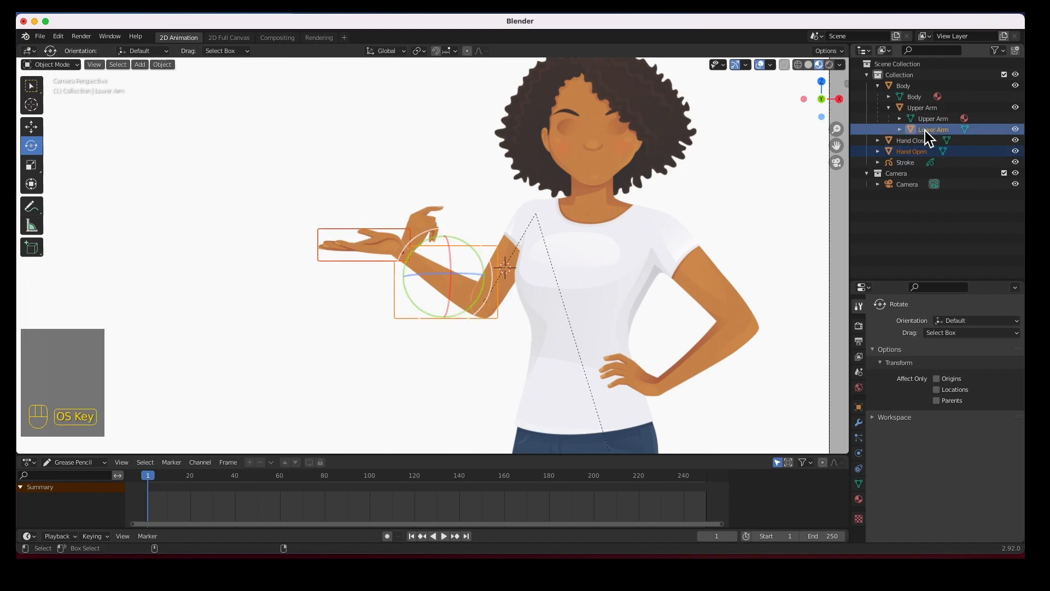
{"action": "key", "text": "super+p"}
{"action": "left_click", "coordinate": [553, 209]}
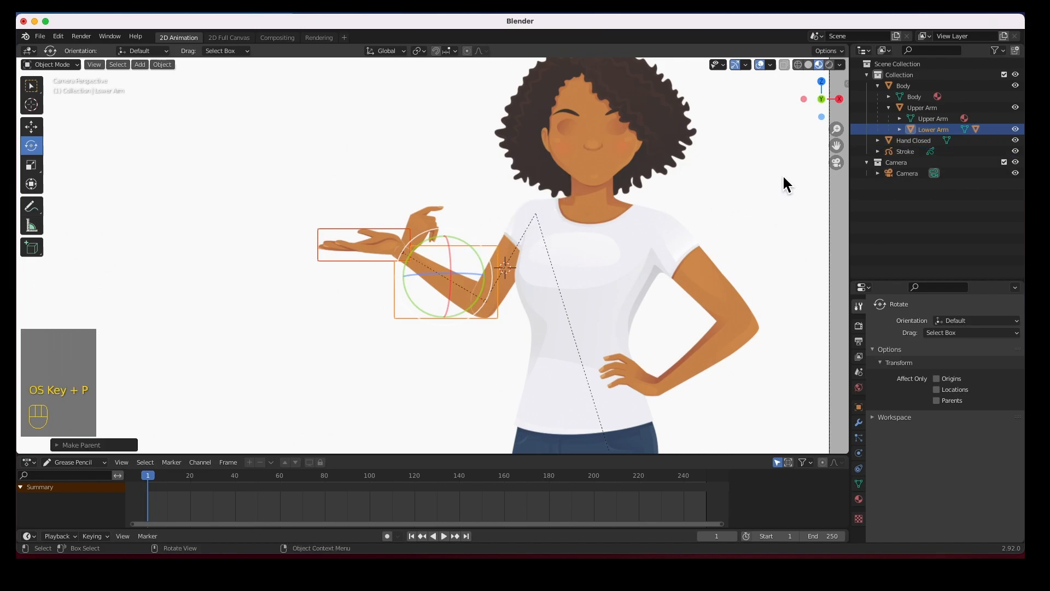
Parent Hand Closed to Lower Arm, keeping its transform
{"action": "left_click", "coordinate": [914, 141]}
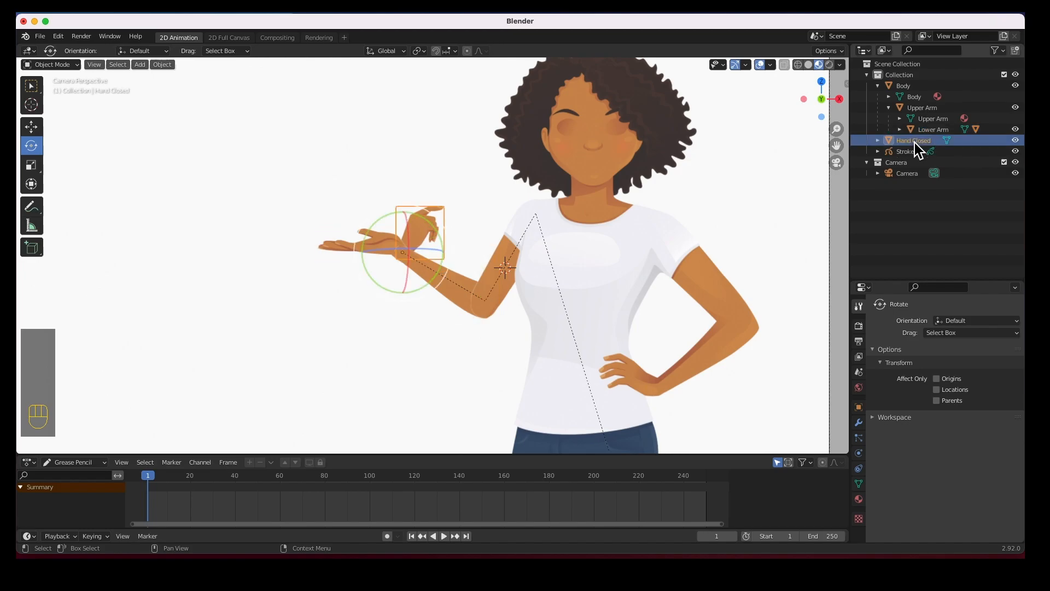
{"action": "left_click", "coordinate": [900, 129]}
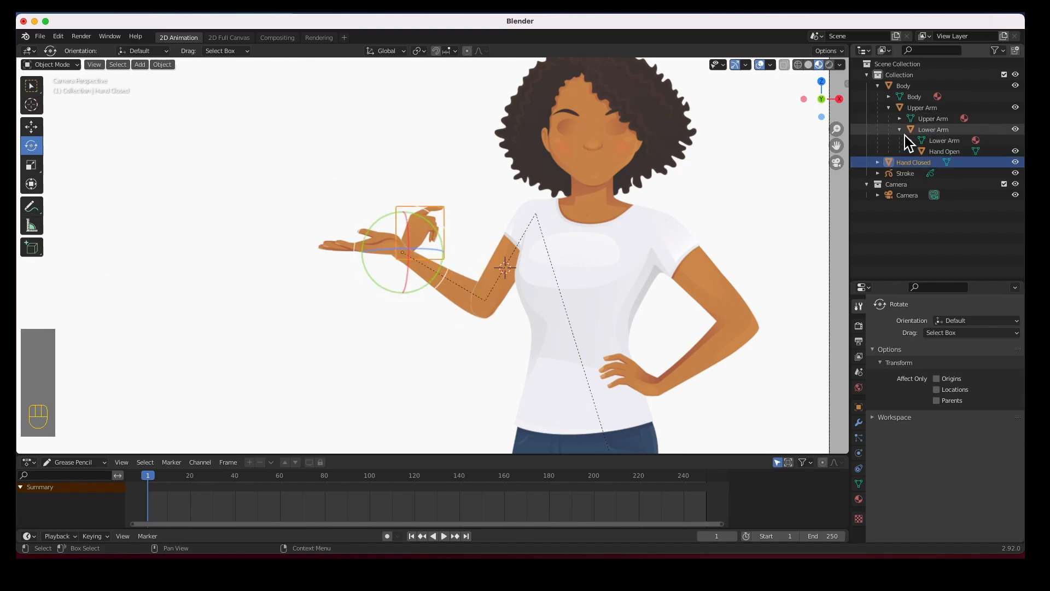
{"action": "left_click", "coordinate": [930, 132], "text": "super"}
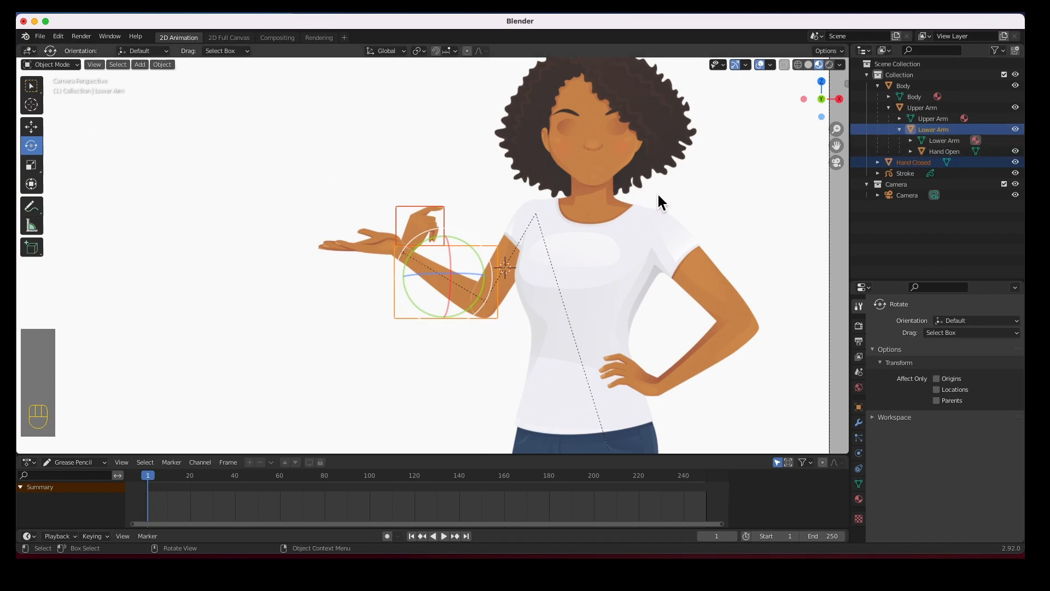
{"action": "key", "text": "super+p"}
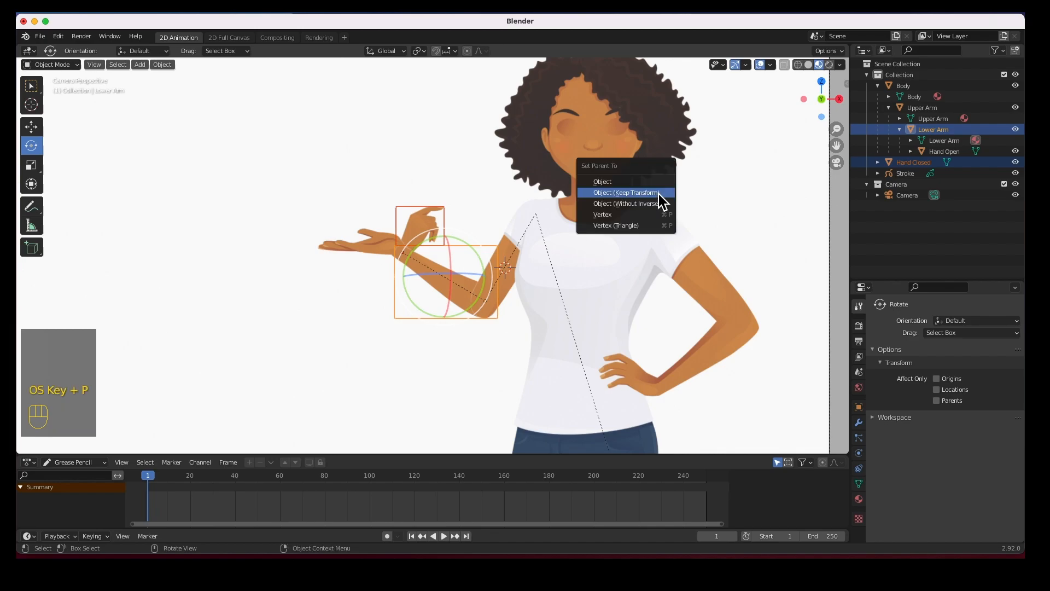
{"action": "left_click", "coordinate": [657, 191]}
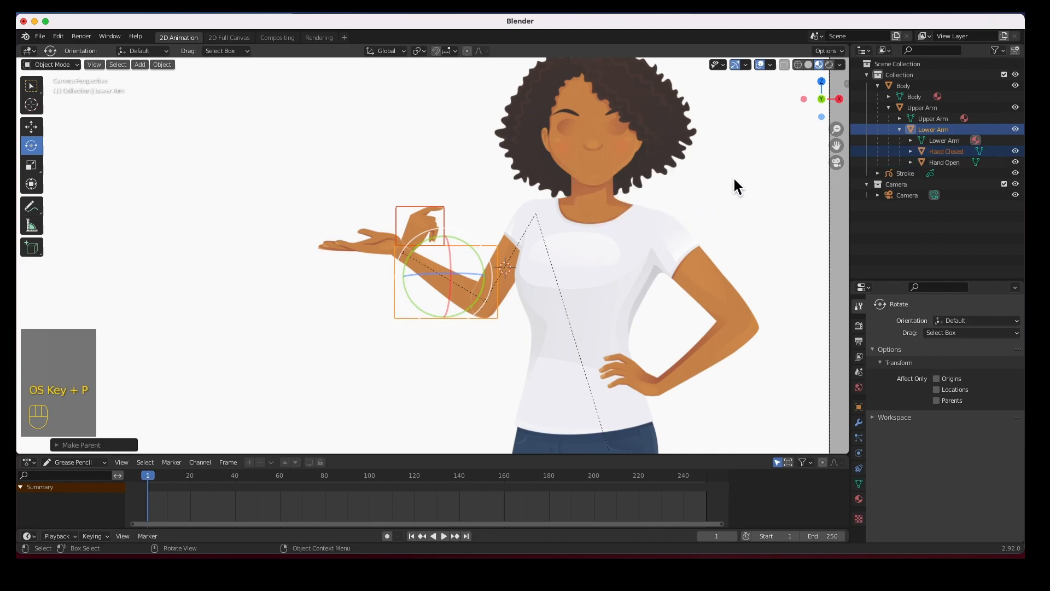
{"action": "left_click", "coordinate": [546, 208]}
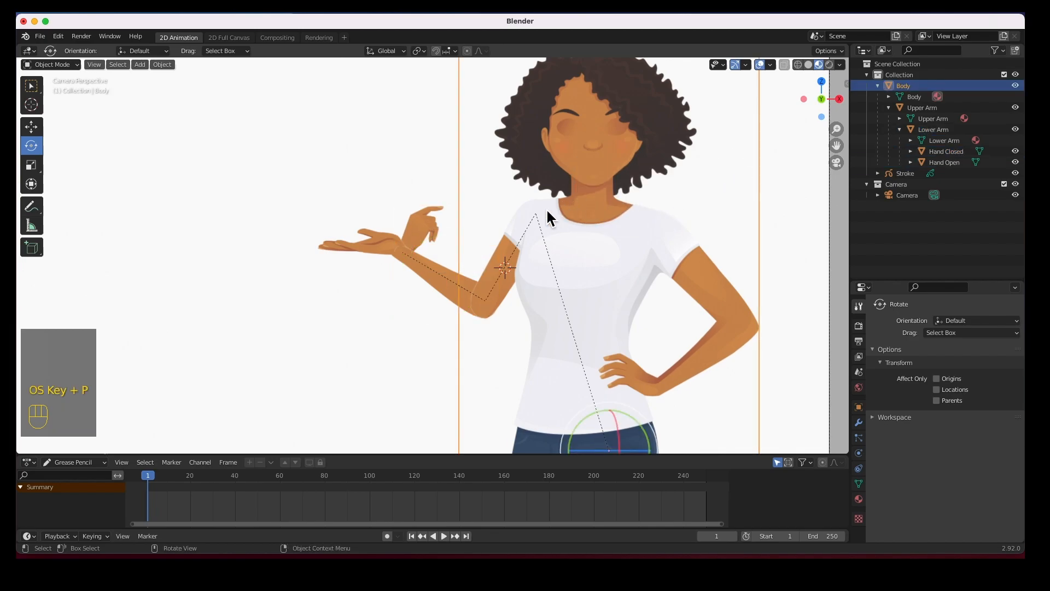
{"action": "left_click", "coordinate": [926, 111]}
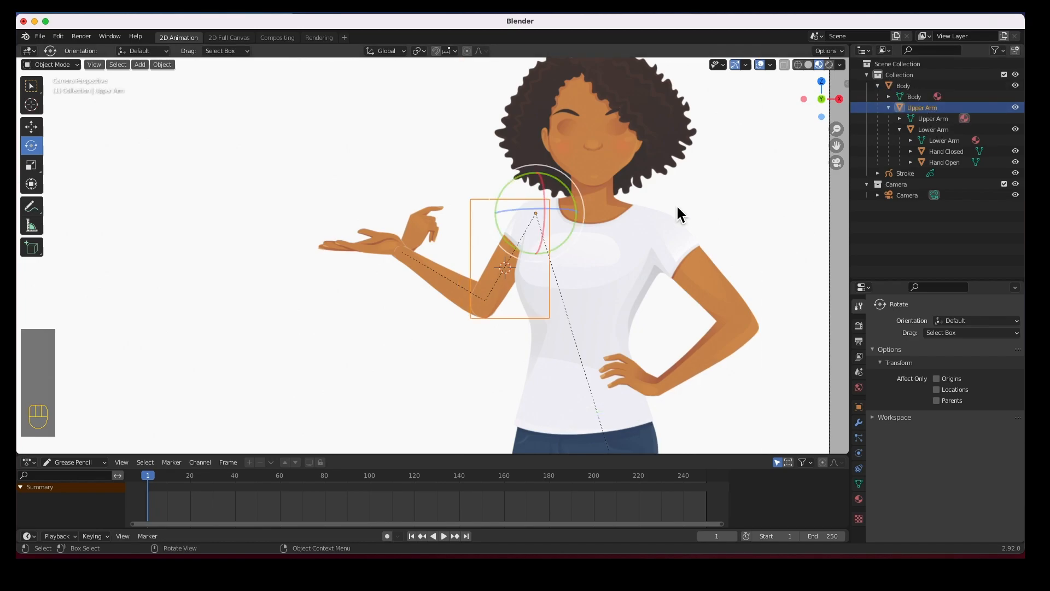
{"action": "left_click_drag", "start_coordinate": [573, 232], "coordinate": [534, 255]}
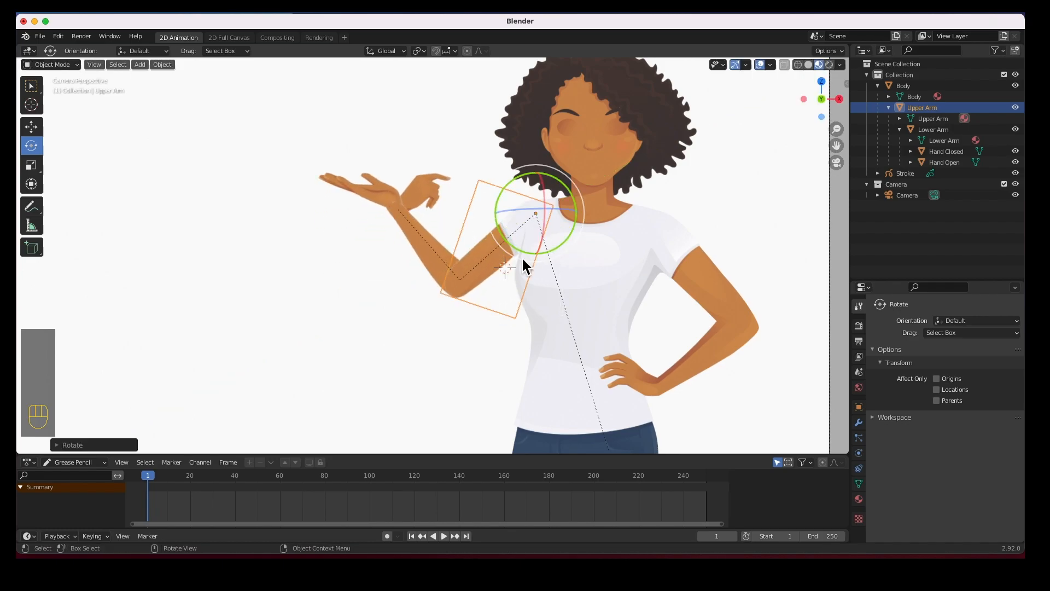
{"action": "left_click", "coordinate": [420, 244]}
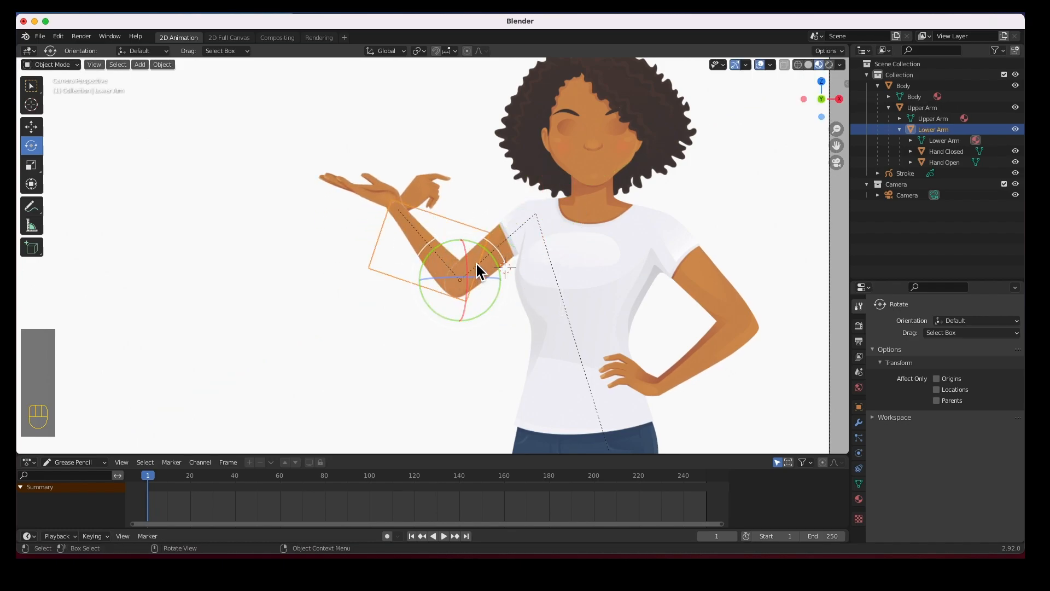
{"action": "mouse_move", "coordinate": [496, 259]}
{"action": "left_mouse_down"}
{"action": "mouse_move", "coordinate": [484, 241]}
{"action": "mouse_move", "coordinate": [495, 245]}
{"action": "left_mouse_up"}
{"action": "left_click", "coordinate": [347, 218]}
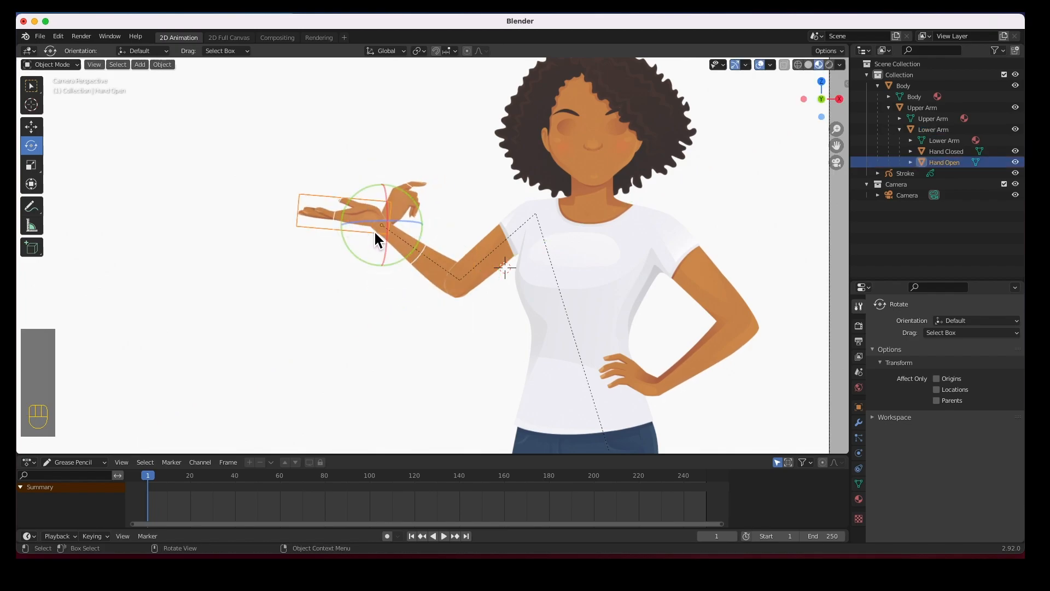
{"action": "left_click_drag", "start_coordinate": [404, 258], "coordinate": [404, 258]}
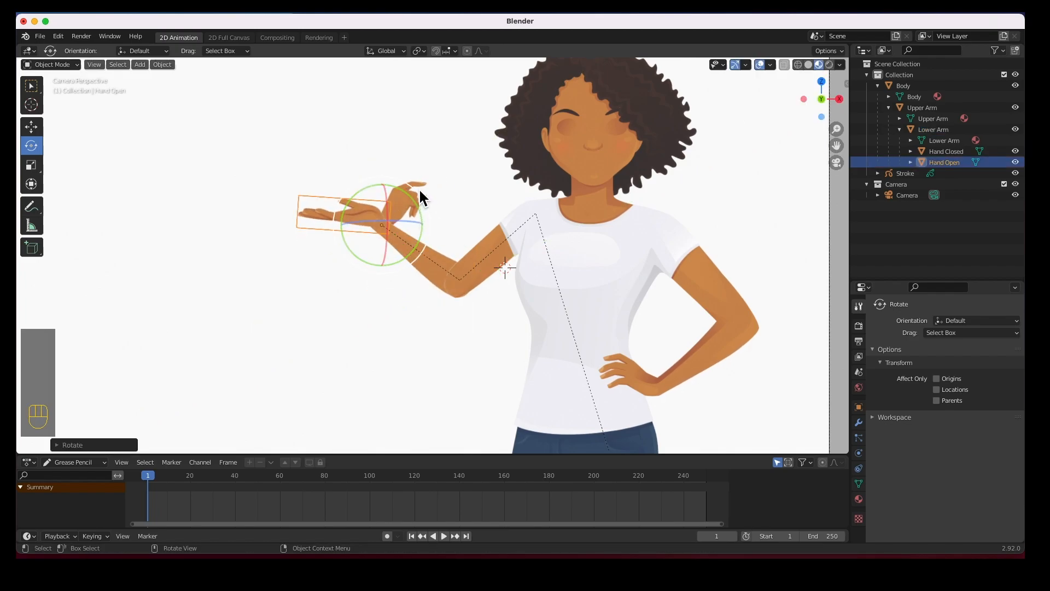
{"action": "left_click", "coordinate": [422, 189]}
{"action": "left_click_drag", "start_coordinate": [418, 205], "coordinate": [387, 152]}
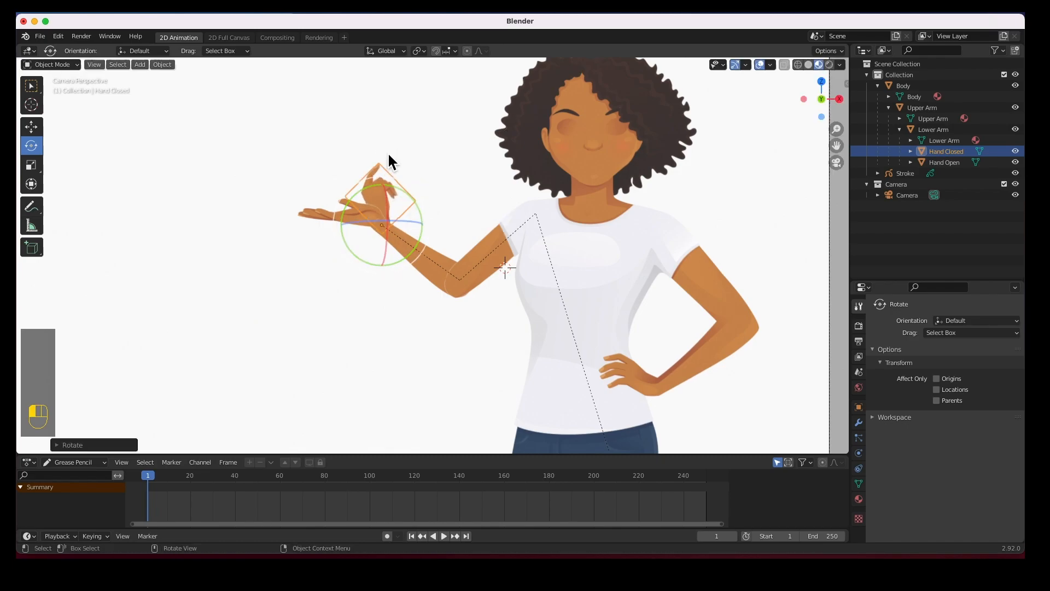
{"action": "left_click", "coordinate": [361, 321]}
{"action": "key", "text": "super+z"}
{"action": "key", "text": "super+z"}
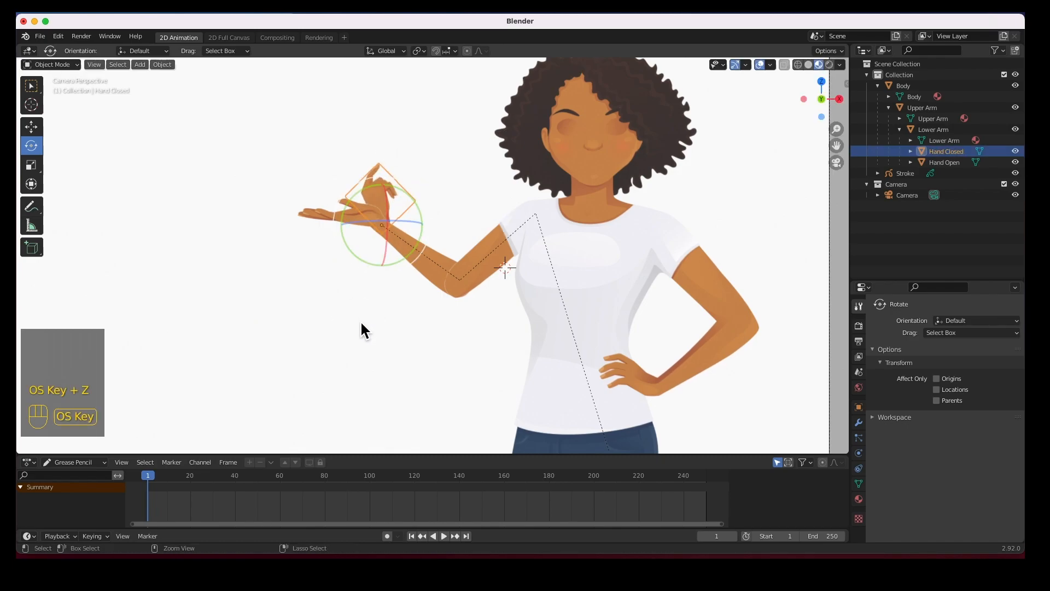
{"action": "key", "text": "super+z"}
{"action": "key", "text": "super+z"}
{"action": "key", "text": "super+z"}
{"action": "key", "text": "super+z"}
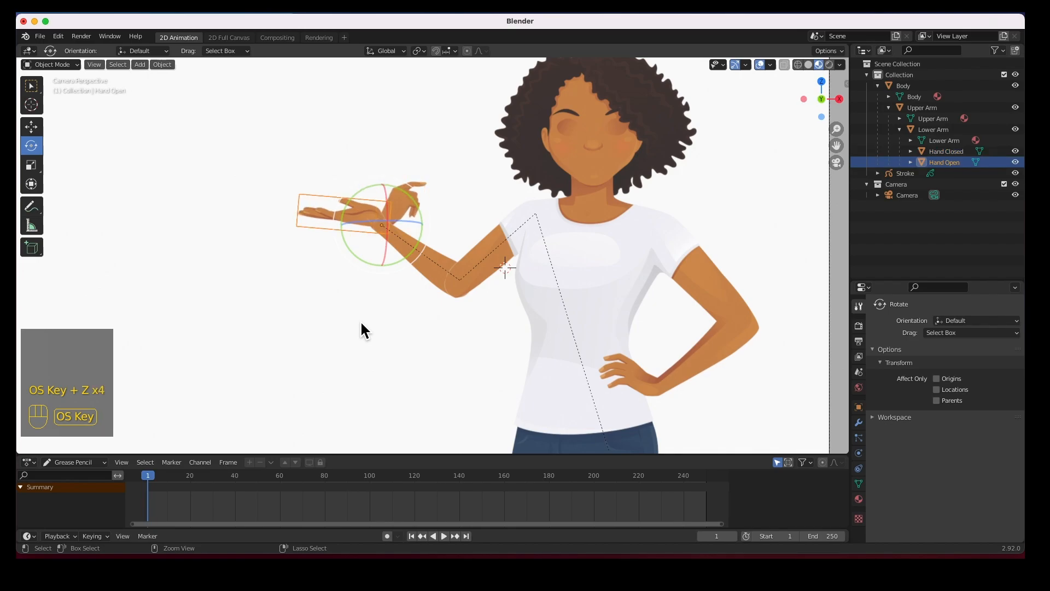
{"action": "key", "text": "super+z"}
{"action": "key", "text": "super+z"}
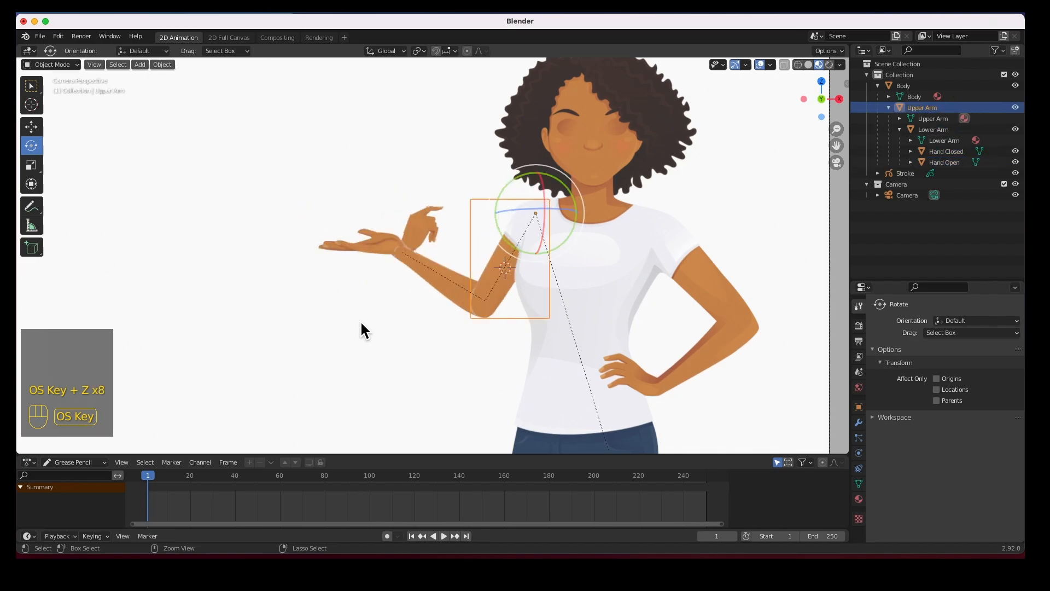
{"action": "left_click", "coordinate": [372, 343]}
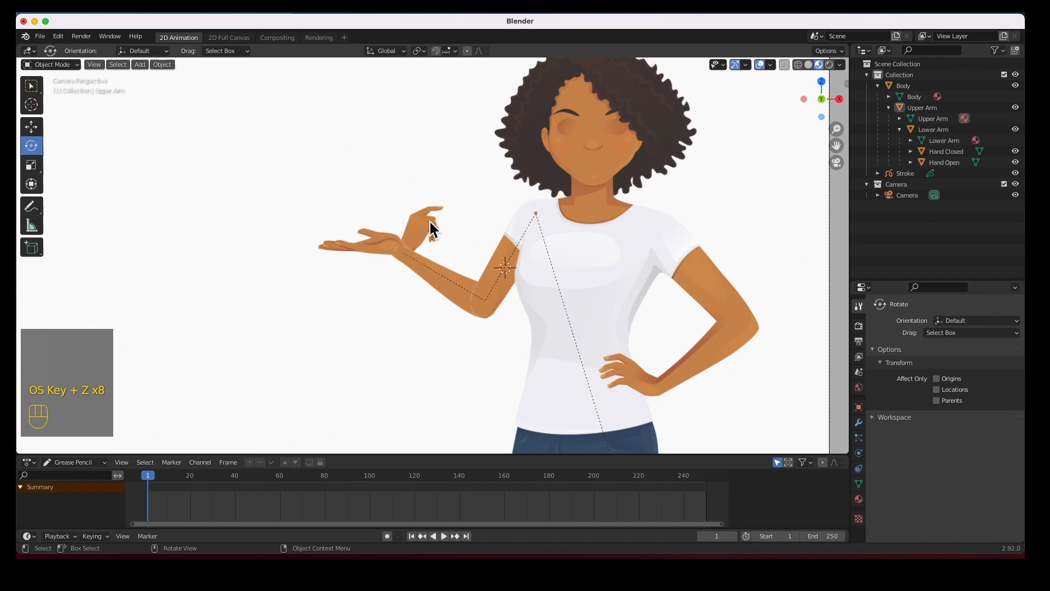
{"action": "left_click", "coordinate": [426, 224]}
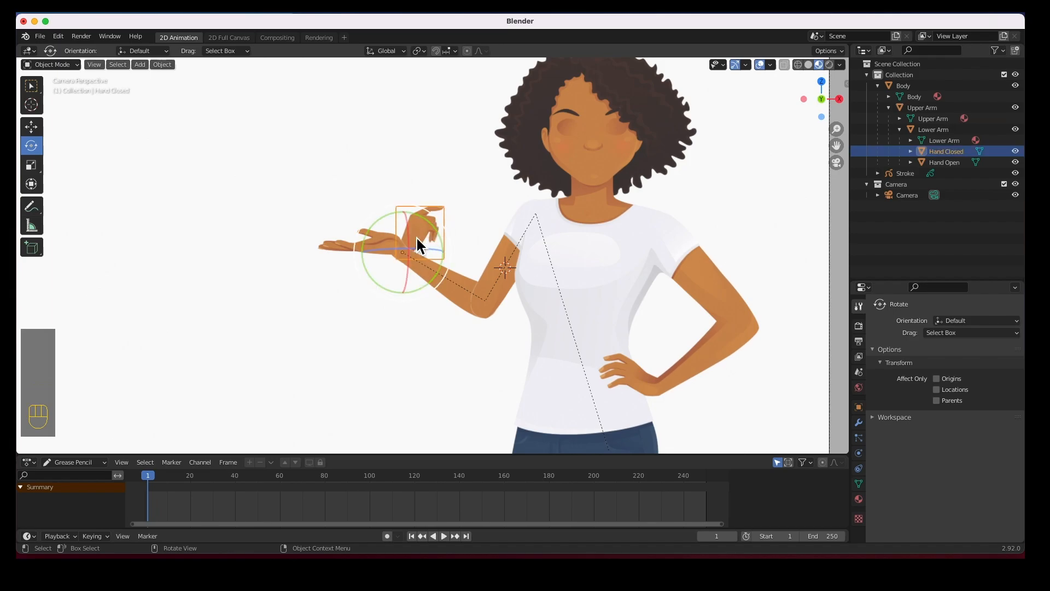
Hide Hand Closed, then import Eyes Closed, Eyes Part and Eyes Open from Render/300ppi as planes
{"action": "left_click", "coordinate": [1015, 151]}
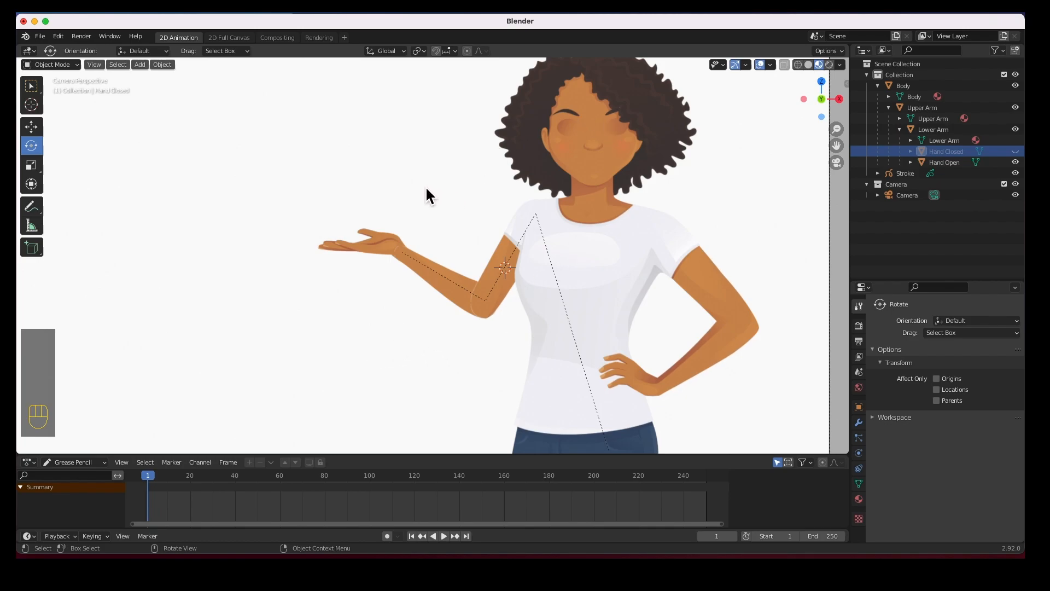
{"action": "scroll", "coordinate": [425, 186], "scroll_direction": "down", "scroll_amount": 3}
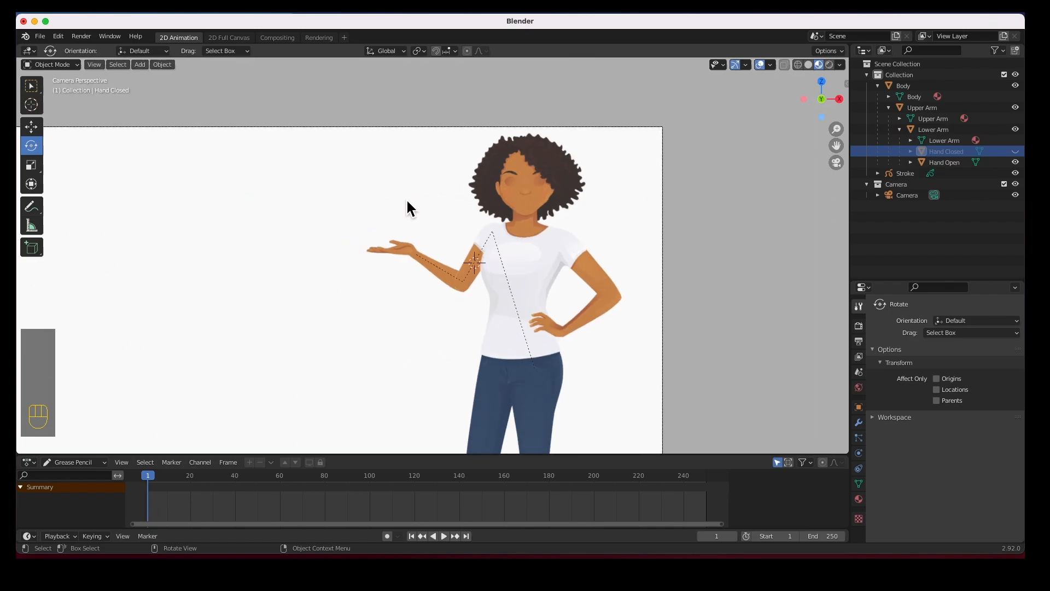
{"action": "left_click", "coordinate": [140, 65]}
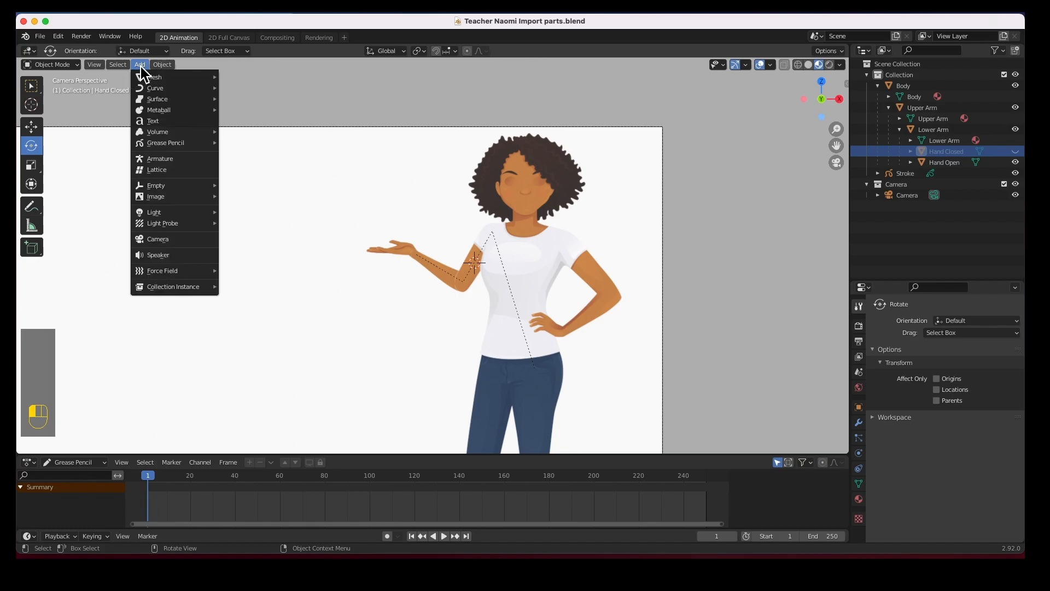
{"action": "mouse_move", "coordinate": [159, 202]}
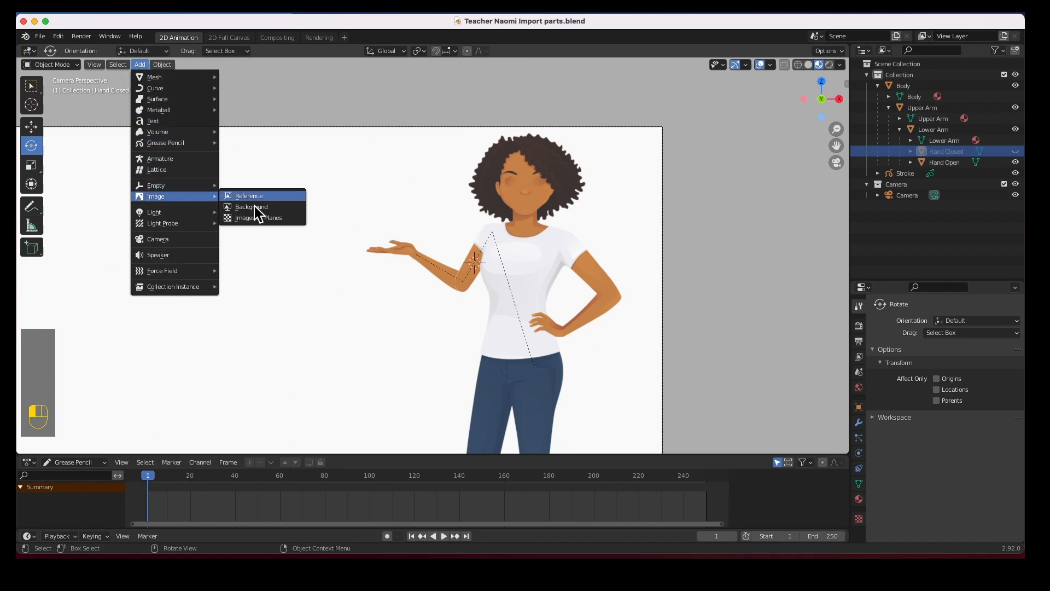
{"action": "left_click", "coordinate": [252, 223]}
{"action": "left_click", "coordinate": [400, 170]}
{"action": "double_click", "coordinate": [389, 192]}
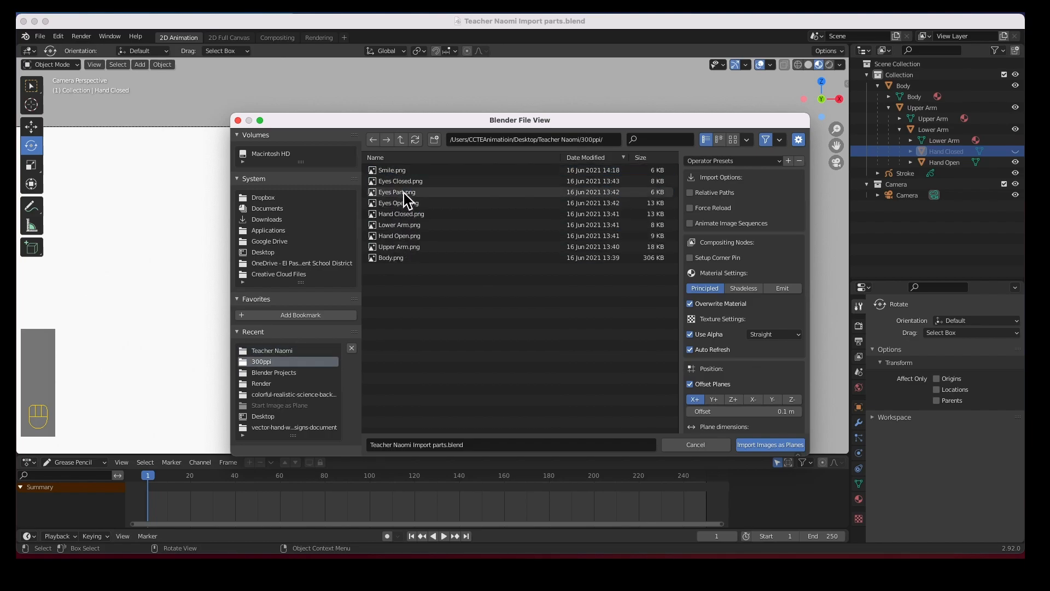
{"action": "left_click", "coordinate": [404, 183]}
{"action": "left_click", "coordinate": [398, 194], "text": "shift"}
{"action": "left_click", "coordinate": [399, 204], "text": "shift"}
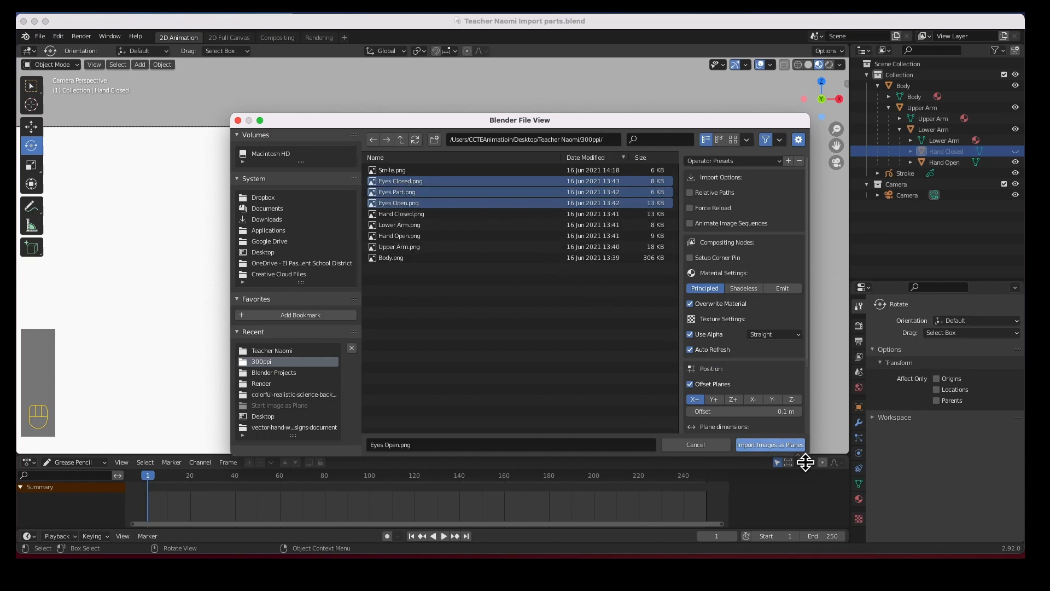
{"action": "left_click", "coordinate": [781, 444]}
{"action": "scroll", "coordinate": [443, 376], "scroll_direction": "down", "scroll_amount": 6}
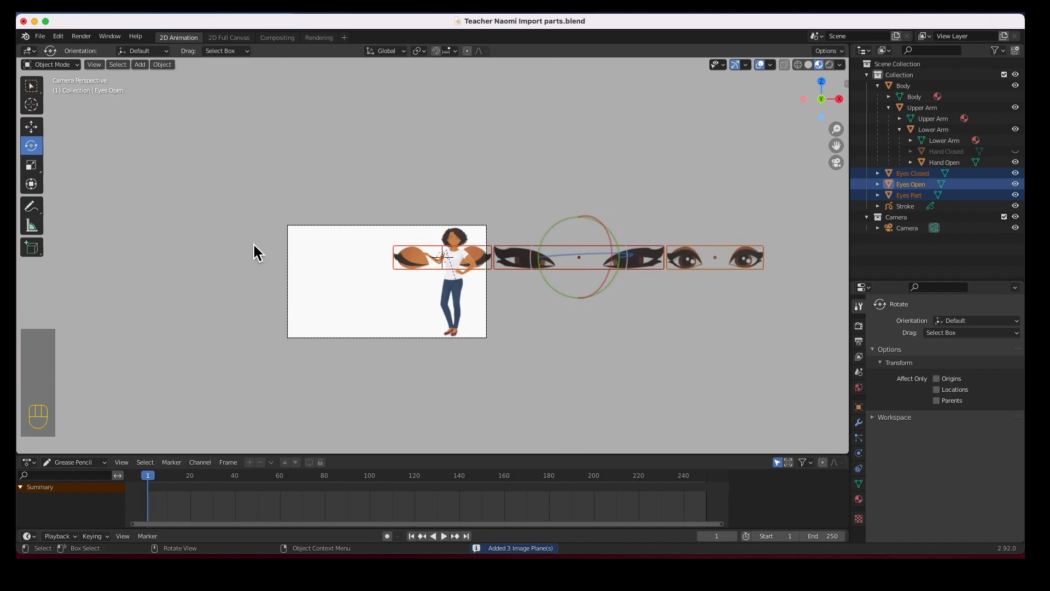
Move the three eye planes toward the character's head and scale them down to about 0.7
{"action": "left_click", "coordinate": [31, 126]}
{"action": "left_click_drag", "start_coordinate": [632, 267], "coordinate": [369, 271]}
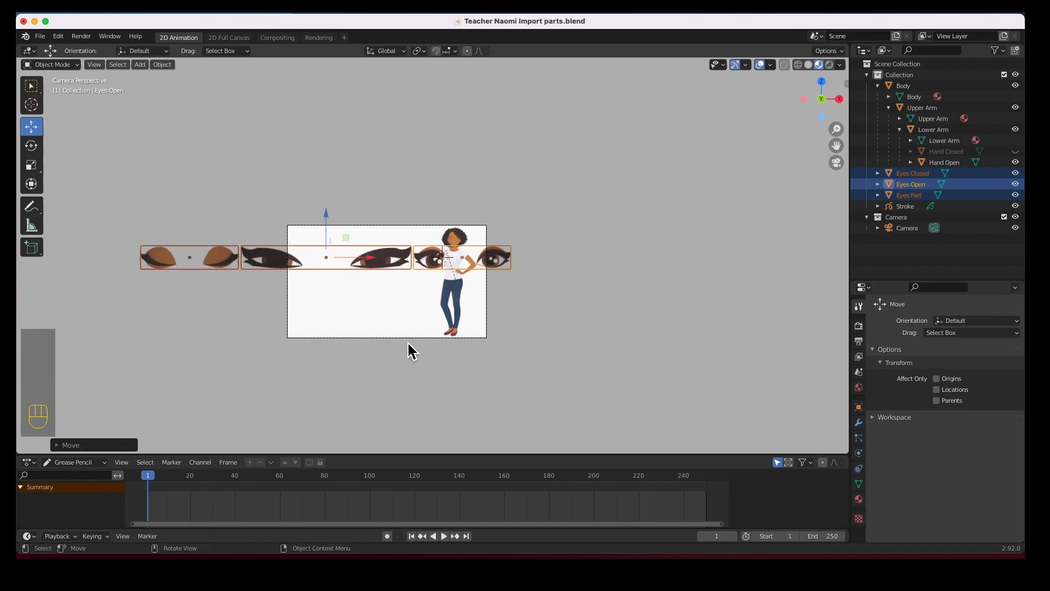
{"action": "key", "text": "s"}
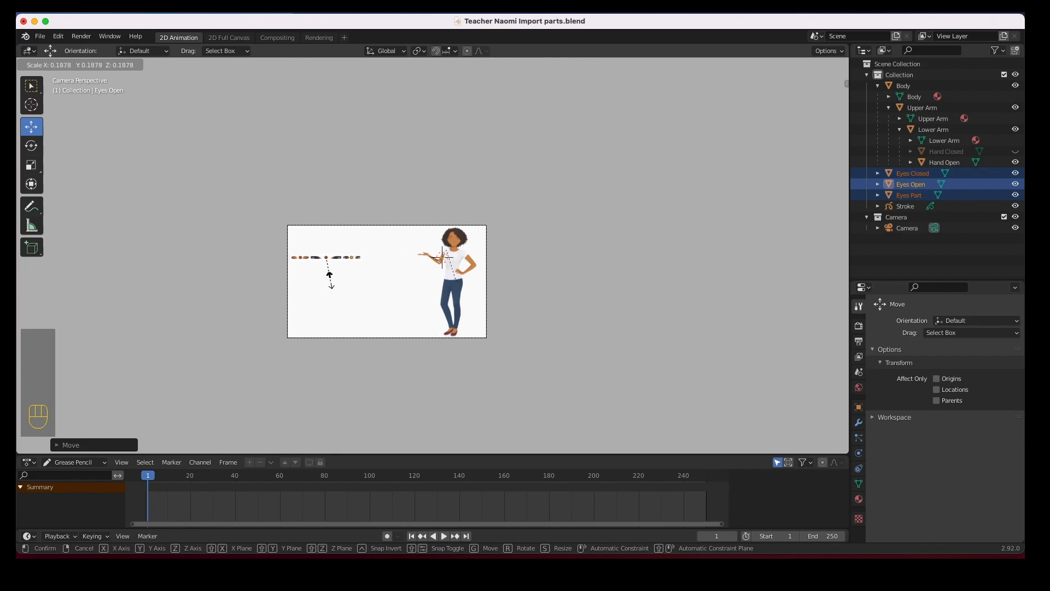
{"action": "left_click", "coordinate": [329, 270]}
{"action": "left_click_drag", "start_coordinate": [331, 267], "coordinate": [421, 244]}
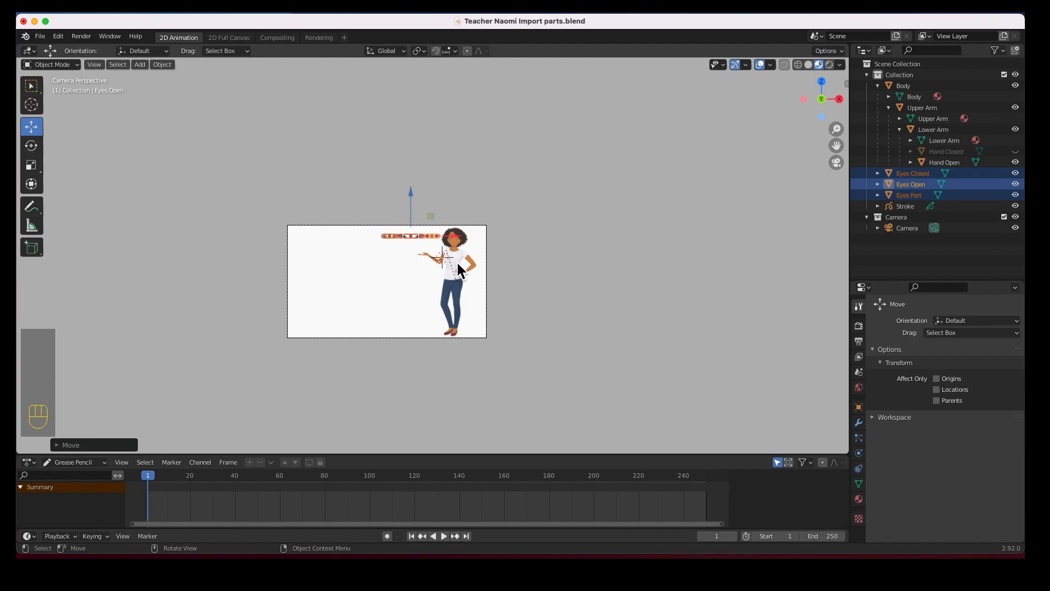
{"action": "scroll", "coordinate": [456, 263], "scroll_direction": "up", "scroll_amount": 10}
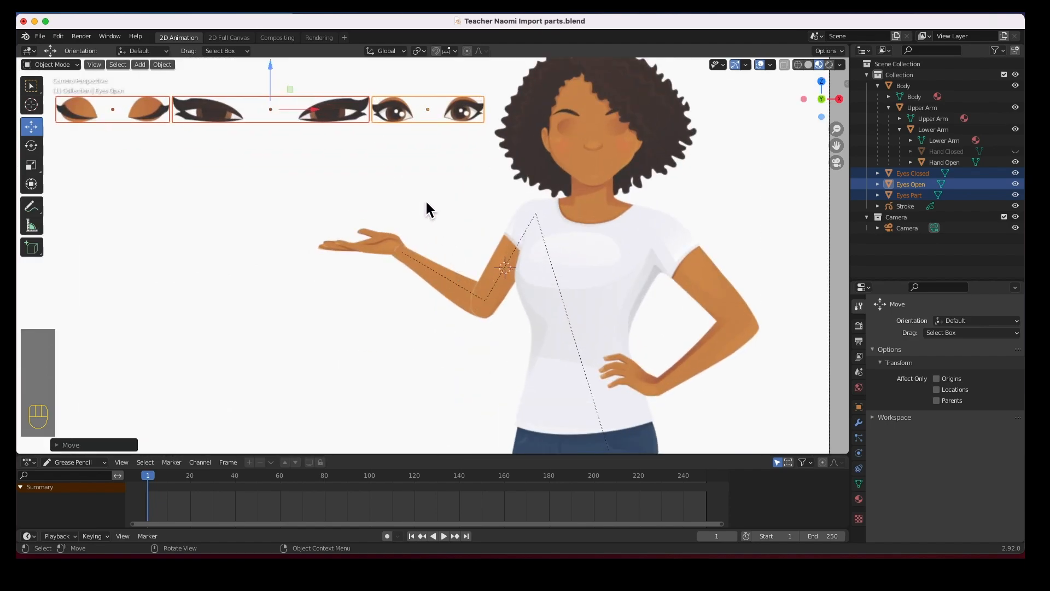
{"action": "left_click_drag", "start_coordinate": [305, 114], "coordinate": [277, 134]}
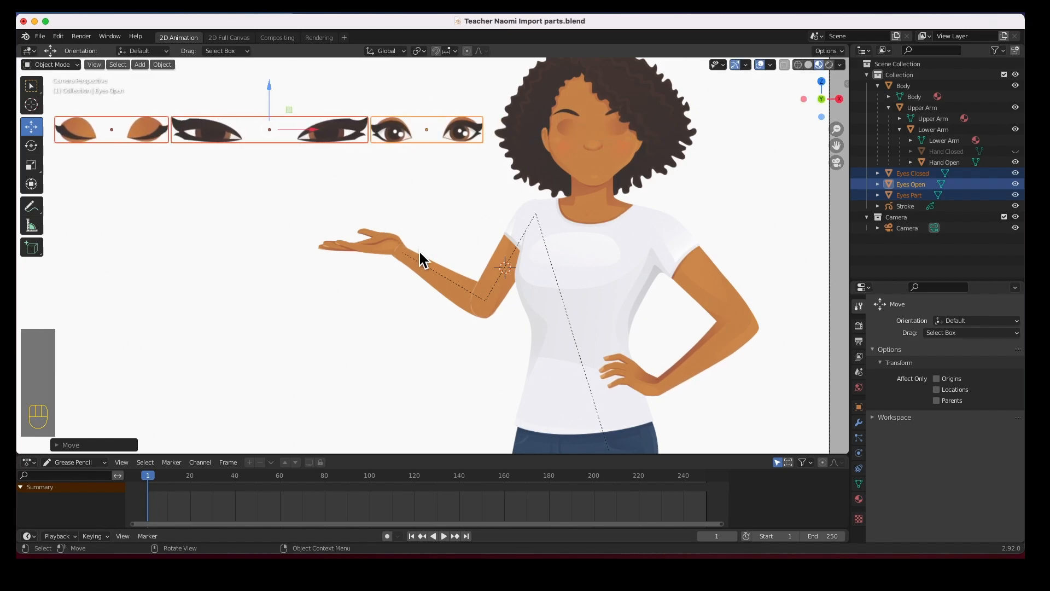
{"action": "key", "text": "s"}
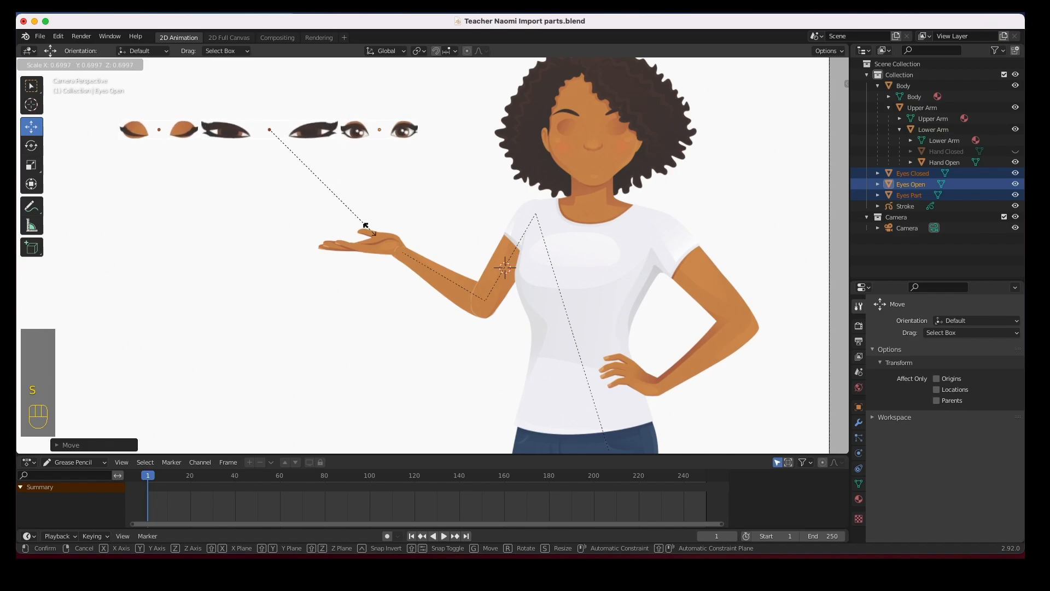
{"action": "left_click", "coordinate": [363, 229]}
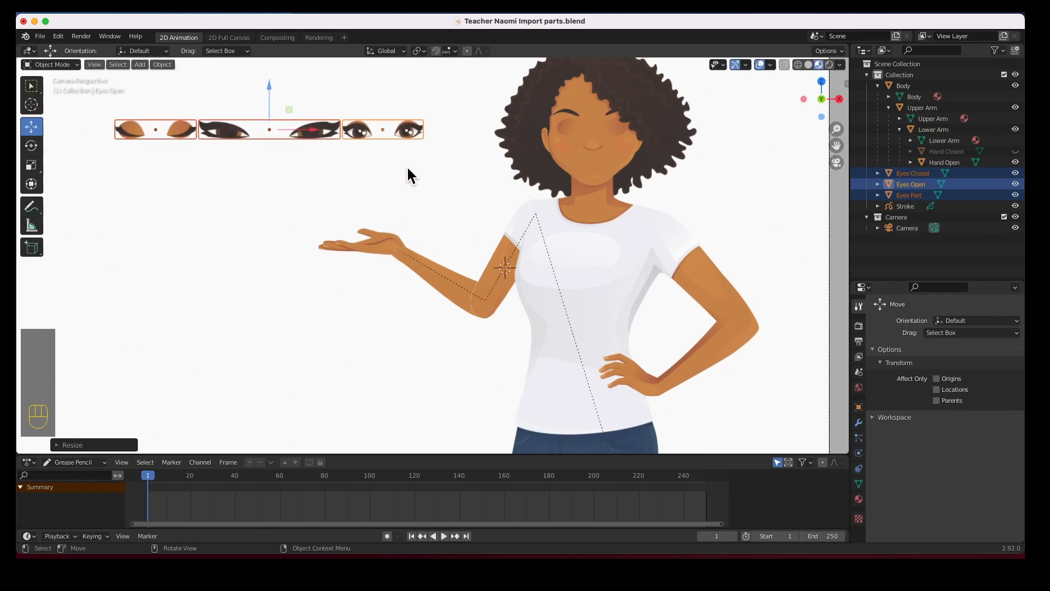
Slide only the Eyes Open plane onto the face along X, then switch to right-side view
{"action": "left_click", "coordinate": [406, 161]}
{"action": "left_click", "coordinate": [412, 128]}
{"action": "left_click_drag", "start_coordinate": [411, 131], "coordinate": [626, 143]}
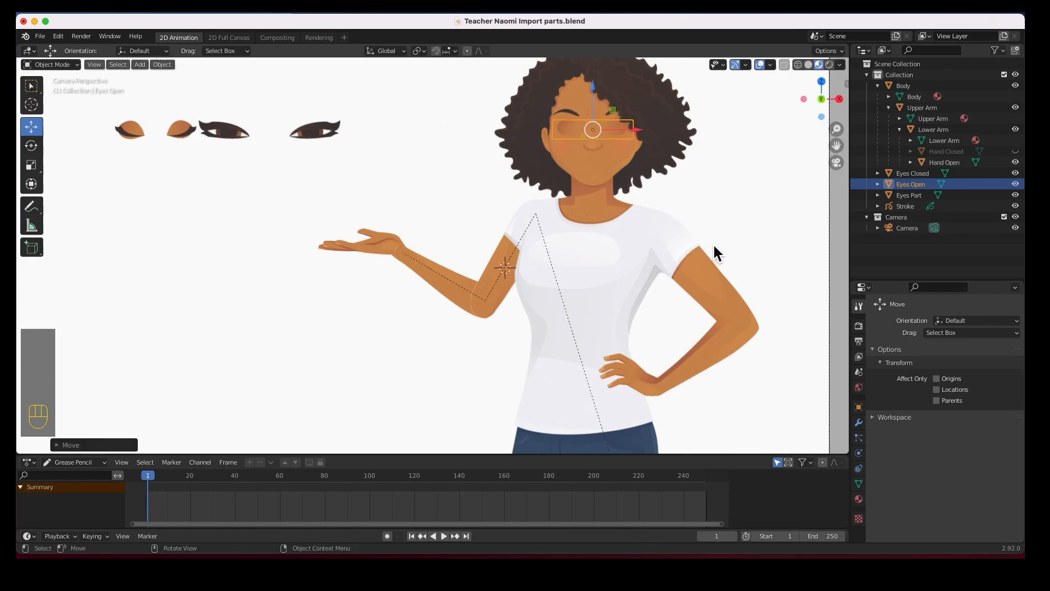
{"action": "key", "text": "KP_3"}
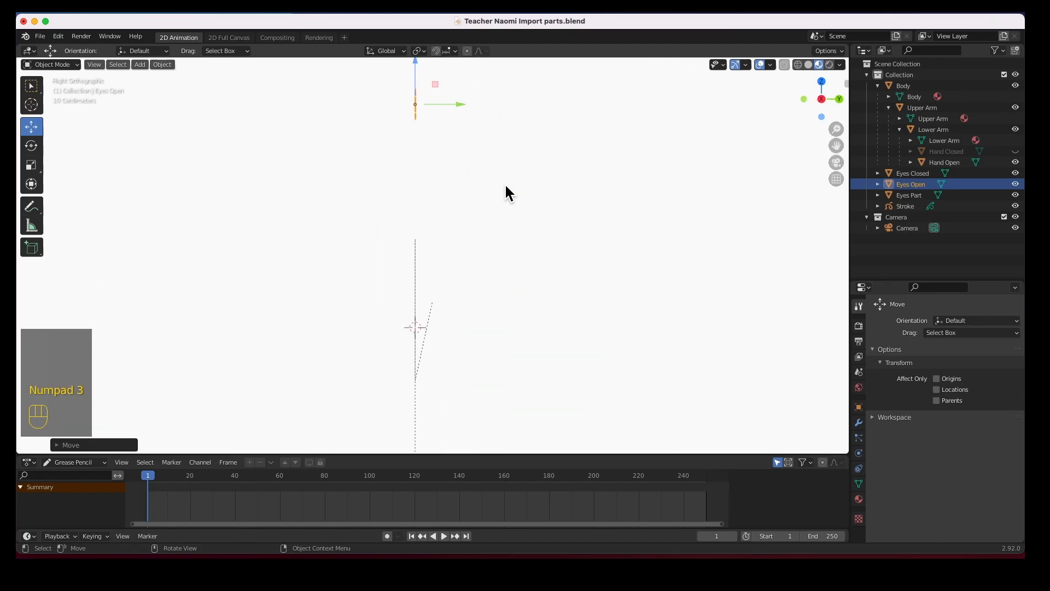
In wireframe shading, select Eyes Closed, Eyes Open and Eyes Part and shift them about 0.01 m along Y
{"action": "left_click", "coordinate": [797, 65]}
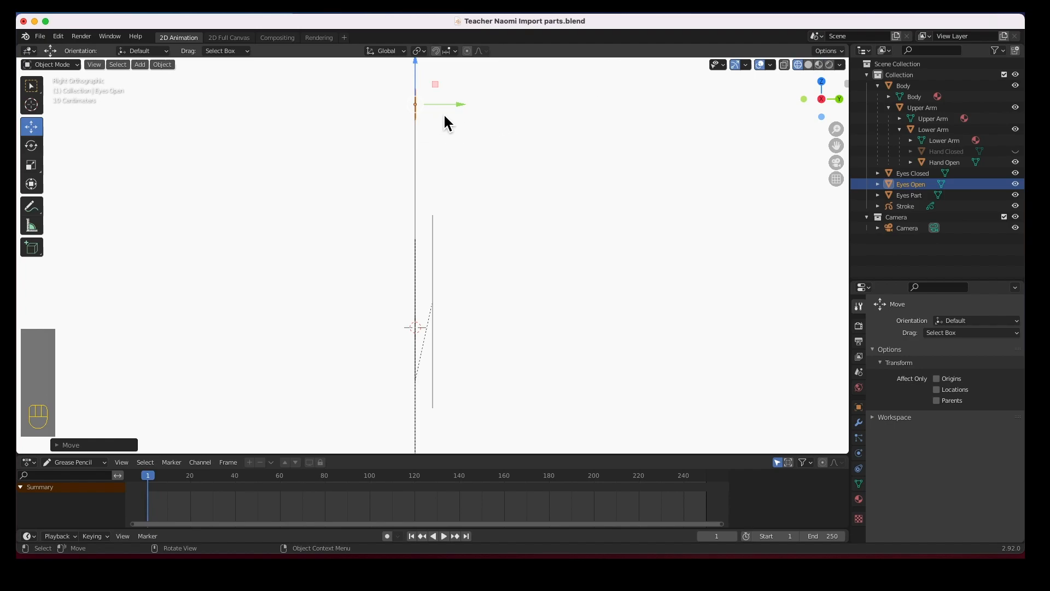
{"action": "left_click", "coordinate": [910, 196]}
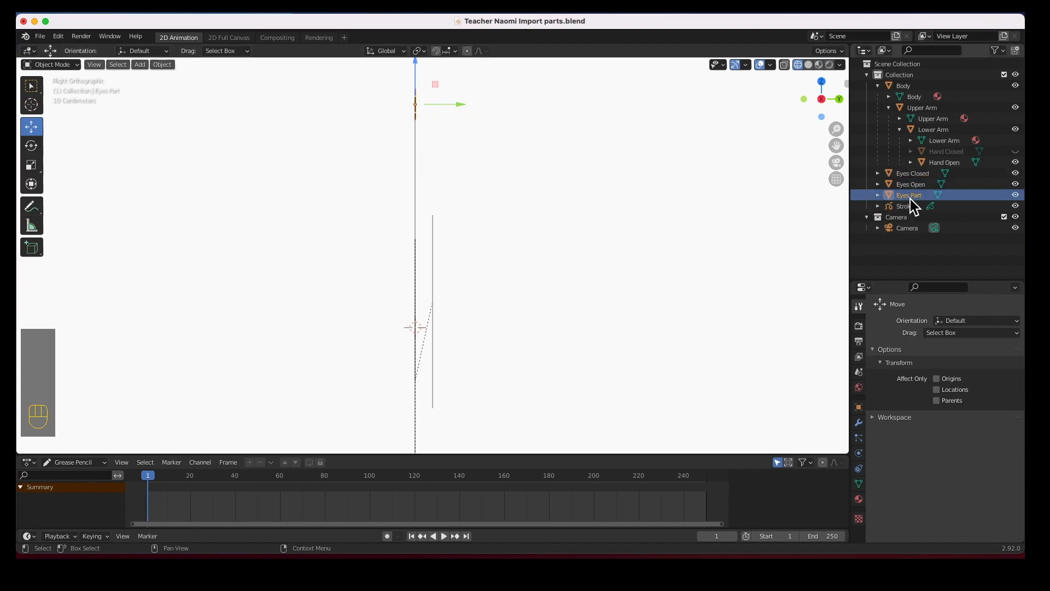
{"action": "left_click", "coordinate": [911, 174]}
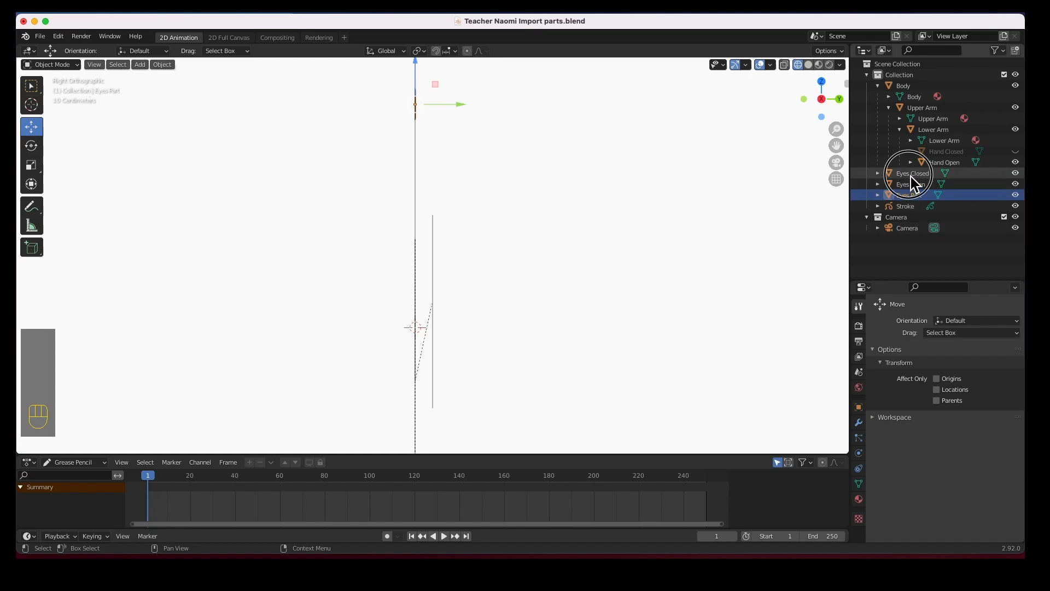
{"action": "left_click", "coordinate": [910, 196], "text": "shift"}
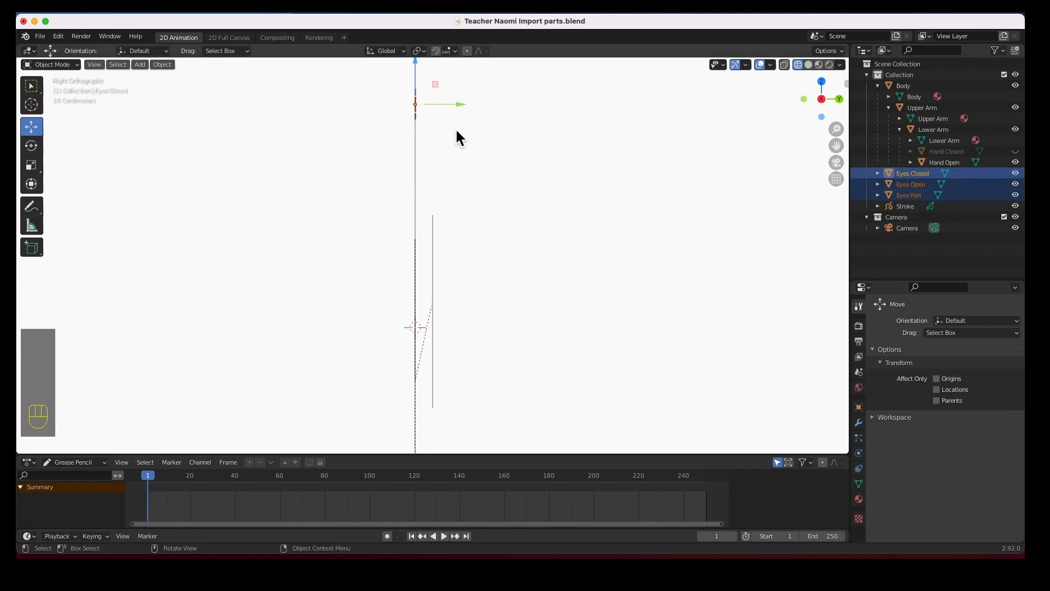
{"action": "left_click_drag", "start_coordinate": [462, 107], "coordinate": [456, 127]}
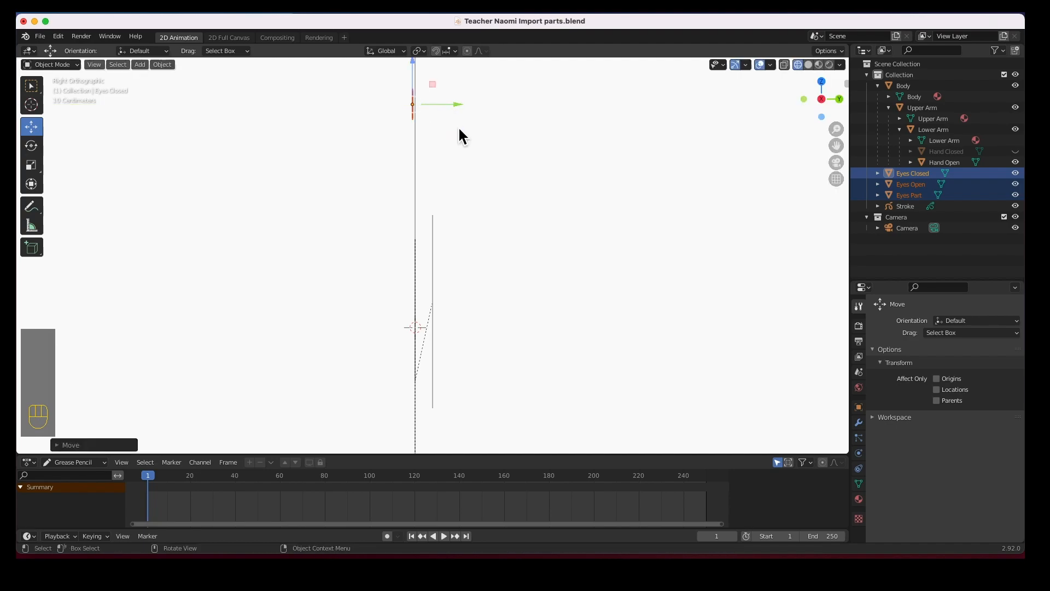
Return to camera view with Material Preview, select Eyes Open, and pan to the face
{"action": "key", "text": "KP_0"}
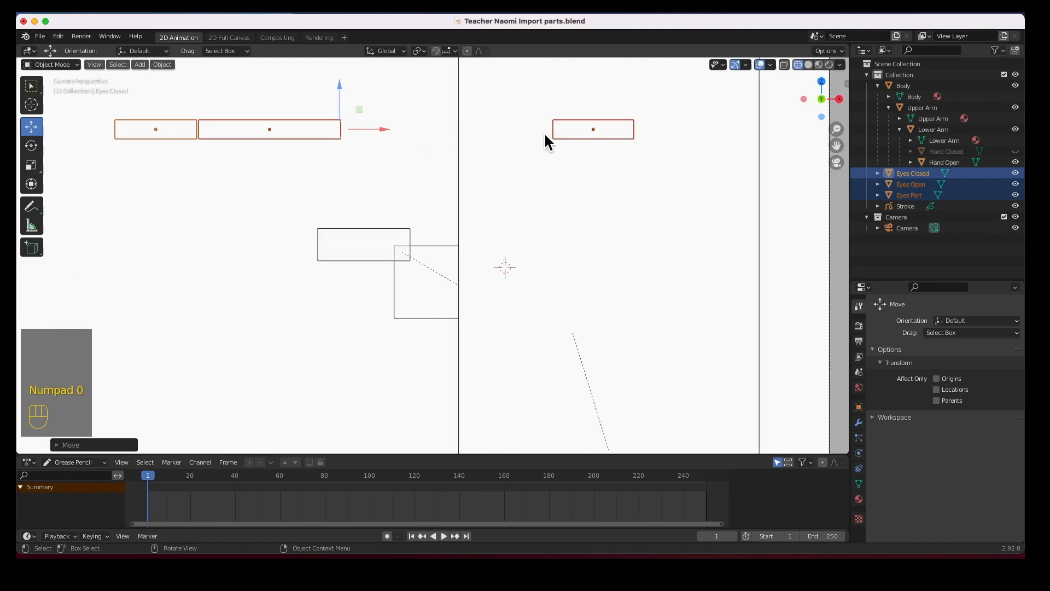
{"action": "left_click", "coordinate": [829, 65]}
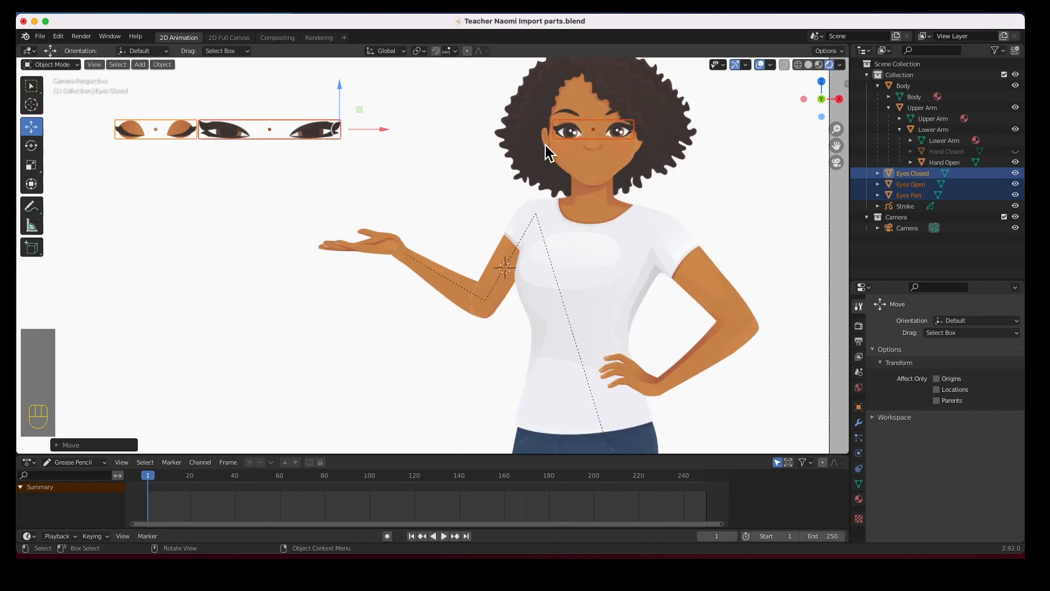
{"action": "left_click", "coordinate": [444, 159]}
{"action": "left_click", "coordinate": [581, 137]}
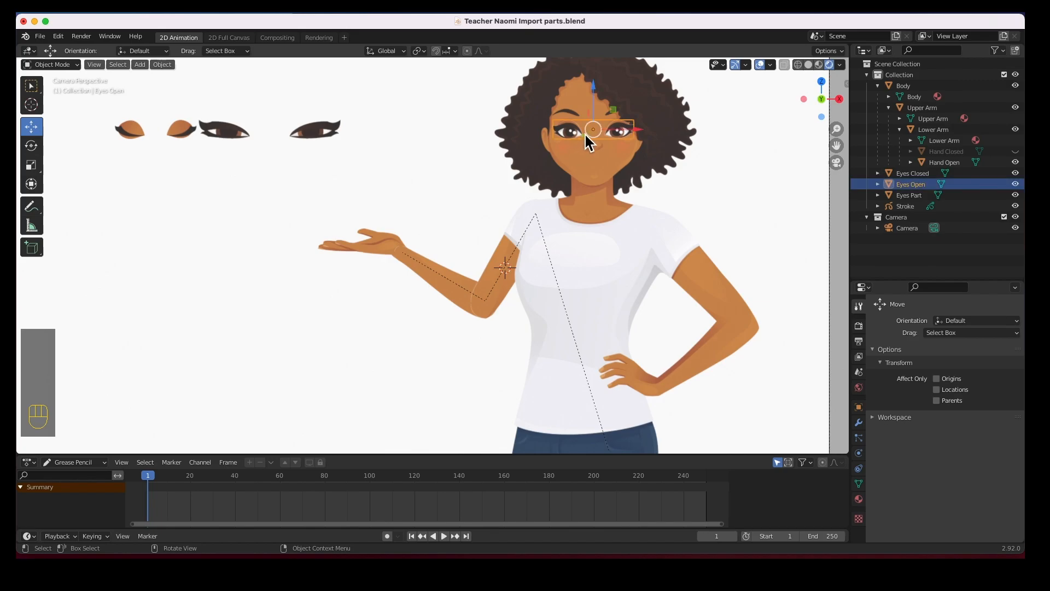
{"action": "scroll", "coordinate": [599, 143], "scroll_direction": "up", "scroll_amount": 6}
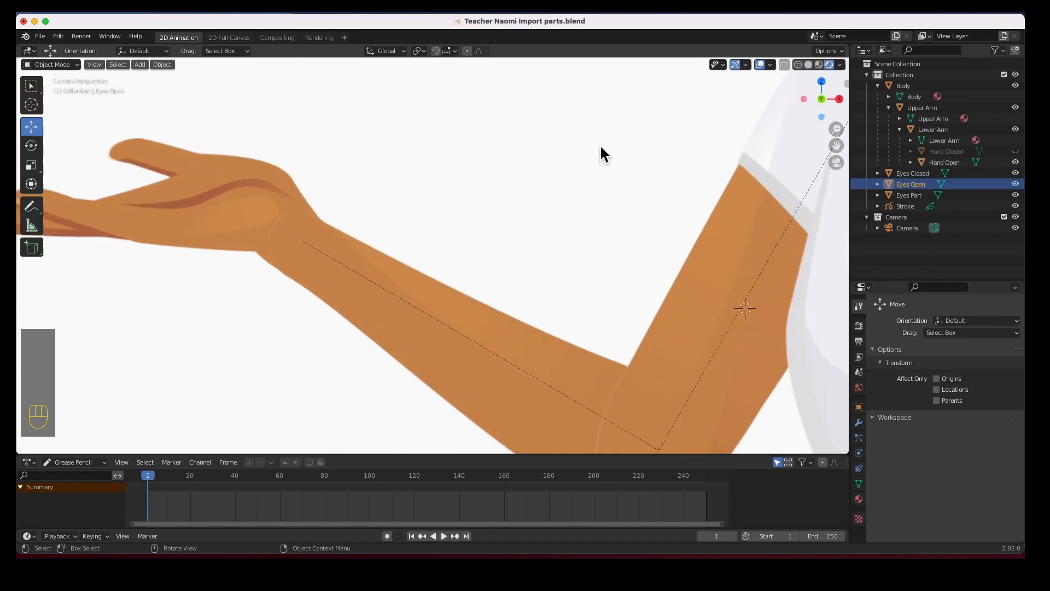
{"action": "middle_click_drag", "start_coordinate": [689, 159], "coordinate": [307, 322], "text": "shift"}
{"action": "middle_click_drag", "start_coordinate": [651, 200], "coordinate": [454, 271], "text": "shift"}
{"action": "middle_click_drag", "start_coordinate": [507, 235], "coordinate": [377, 372], "text": "shift"}
{"action": "mouse_move", "coordinate": [541, 153]}
{"action": "middle_mouse_down", "text": "shift"}
{"action": "mouse_move", "coordinate": [436, 263]}
{"action": "mouse_move", "coordinate": [437, 312]}
{"action": "middle_mouse_up", "text": "shift"}
Nudge Eyes Open up over the eyes and scale it to about 0.94
{"action": "left_click_drag", "start_coordinate": [418, 195], "coordinate": [416, 185]}
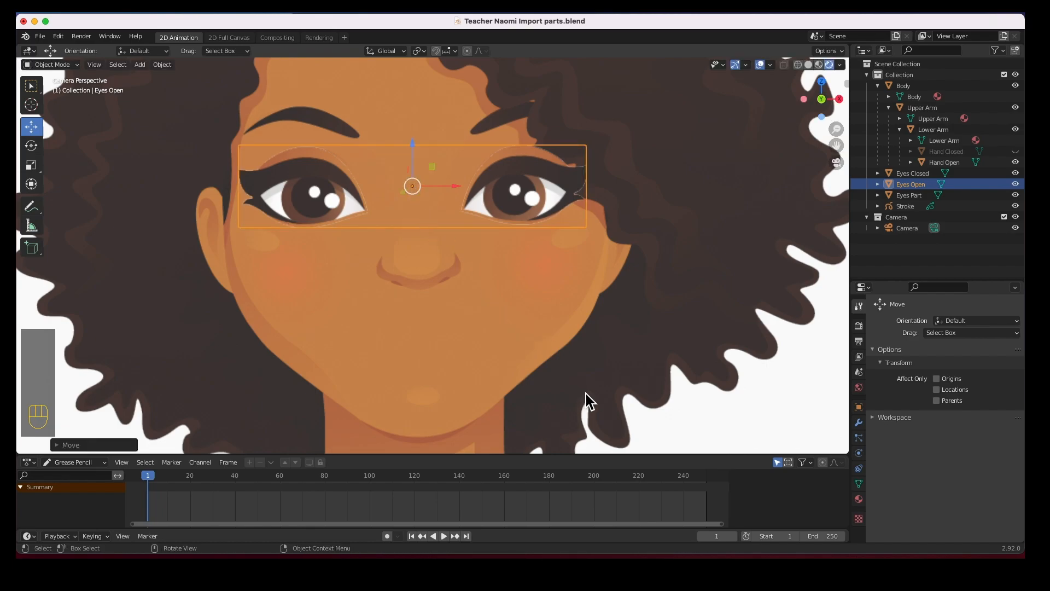
{"action": "key", "text": "s"}
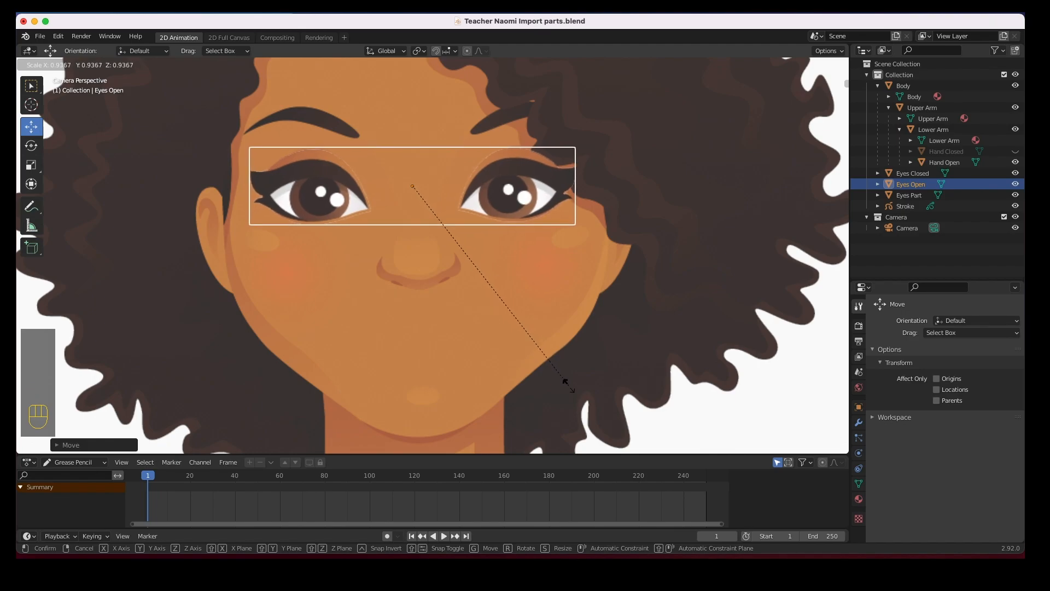
{"action": "left_click", "coordinate": [566, 387]}
{"action": "scroll", "coordinate": [383, 317], "scroll_direction": "down", "scroll_amount": 8}
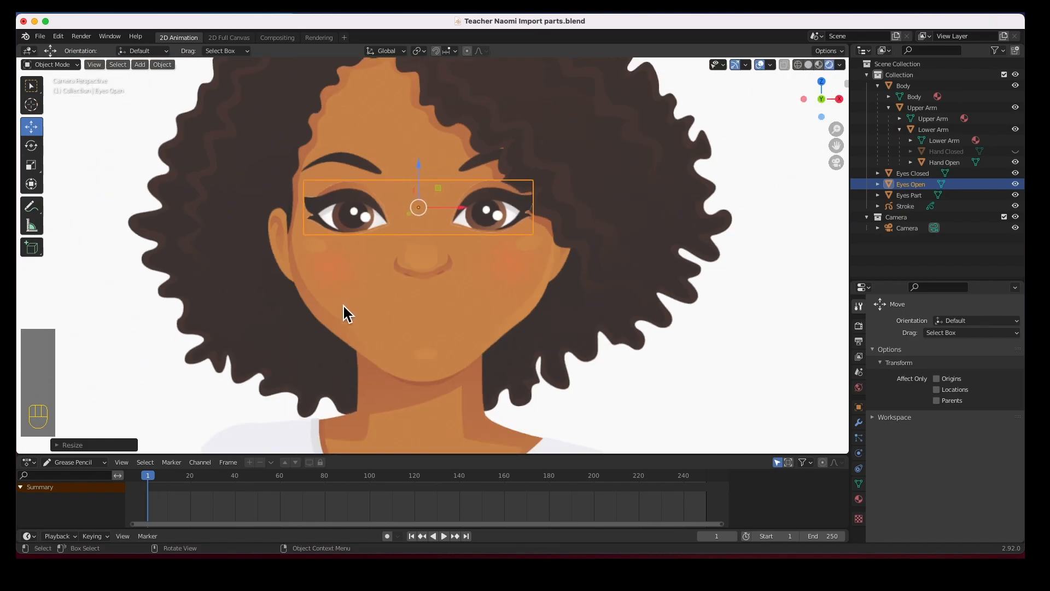
{"action": "left_click", "coordinate": [273, 309]}
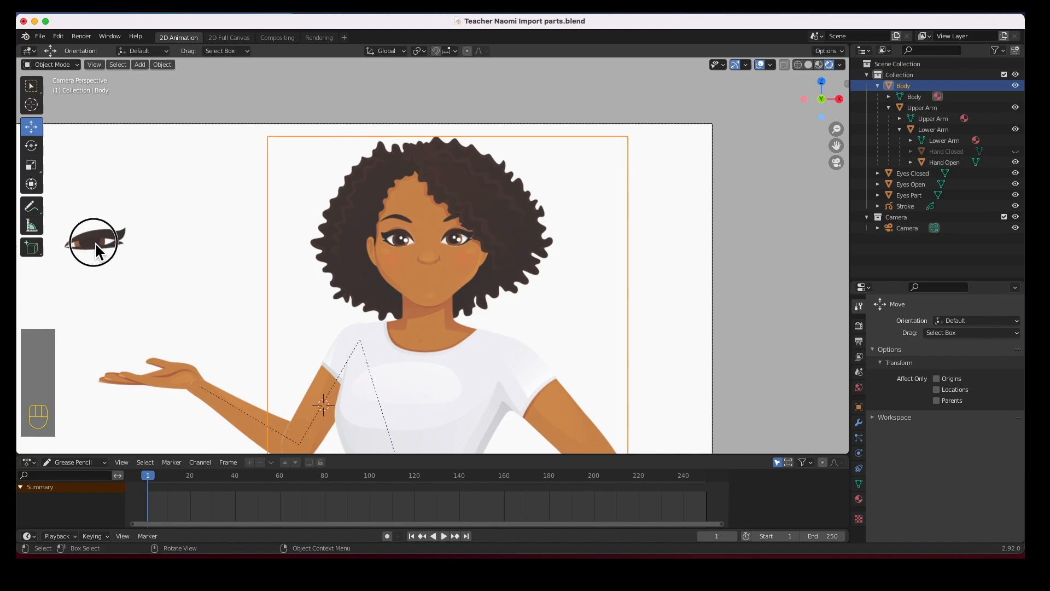
Move Eyes Part onto the face, scale it to about 0.93 over the eyes, then hide it
{"action": "left_click", "coordinate": [94, 243]}
{"action": "left_click_drag", "start_coordinate": [87, 242], "coordinate": [466, 276]}
{"action": "scroll", "coordinate": [465, 273], "scroll_direction": "up", "scroll_amount": 6}
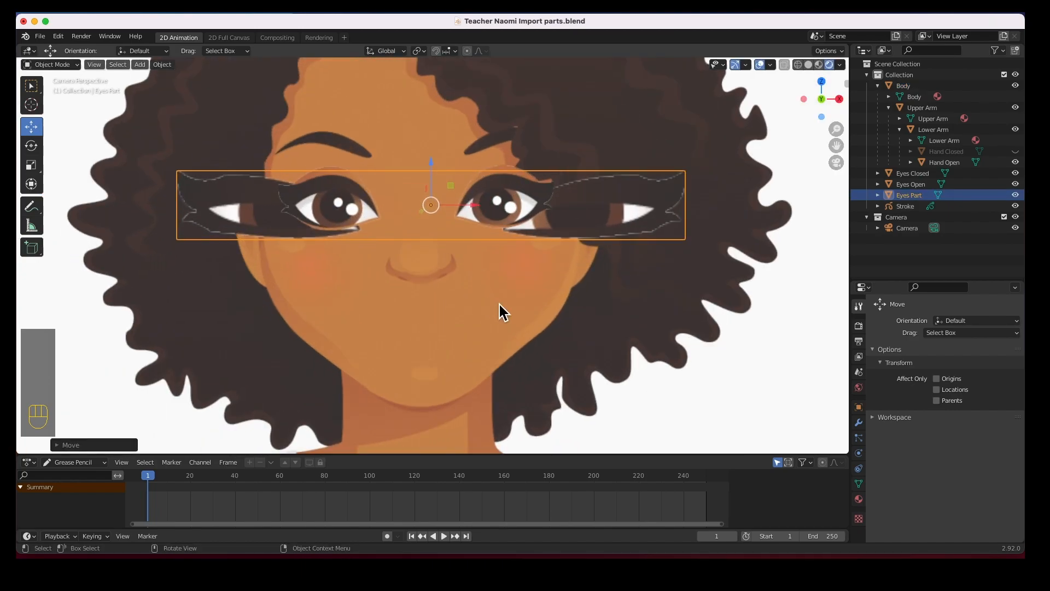
{"action": "key", "text": "s"}
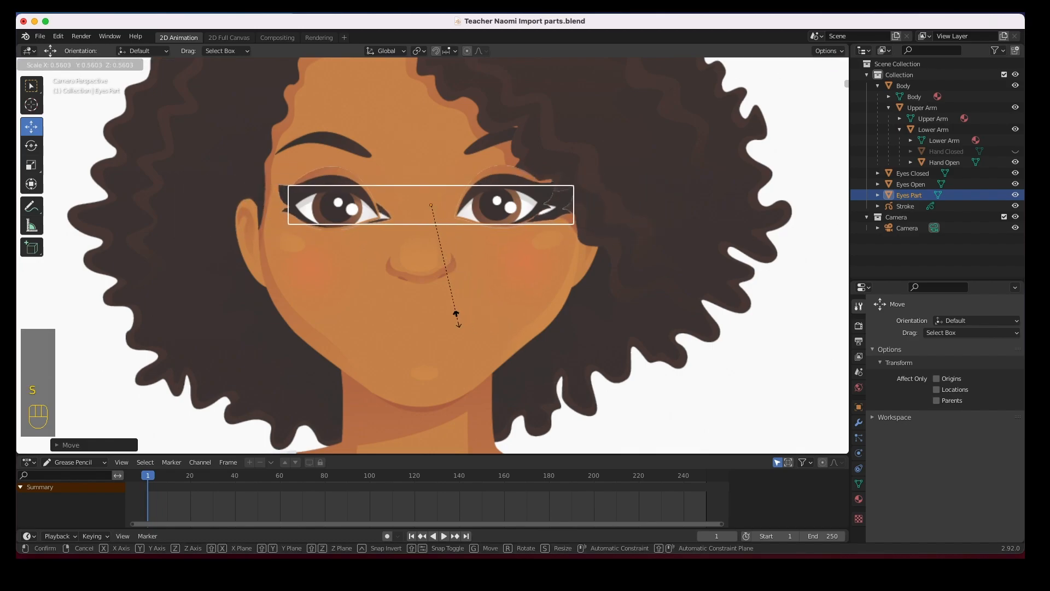
{"action": "left_click", "coordinate": [457, 314]}
{"action": "mouse_move", "coordinate": [434, 204]}
{"action": "left_mouse_down"}
{"action": "mouse_move", "coordinate": [425, 218]}
{"action": "mouse_move", "coordinate": [421, 205]}
{"action": "left_mouse_up"}
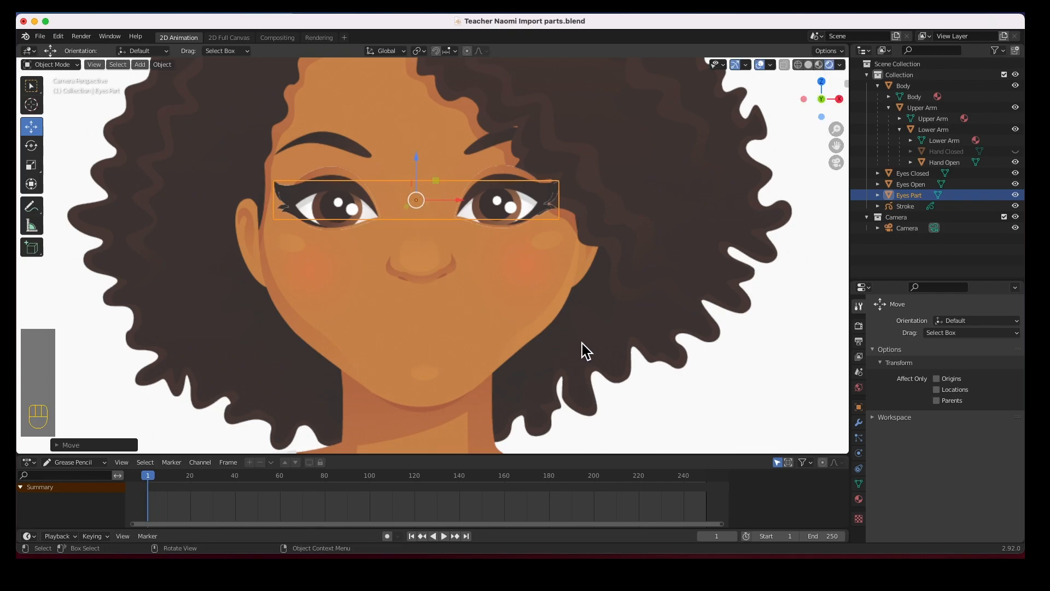
{"action": "key", "text": "s"}
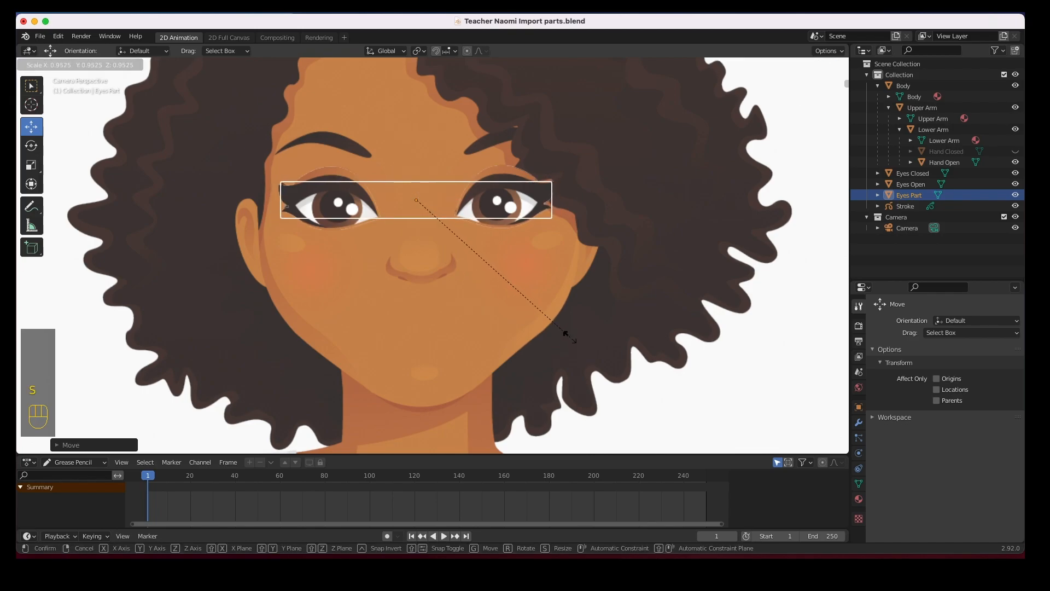
{"action": "left_click", "coordinate": [569, 337]}
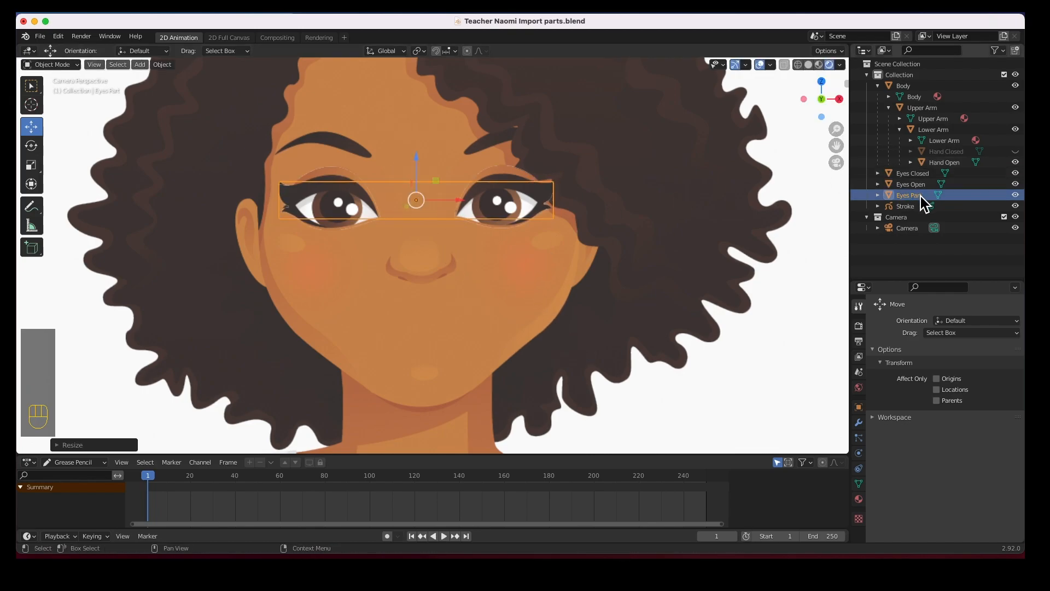
{"action": "left_click", "coordinate": [1015, 194]}
{"action": "scroll", "coordinate": [328, 263], "scroll_direction": "down", "scroll_amount": 7}
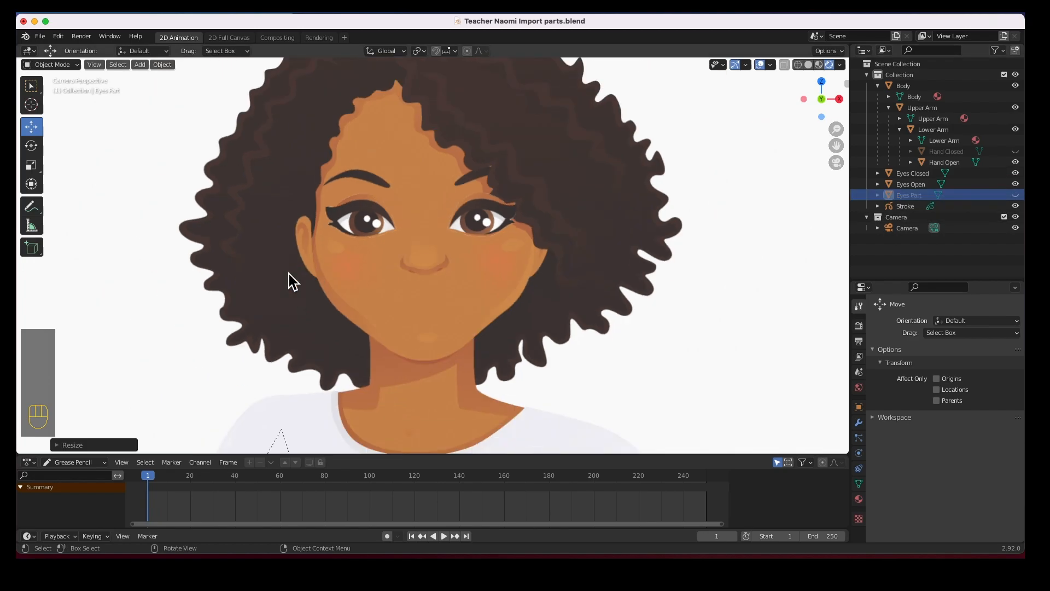
Move the Eyes Closed plane onto the face and scale it over the character's eyes
{"action": "left_click", "coordinate": [86, 241]}
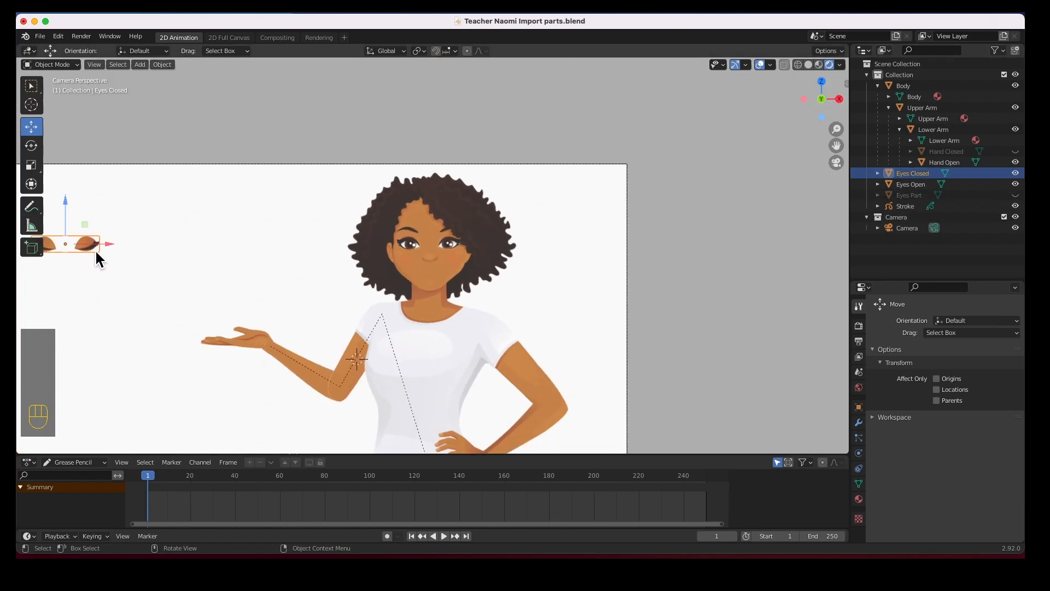
{"action": "left_click_drag", "start_coordinate": [104, 244], "coordinate": [473, 267]}
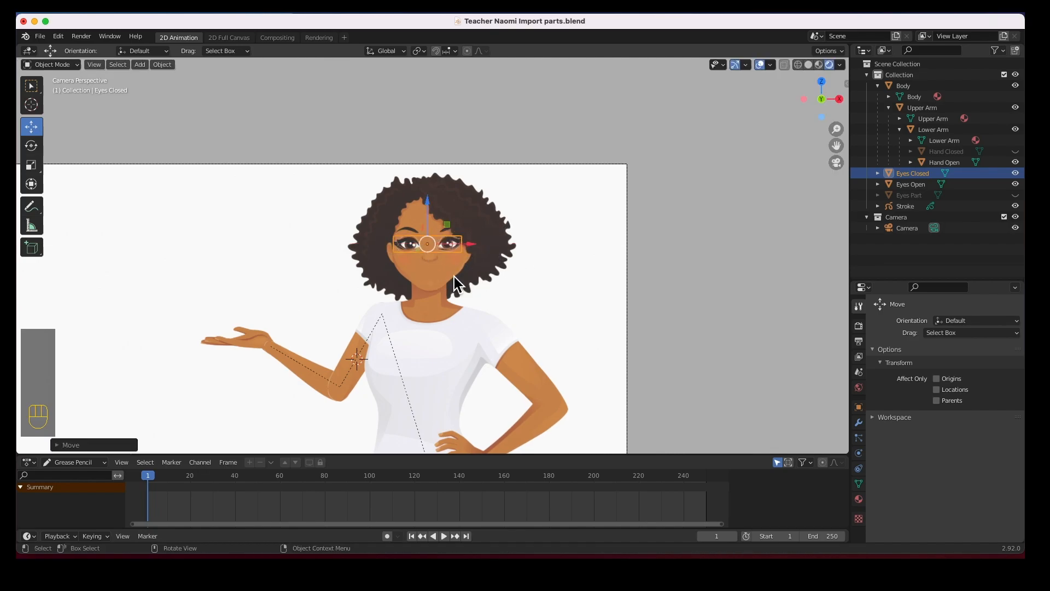
{"action": "scroll", "coordinate": [453, 274], "scroll_direction": "up", "scroll_amount": 8}
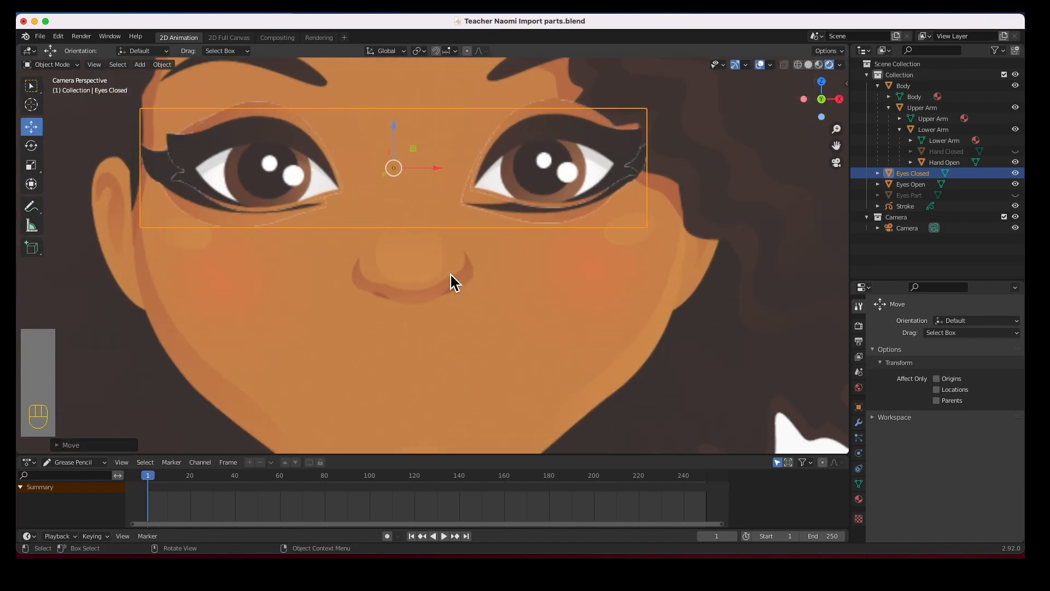
{"action": "key", "text": "s"}
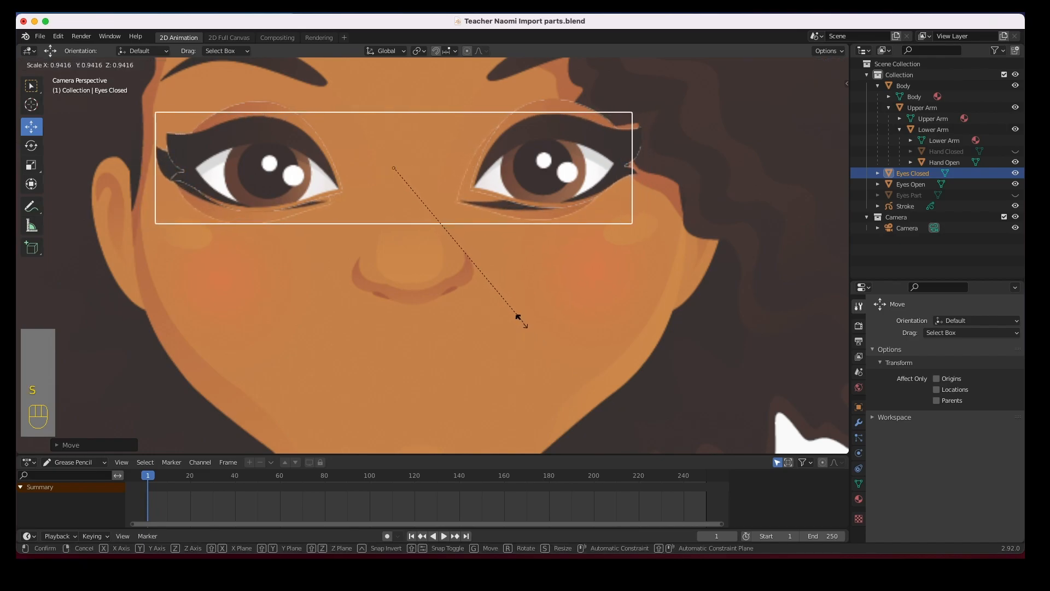
{"action": "left_click", "coordinate": [517, 316]}
{"action": "left_click_drag", "start_coordinate": [392, 174], "coordinate": [435, 163]}
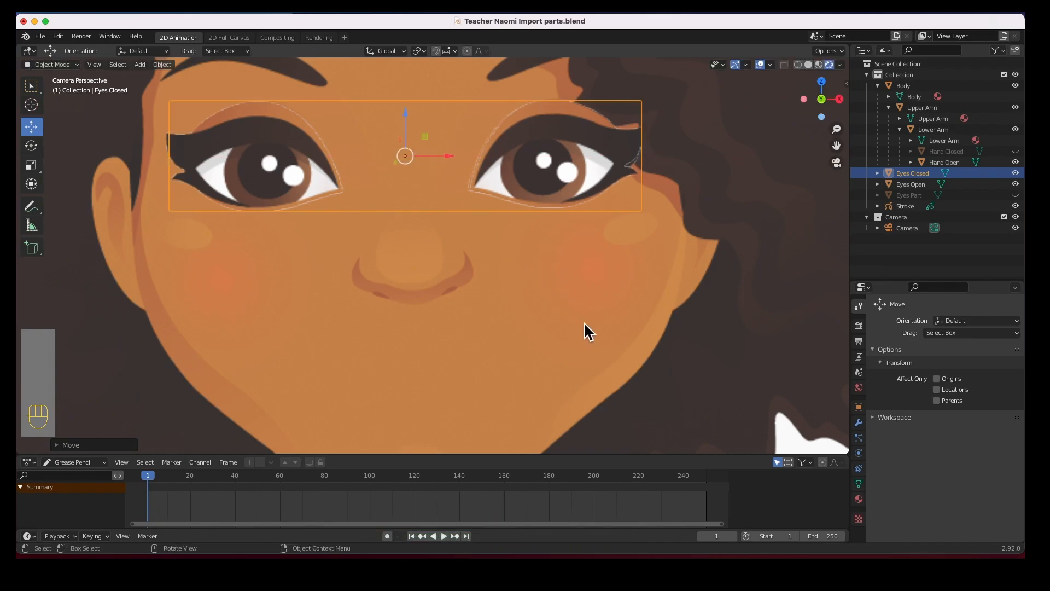
Fine-tune the Eyes Closed size, then hide it in the Outliner
{"action": "key", "text": "s"}
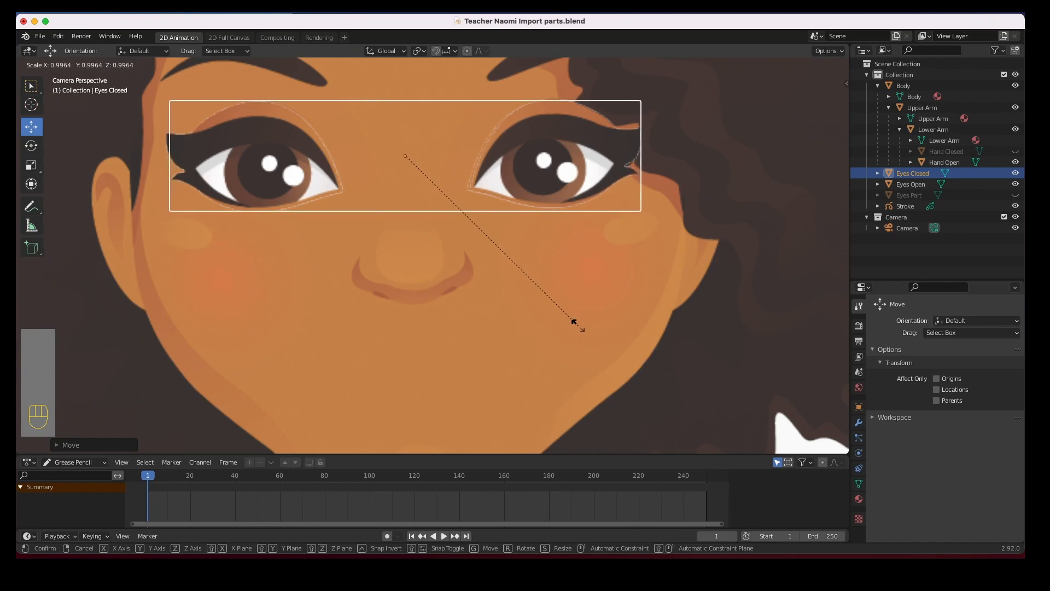
{"action": "left_click", "coordinate": [575, 324]}
{"action": "left_click", "coordinate": [1015, 173]}
{"action": "scroll", "coordinate": [460, 257], "scroll_direction": "down", "scroll_amount": 4}
{"action": "scroll", "coordinate": [455, 216], "scroll_direction": "down", "scroll_amount": 4}
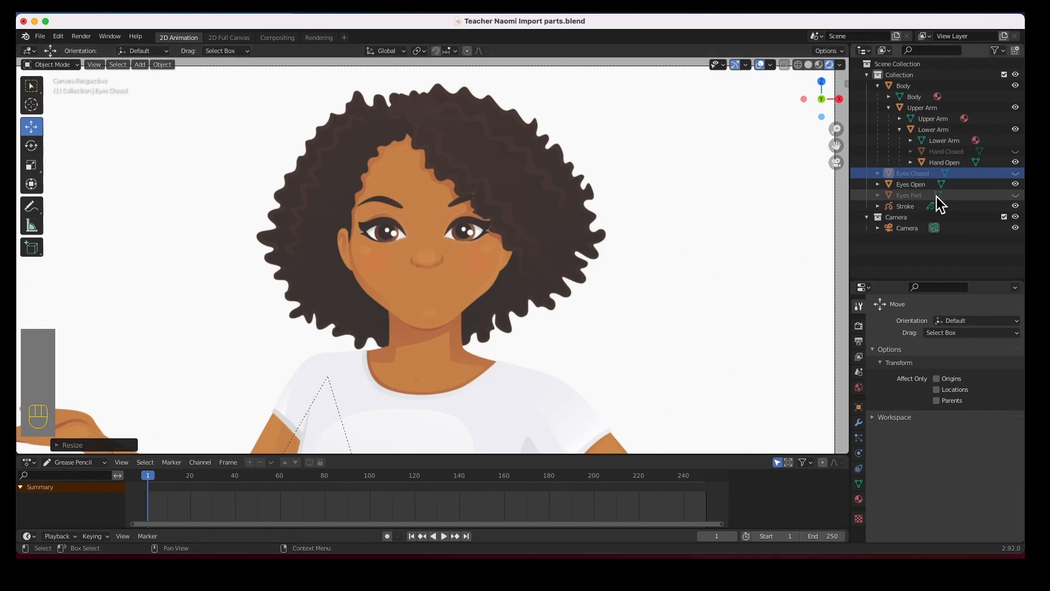
Unhide Eyes Part and Eyes Closed, then parent Eyes Part to Body with Keep Transform
{"action": "left_click_drag", "start_coordinate": [1015, 195], "coordinate": [1011, 174]}
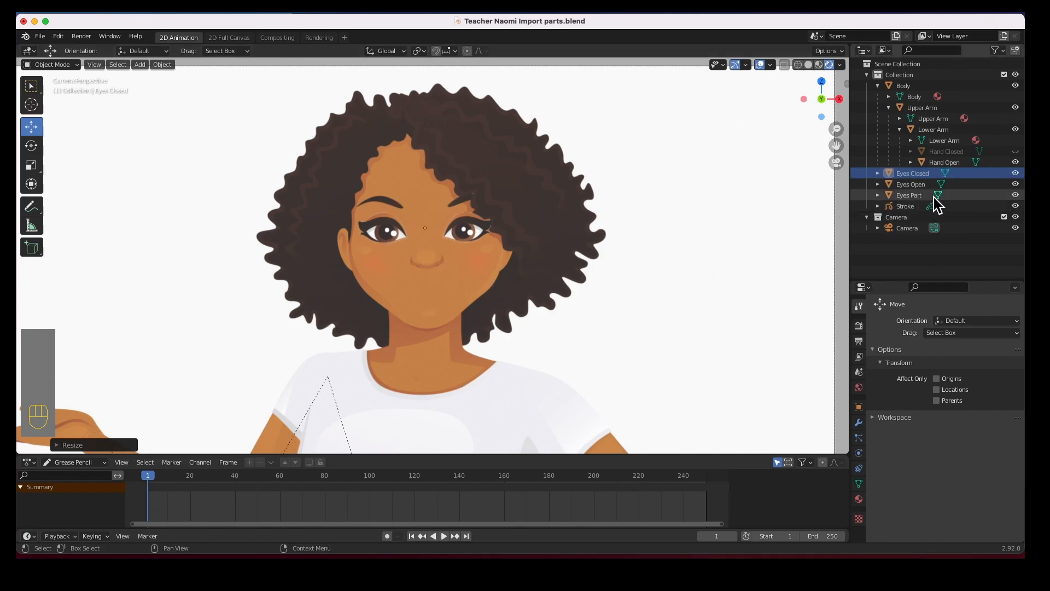
{"action": "left_click", "coordinate": [913, 195]}
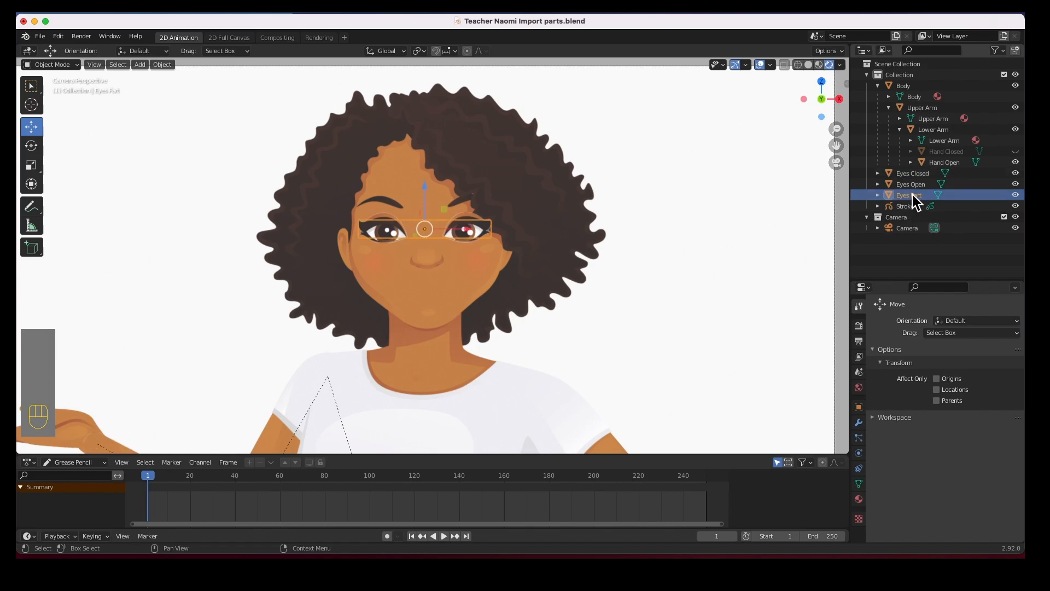
{"action": "left_click", "coordinate": [909, 89], "text": "super"}
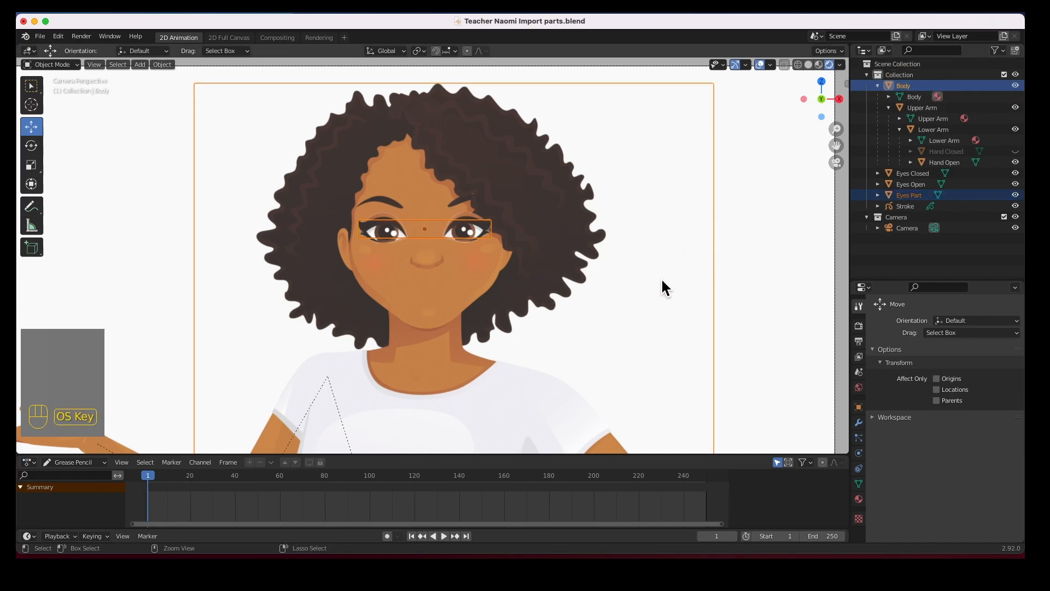
{"action": "key", "text": "super+p"}
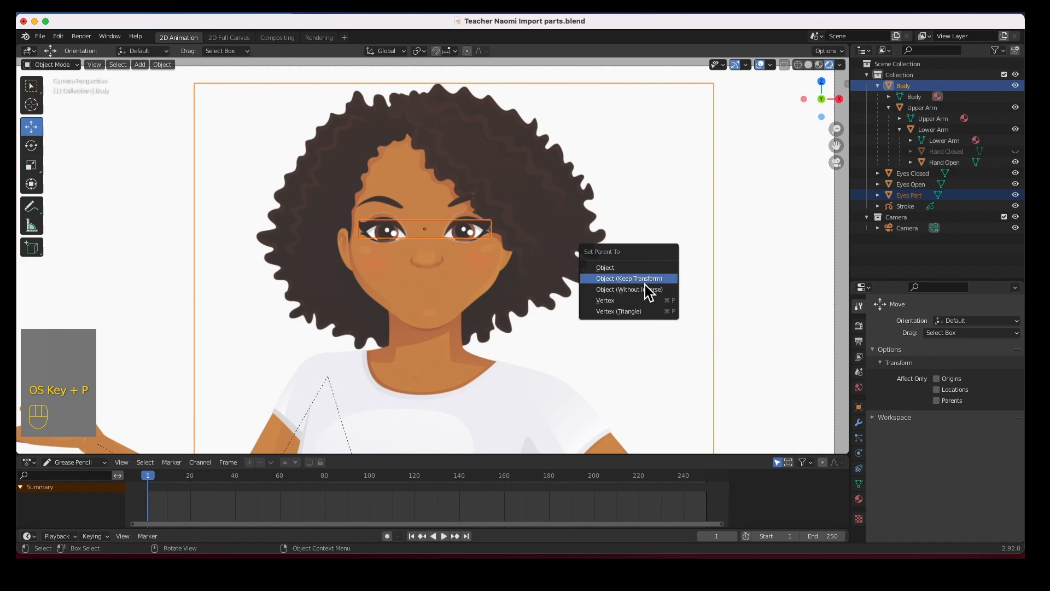
{"action": "left_click", "coordinate": [646, 281]}
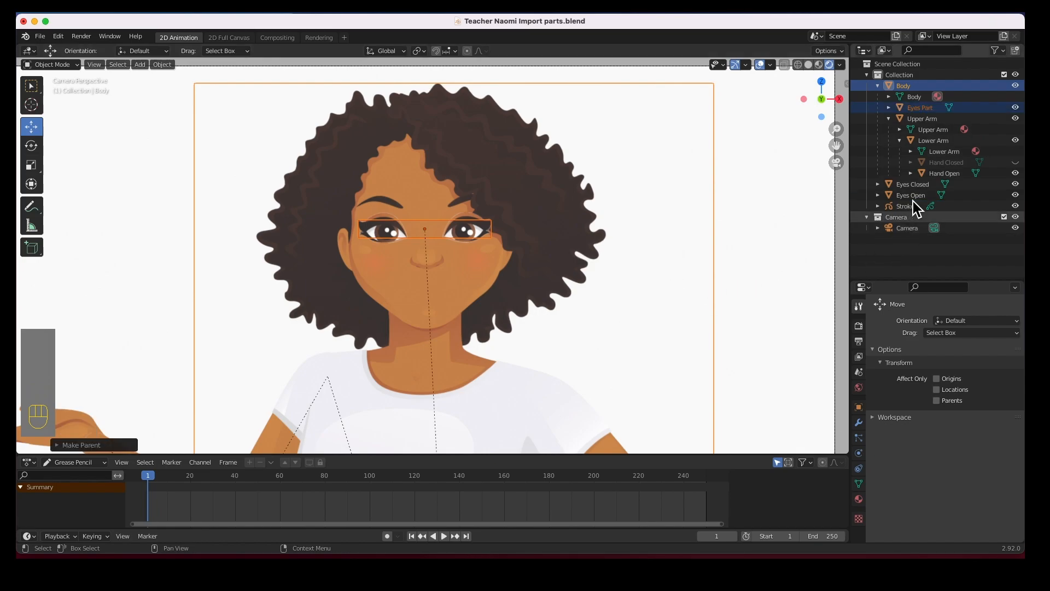
Parent Eyes Closed and Eyes Open to Body with Keep Transform
{"action": "left_click", "coordinate": [912, 185]}
{"action": "left_click", "coordinate": [902, 86], "text": "ctrl"}
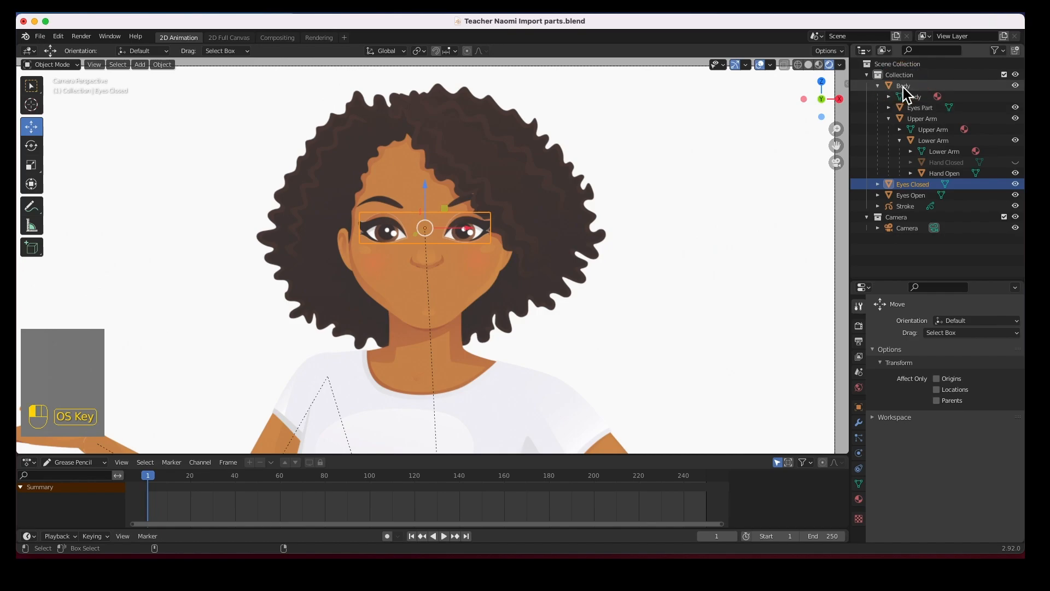
{"action": "left_click", "coordinate": [909, 196], "text": "shift"}
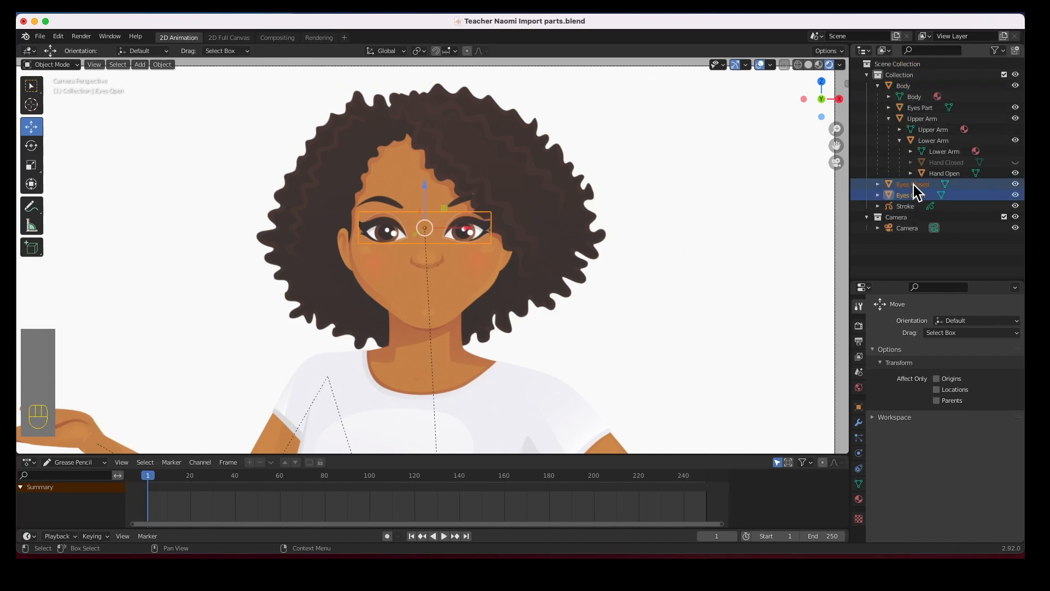
{"action": "left_click", "coordinate": [908, 87], "text": "super"}
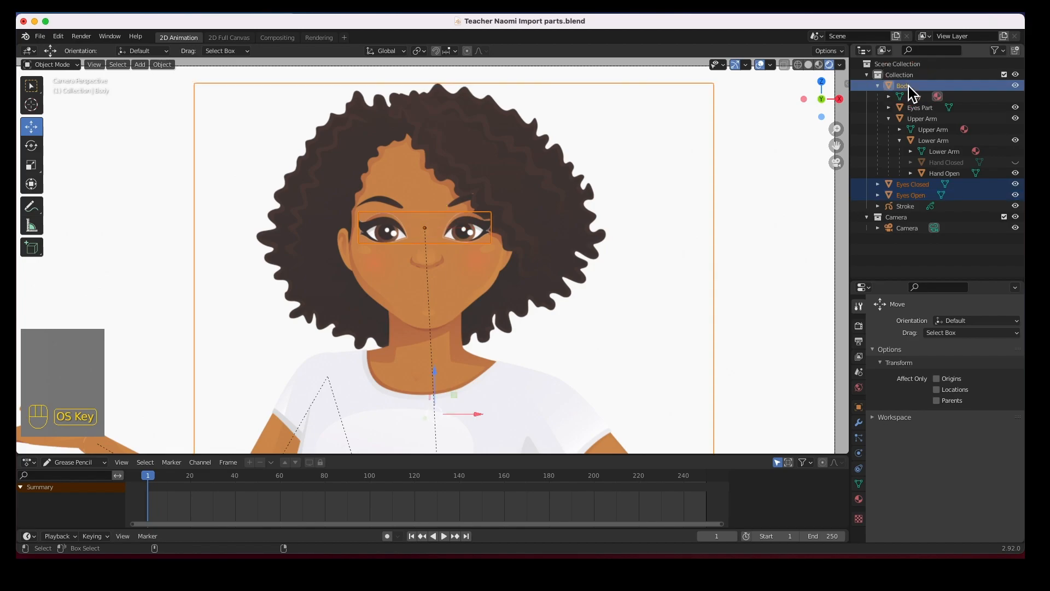
{"action": "key", "text": "super+p"}
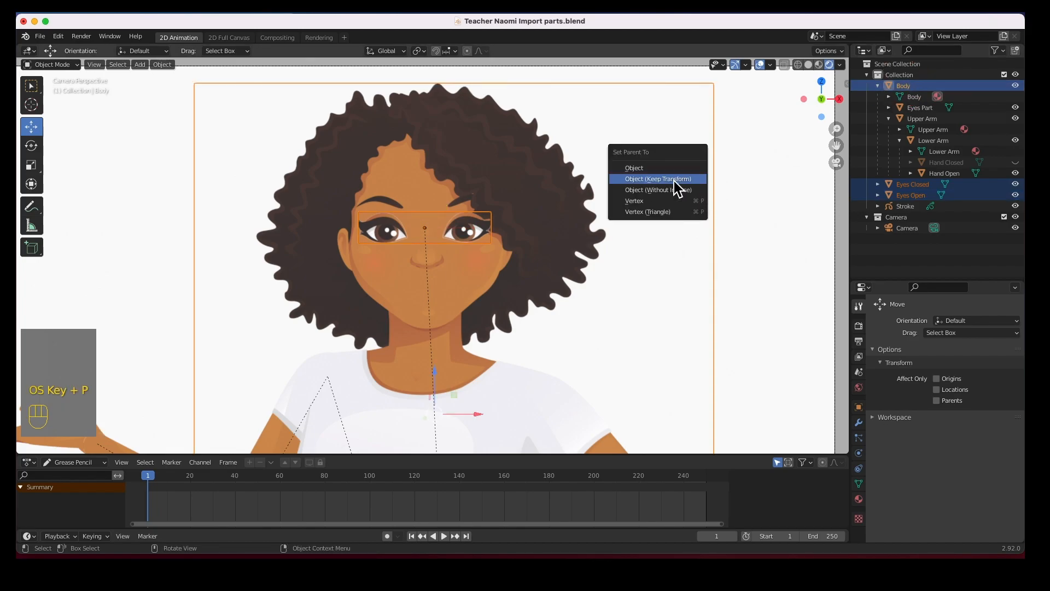
{"action": "left_click", "coordinate": [674, 182]}
Hide Eyes Closed and Eyes Part so only Eyes Open stays visible
{"action": "left_click", "coordinate": [801, 207]}
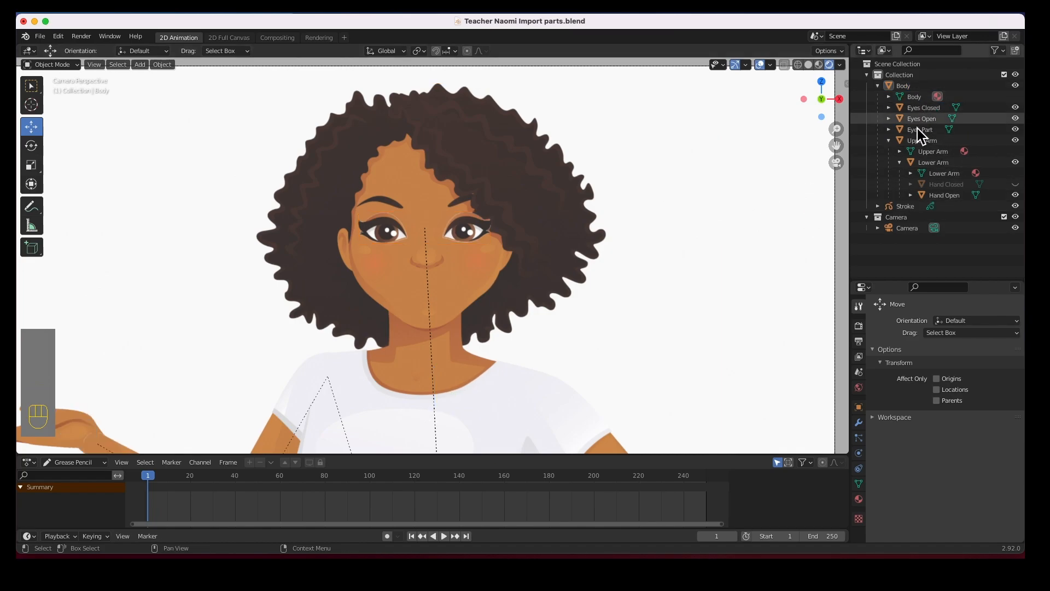
{"action": "left_click", "coordinate": [905, 87]}
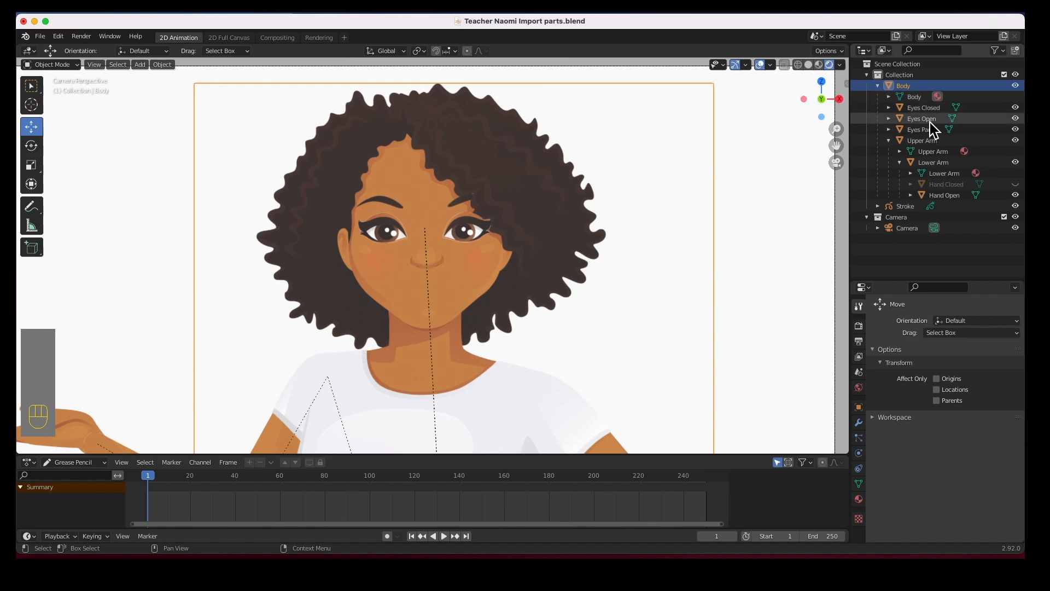
{"action": "left_click", "coordinate": [1015, 107]}
{"action": "left_click", "coordinate": [1015, 129]}
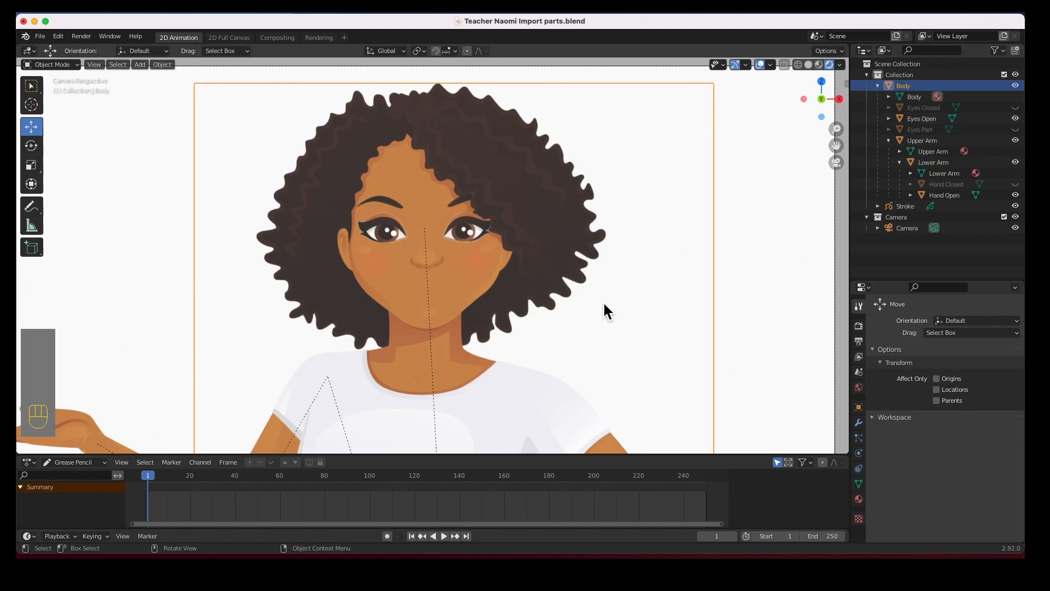
{"action": "scroll", "coordinate": [519, 340], "scroll_direction": "down", "scroll_amount": 6}
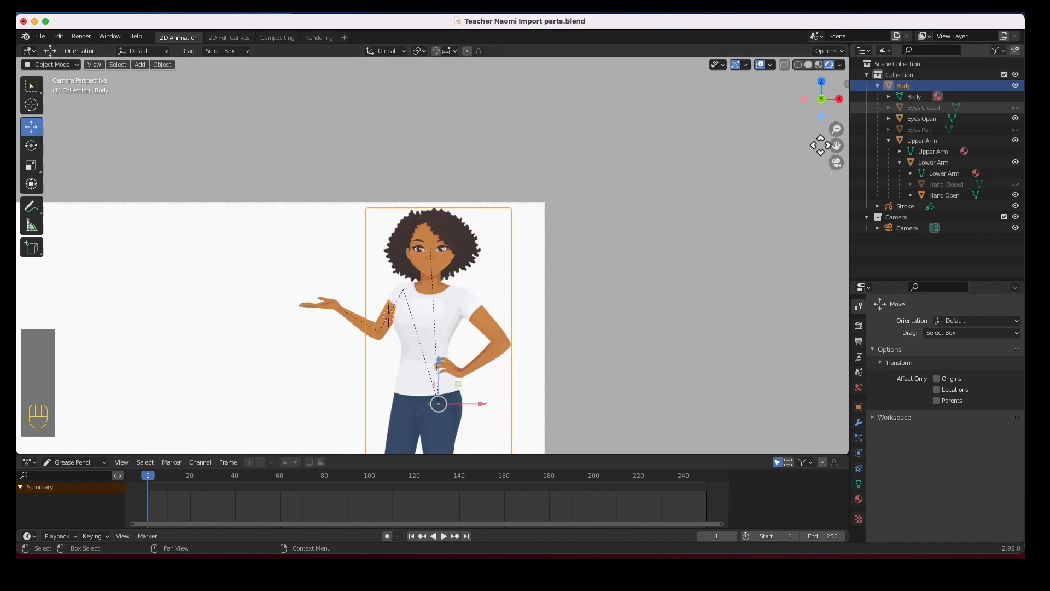
Undo the accidental Body move and save the file as Teacher Naomi Import parts.blend
{"action": "left_click_drag", "start_coordinate": [438, 404], "coordinate": [394, 298]}
{"action": "key", "text": "super+z"}
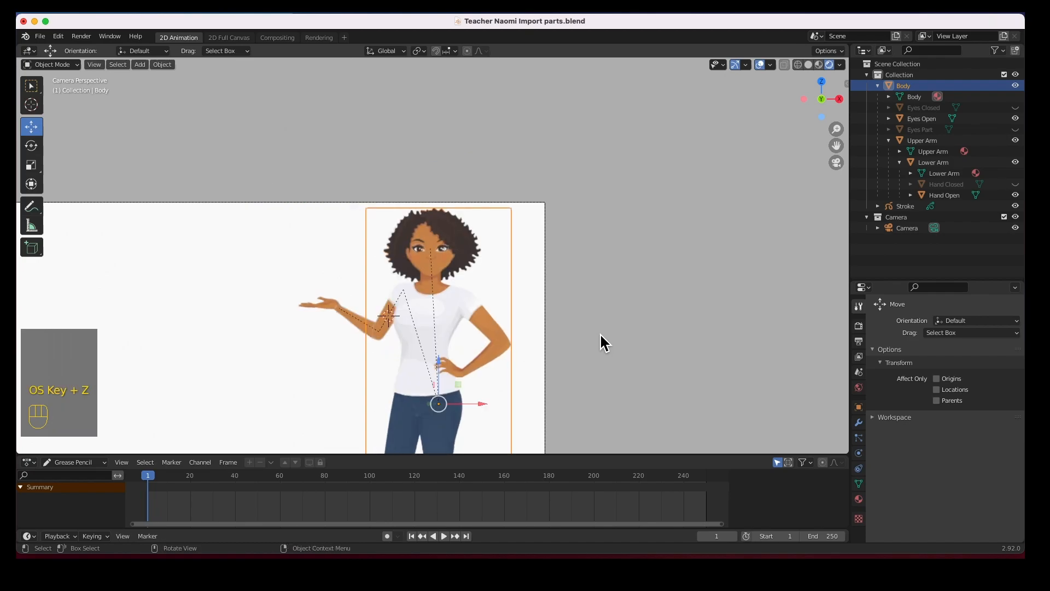
{"action": "middle_click_drag", "start_coordinate": [396, 394], "coordinate": [636, 283], "text": "shift"}
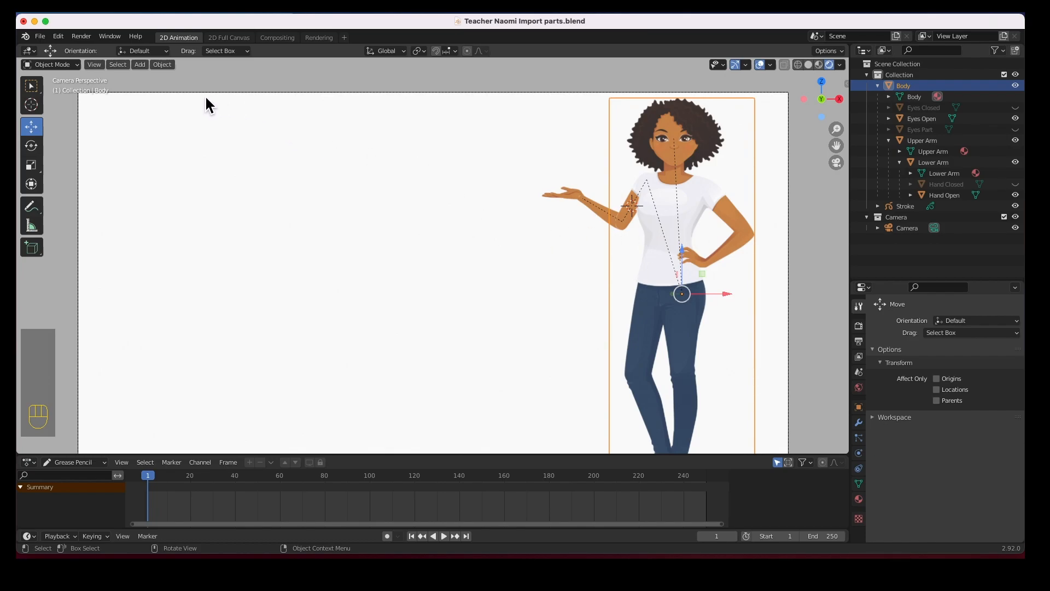
{"action": "key", "text": "super+s"}
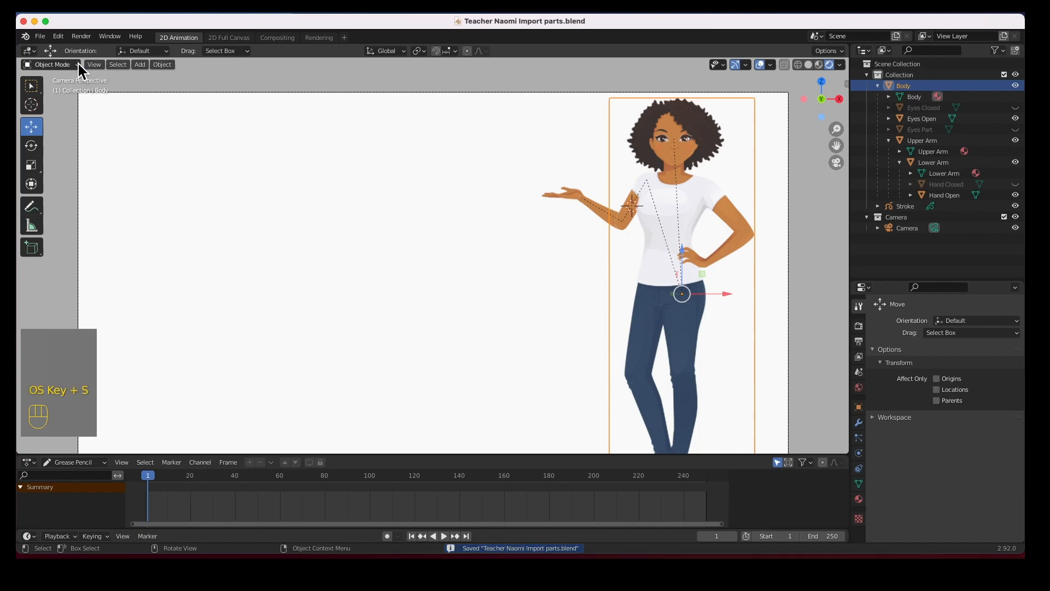
Import Lip Sync 2-01.svg as curve objects via File > Import > Scalable Vector Graphics
{"action": "left_click", "coordinate": [42, 39]}
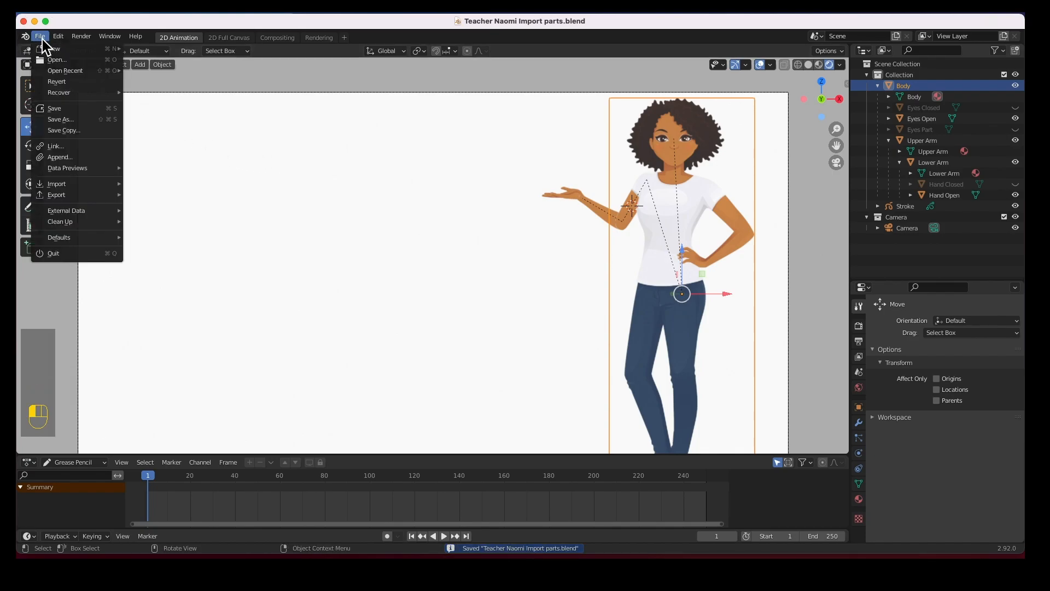
{"action": "mouse_move", "coordinate": [52, 185]}
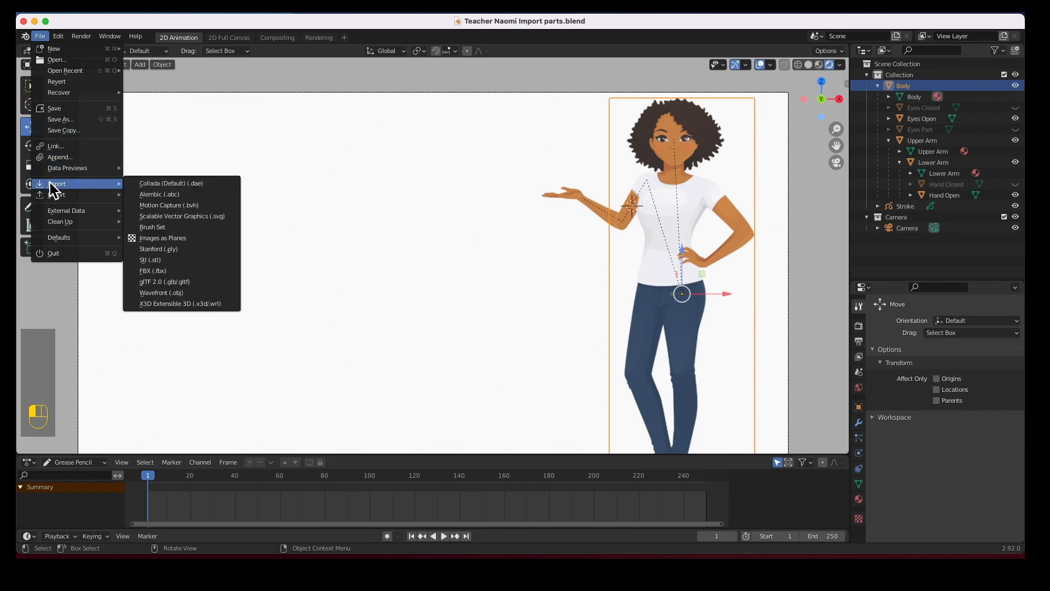
{"action": "left_click", "coordinate": [176, 220]}
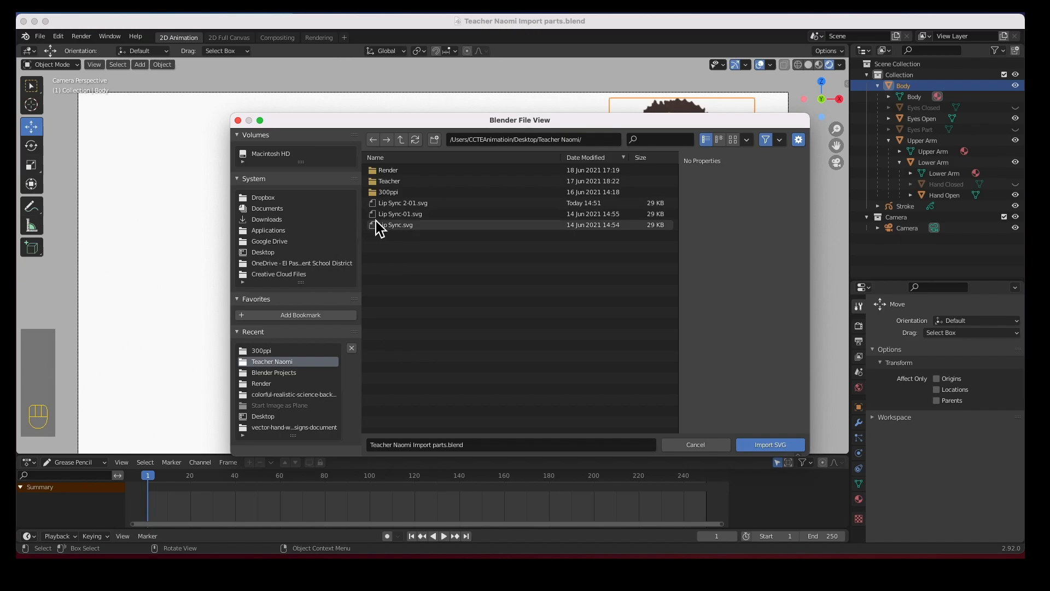
{"action": "left_click", "coordinate": [390, 204]}
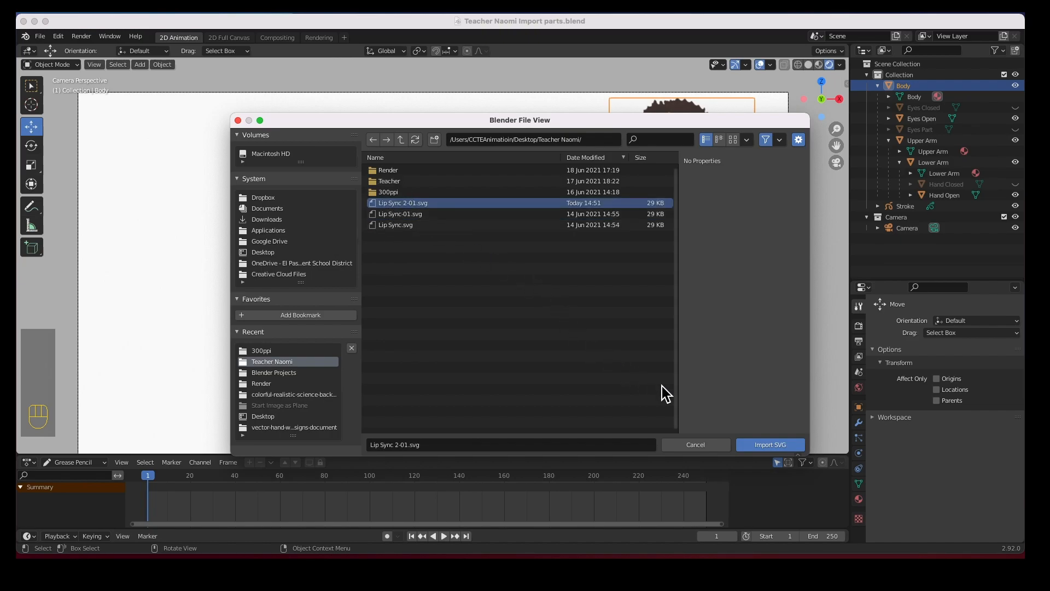
{"action": "left_click", "coordinate": [770, 445]}
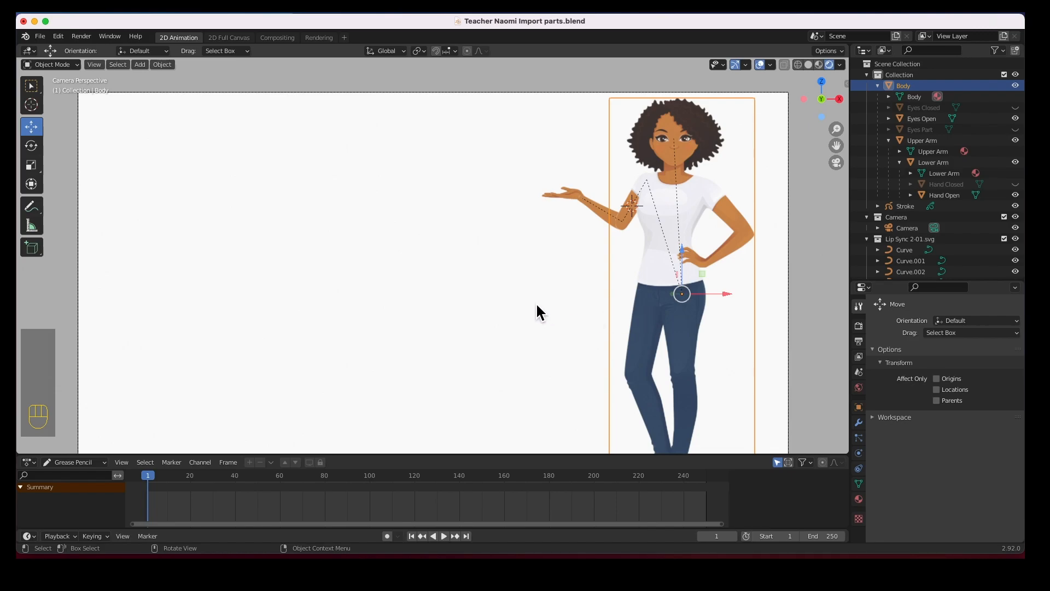
Select the whole range of imported Curve objects and rotate them 90° about the X axis
{"action": "scroll", "coordinate": [930, 237], "scroll_direction": "down", "scroll_amount": 15}
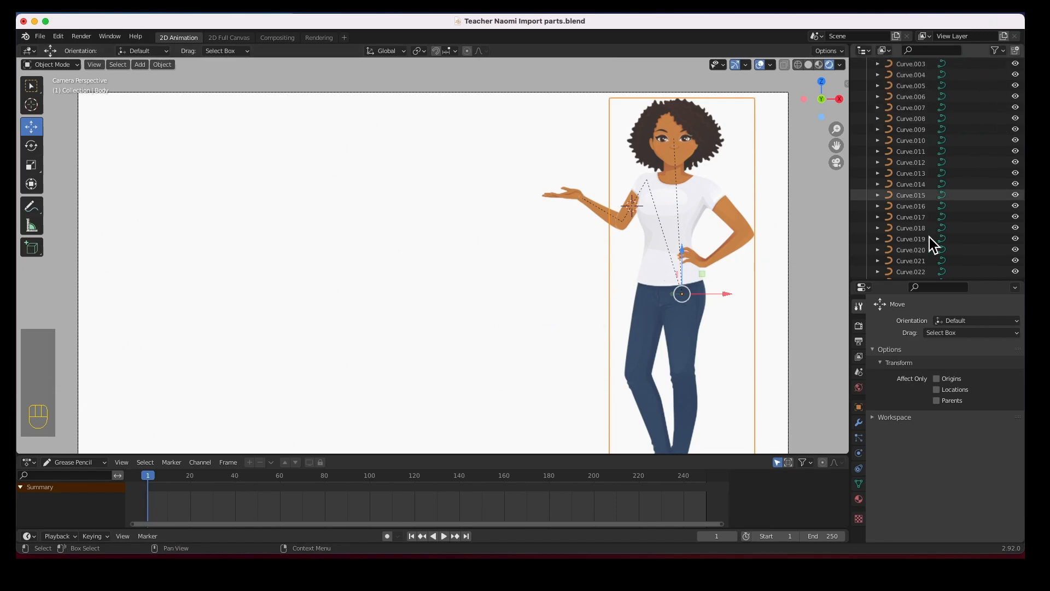
{"action": "scroll", "coordinate": [926, 235], "scroll_direction": "up", "scroll_amount": 15}
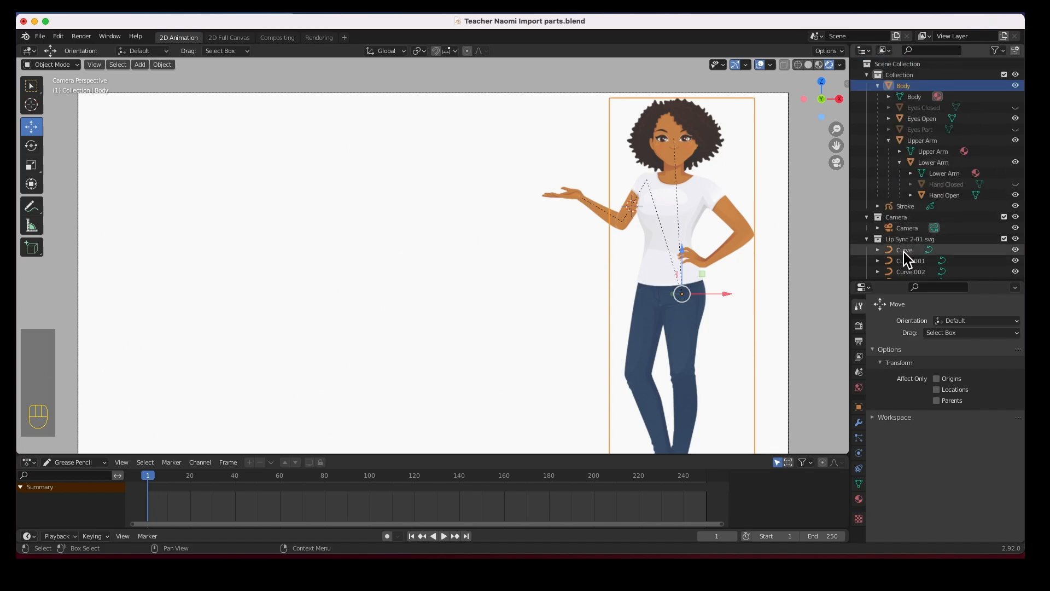
{"action": "left_click", "coordinate": [904, 252]}
{"action": "scroll", "coordinate": [922, 250], "scroll_direction": "down", "scroll_amount": 20}
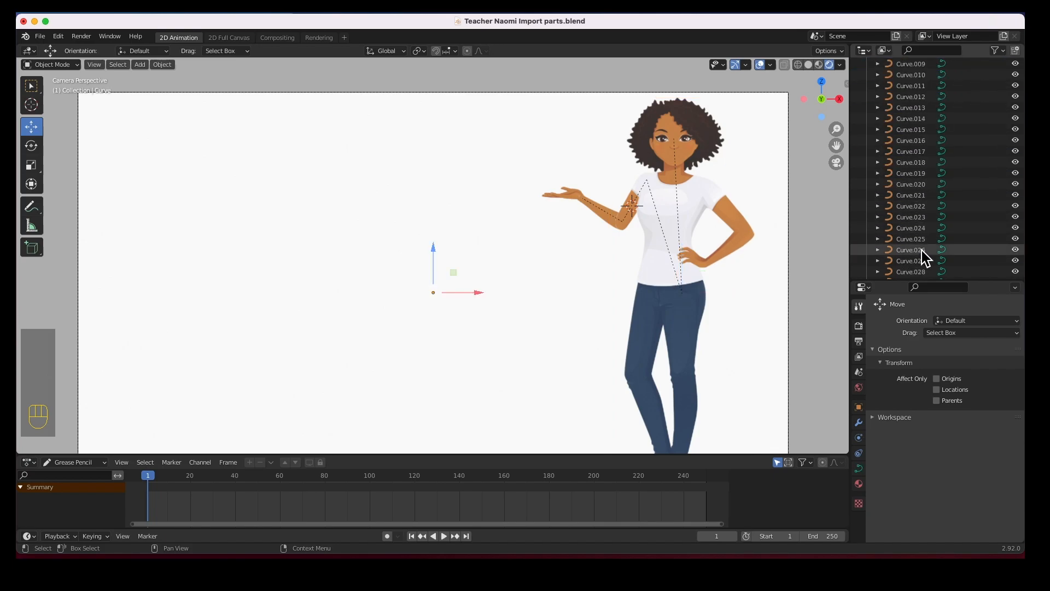
{"action": "scroll", "coordinate": [920, 250], "scroll_direction": "down", "scroll_amount": 20}
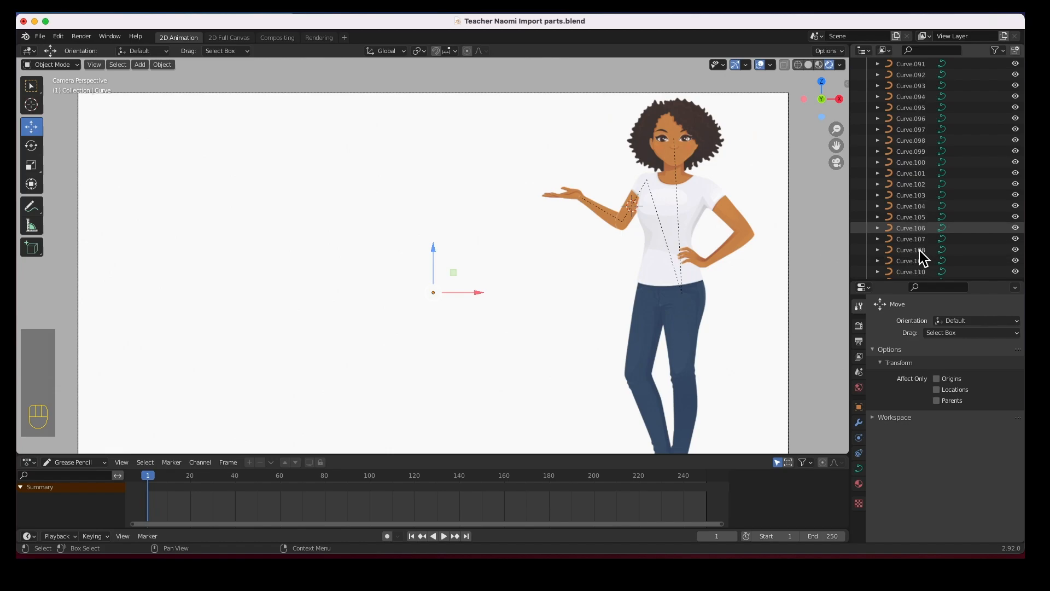
{"action": "scroll", "coordinate": [919, 248], "scroll_direction": "down", "scroll_amount": 10}
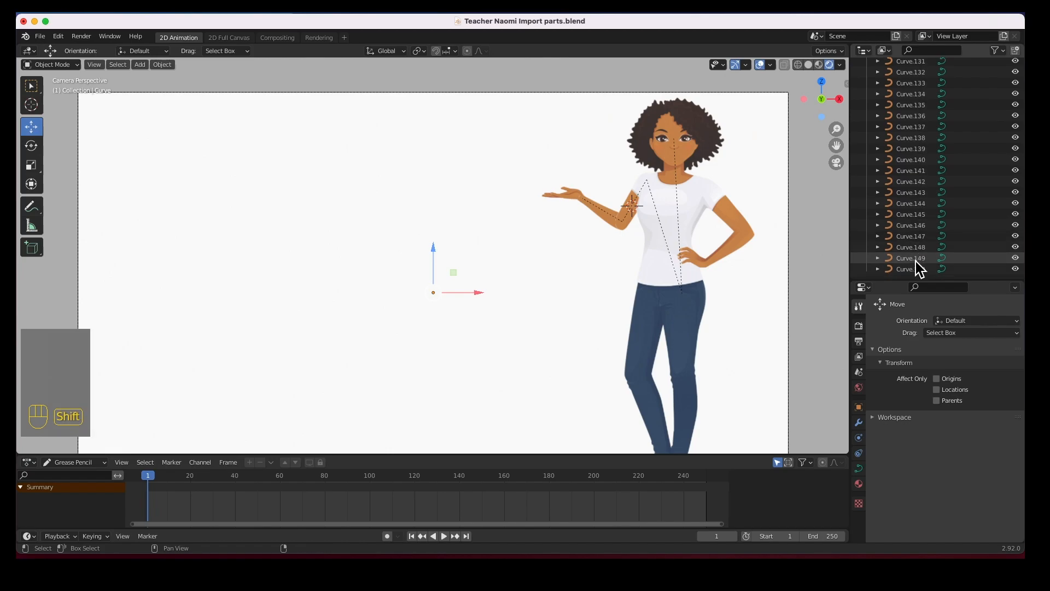
{"action": "left_click", "coordinate": [913, 269], "text": "shift"}
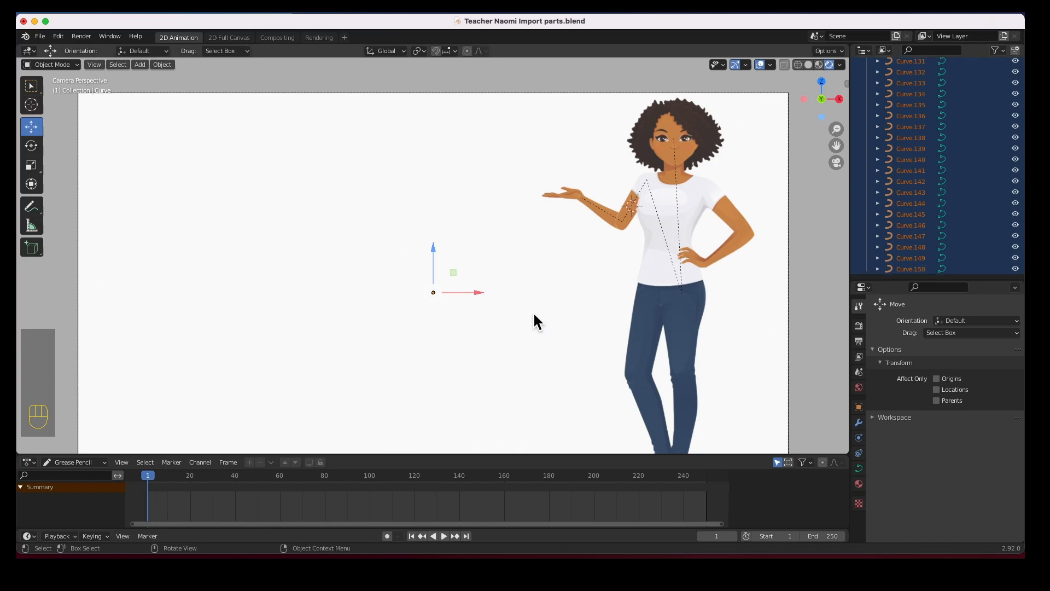
{"action": "key", "text": "r"}
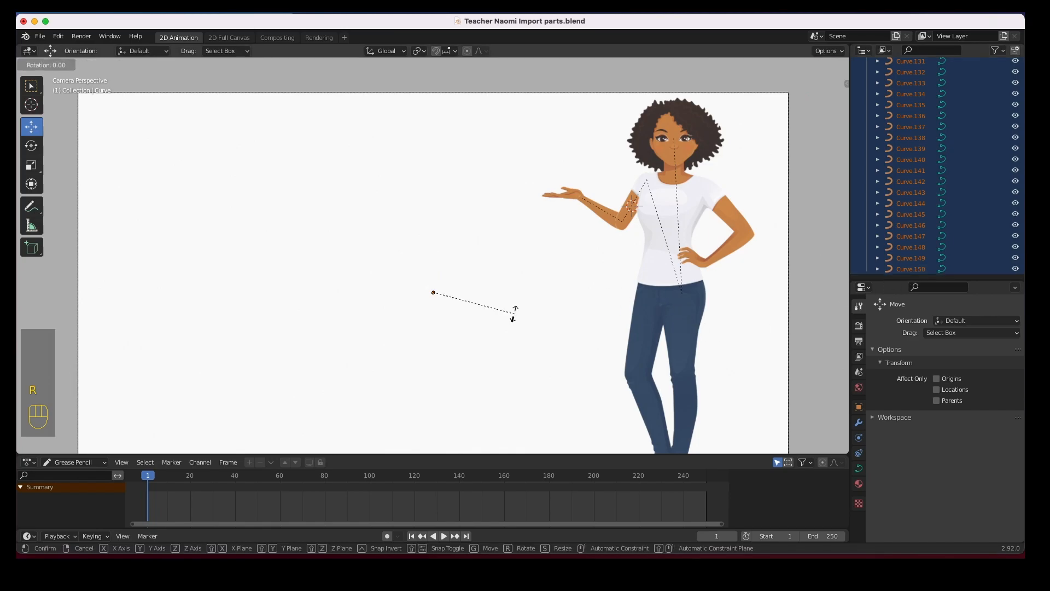
{"action": "key", "text": "x"}
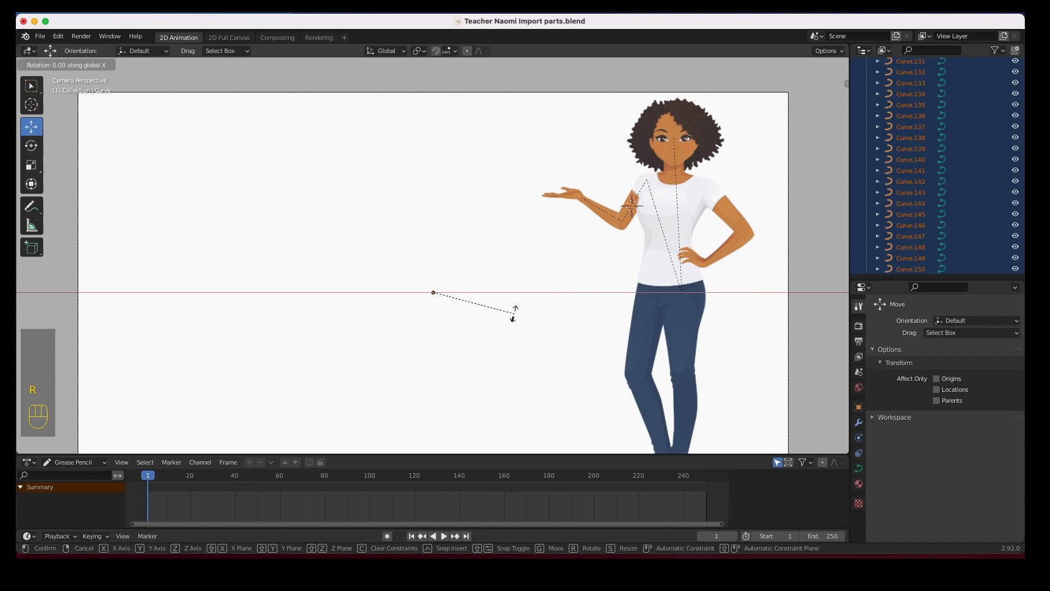
{"action": "type", "text": "90"}
{"action": "key", "text": "Return"}
{"action": "scroll", "coordinate": [487, 310], "scroll_direction": "up", "scroll_amount": 8}
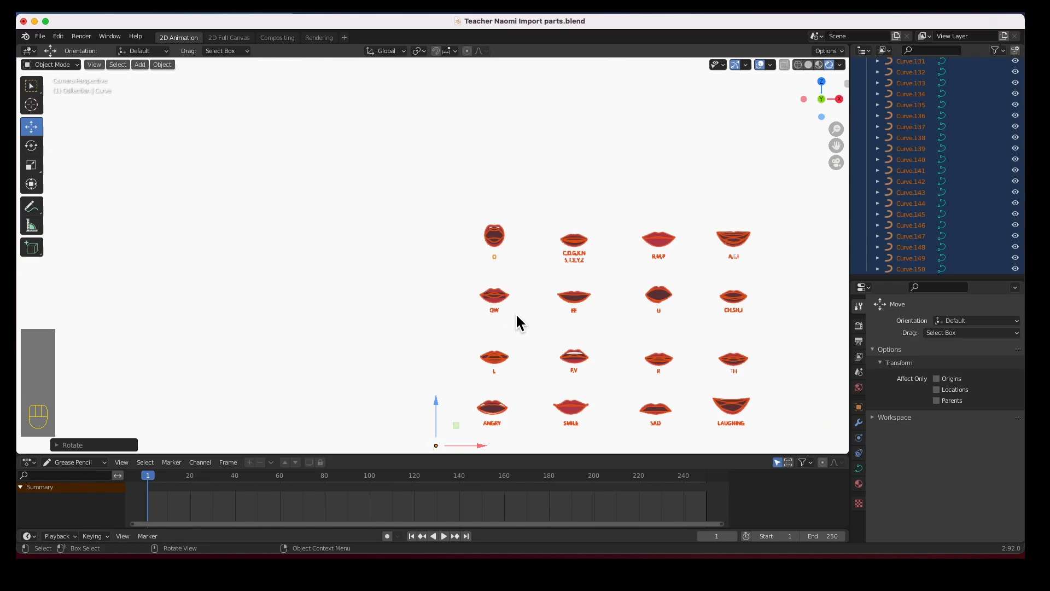
Frame the whole lip-shape grid in view and deselect all the curves
{"action": "scroll", "coordinate": [519, 303], "scroll_direction": "up", "scroll_amount": 5}
{"action": "scroll", "coordinate": [520, 303], "scroll_direction": "down", "scroll_amount": 2}
{"action": "scroll", "coordinate": [519, 304], "scroll_direction": "down", "scroll_amount": 3}
{"action": "scroll", "coordinate": [519, 303], "scroll_direction": "up", "scroll_amount": 4}
{"action": "middle_click_drag", "start_coordinate": [560, 335], "coordinate": [261, 225], "text": "shift"}
{"action": "left_click", "coordinate": [224, 197]}
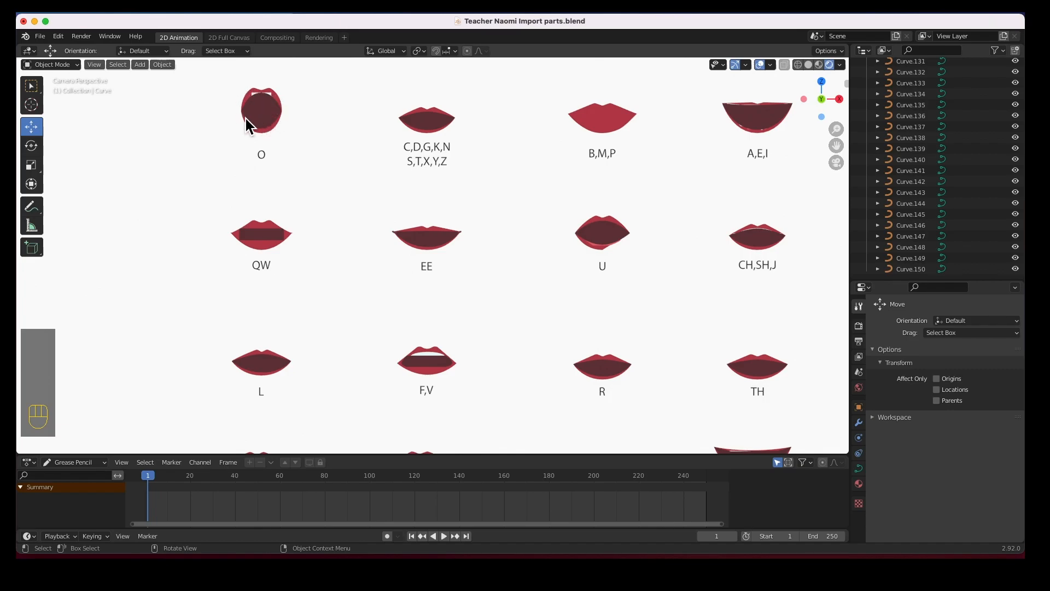
Select Curve.150 in the Outliner, then scroll back to the top of the list
{"action": "scroll", "coordinate": [363, 322], "scroll_direction": "down", "scroll_amount": 2}
{"action": "scroll", "coordinate": [362, 321], "scroll_direction": "down", "scroll_amount": 2}
{"action": "scroll", "coordinate": [373, 311], "scroll_direction": "up", "scroll_amount": 3}
{"action": "scroll", "coordinate": [364, 295], "scroll_direction": "down", "scroll_amount": 2}
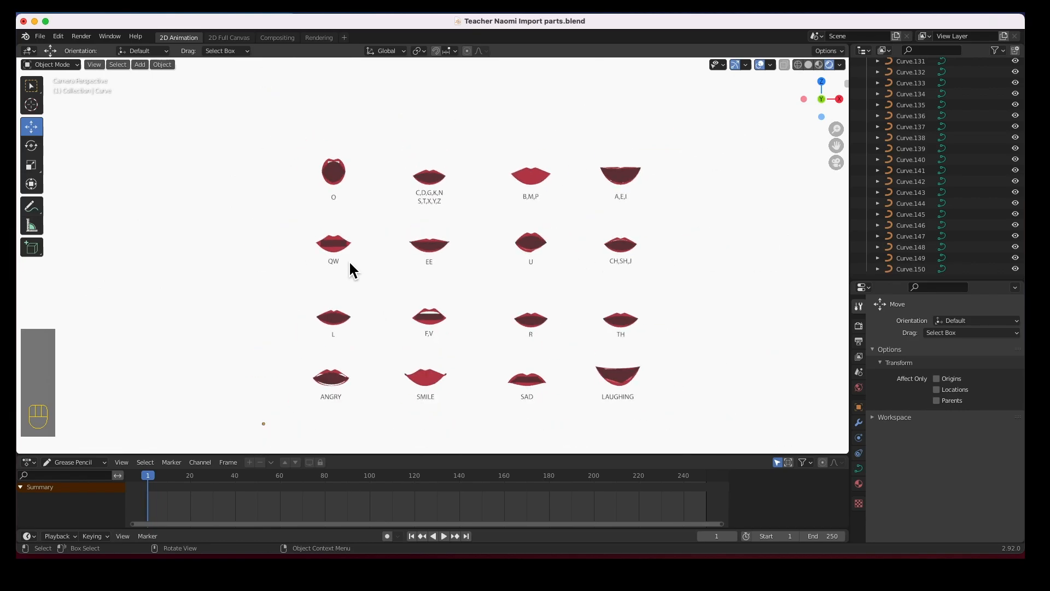
{"action": "scroll", "coordinate": [937, 159], "scroll_direction": "up", "scroll_amount": 10}
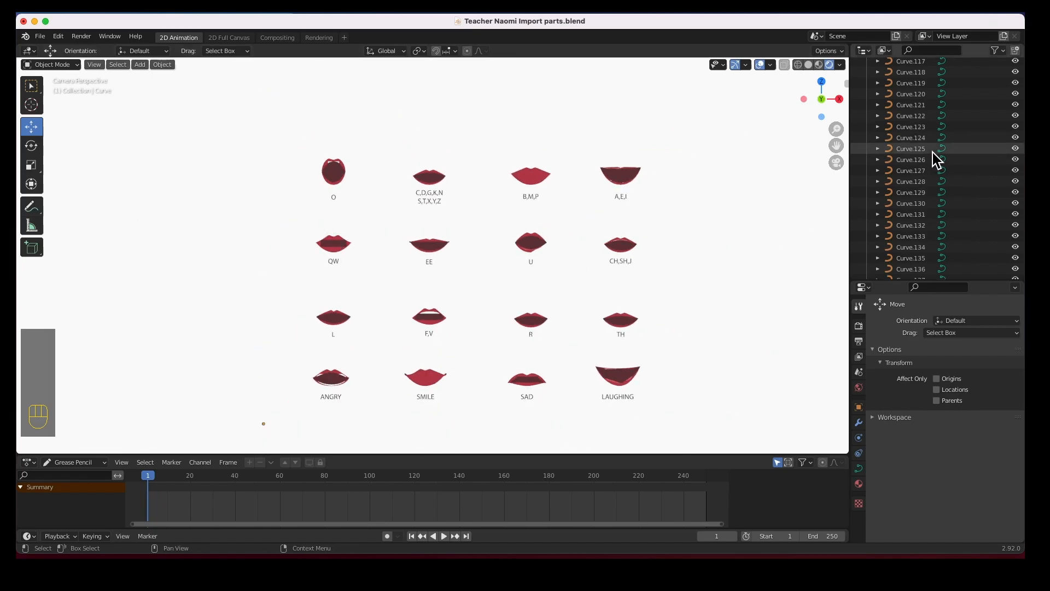
{"action": "scroll", "coordinate": [935, 159], "scroll_direction": "down", "scroll_amount": 8}
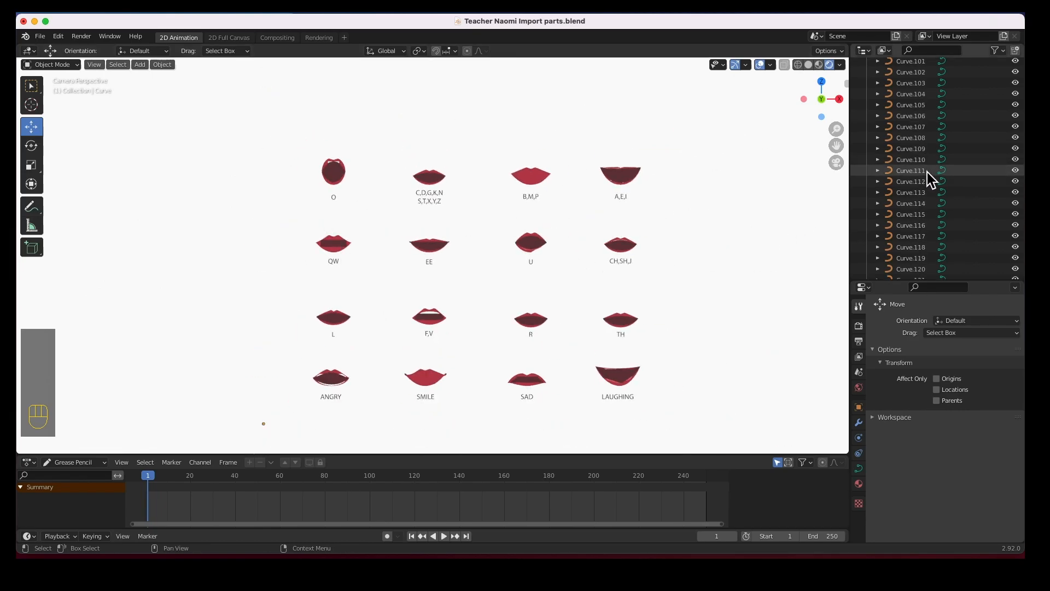
{"action": "scroll", "coordinate": [926, 203], "scroll_direction": "down", "scroll_amount": 2}
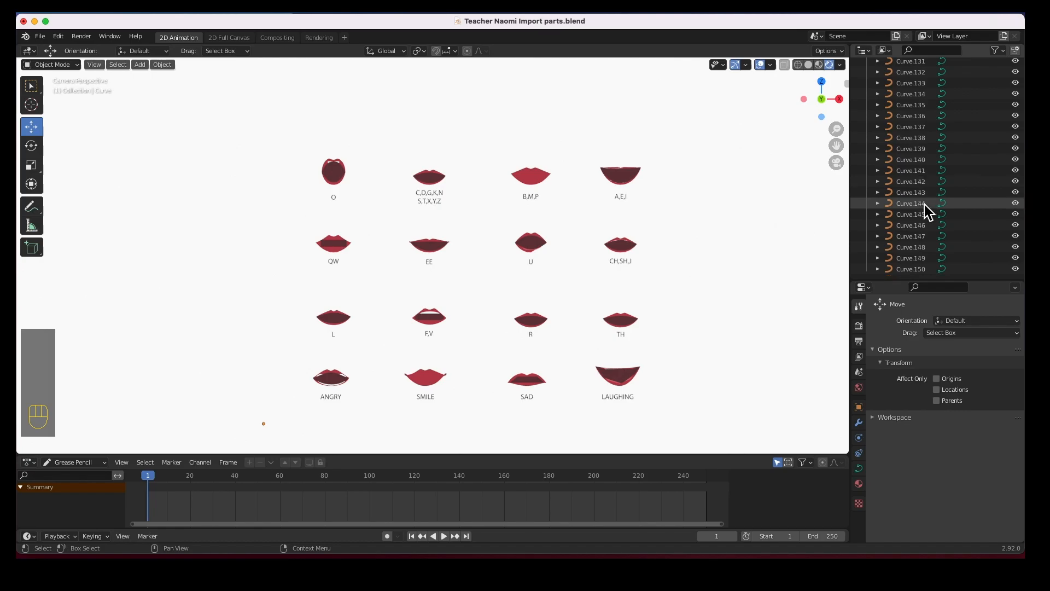
{"action": "left_click", "coordinate": [917, 269]}
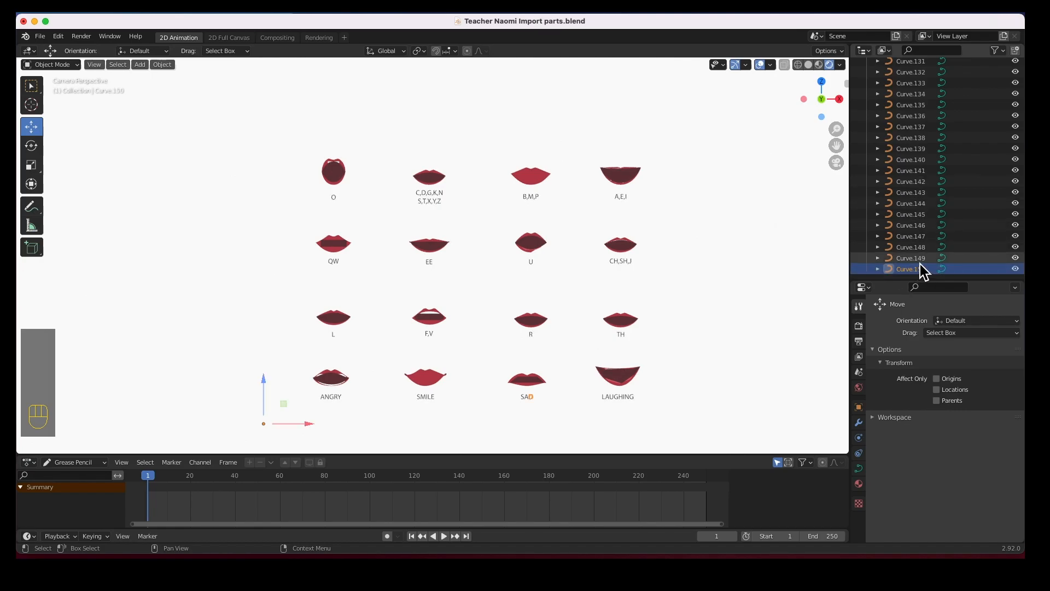
{"action": "scroll", "coordinate": [968, 256], "scroll_direction": "up", "scroll_amount": 5}
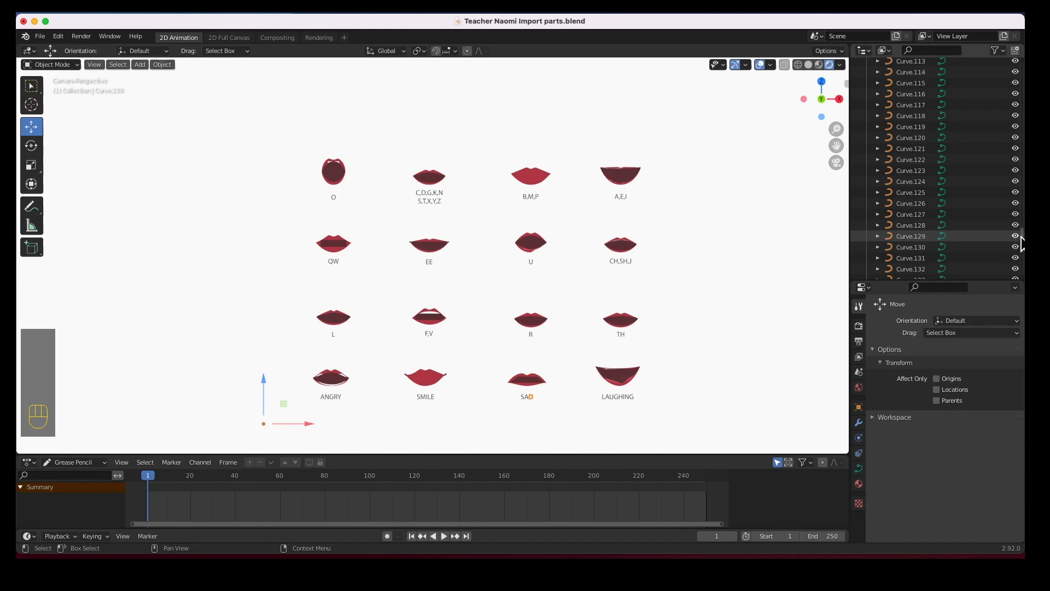
{"action": "left_click_drag", "start_coordinate": [1023, 243], "coordinate": [1014, 82]}
{"action": "scroll", "coordinate": [967, 115], "scroll_direction": "up", "scroll_amount": 3}
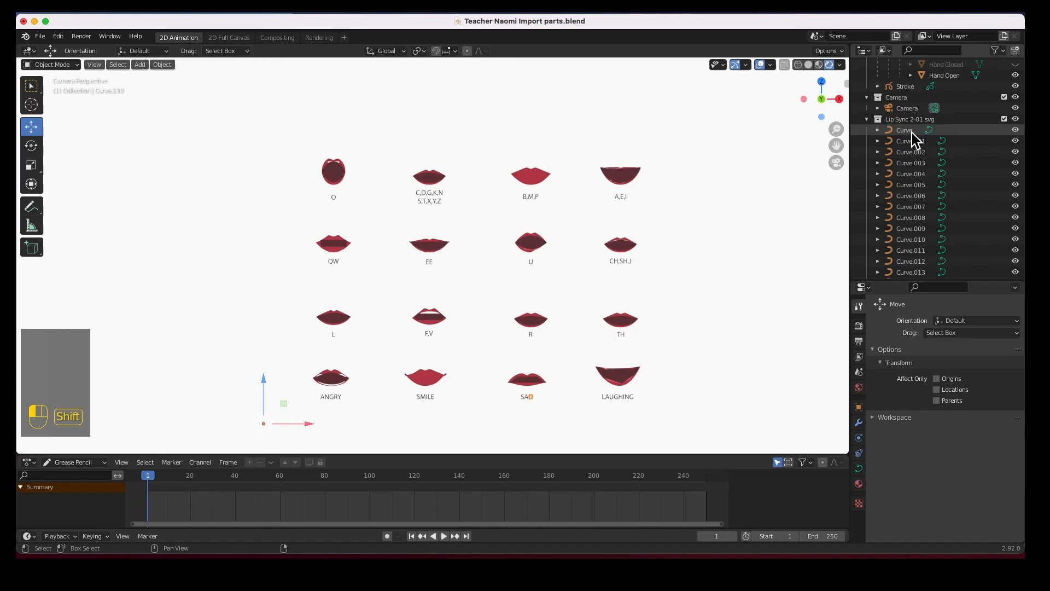
Range-select Curve through Curve.150 and convert them with Object > Convert To > Grease Pencil
{"action": "left_click", "coordinate": [911, 132], "text": "shift"}
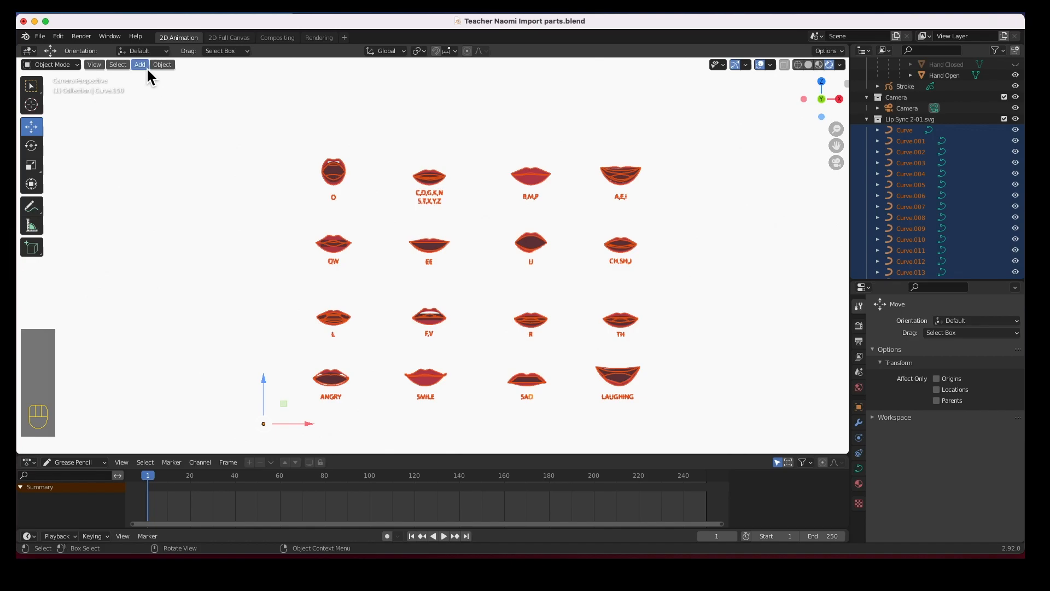
{"action": "left_click", "coordinate": [160, 65]}
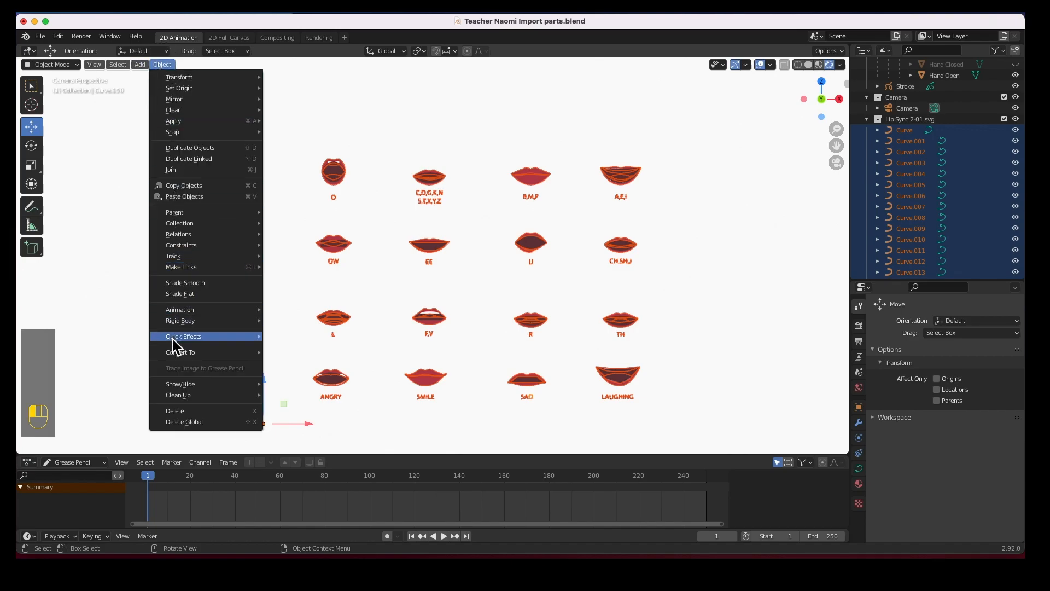
{"action": "mouse_move", "coordinate": [188, 353]}
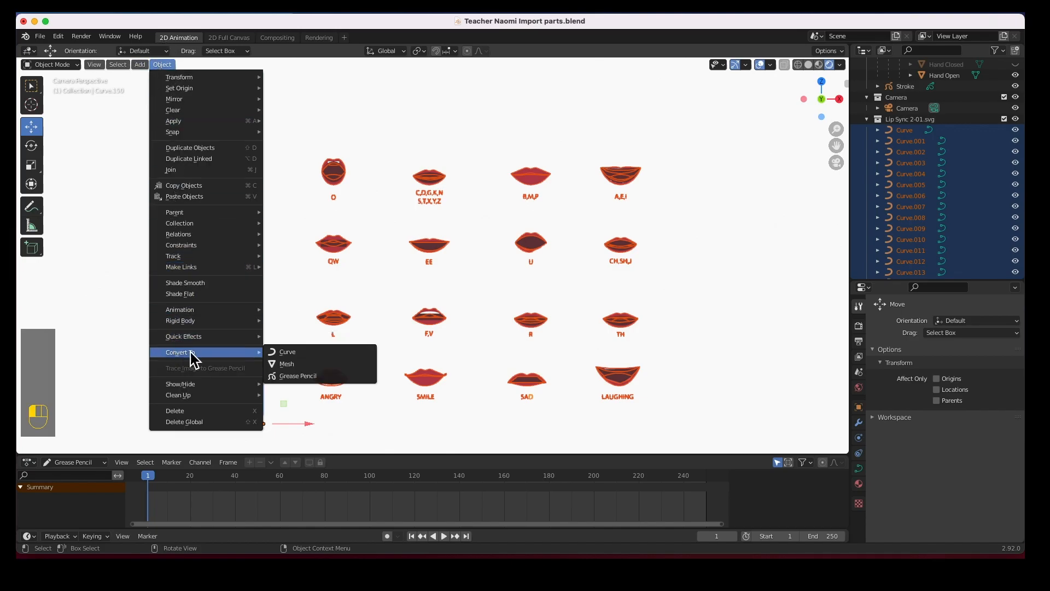
{"action": "left_click", "coordinate": [284, 375]}
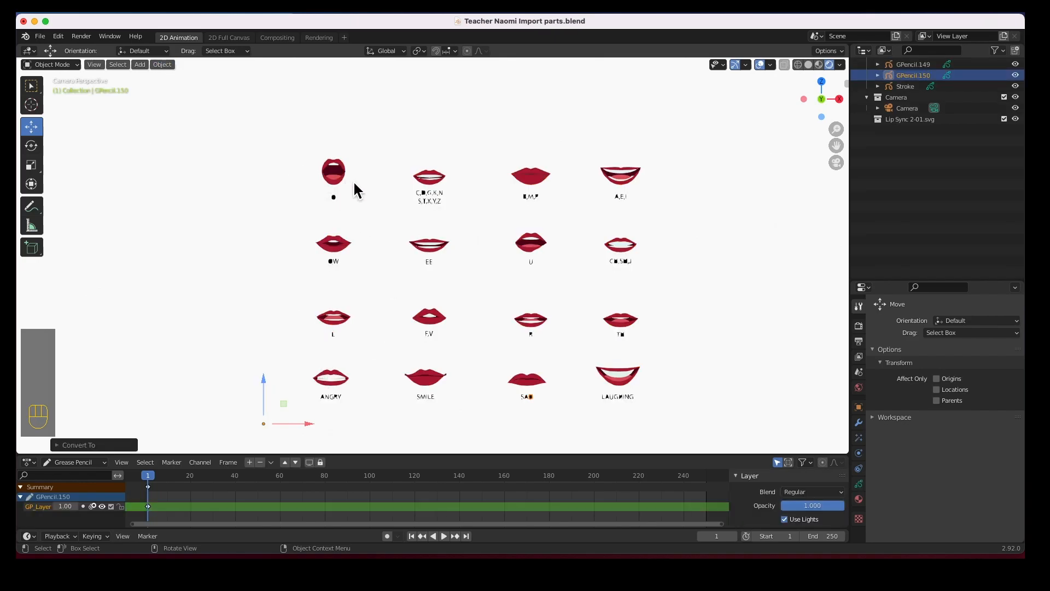
Inspect converted shapes such as GPencil.144 and the L mouth, then centre the O mouth in view
{"action": "scroll", "coordinate": [353, 181], "scroll_direction": "up", "scroll_amount": 8}
{"action": "scroll", "coordinate": [353, 183], "scroll_direction": "down", "scroll_amount": 10}
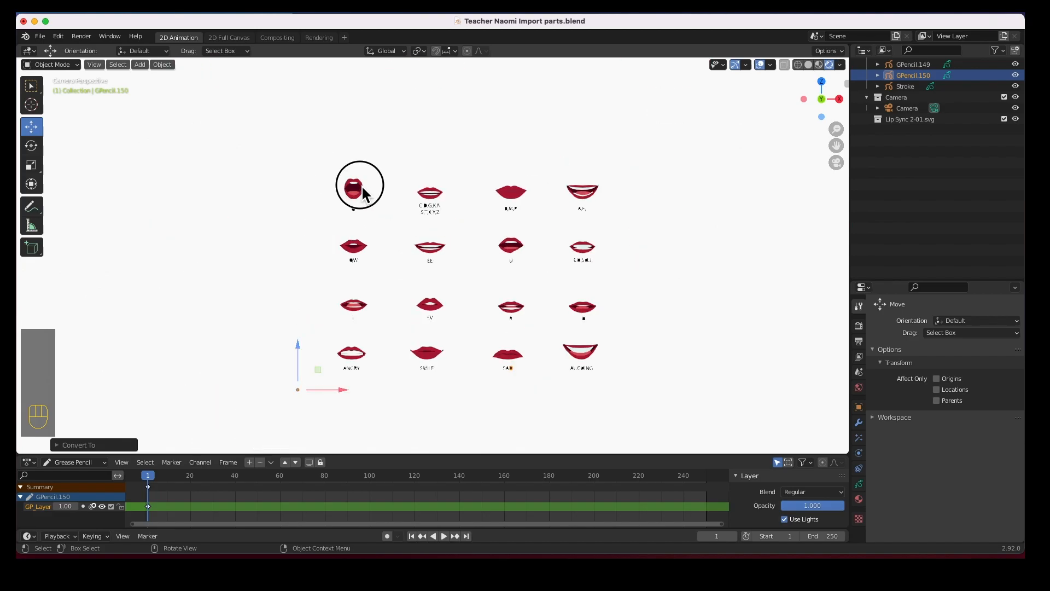
{"action": "left_click", "coordinate": [365, 189]}
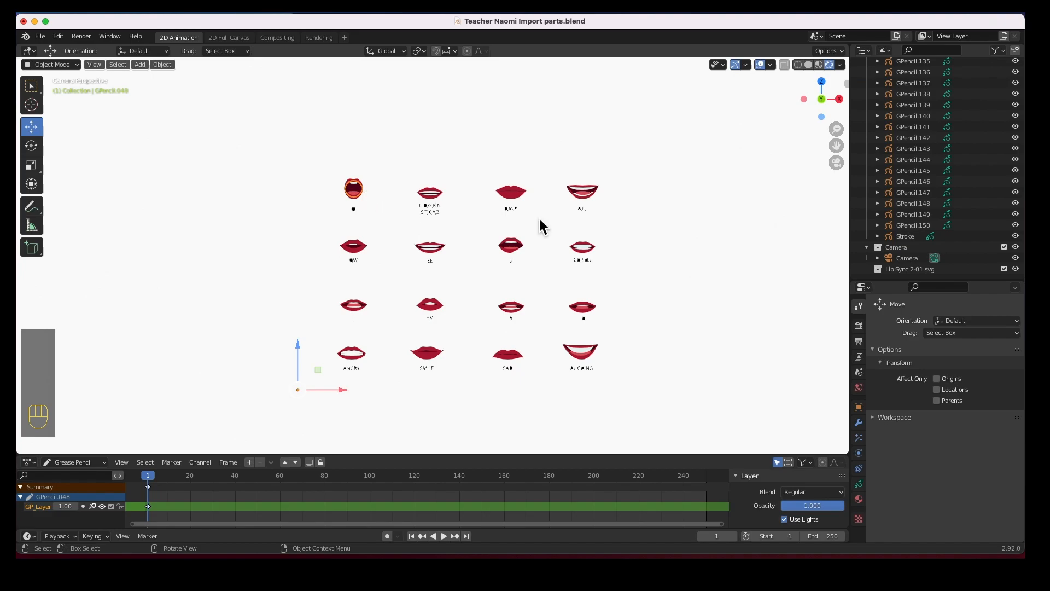
{"action": "left_click", "coordinate": [910, 160]}
{"action": "scroll", "coordinate": [385, 302], "scroll_direction": "up", "scroll_amount": 5}
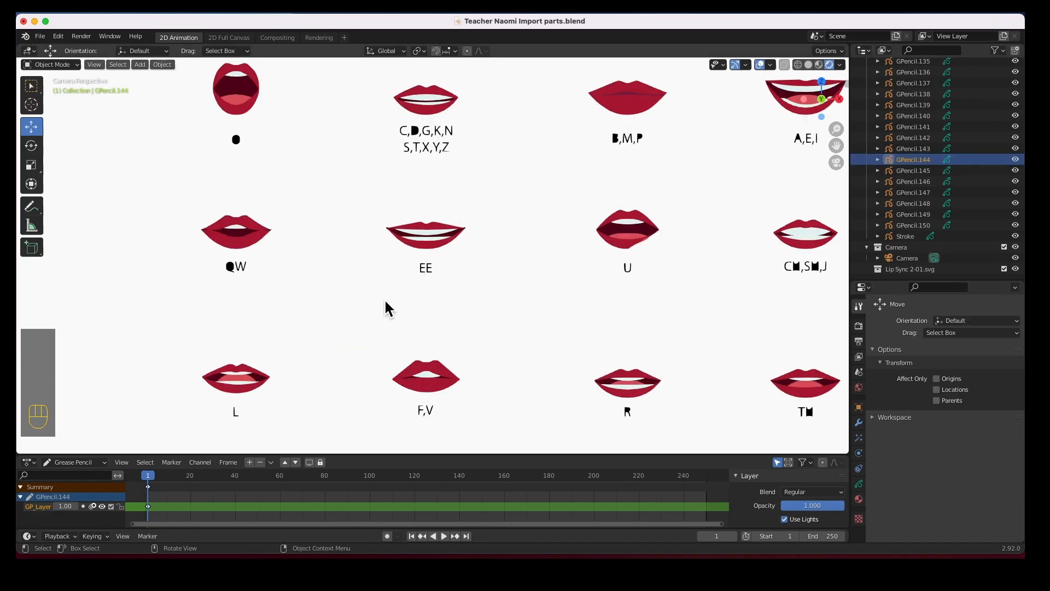
{"action": "left_click", "coordinate": [255, 386]}
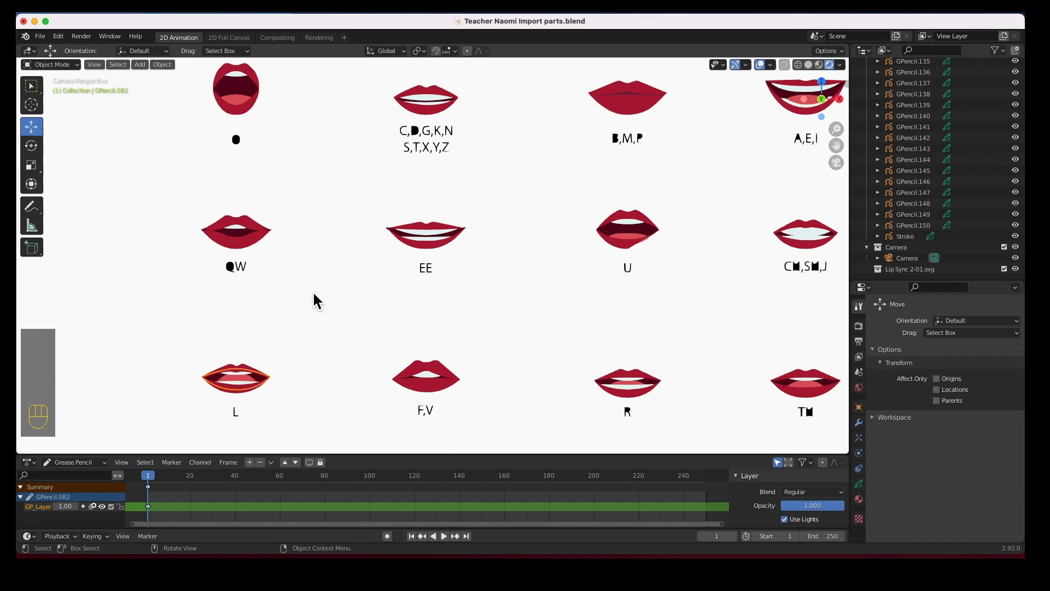
{"action": "middle_click_drag", "start_coordinate": [242, 107], "coordinate": [342, 224], "text": "shift"}
{"action": "scroll", "coordinate": [340, 218], "scroll_direction": "up", "scroll_amount": 8}
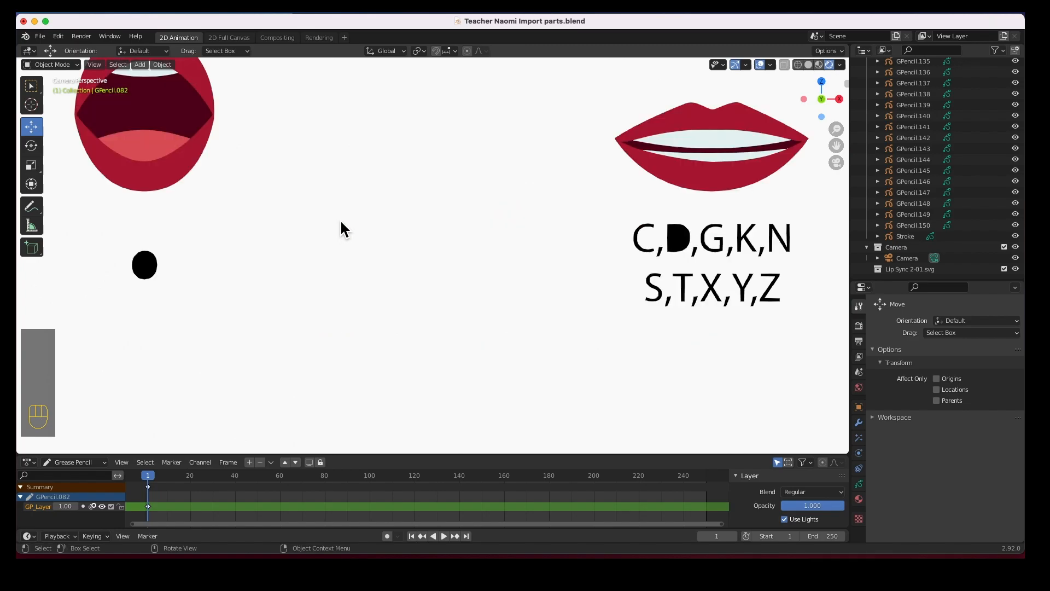
{"action": "middle_click_drag", "start_coordinate": [427, 253], "coordinate": [558, 308], "text": "shift"}
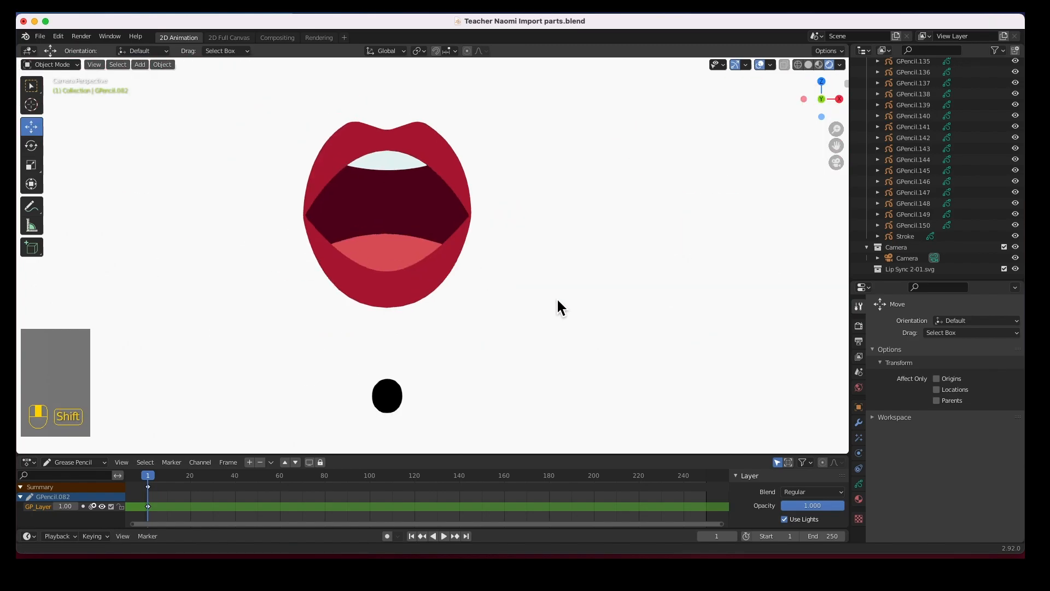
Identify each O mouth piece (lips, teeth, tongue), then box-select all five, GPencil.048–.052
{"action": "left_click", "coordinate": [445, 152]}
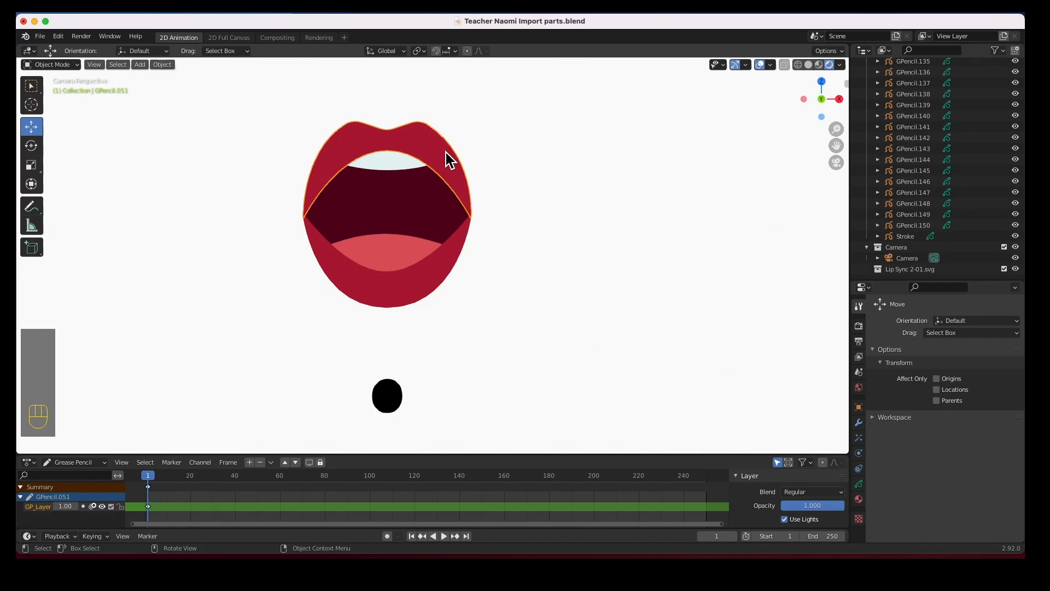
{"action": "scroll", "coordinate": [924, 172], "scroll_direction": "up", "scroll_amount": 10}
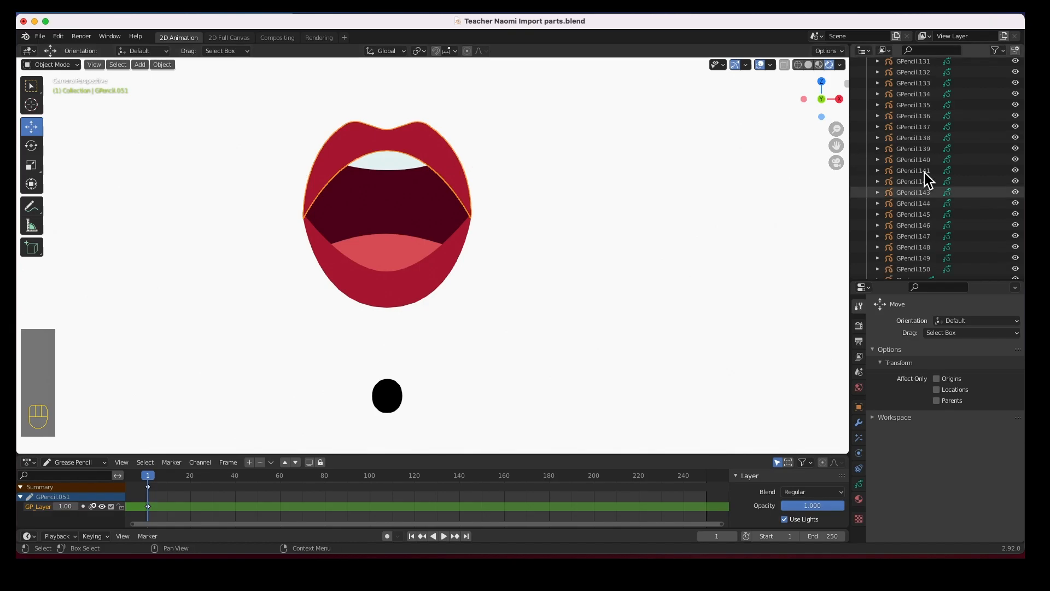
{"action": "scroll", "coordinate": [925, 171], "scroll_direction": "up", "scroll_amount": 20}
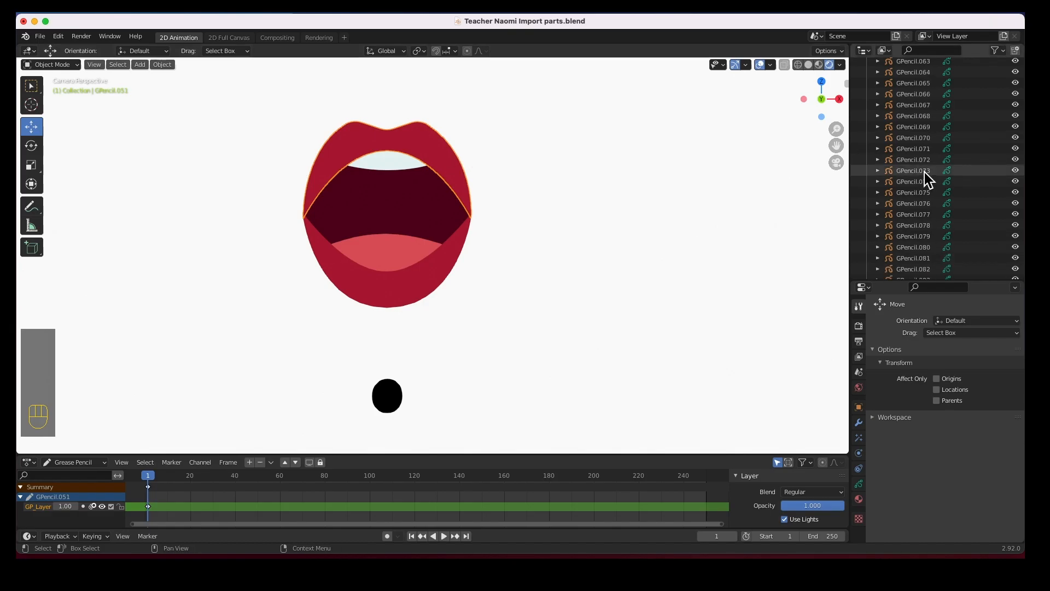
{"action": "scroll", "coordinate": [924, 172], "scroll_direction": "down", "scroll_amount": 3}
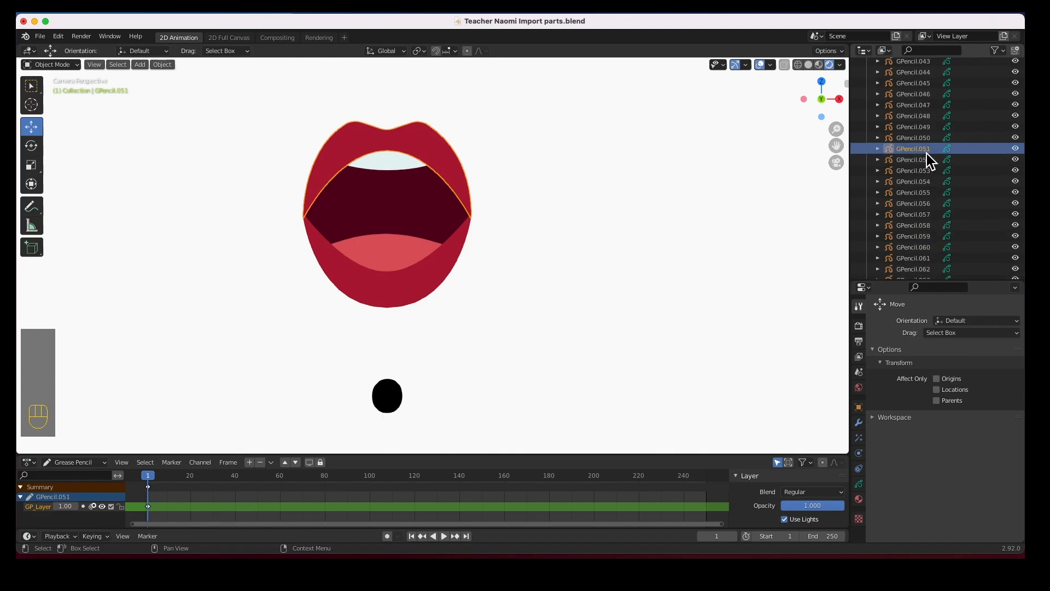
{"action": "left_click", "coordinate": [414, 176]}
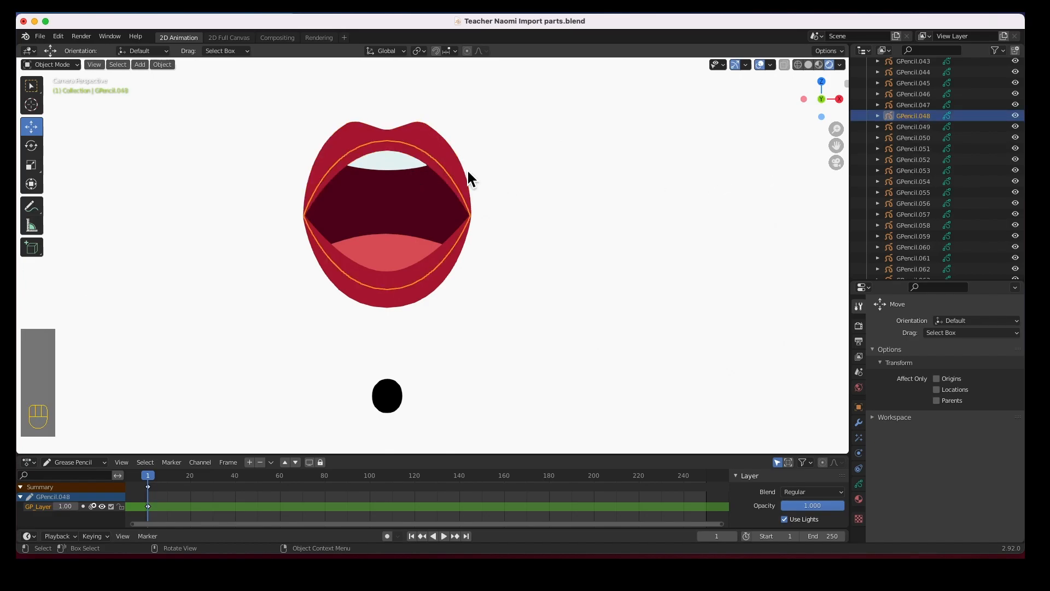
{"action": "left_click", "coordinate": [384, 165]}
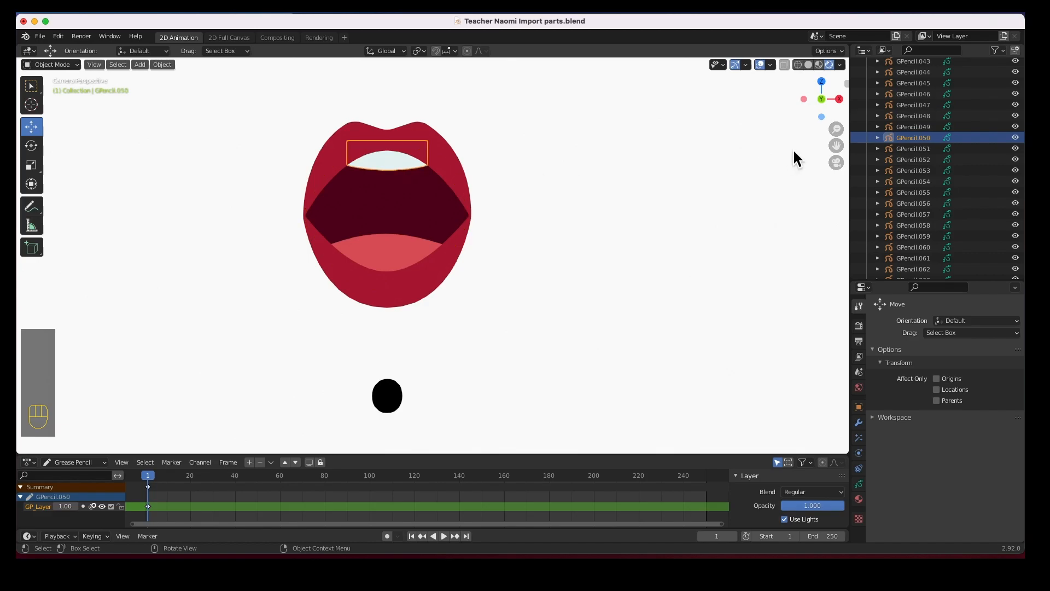
{"action": "left_click", "coordinate": [391, 259]}
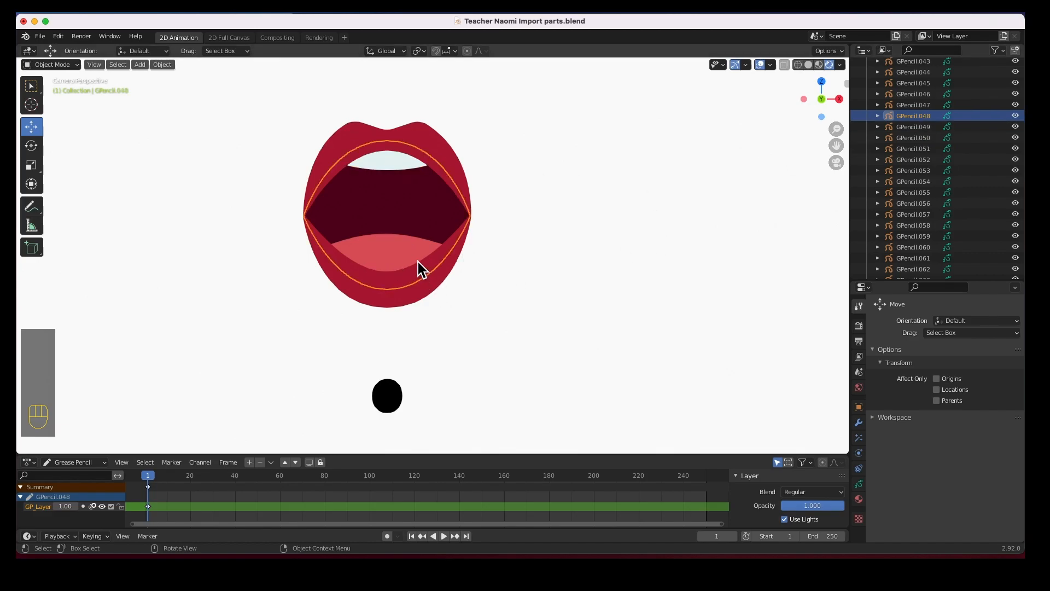
{"action": "left_click", "coordinate": [416, 260]}
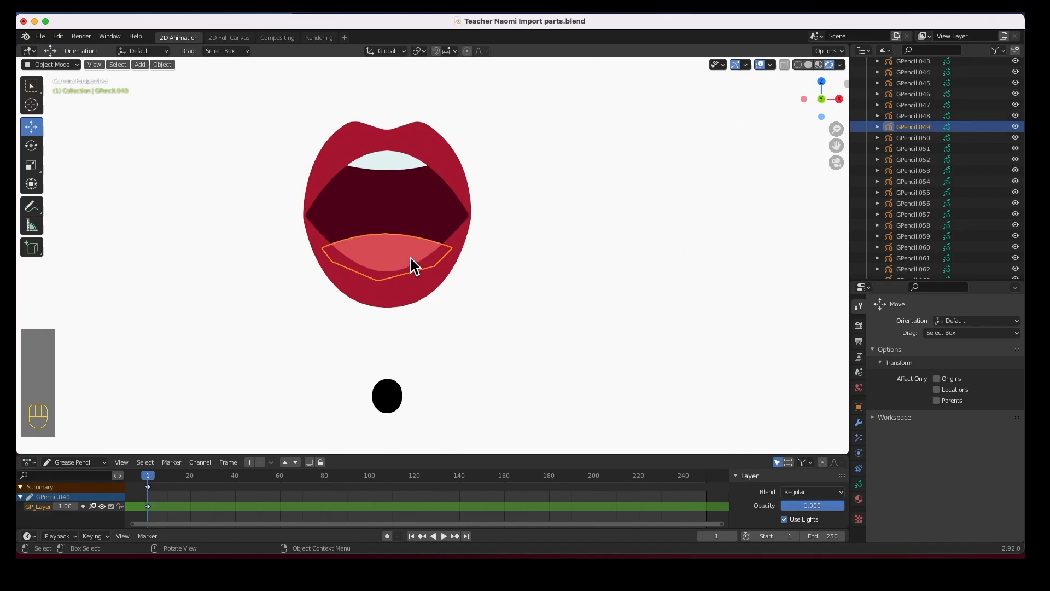
{"action": "left_click", "coordinate": [423, 290]}
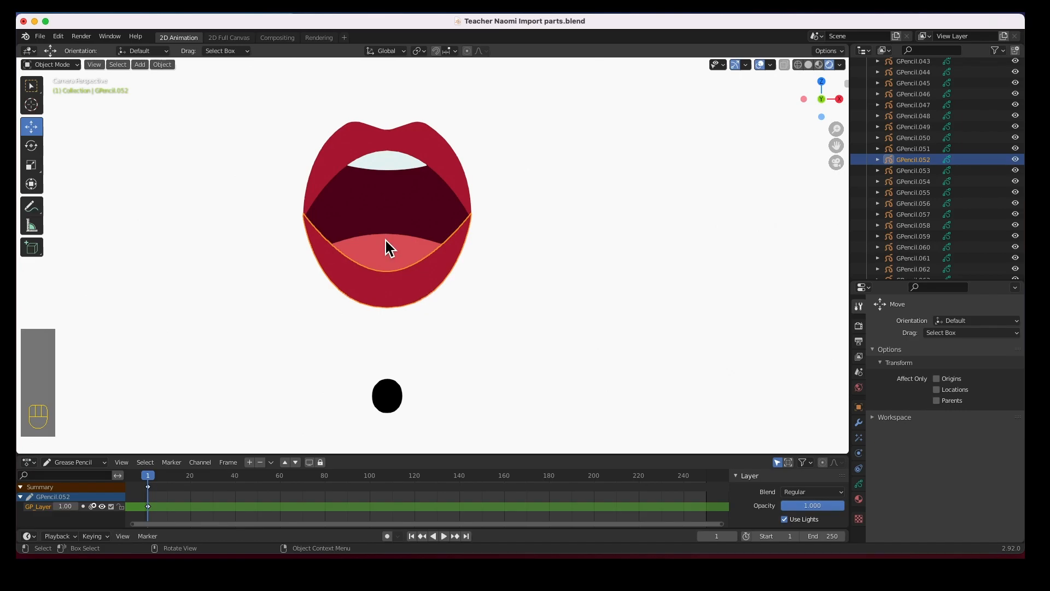
{"action": "left_click_drag", "start_coordinate": [285, 116], "coordinate": [494, 310]}
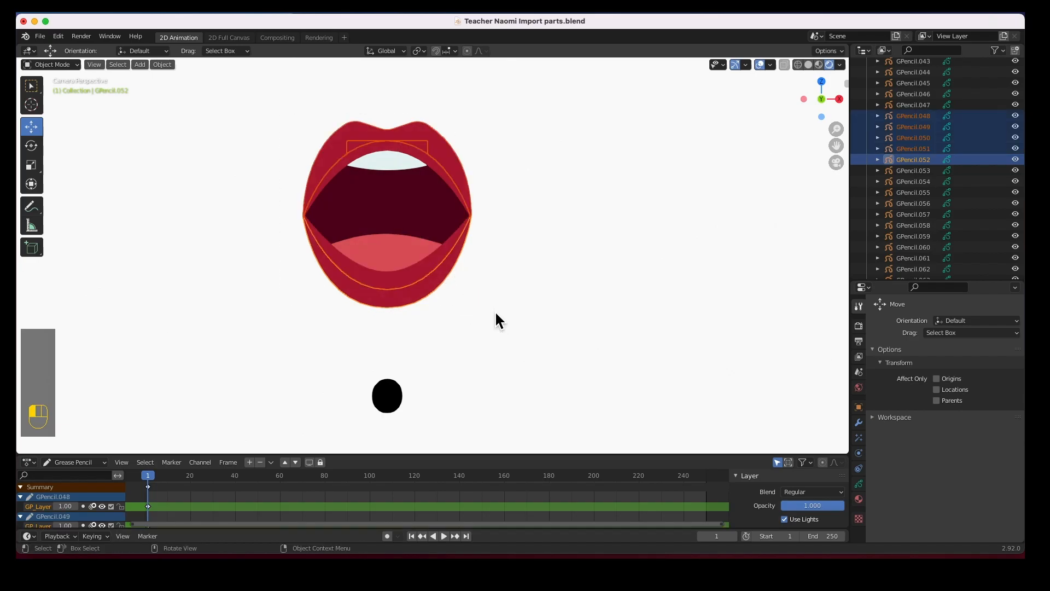
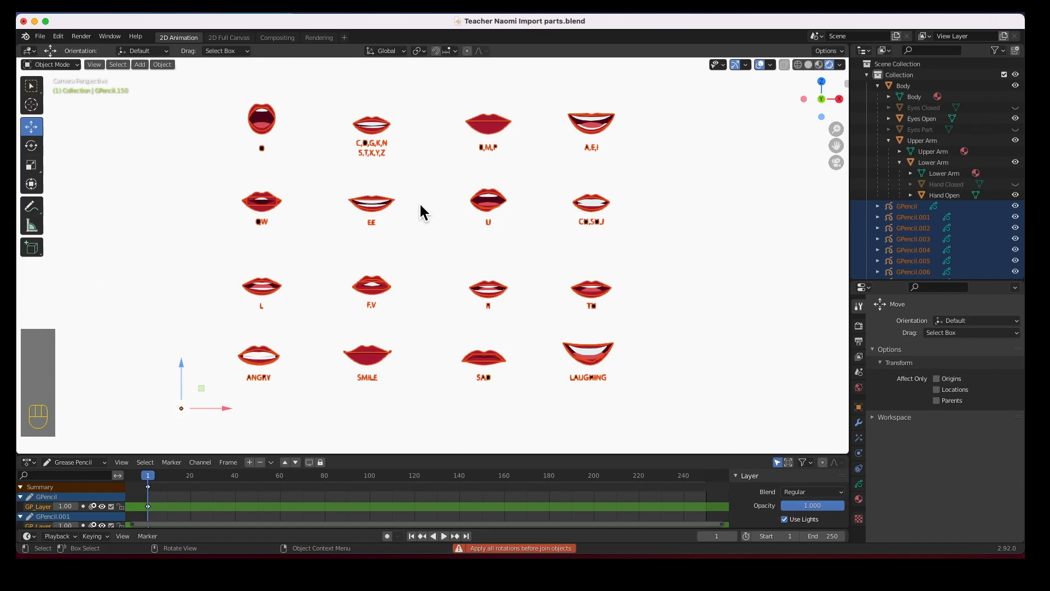
Apply all transforms to the five mouth objects, join them, and select the combined GPencil.150
{"action": "key", "text": "super+a"}
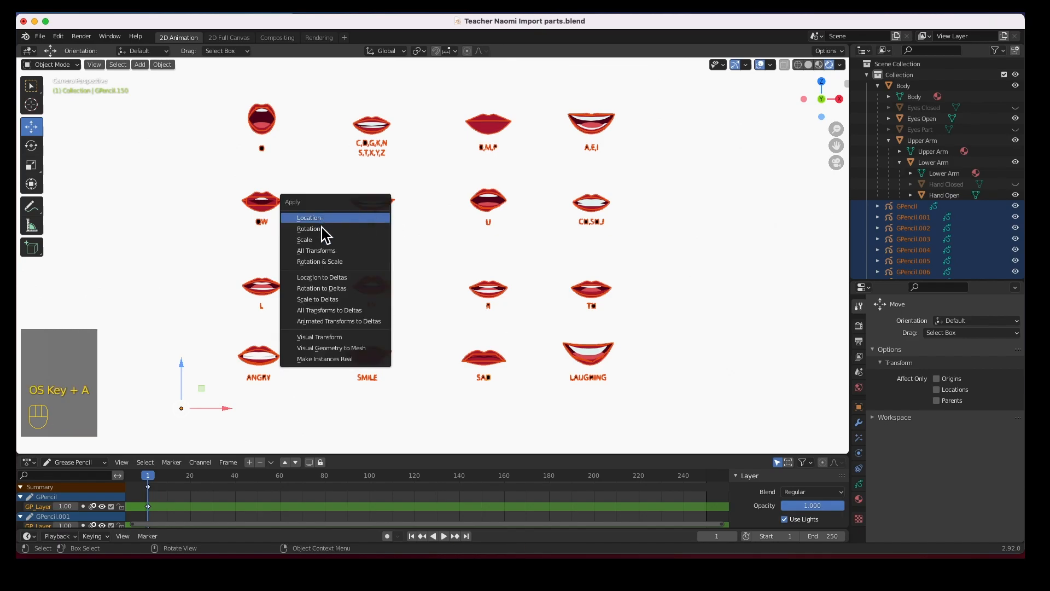
{"action": "left_click", "coordinate": [320, 253]}
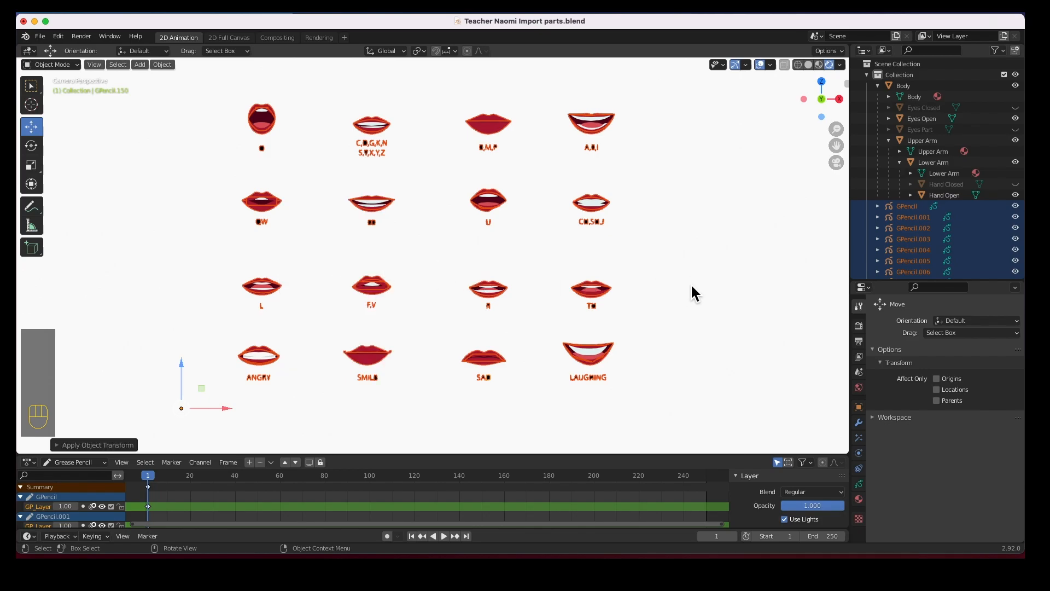
{"action": "key", "text": "super+j"}
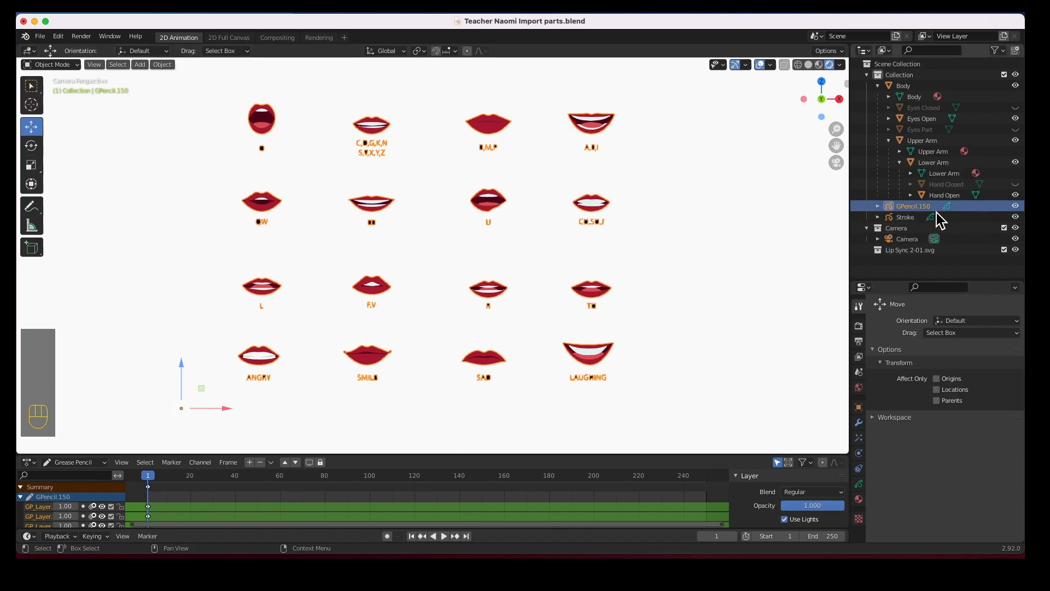
{"action": "left_click", "coordinate": [793, 220]}
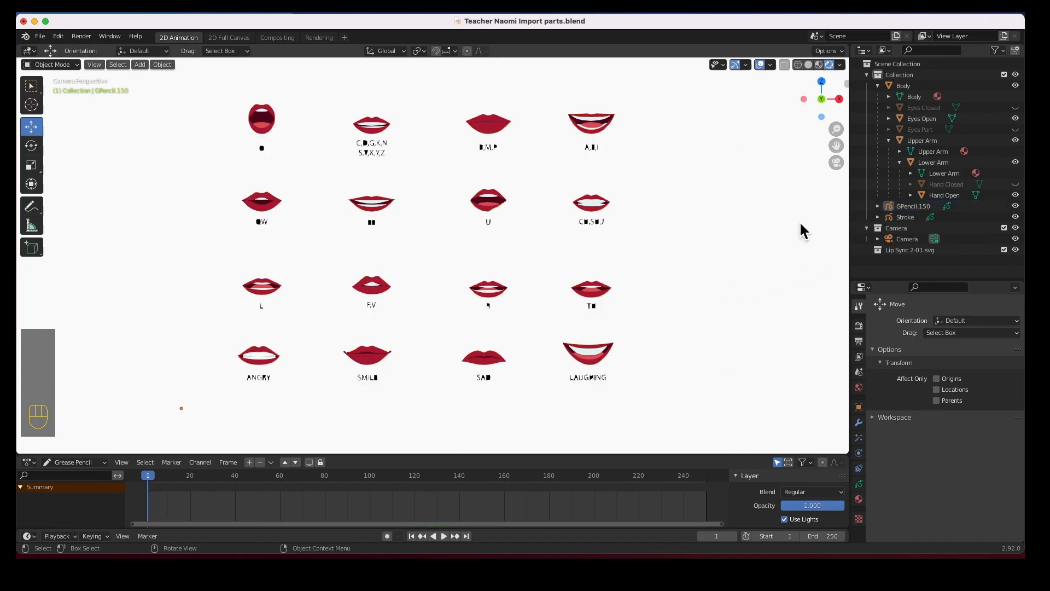
{"action": "left_click", "coordinate": [900, 208]}
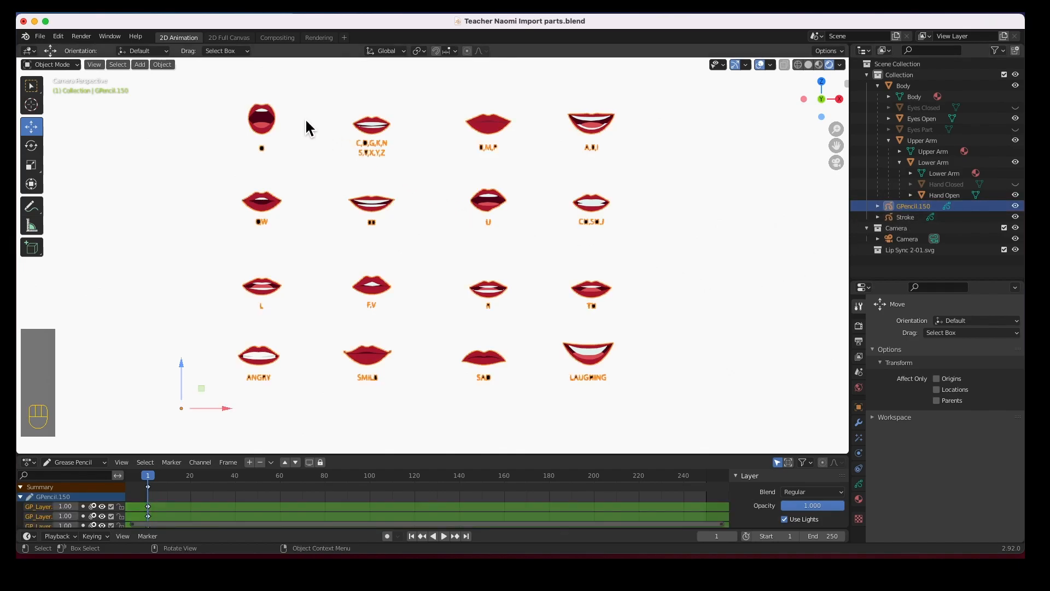
Select the GPencil.150 mouth chart and enter Edit Mode in front view
{"action": "left_click_drag", "start_coordinate": [227, 96], "coordinate": [284, 152]}
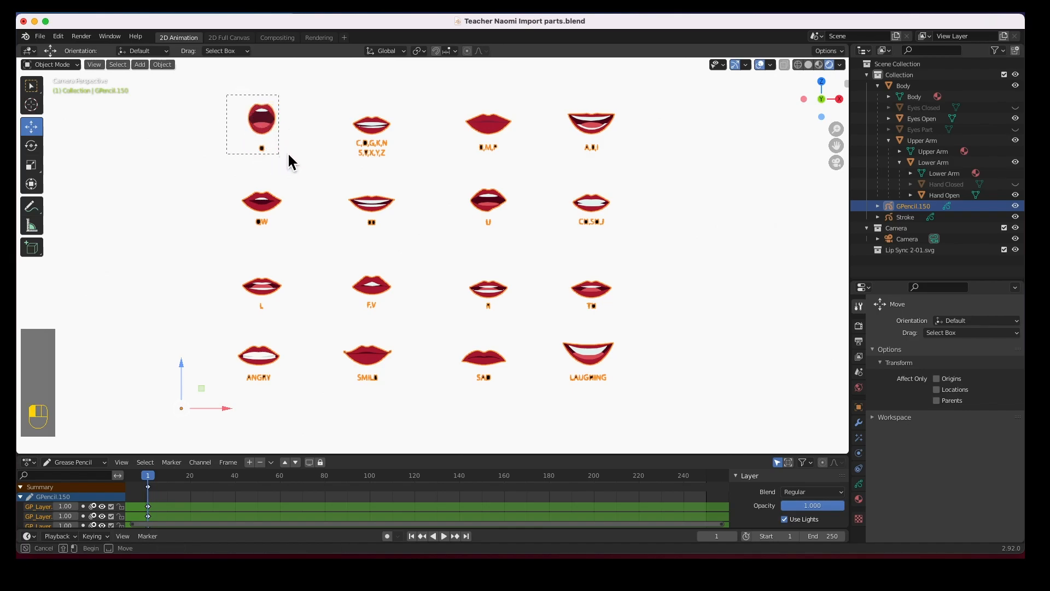
{"action": "left_click", "coordinate": [350, 161]}
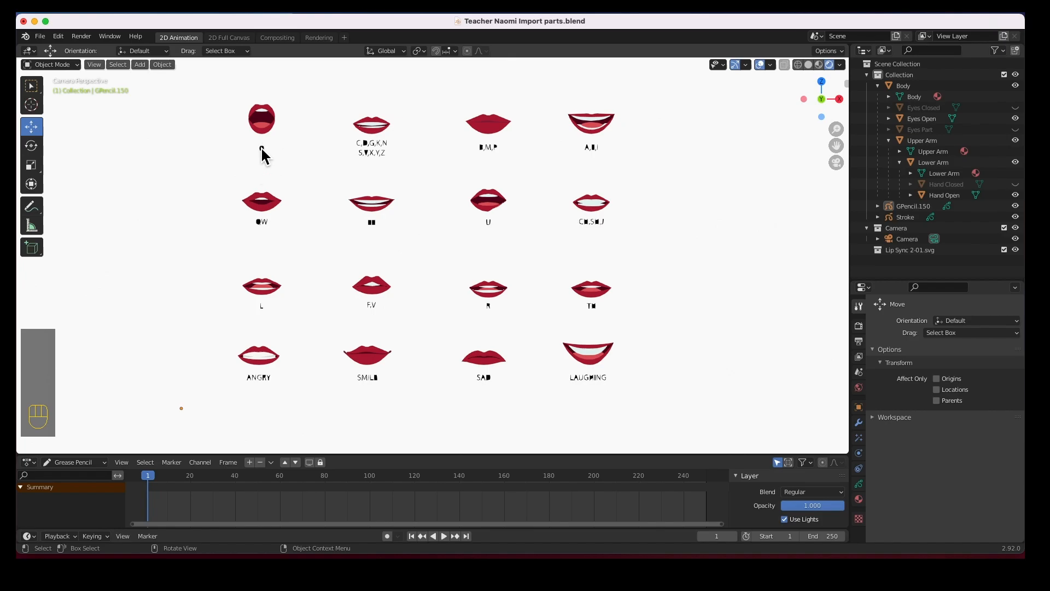
{"action": "scroll", "coordinate": [316, 169], "scroll_direction": "up", "scroll_amount": 5}
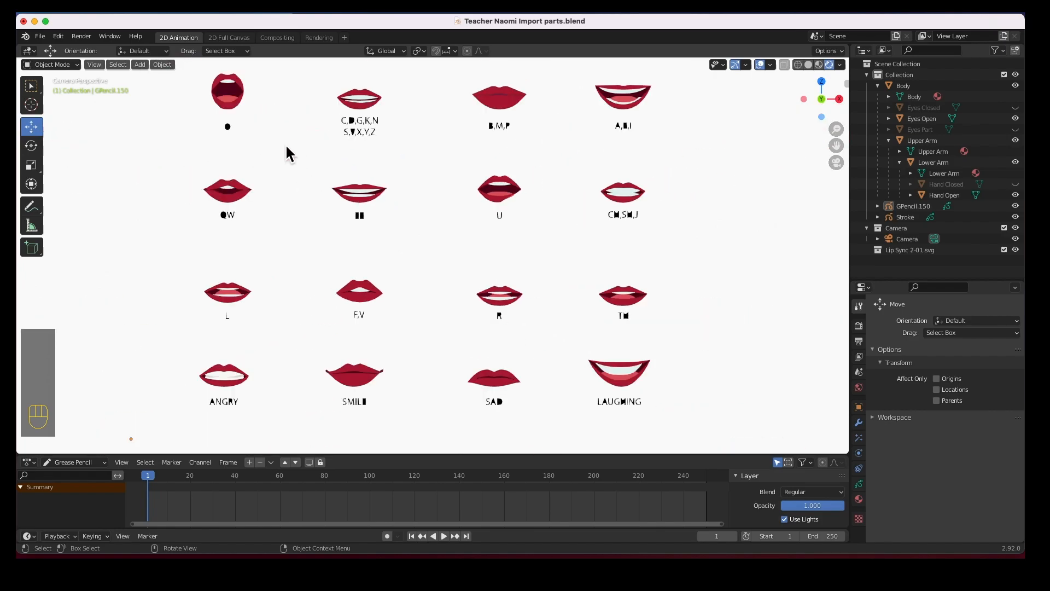
{"action": "left_click_drag", "start_coordinate": [205, 82], "coordinate": [252, 141]}
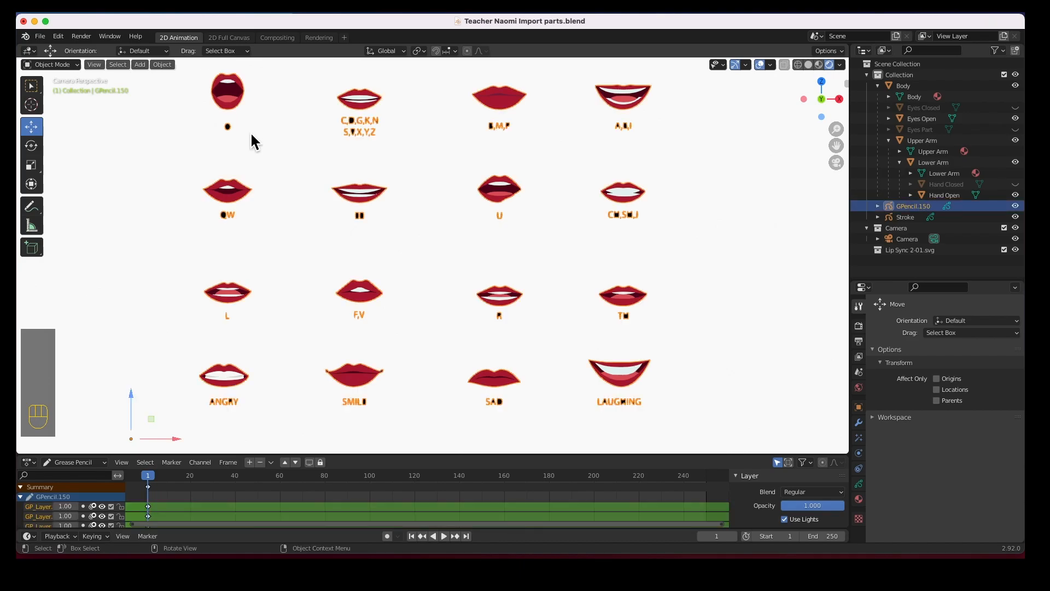
{"action": "key", "text": "Tab"}
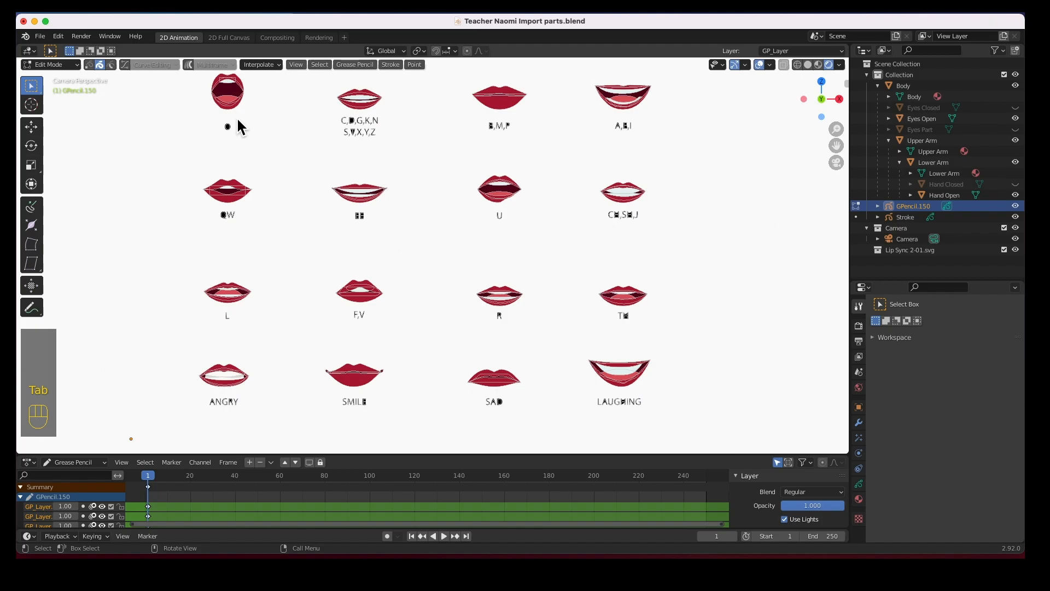
{"action": "key", "text": "KP_0"}
{"action": "scroll", "coordinate": [267, 271], "scroll_direction": "down", "scroll_amount": 3}
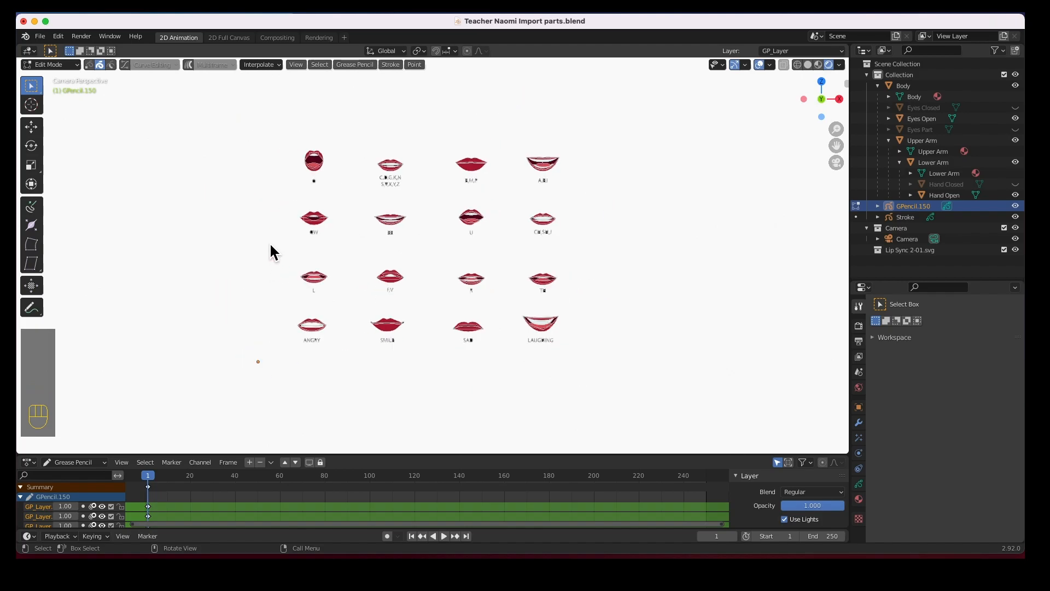
Close the gaps between columns, sliding the left columns right and the right column left
{"action": "left_click_drag", "start_coordinate": [265, 136], "coordinate": [343, 359]}
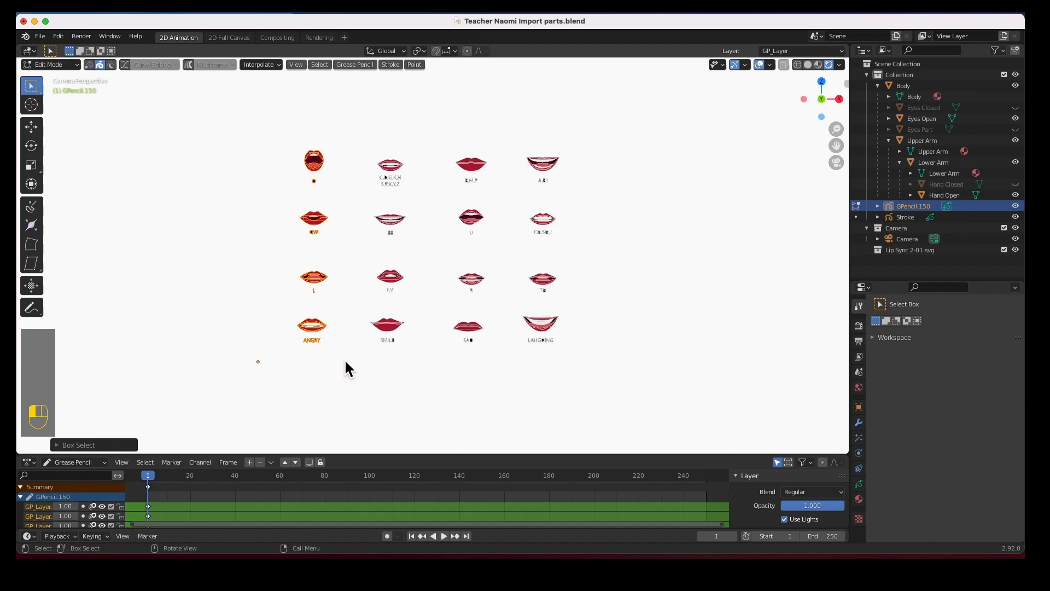
{"action": "left_click", "coordinate": [32, 126]}
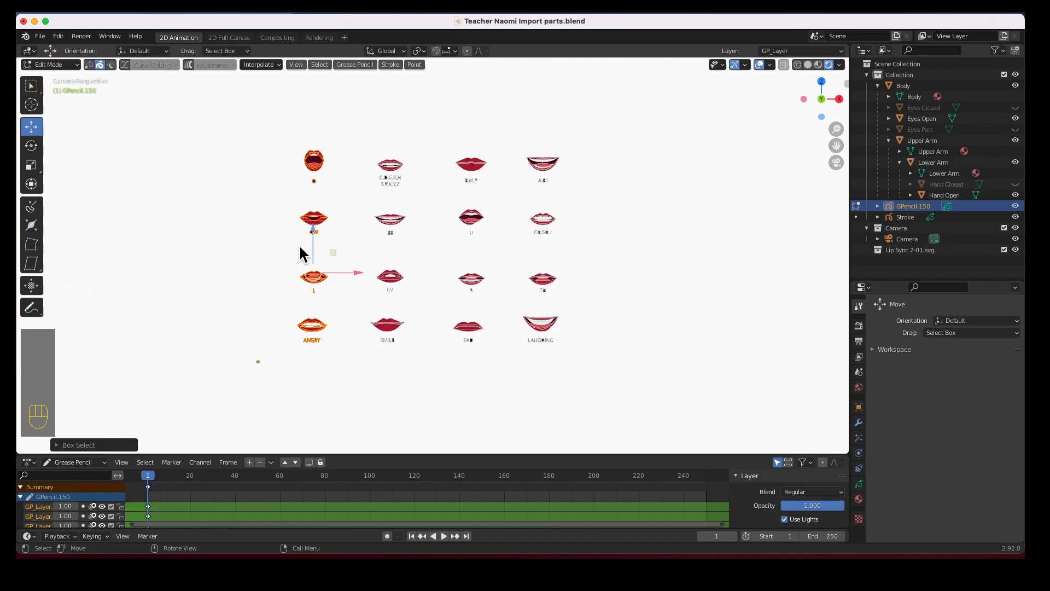
{"action": "left_click_drag", "start_coordinate": [355, 275], "coordinate": [398, 280]}
{"action": "left_click_drag", "start_coordinate": [328, 137], "coordinate": [420, 352]}
{"action": "left_click_drag", "start_coordinate": [422, 249], "coordinate": [473, 255]}
{"action": "left_click_drag", "start_coordinate": [507, 137], "coordinate": [581, 358]}
{"action": "left_click_drag", "start_coordinate": [584, 261], "coordinate": [548, 261]}
Move the top three rows down to close the row gaps, then slide the whole chart left
{"action": "left_click_drag", "start_coordinate": [356, 136], "coordinate": [568, 197]}
{"action": "left_click_drag", "start_coordinate": [450, 132], "coordinate": [448, 150]}
{"action": "left_click_drag", "start_coordinate": [359, 152], "coordinate": [550, 245]}
{"action": "left_click_drag", "start_coordinate": [454, 168], "coordinate": [452, 195]}
{"action": "left_click_drag", "start_coordinate": [361, 181], "coordinate": [550, 301]}
{"action": "left_click_drag", "start_coordinate": [452, 203], "coordinate": [452, 222]}
{"action": "left_click_drag", "start_coordinate": [359, 188], "coordinate": [550, 356]}
{"action": "left_click_drag", "start_coordinate": [490, 284], "coordinate": [296, 283]}
{"action": "left_click", "coordinate": [333, 376]}
Back in Object Mode, move the mouth chart up toward the character
{"action": "key", "text": "Tab"}
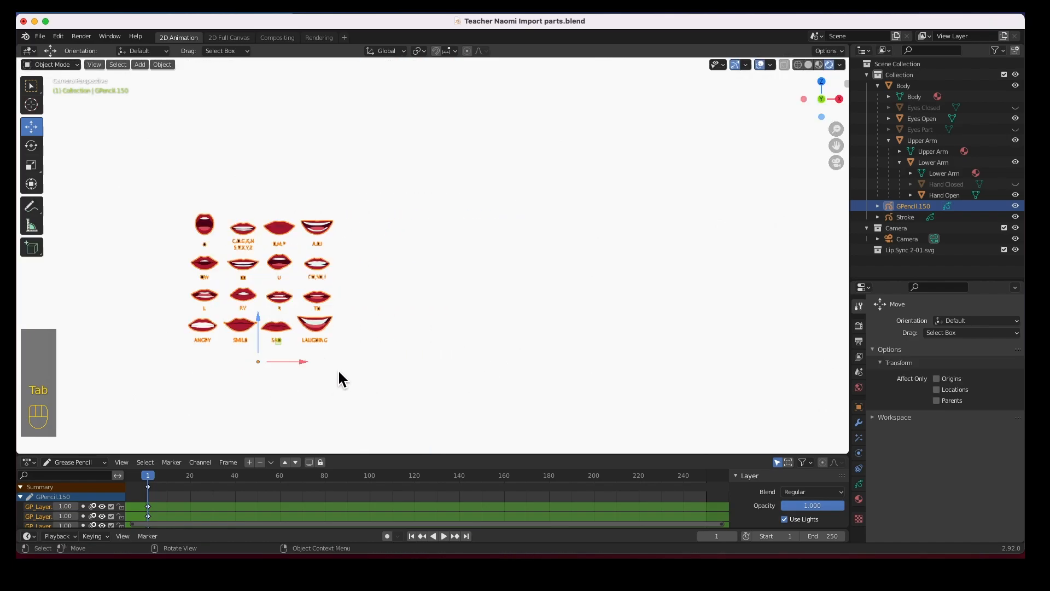
{"action": "scroll", "coordinate": [339, 366], "scroll_direction": "down", "scroll_amount": 4}
{"action": "scroll", "coordinate": [372, 348], "scroll_direction": "down", "scroll_amount": 4}
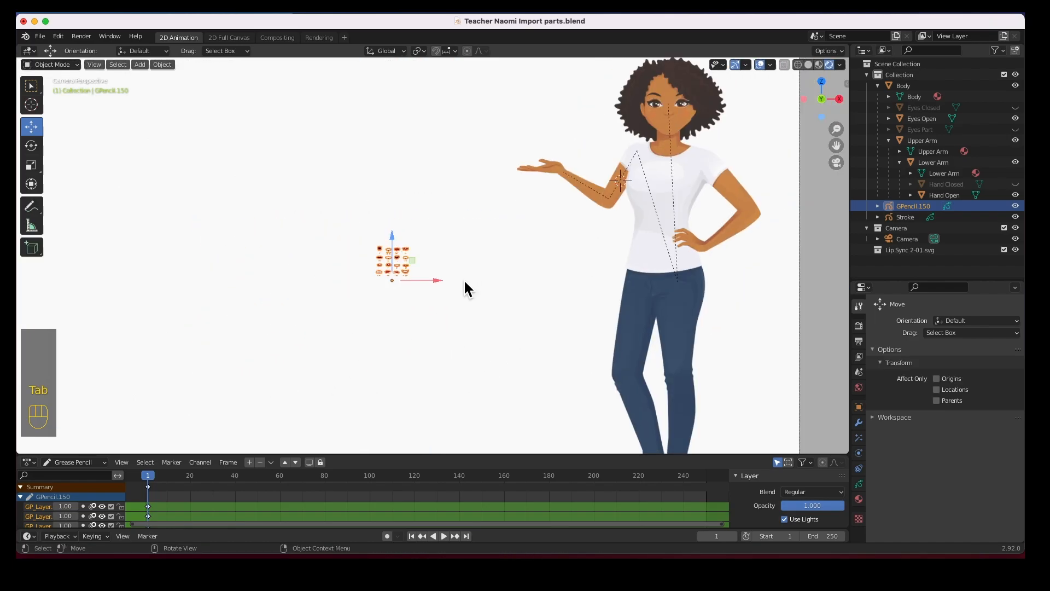
{"action": "mouse_move", "coordinate": [395, 279]}
{"action": "left_mouse_down"}
{"action": "mouse_move", "coordinate": [487, 211]}
{"action": "mouse_move", "coordinate": [575, 119]}
{"action": "mouse_move", "coordinate": [575, 130]}
{"action": "mouse_move", "coordinate": [658, 138]}
{"action": "left_mouse_up"}
Scale up the mouth chart and place it left of the teacher's head in the camera frame
{"action": "scroll", "coordinate": [678, 174], "scroll_direction": "up", "scroll_amount": 4}
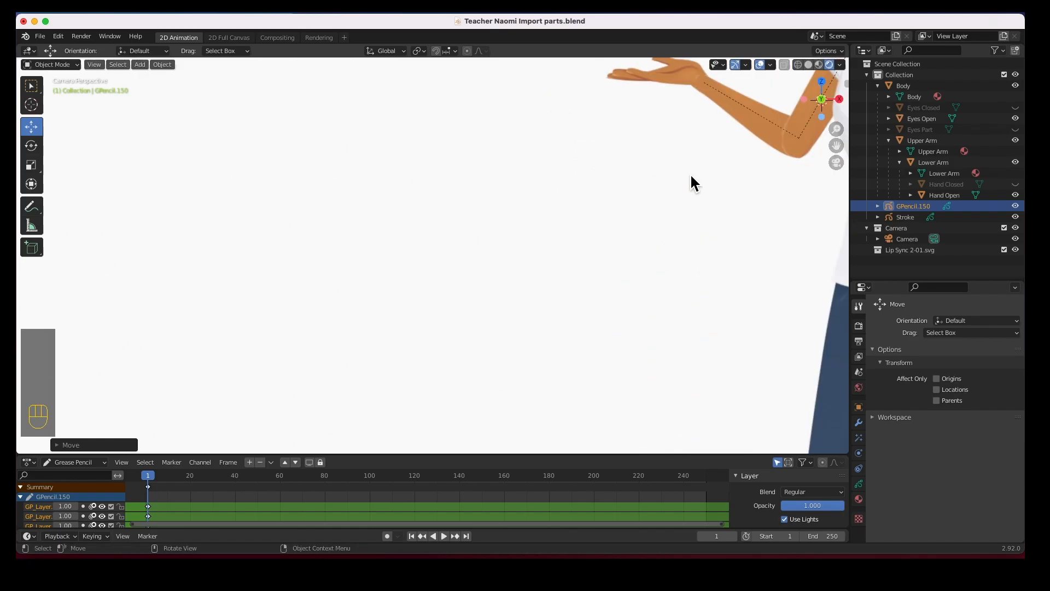
{"action": "middle_click_drag", "start_coordinate": [733, 162], "coordinate": [208, 340], "text": "shift"}
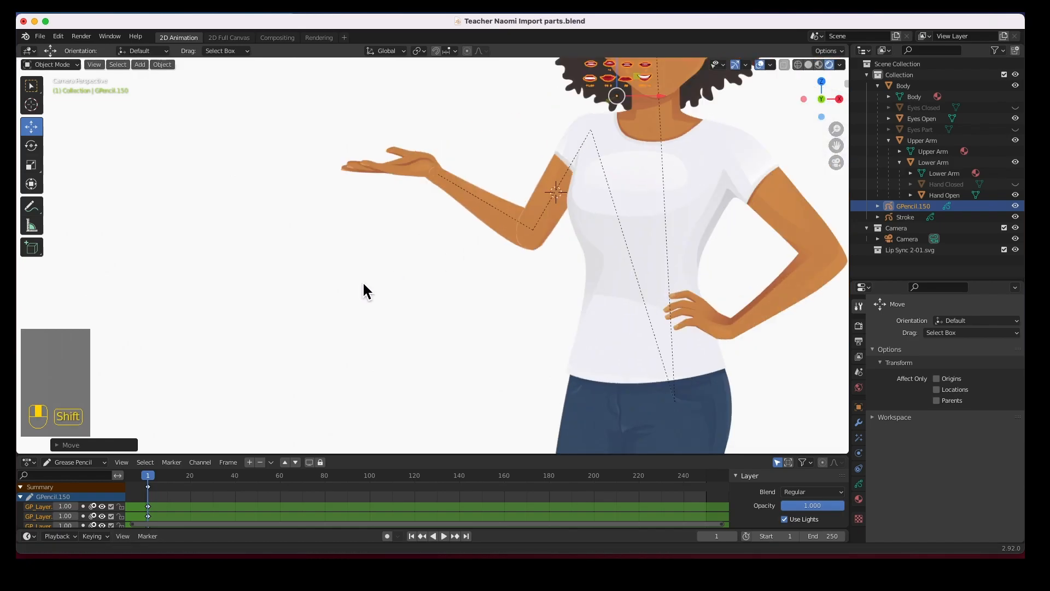
{"action": "middle_click_drag", "start_coordinate": [454, 172], "coordinate": [355, 318], "text": "shift"}
{"action": "scroll", "coordinate": [391, 257], "scroll_direction": "up", "scroll_amount": 4}
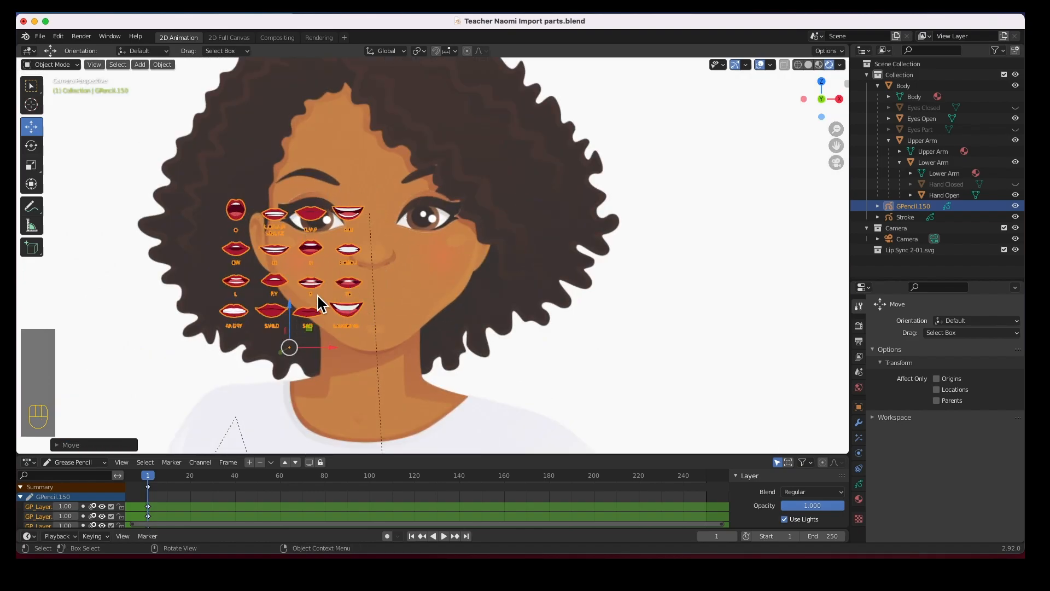
{"action": "key", "text": "s"}
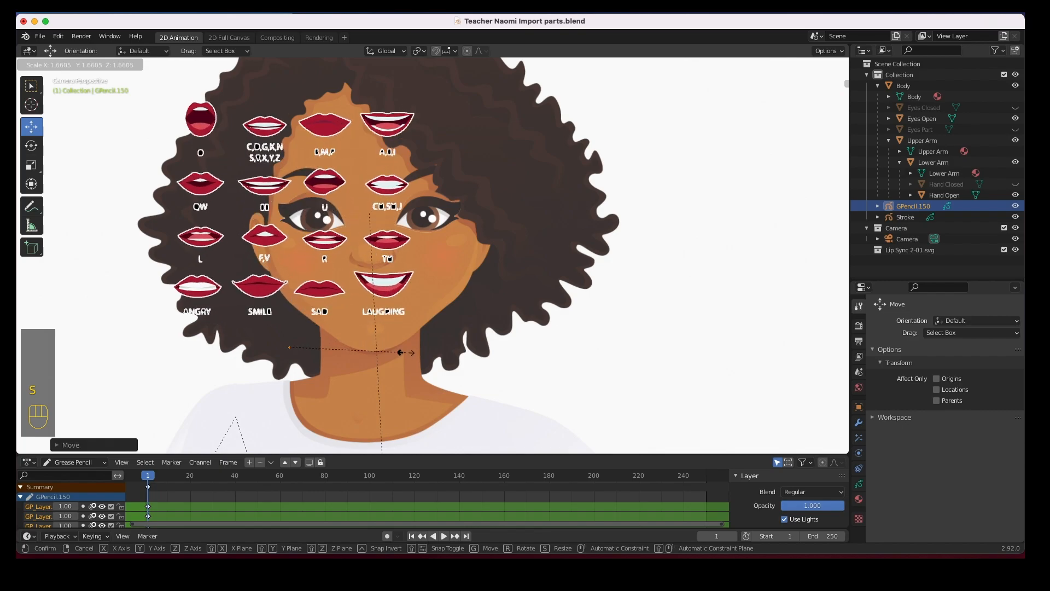
{"action": "left_click", "coordinate": [448, 360]}
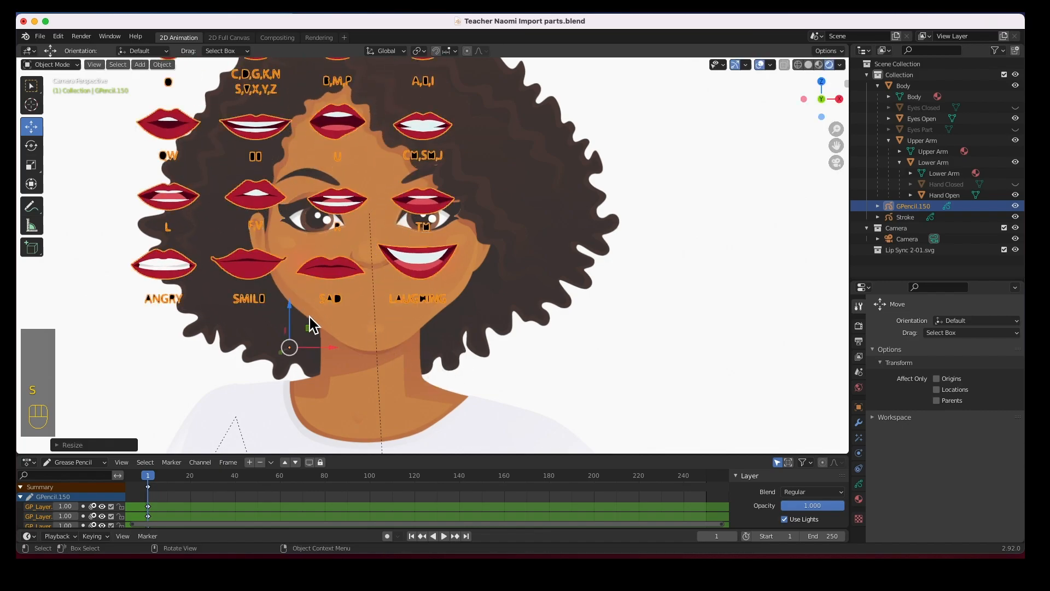
{"action": "left_click_drag", "start_coordinate": [286, 348], "coordinate": [242, 391]}
{"action": "scroll", "coordinate": [378, 300], "scroll_direction": "down", "scroll_amount": 5}
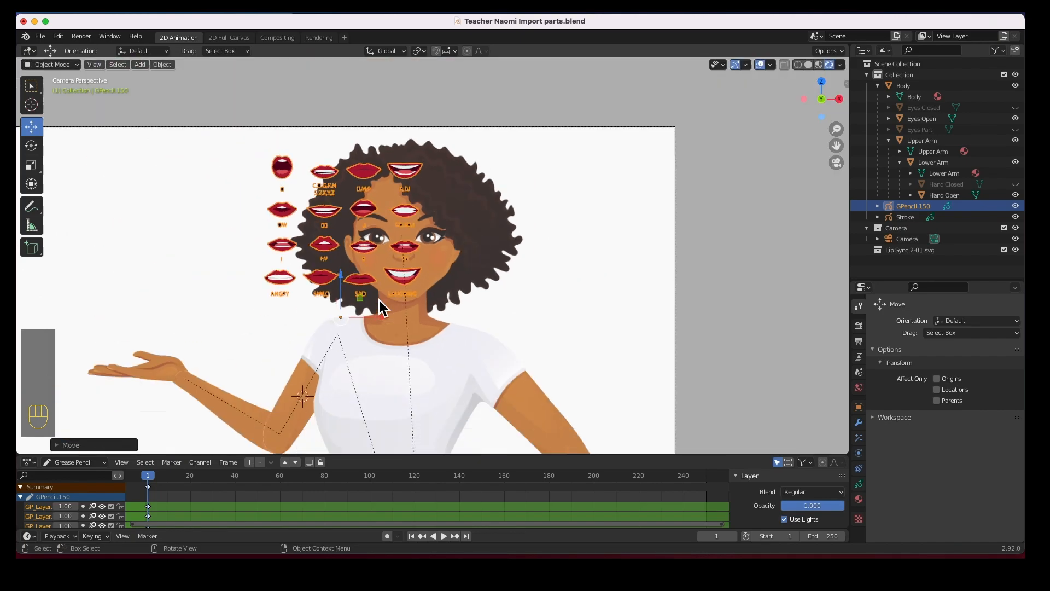
{"action": "left_click_drag", "start_coordinate": [377, 321], "coordinate": [222, 321]}
Select GPencil.150 and show its Layers list in Object Data properties, resizing the panels for room
{"action": "left_click", "coordinate": [243, 346]}
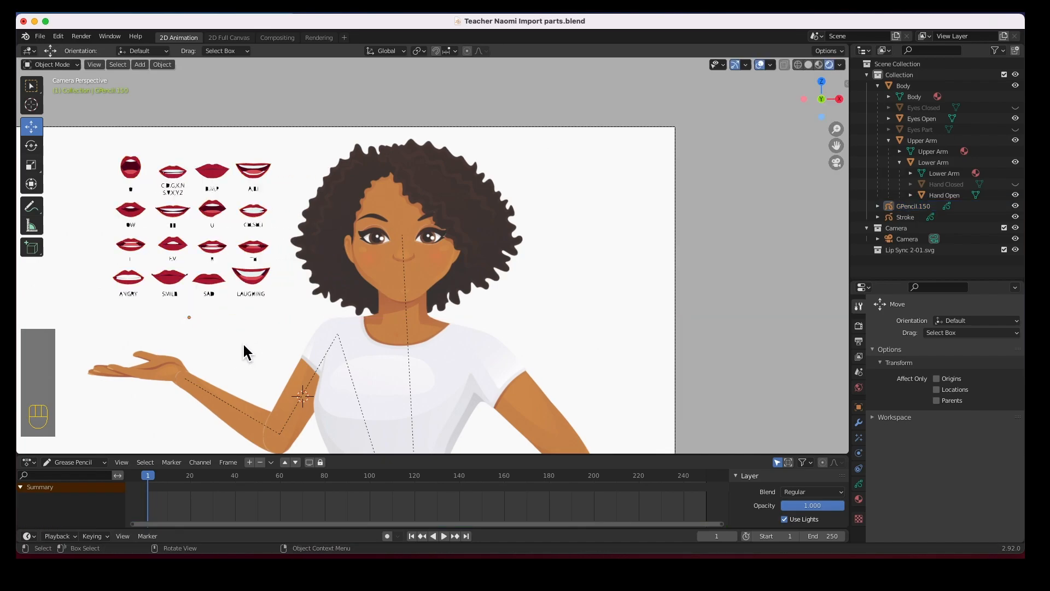
{"action": "left_click", "coordinate": [257, 277]}
{"action": "left_click", "coordinate": [211, 276]}
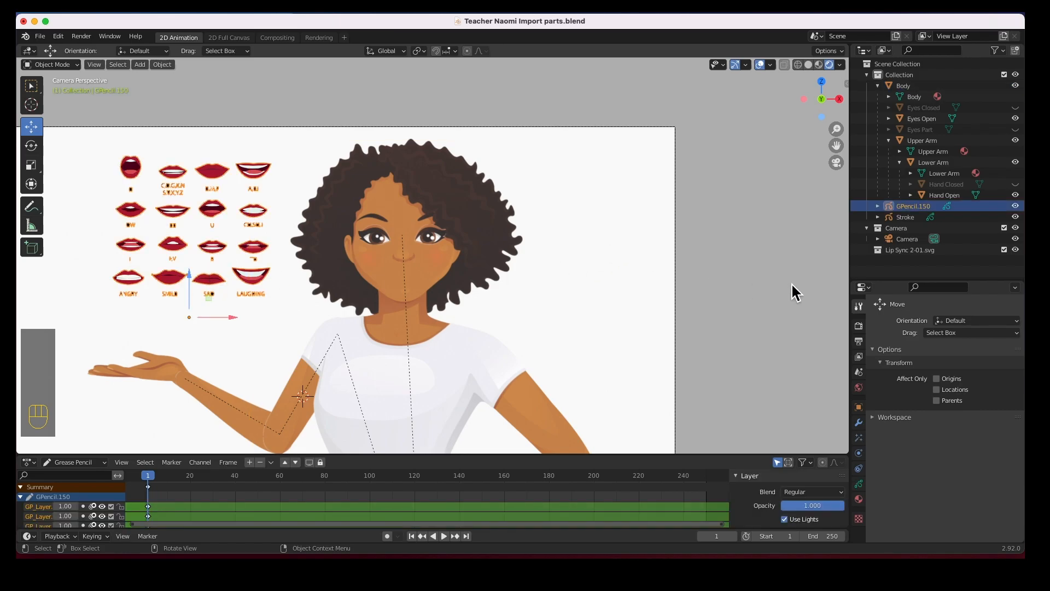
{"action": "left_click", "coordinate": [858, 484]}
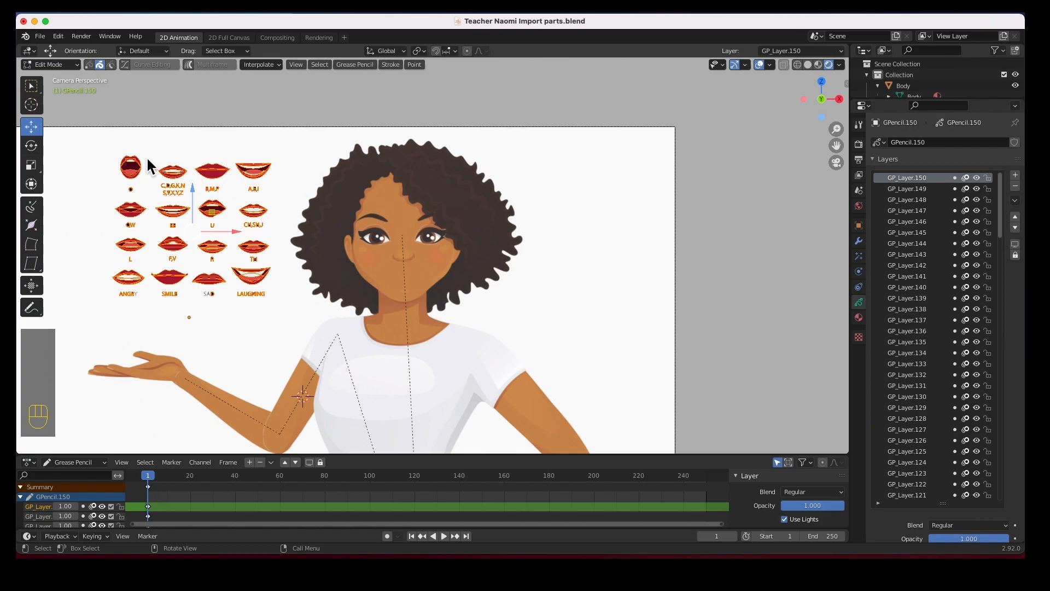
{"action": "left_click", "coordinate": [89, 152]}
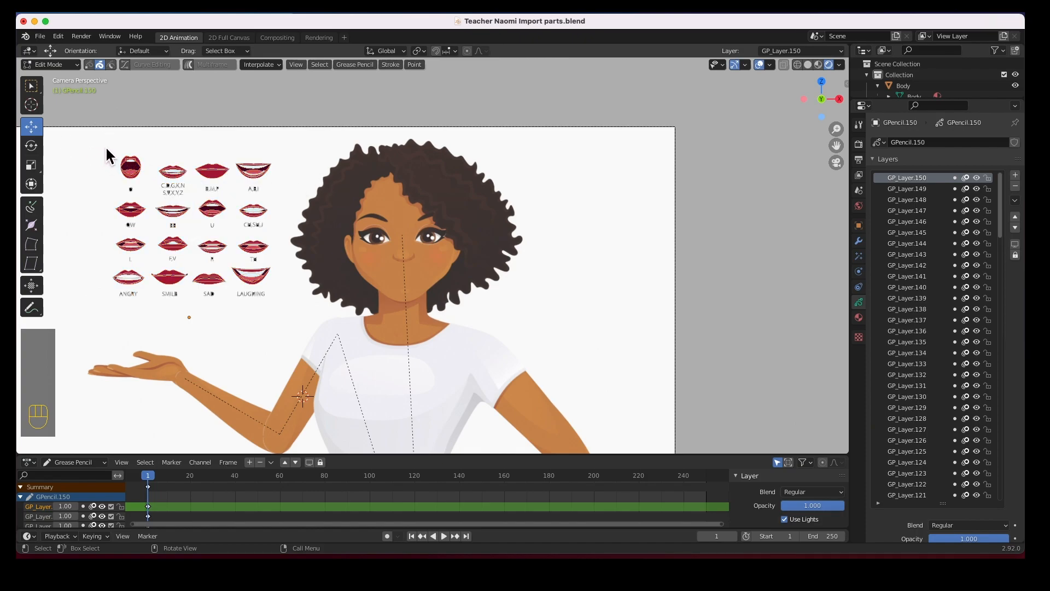
{"action": "left_click_drag", "start_coordinate": [905, 104], "coordinate": [910, 268]}
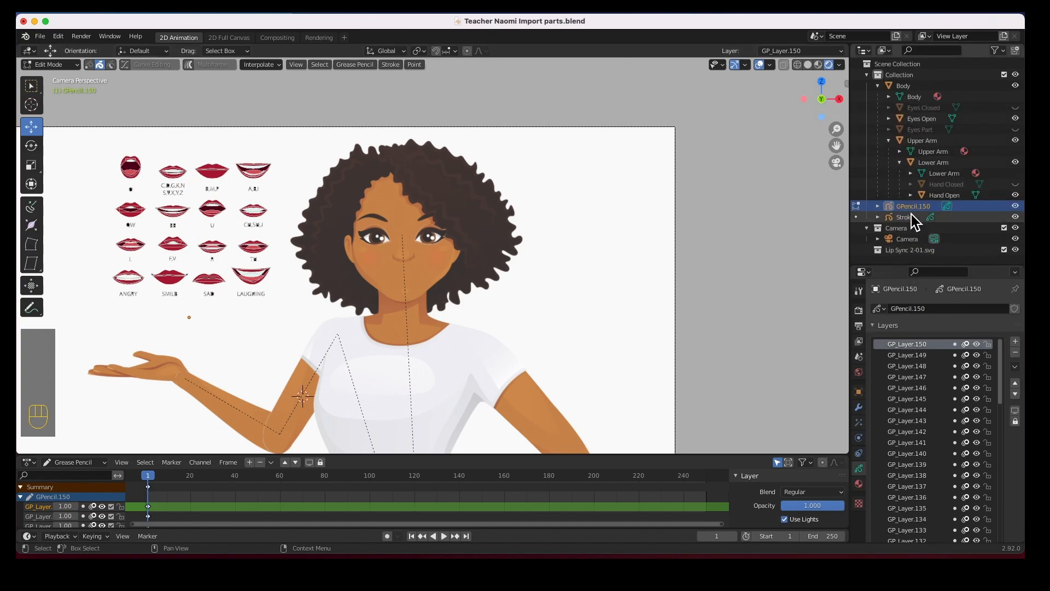
{"action": "left_click_drag", "start_coordinate": [904, 261], "coordinate": [903, 104]}
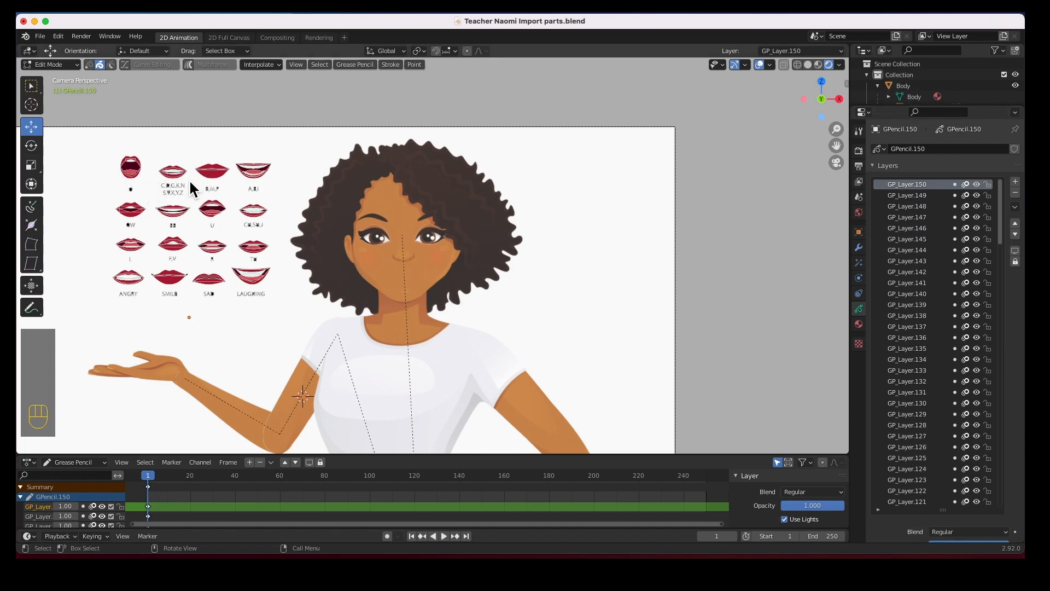
{"action": "mouse_move", "coordinate": [1003, 207]}
{"action": "left_mouse_down"}
{"action": "mouse_move", "coordinate": [1010, 514]}
{"action": "mouse_move", "coordinate": [1005, 198]}
{"action": "left_mouse_up"}
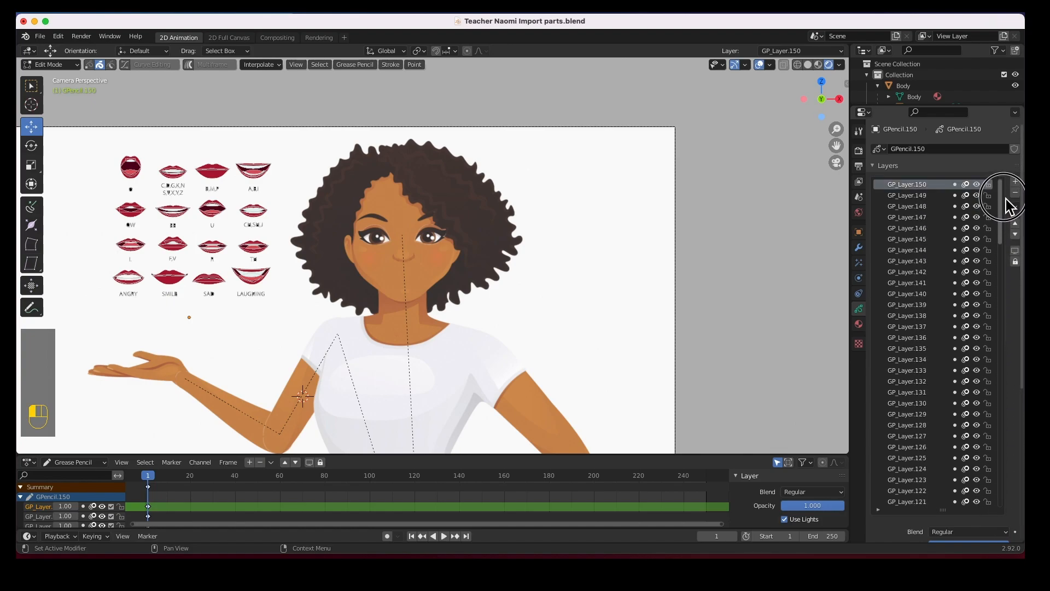
Add a new layer to GPencil.150 named 'Mouth Shapes'
{"action": "left_click", "coordinate": [1015, 181]}
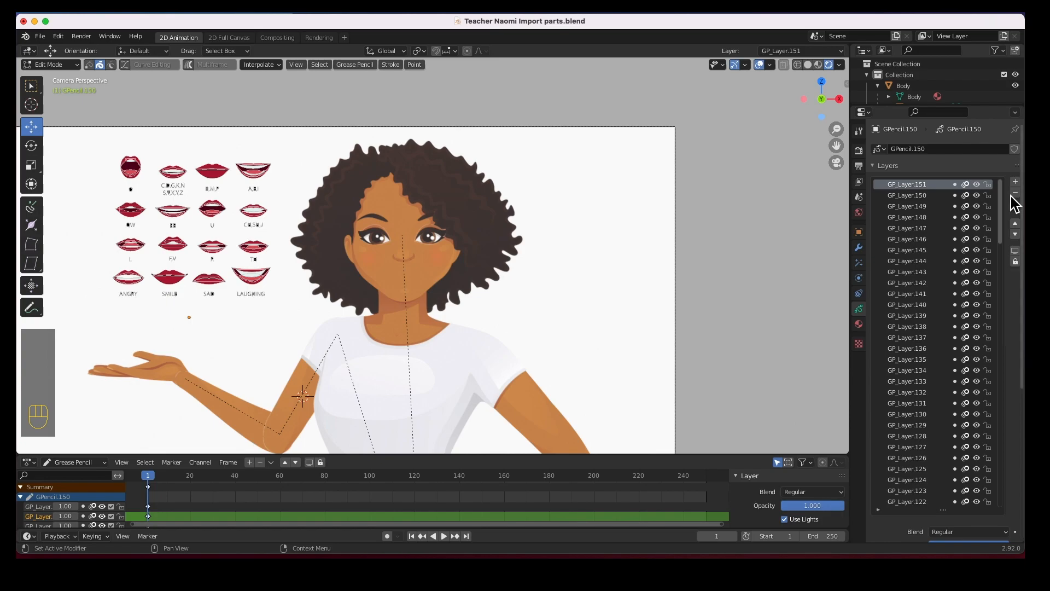
{"action": "double_click", "coordinate": [927, 186]}
{"action": "type", "text": "Mou"}
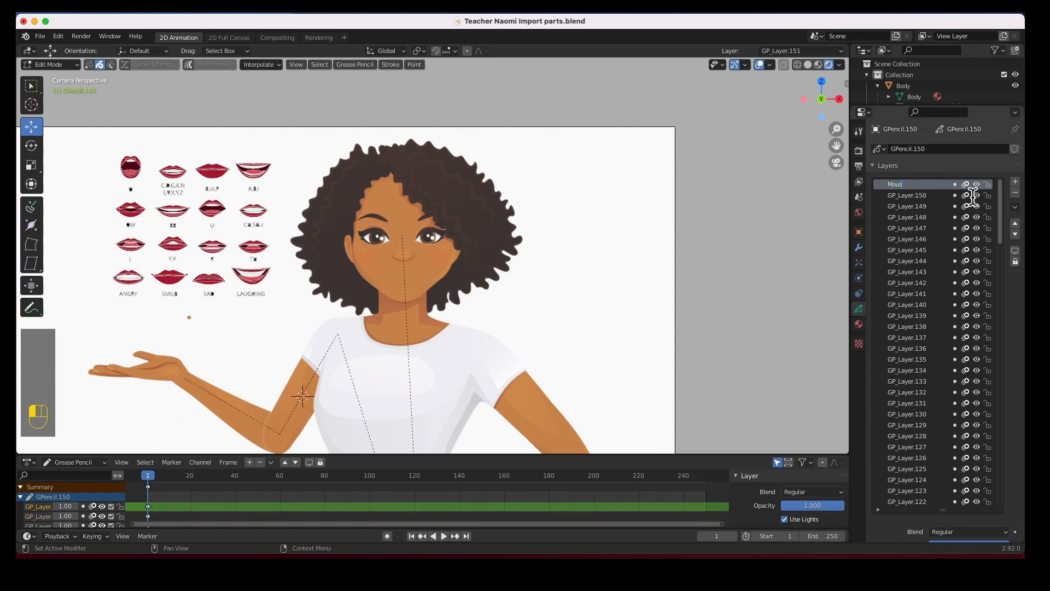
{"action": "type", "text": "th Shape"}
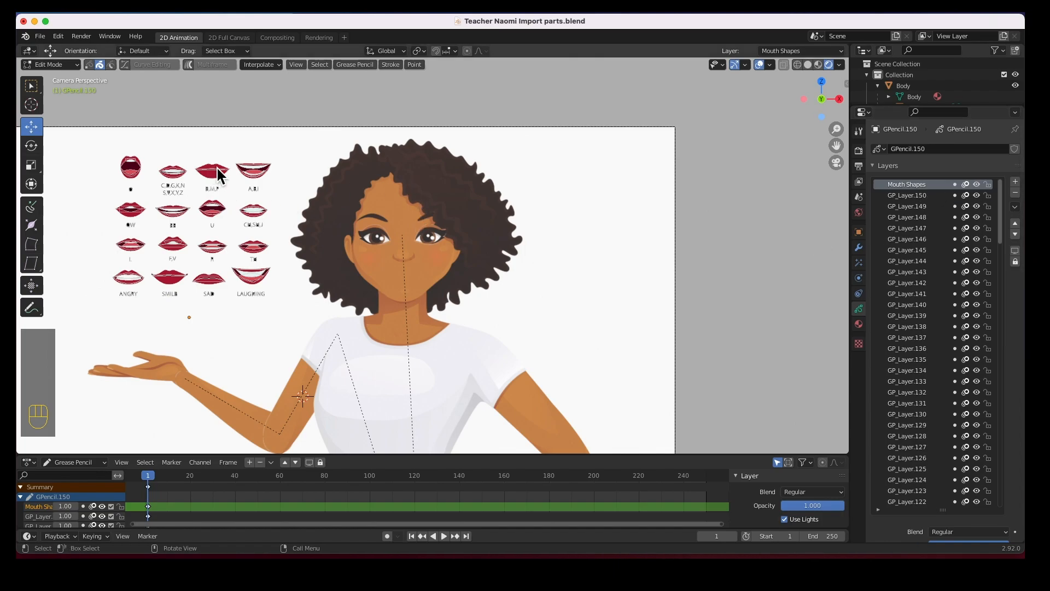
Copy all the mouth strokes from GP_Layer.150
{"action": "left_click", "coordinate": [904, 196]}
{"action": "mouse_move", "coordinate": [94, 144]}
{"action": "left_mouse_down"}
{"action": "mouse_move", "coordinate": [129, 187]}
{"action": "mouse_move", "coordinate": [281, 311]}
{"action": "left_mouse_up"}
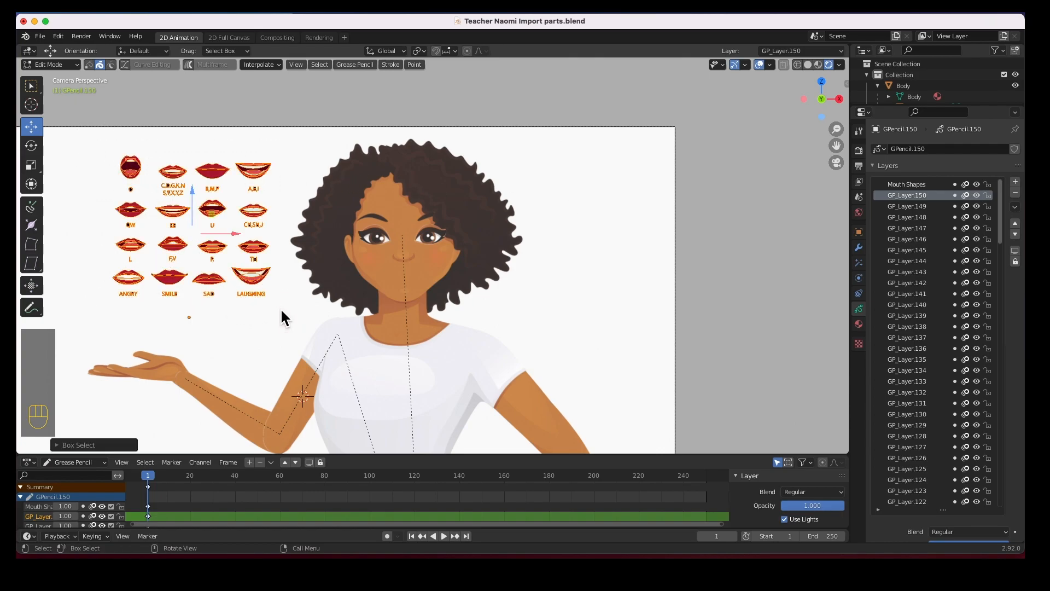
{"action": "key", "text": "super+c"}
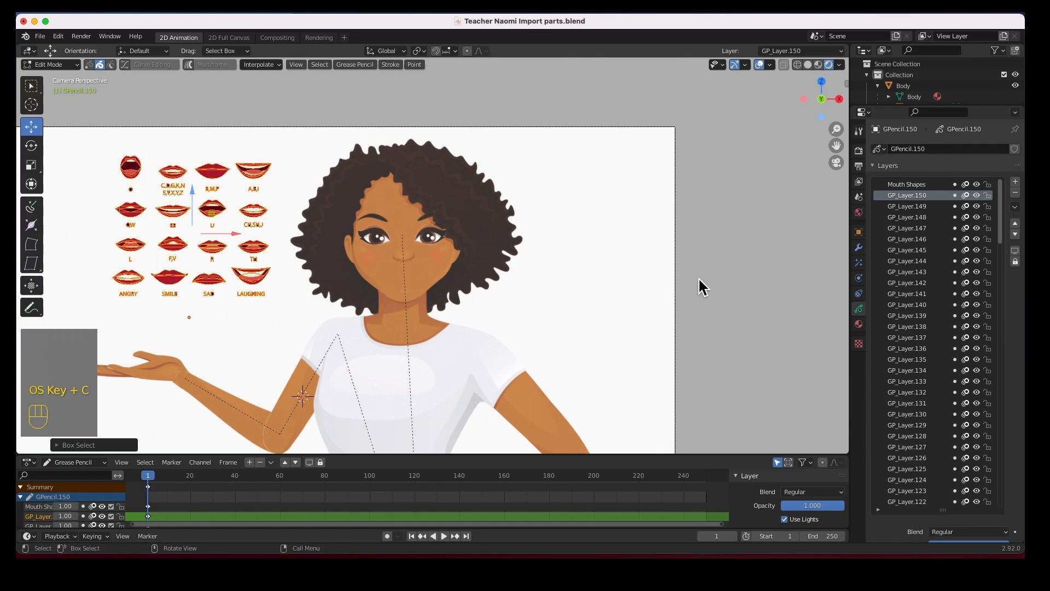
Hide layers GP_Layer.149 down through GP_Layer.084
{"action": "left_click_drag", "start_coordinate": [977, 206], "coordinate": [987, 498]}
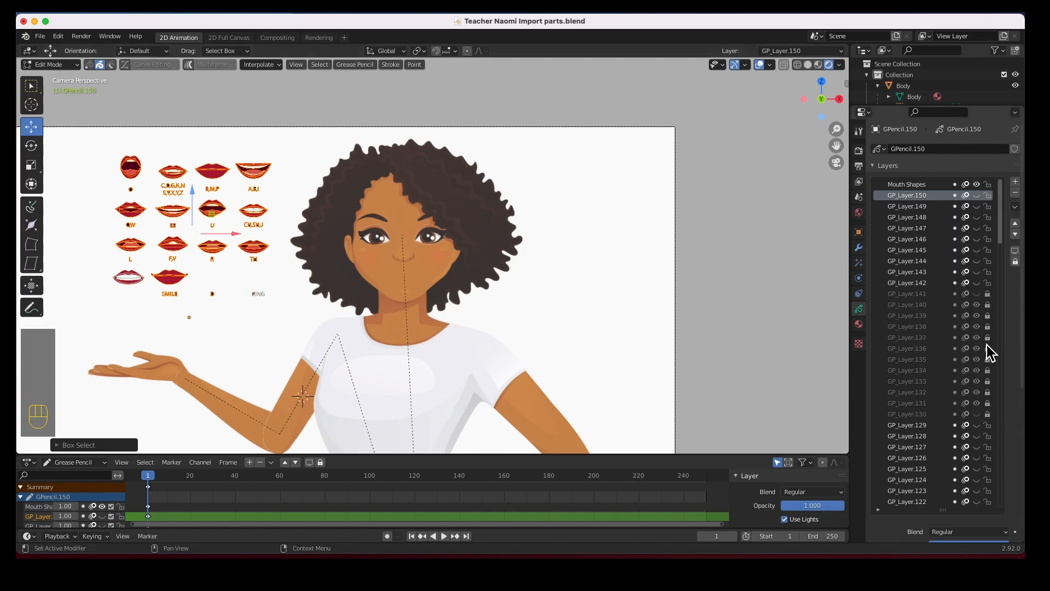
{"action": "left_click_drag", "start_coordinate": [979, 310], "coordinate": [982, 403]}
{"action": "left_click_drag", "start_coordinate": [1002, 239], "coordinate": [1008, 301]}
{"action": "left_click_drag", "start_coordinate": [976, 230], "coordinate": [979, 503]}
{"action": "left_click_drag", "start_coordinate": [1006, 281], "coordinate": [1009, 326]}
{"action": "left_click_drag", "start_coordinate": [979, 265], "coordinate": [982, 504]}
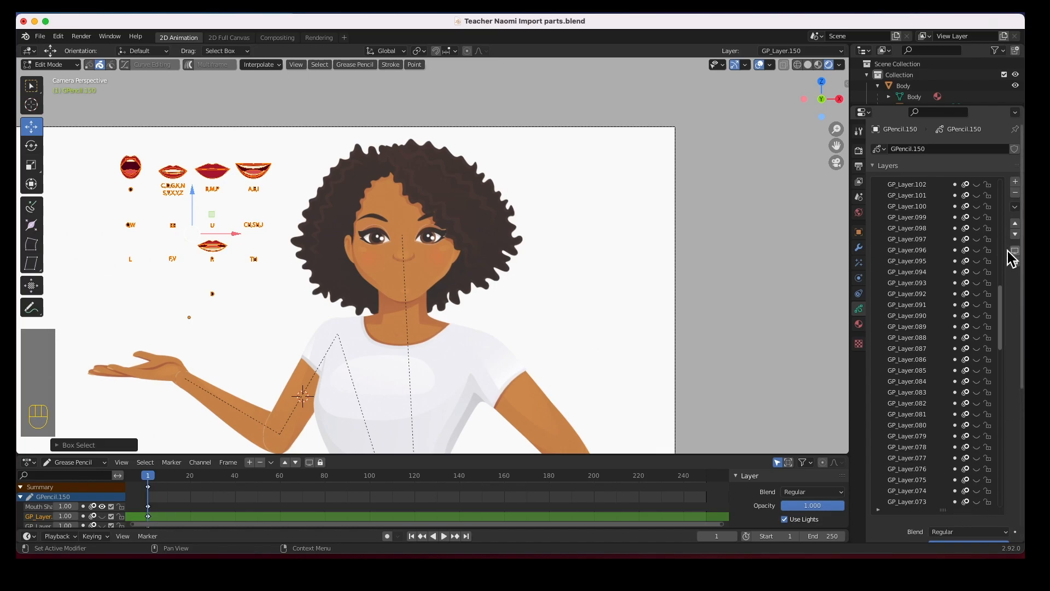
{"action": "left_click_drag", "start_coordinate": [1002, 299], "coordinate": [1000, 352]}
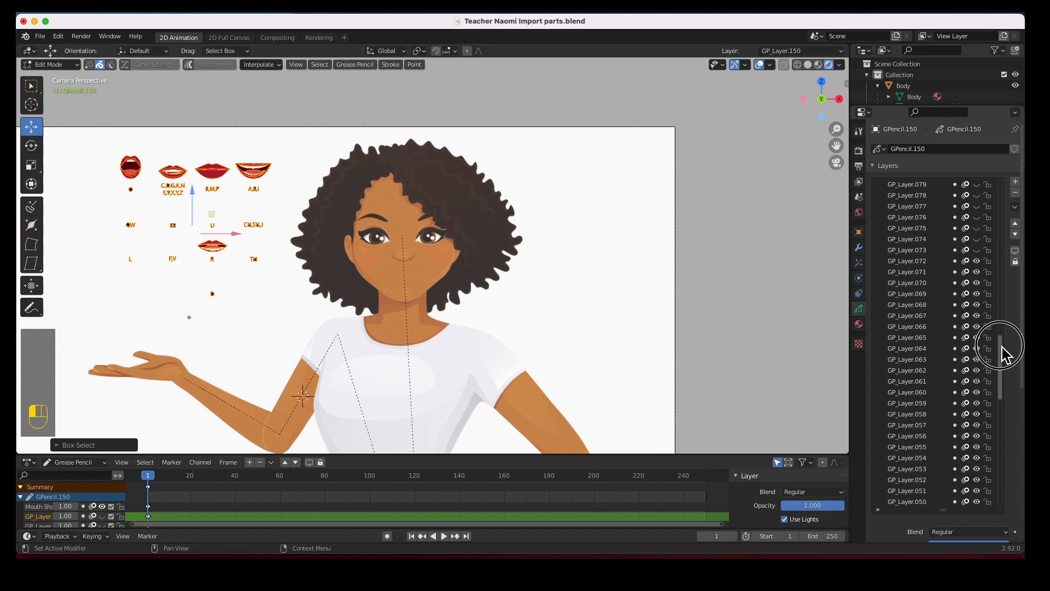
Hide the remaining old layers from GP_Layer.072 down to GP_Layer
{"action": "left_click_drag", "start_coordinate": [976, 263], "coordinate": [985, 471]}
{"action": "left_click_drag", "start_coordinate": [1003, 399], "coordinate": [1006, 447]}
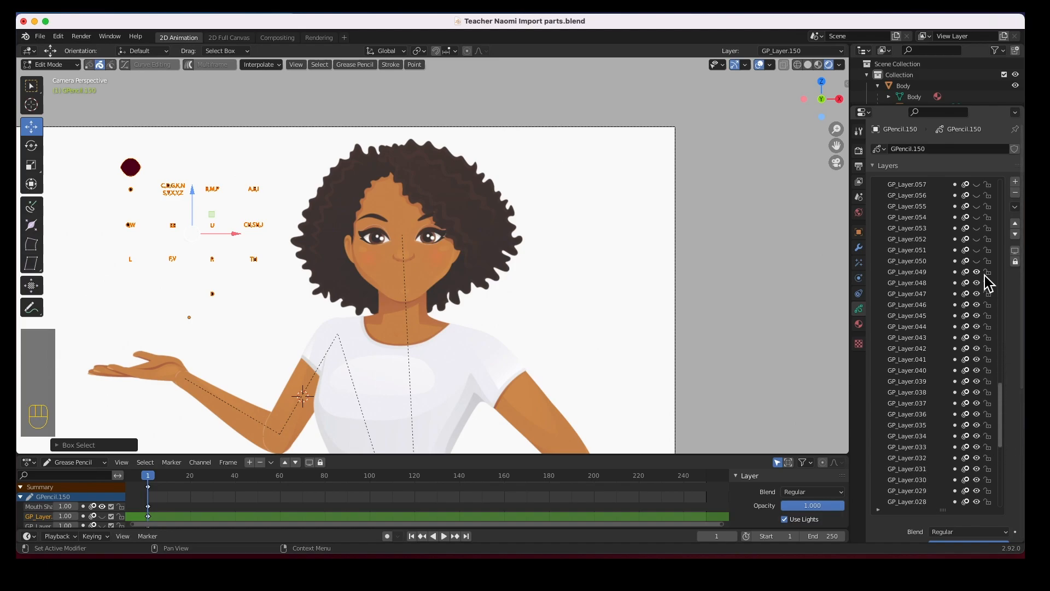
{"action": "left_click_drag", "start_coordinate": [977, 275], "coordinate": [978, 508]}
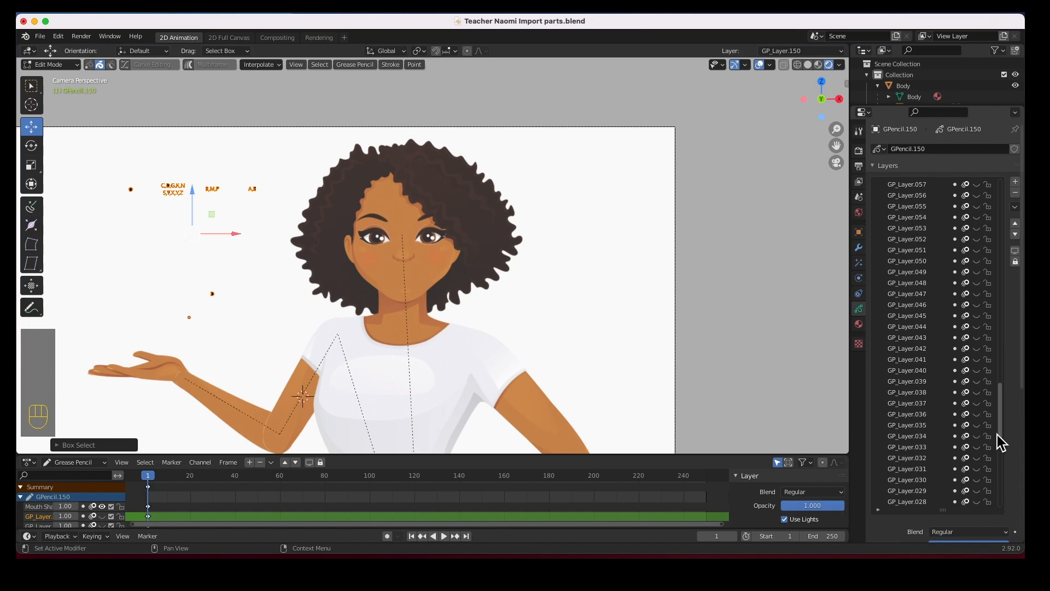
{"action": "left_click_drag", "start_coordinate": [1001, 429], "coordinate": [1007, 477]}
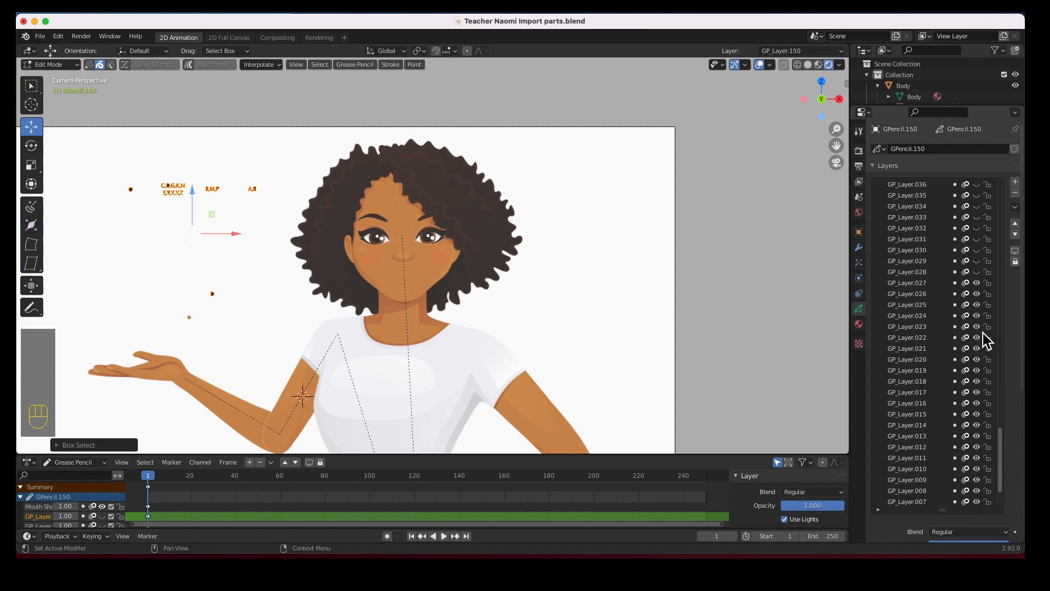
{"action": "left_click_drag", "start_coordinate": [977, 283], "coordinate": [978, 502]}
{"action": "left_click_drag", "start_coordinate": [1002, 463], "coordinate": [996, 484]}
{"action": "left_click_drag", "start_coordinate": [978, 436], "coordinate": [994, 183]}
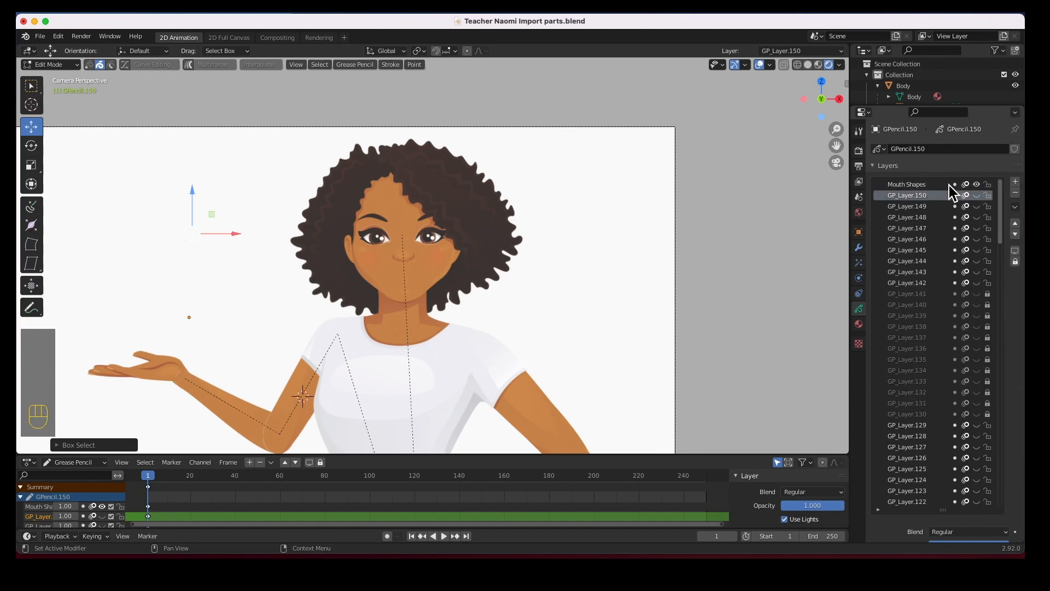
Paste the copied mouth strokes onto Mouth Shapes and delete GP_Layer.150
{"action": "left_click", "coordinate": [924, 185]}
{"action": "key", "text": "super+v"}
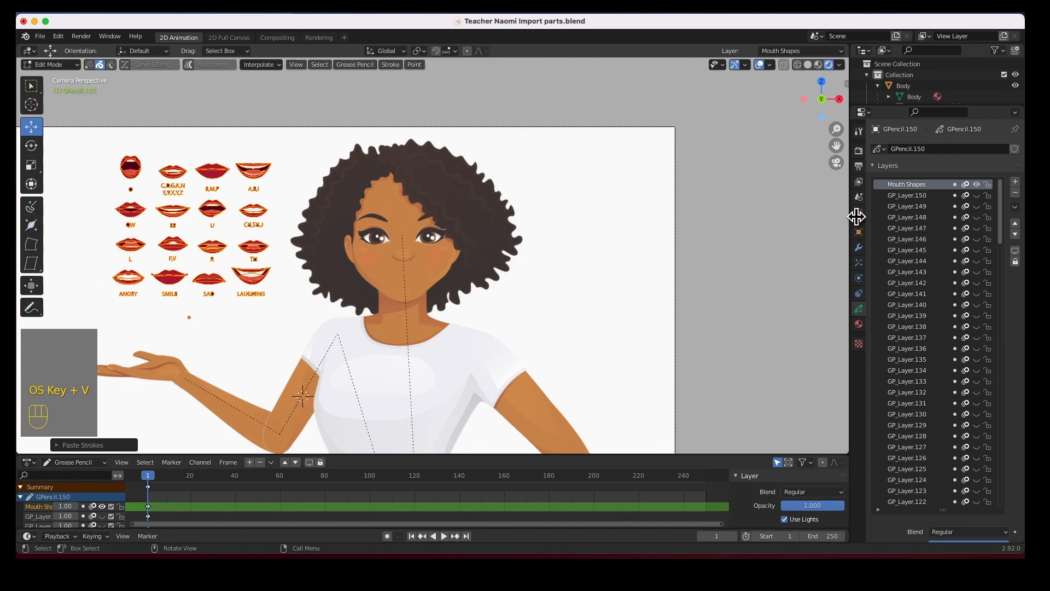
{"action": "left_click", "coordinate": [909, 196]}
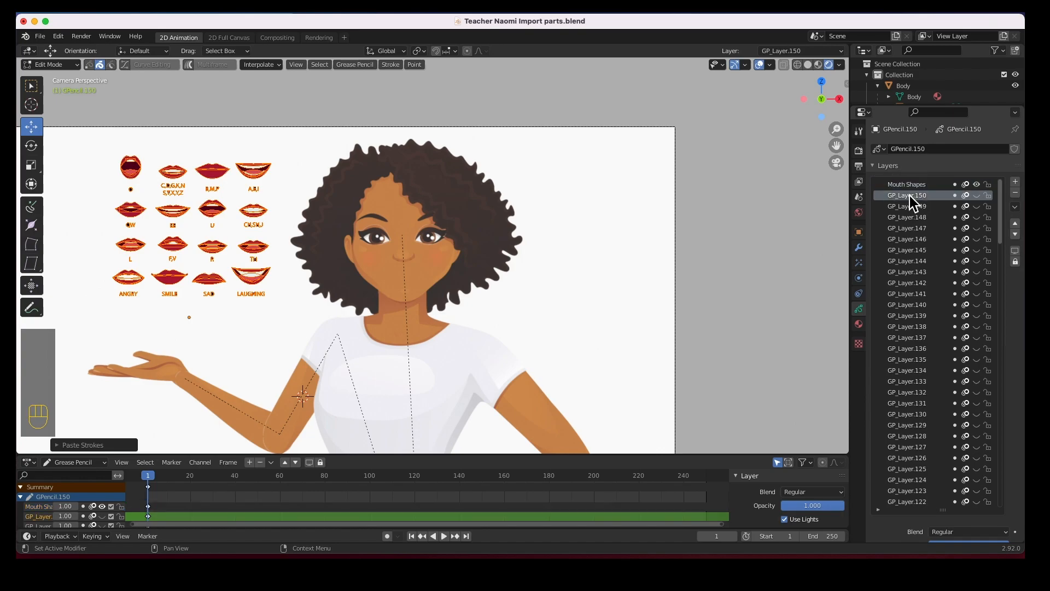
{"action": "left_click", "coordinate": [1016, 193]}
Delete the rest of the numbered GP_Layer layers one after another
{"action": "left_click", "coordinate": [1016, 192]}
{"action": "left_click", "coordinate": [1015, 193]}
{"action": "left_click", "coordinate": [1015, 193]}
{"action": "left_click", "coordinate": [1015, 193]}
{"action": "left_click", "coordinate": [1016, 193]}
{"action": "left_click", "coordinate": [1015, 193]}
{"action": "left_click", "coordinate": [1016, 193]}
{"action": "left_click", "coordinate": [1016, 193]}
{"action": "left_click", "coordinate": [1016, 193]}
{"action": "left_click", "coordinate": [1015, 193]}
{"action": "left_click", "coordinate": [1016, 193]}
{"action": "left_click", "coordinate": [1015, 193]}
{"action": "left_click", "coordinate": [1015, 192]}
{"action": "left_click", "coordinate": [1015, 192]}
{"action": "left_click", "coordinate": [1015, 192]}
{"action": "left_click", "coordinate": [1016, 192]}
{"action": "left_click", "coordinate": [1015, 193]}
{"action": "left_click", "coordinate": [1016, 193]}
{"action": "left_click", "coordinate": [1015, 193]}
{"action": "left_click", "coordinate": [1016, 192]}
{"action": "left_click", "coordinate": [1016, 192]}
{"action": "left_click", "coordinate": [1015, 192]}
{"action": "left_click", "coordinate": [1015, 192]}
{"action": "left_click", "coordinate": [1016, 193]}
{"action": "left_click", "coordinate": [1015, 192]}
{"action": "left_click", "coordinate": [1016, 192]}
{"action": "left_click", "coordinate": [1016, 192]}
{"action": "left_click", "coordinate": [1015, 193]}
{"action": "left_click", "coordinate": [1015, 193]}
{"action": "left_click", "coordinate": [1015, 193]}
{"action": "left_click", "coordinate": [1015, 193]}
{"action": "left_click", "coordinate": [1015, 193]}
{"action": "left_click", "coordinate": [1016, 193]}
{"action": "left_click", "coordinate": [1015, 193]}
{"action": "left_click", "coordinate": [1016, 193]}
{"action": "left_click", "coordinate": [1015, 193]}
{"action": "left_click", "coordinate": [1015, 193]}
{"action": "left_click", "coordinate": [1016, 193]}
{"action": "left_click", "coordinate": [1016, 193]}
{"action": "left_click", "coordinate": [1015, 193]}
{"action": "left_click", "coordinate": [1016, 193]}
{"action": "left_click", "coordinate": [1015, 193]}
{"action": "left_click", "coordinate": [1016, 193]}
{"action": "left_click", "coordinate": [1016, 193]}
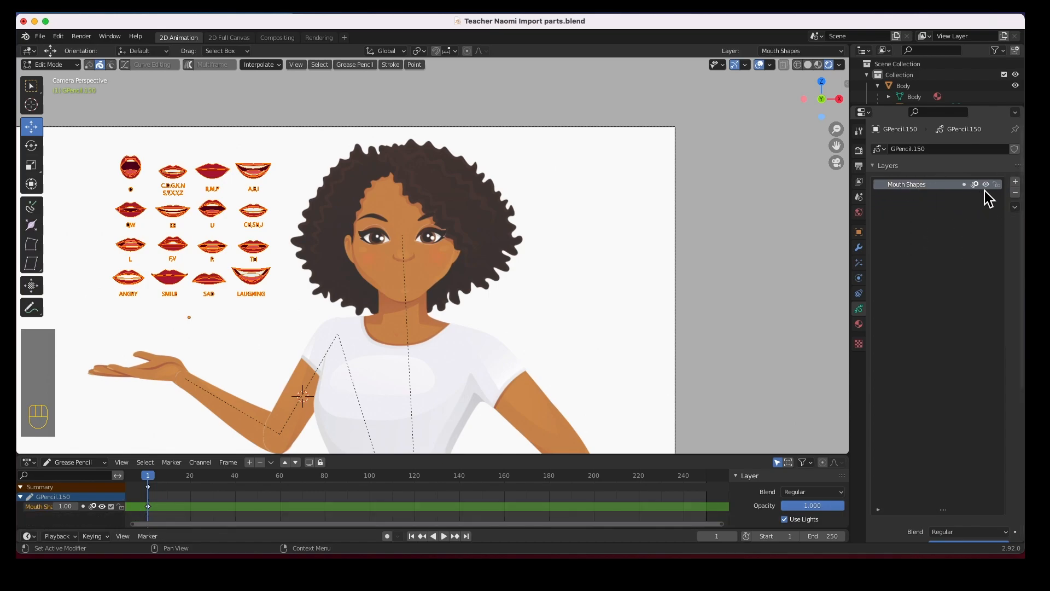
Add a new layer named LipSync
{"action": "left_click", "coordinate": [1015, 181]}
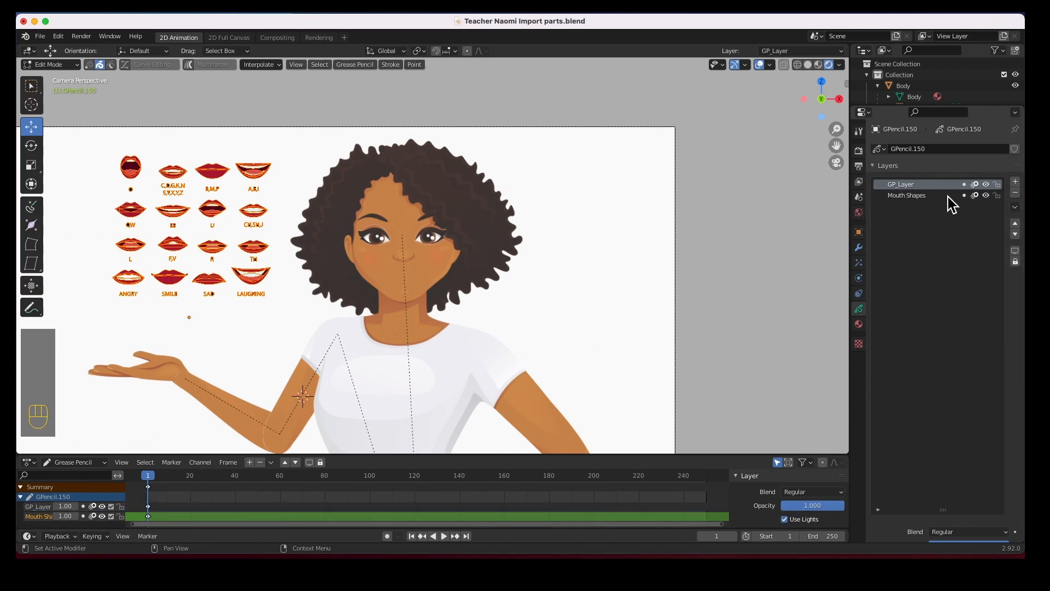
{"action": "double_click", "coordinate": [905, 186]}
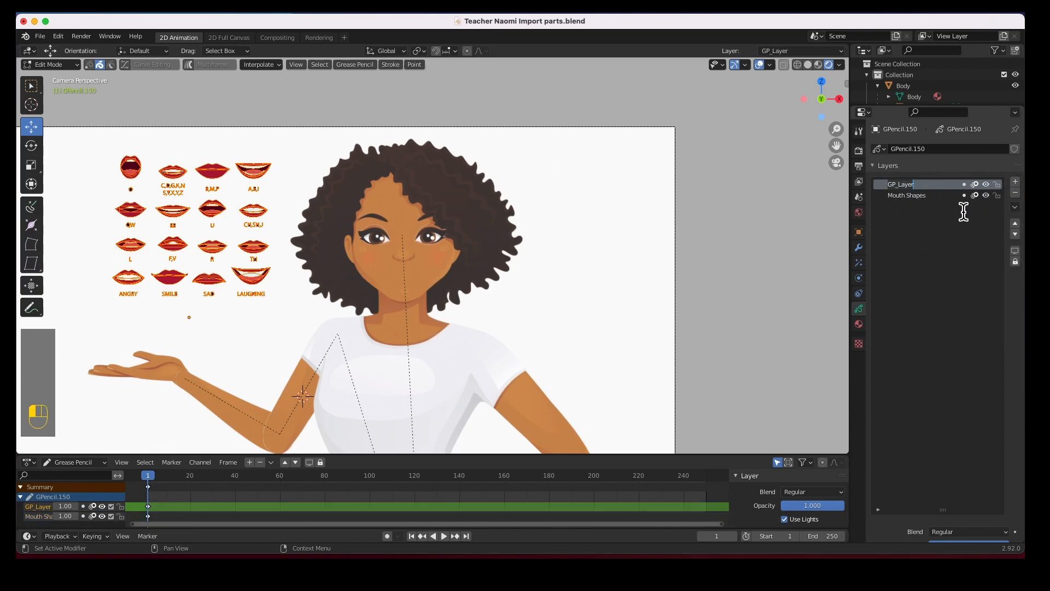
{"action": "type", "text": "Ly"}
{"action": "type", "text": "p"}
{"action": "type", "text": "Sync"}
{"action": "key", "text": "Return"}
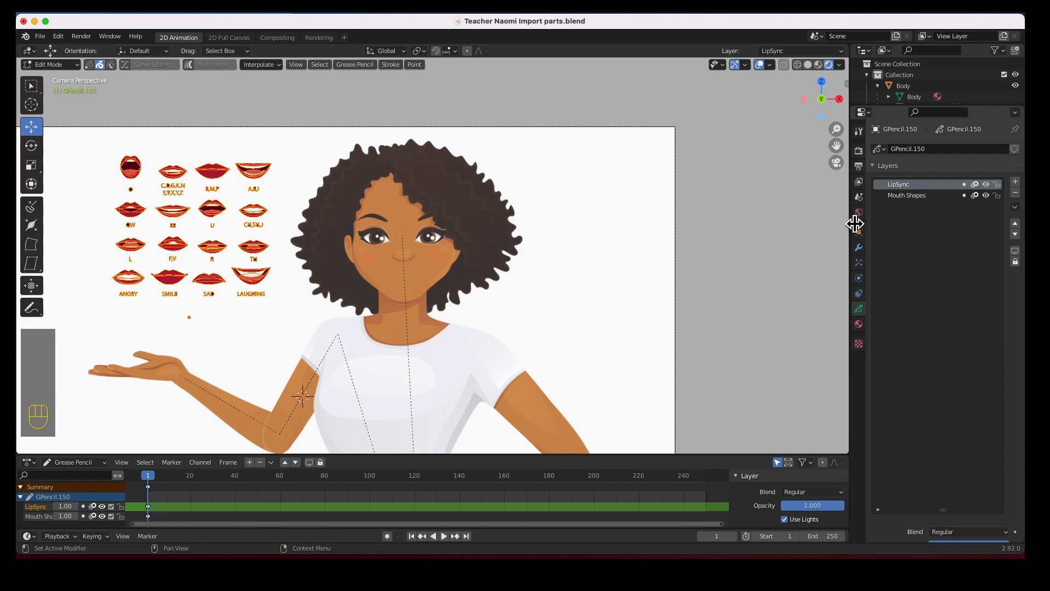
Copy the LAUGHING mouth strokes and hide the Mouth Shapes layer
{"action": "left_click", "coordinate": [271, 278]}
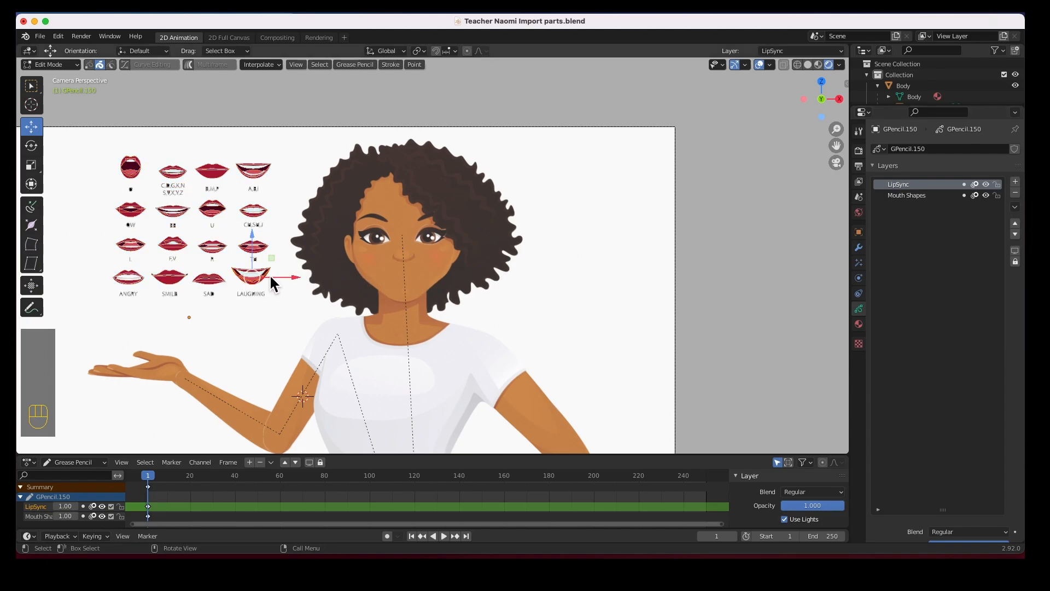
{"action": "left_click_drag", "start_coordinate": [229, 263], "coordinate": [280, 283]}
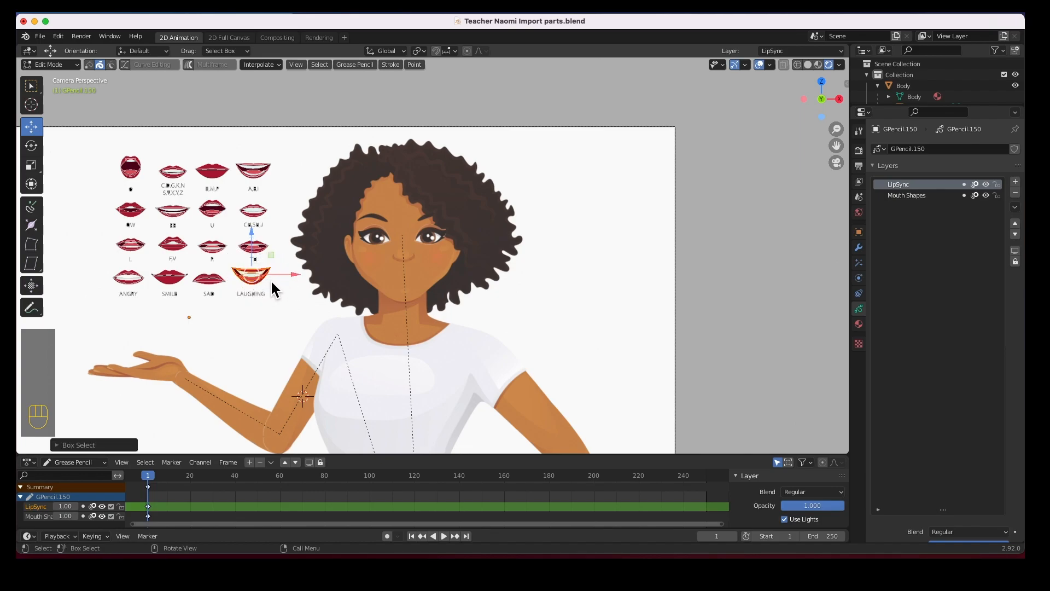
{"action": "key", "text": "super+c"}
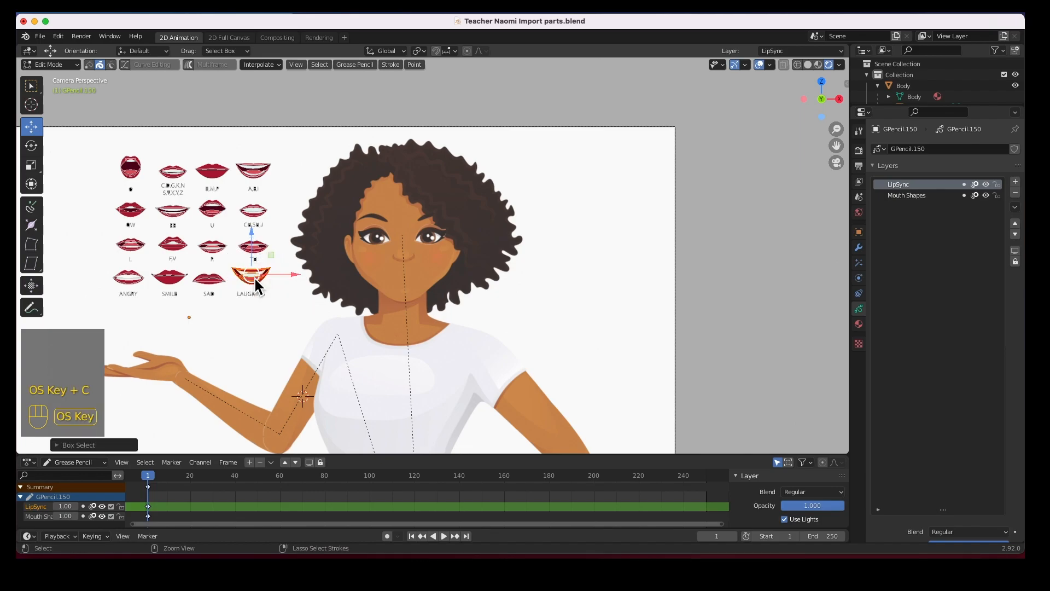
{"action": "left_click", "coordinate": [903, 198]}
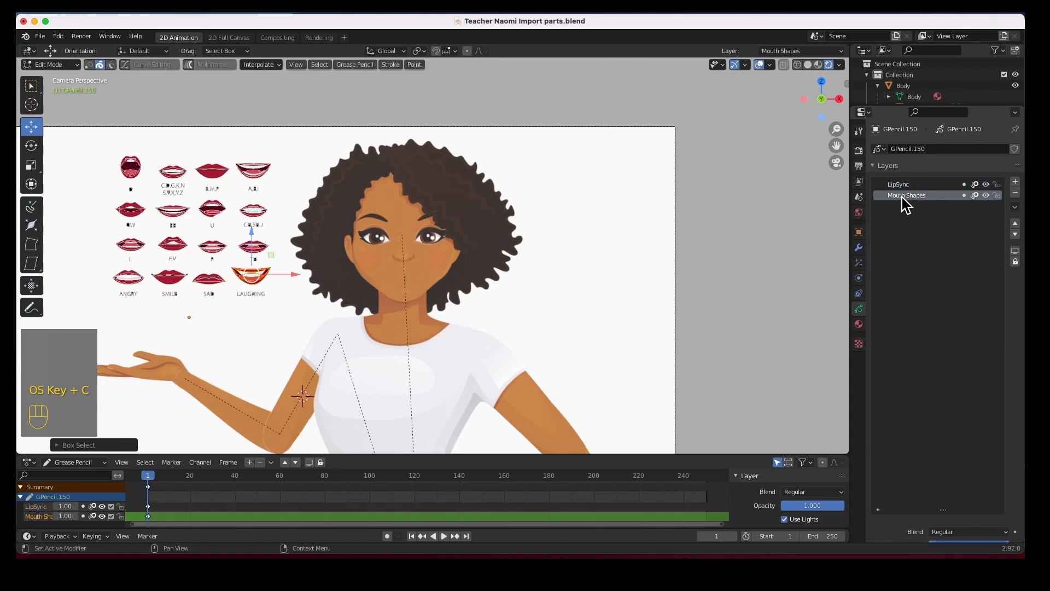
{"action": "left_click", "coordinate": [986, 195]}
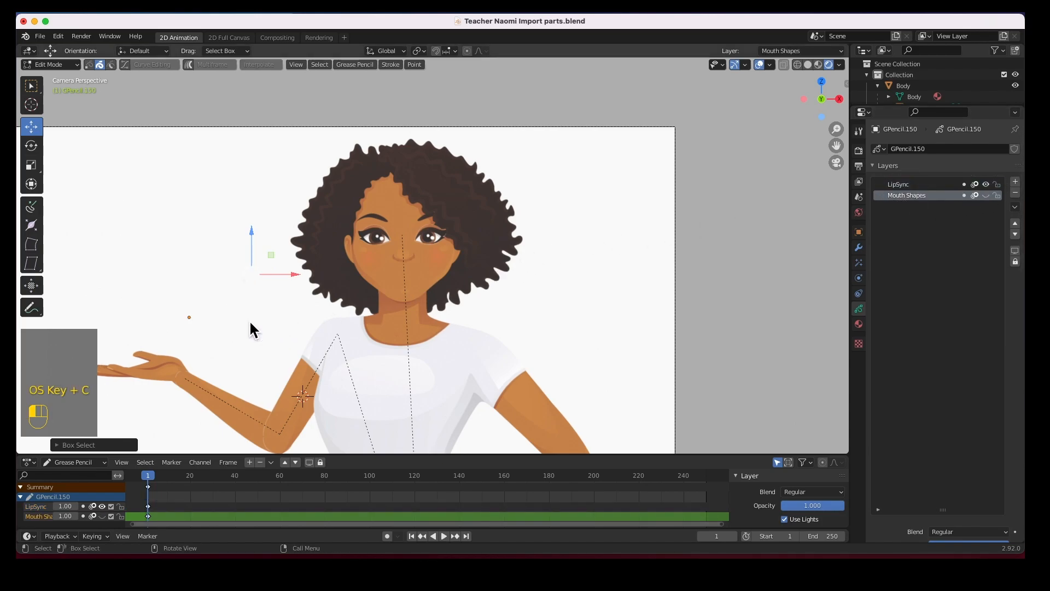
Paste the LAUGHING mouth onto LipSync and move it onto the teacher's face
{"action": "key", "text": "super+v"}
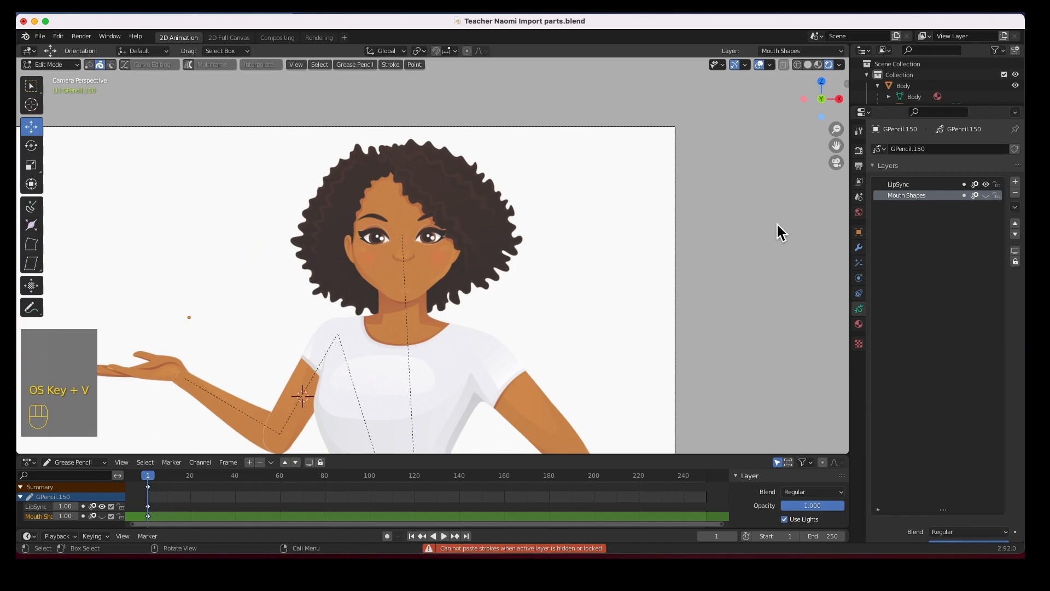
{"action": "left_click", "coordinate": [898, 186]}
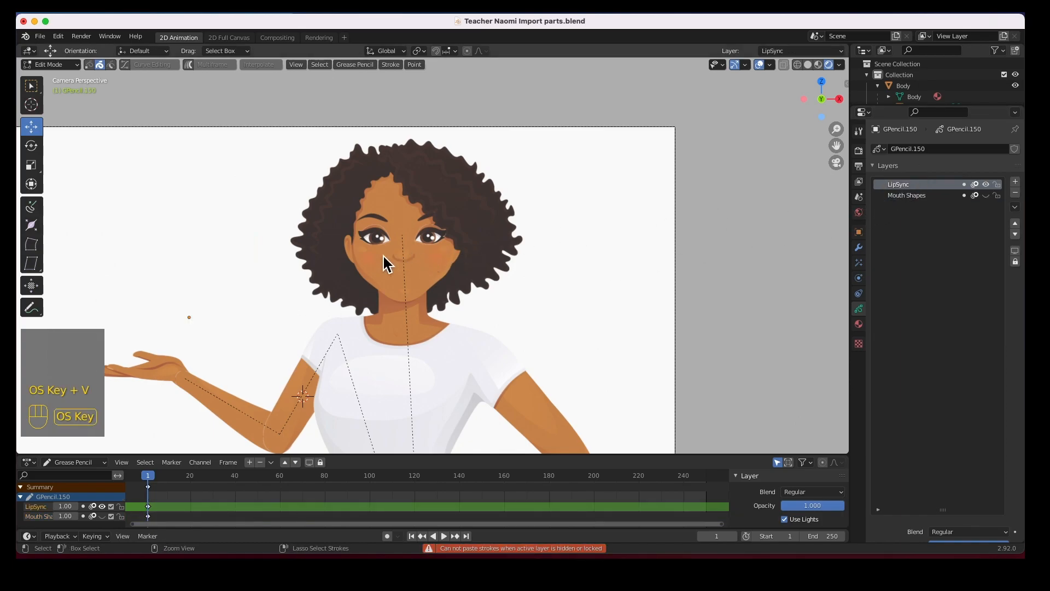
{"action": "key", "text": "super+v"}
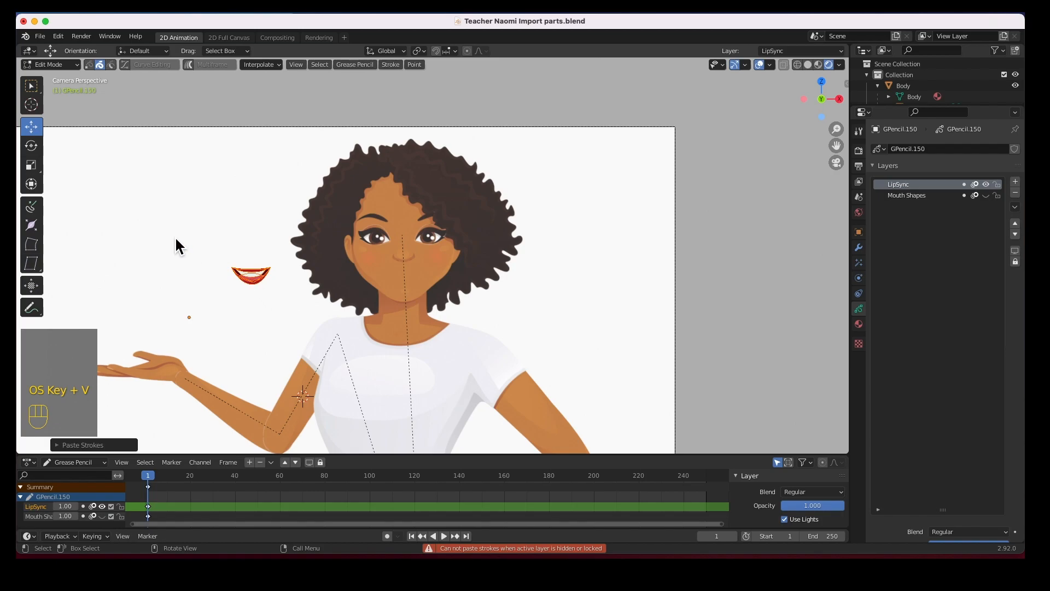
{"action": "left_click", "coordinate": [31, 126]}
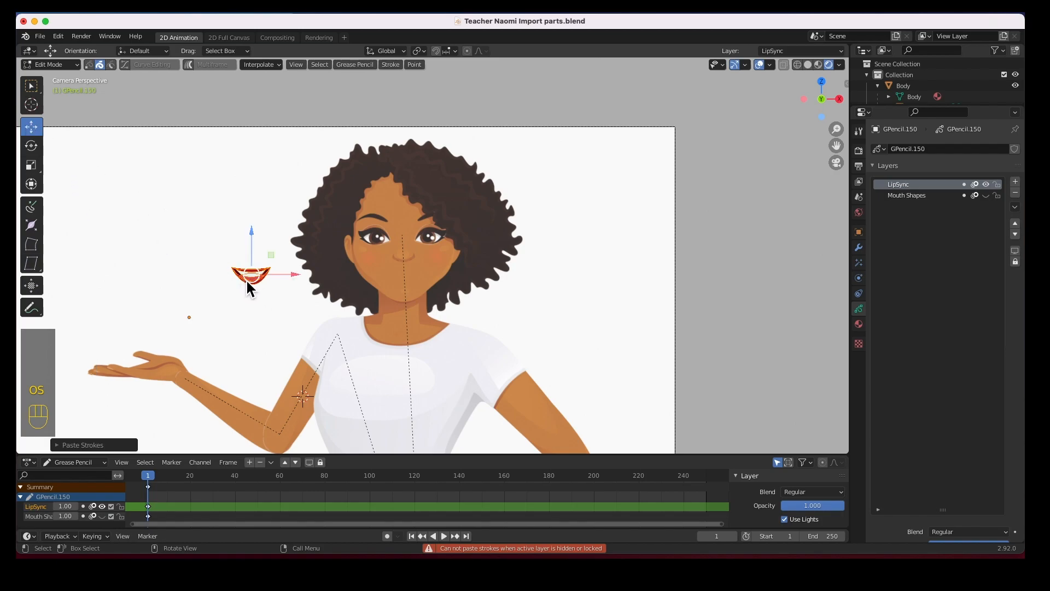
{"action": "left_click_drag", "start_coordinate": [251, 278], "coordinate": [414, 284]}
{"action": "left_click", "coordinate": [554, 300]}
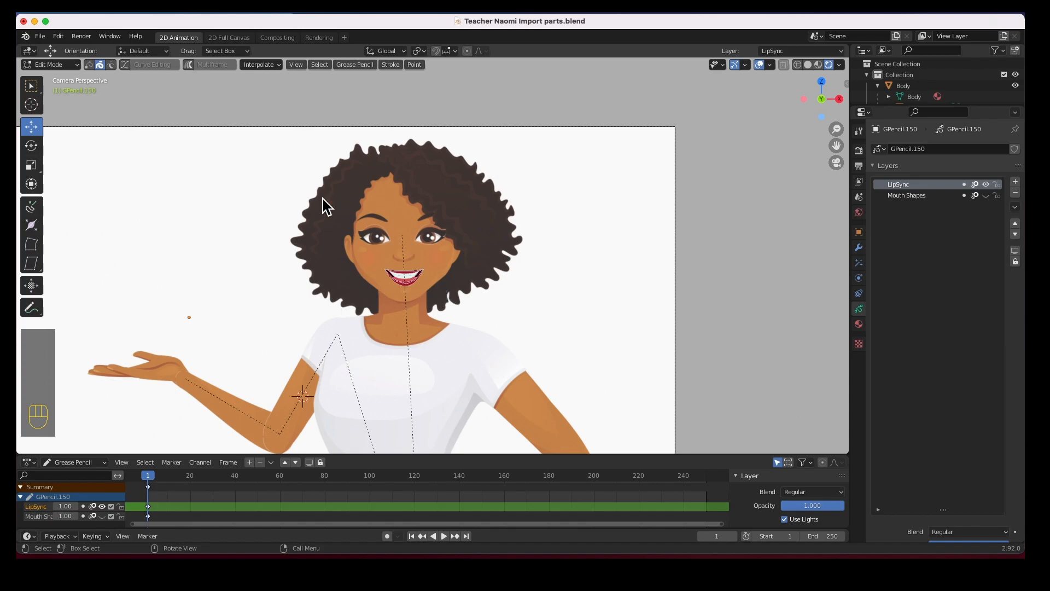
Switch to Object Mode and make the Mouth Shapes layer visible again
{"action": "left_click", "coordinate": [73, 66]}
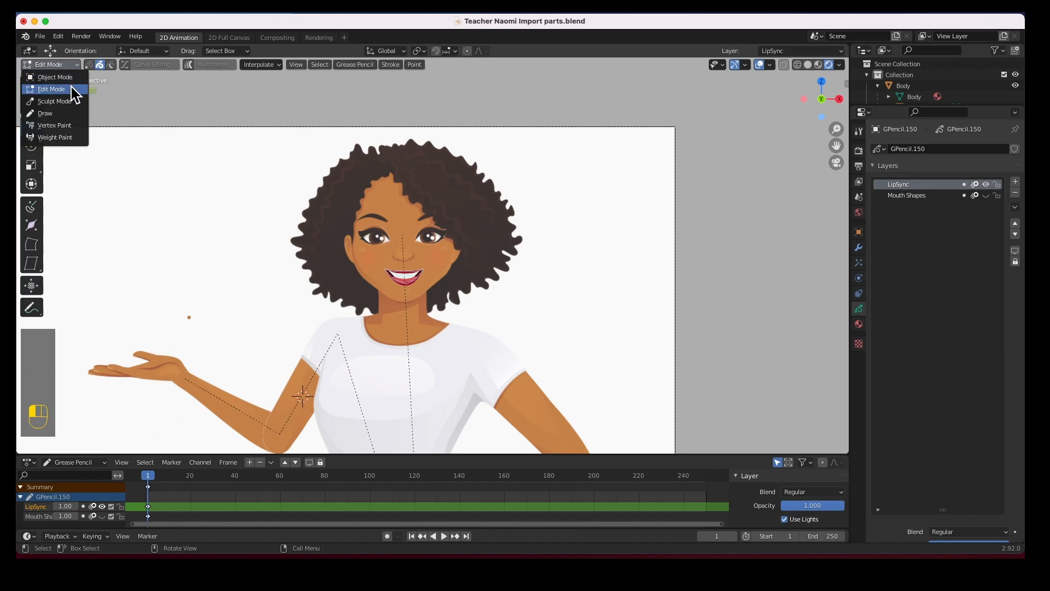
{"action": "left_click", "coordinate": [73, 79]}
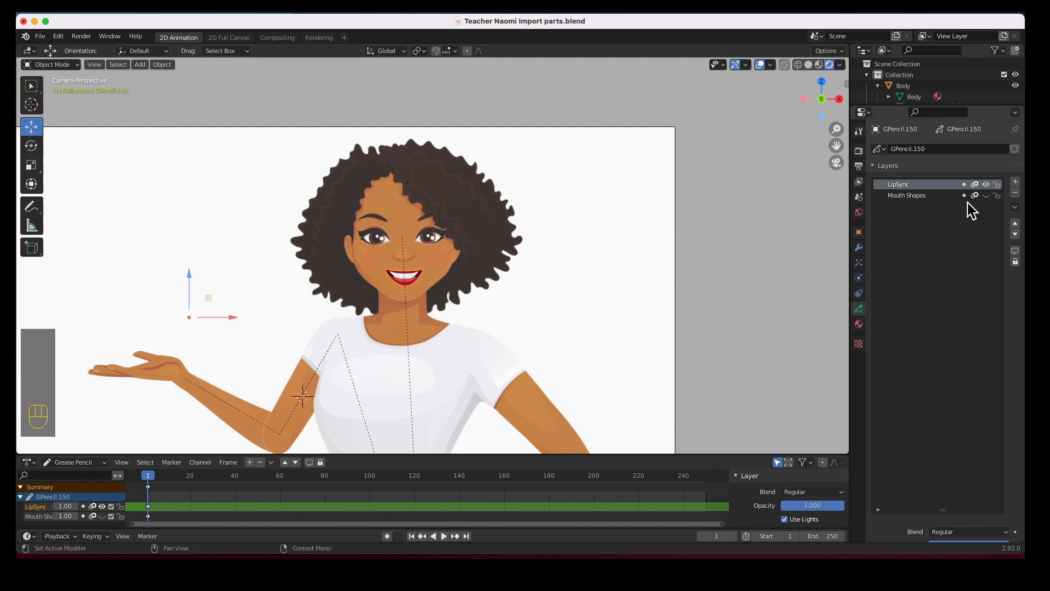
{"action": "left_click", "coordinate": [986, 195]}
{"action": "scroll", "coordinate": [508, 310], "scroll_direction": "down", "scroll_amount": 2}
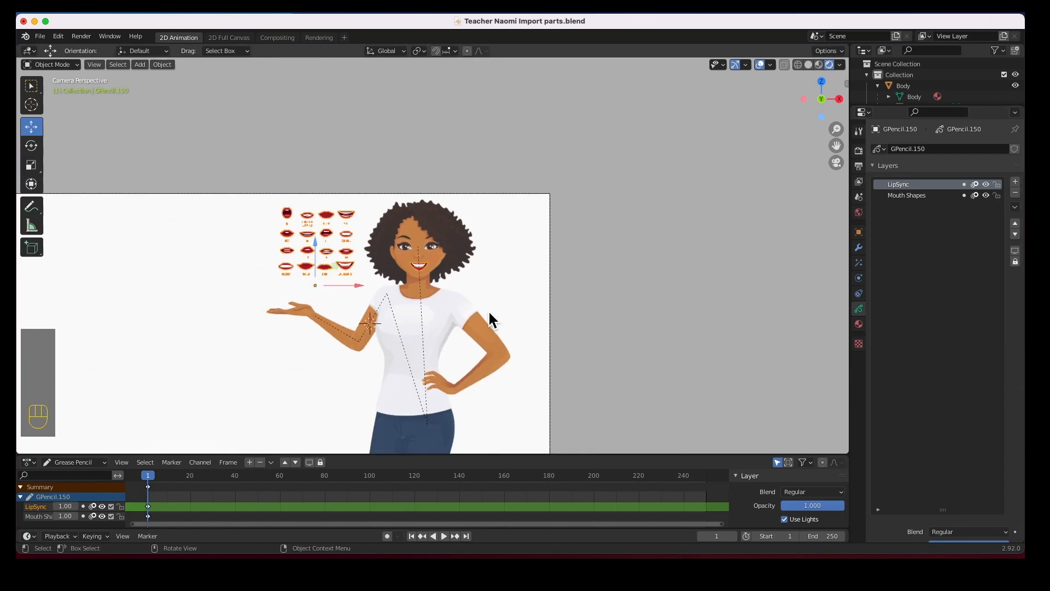
{"action": "middle_click_drag", "start_coordinate": [469, 321], "coordinate": [557, 194], "text": "shift"}
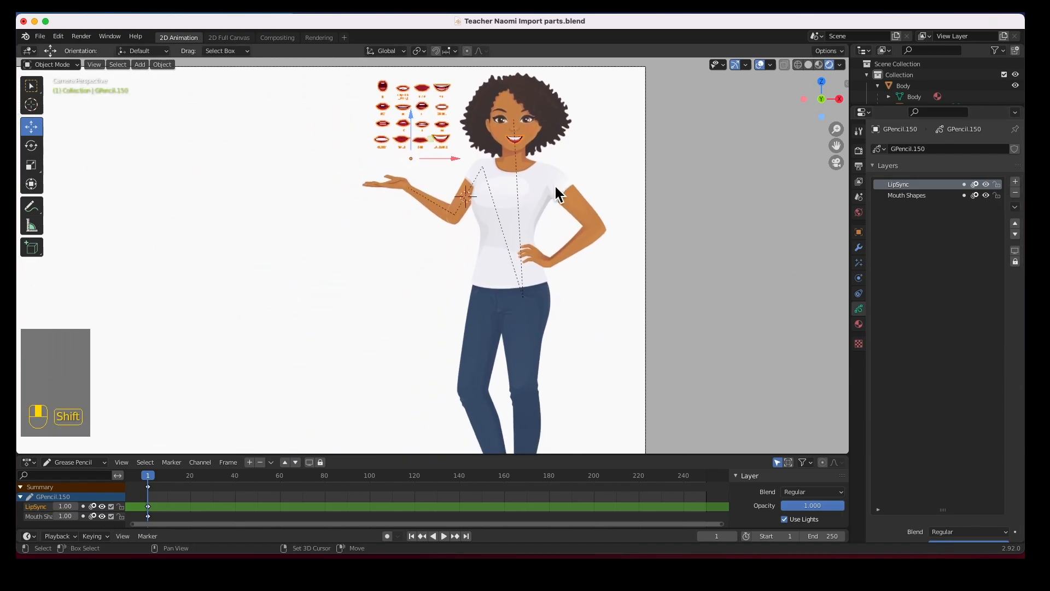
Turn off Relationship Lines in the viewport overlays and select the camera
{"action": "left_click", "coordinate": [771, 65]}
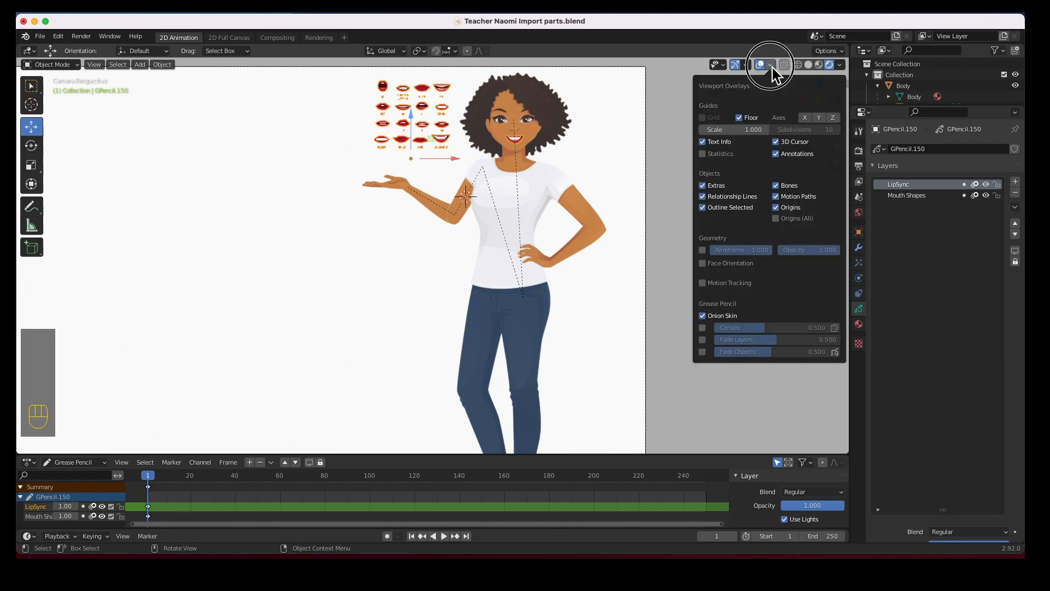
{"action": "left_click", "coordinate": [716, 199]}
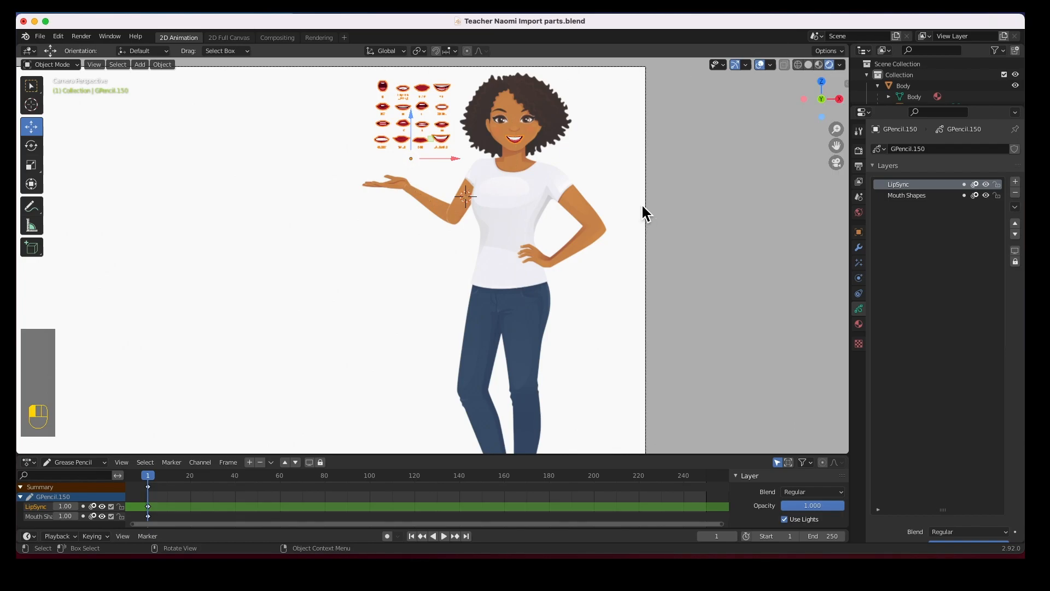
{"action": "left_click", "coordinate": [642, 205]}
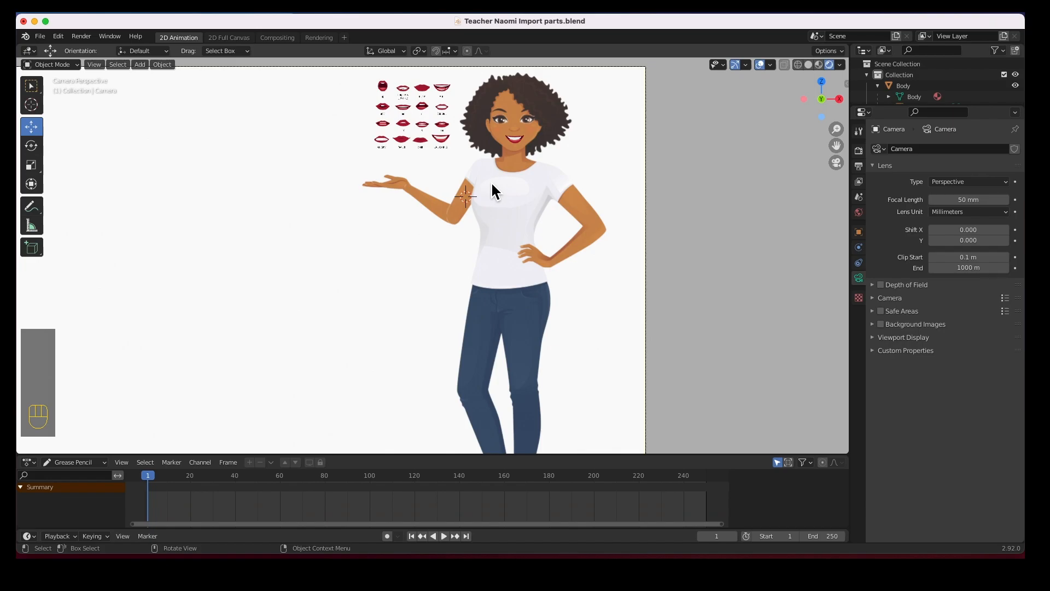